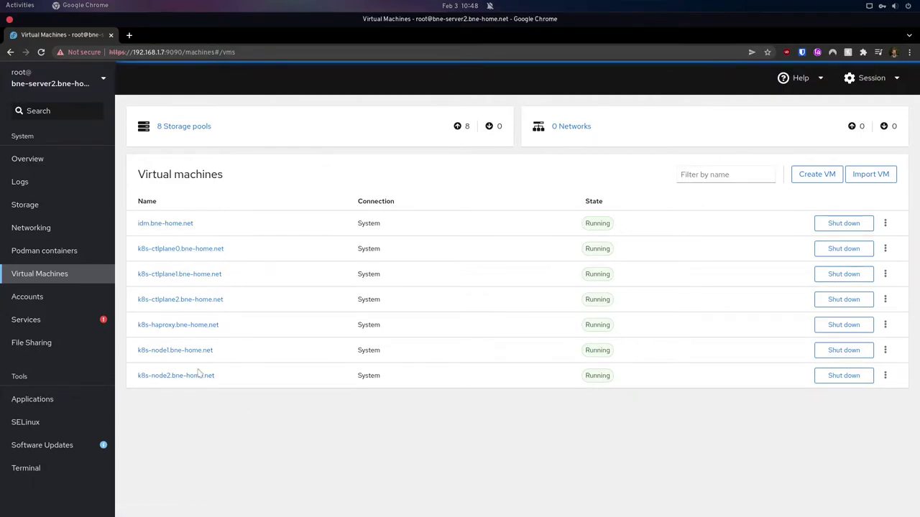
# Step: In the server terminal, run virsh list to show the seven running VMs
pyautogui.click(42, 468)
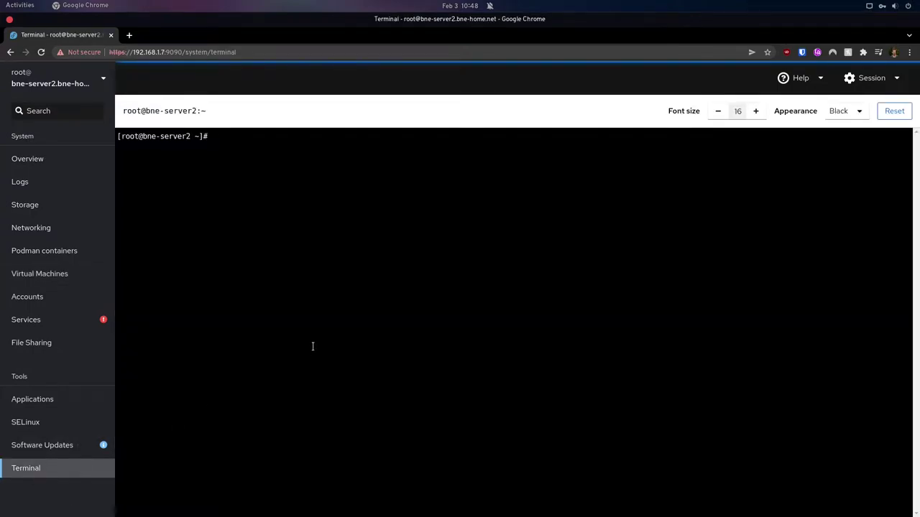
pyautogui.write('virsh lis')
pyautogui.write('t')
pyautogui.press('Return')
# Step: Start virsh edit on k8s-ctlplane2.bne-home.net by pasting its machine name
pyautogui.write('virsh edit')
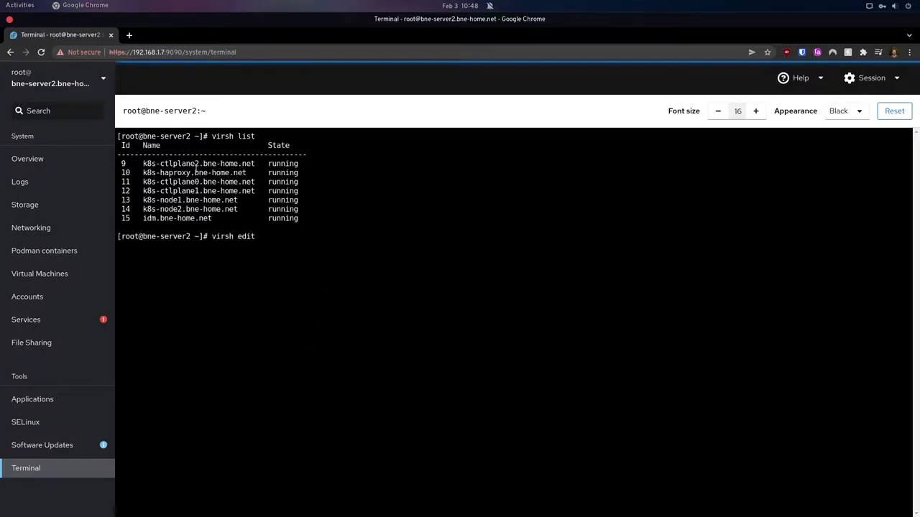
pyautogui.doubleClick(187, 163)
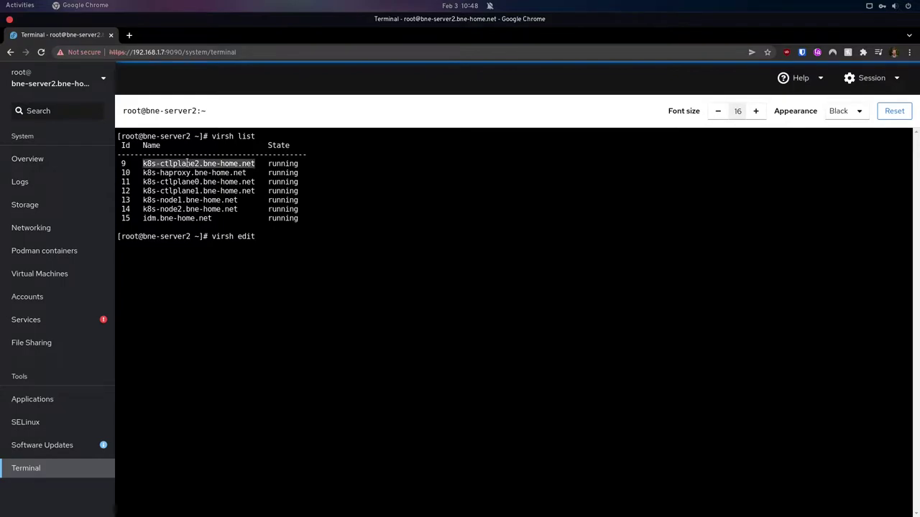
pyautogui.middleClick(426, 236)
# Step: Open the domain XML and add an empty line after </virtualport> in the bridge interface
pyautogui.press('Return')
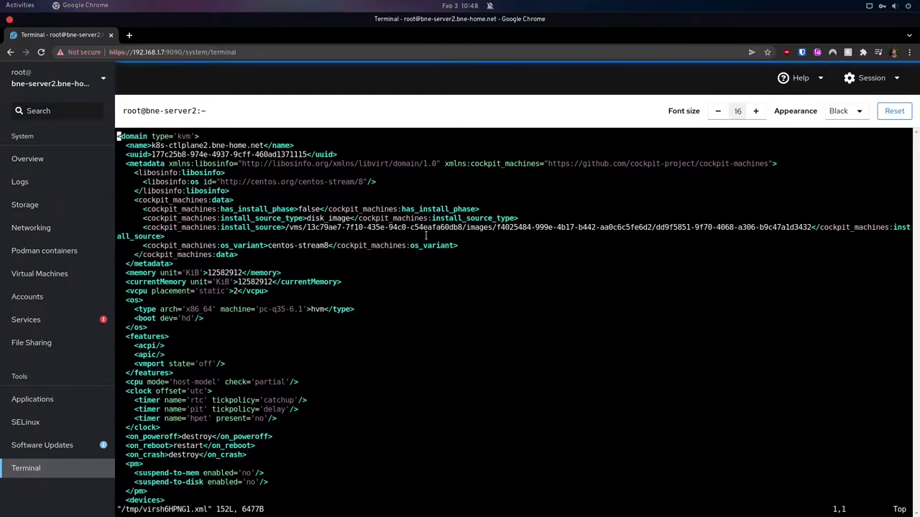
pyautogui.write('/inte')
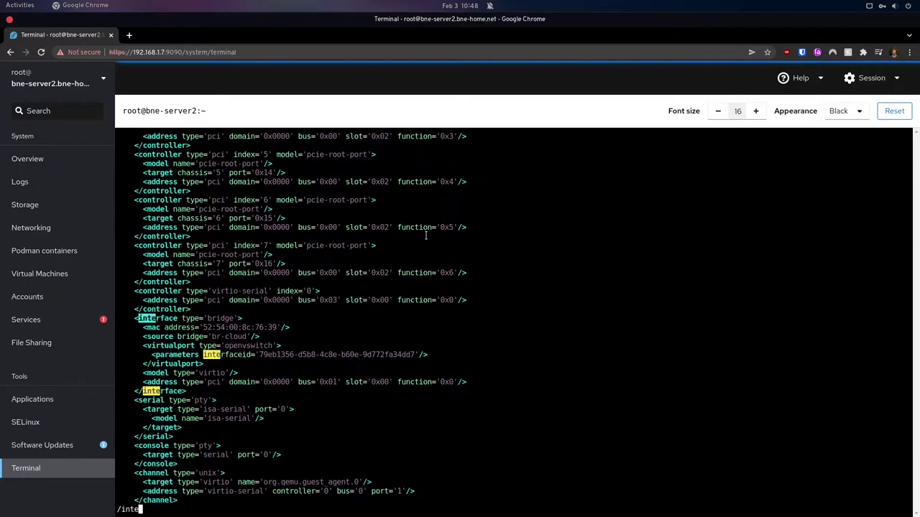
pyautogui.write('rface')
pyautogui.press('Return')
pyautogui.press('j')
pyautogui.press('j')
pyautogui.press('j')
pyautogui.press('j')
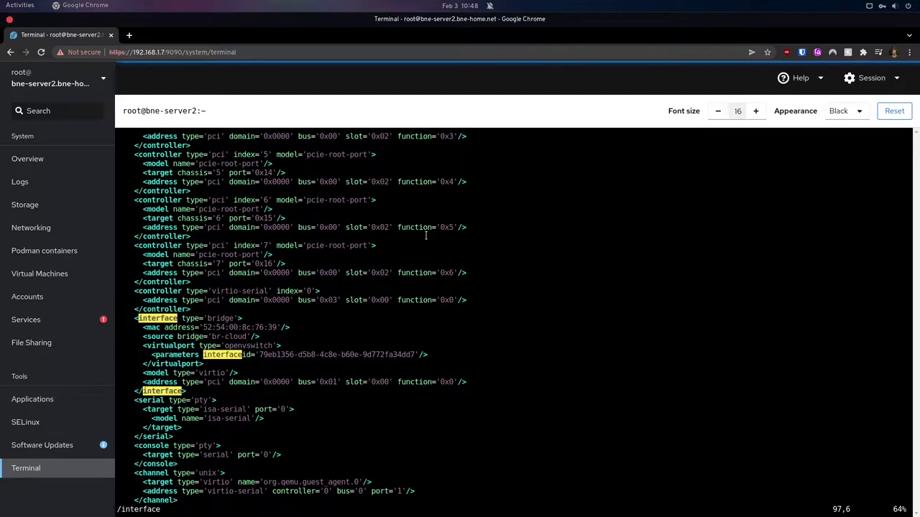
pyautogui.press('j')
pyautogui.press('l')
pyautogui.press('l')
pyautogui.press('l')
pyautogui.press('l')
pyautogui.press('l')
pyautogui.press('l')
pyautogui.press('l')
pyautogui.press('l')
pyautogui.press('l')
pyautogui.press('l')
pyautogui.press('l')
pyautogui.press('l')
pyautogui.press('l')
pyautogui.press('l')
pyautogui.press('a')
pyautogui.press('Return')
pyautogui.press('Up')
pyautogui.press('Down')
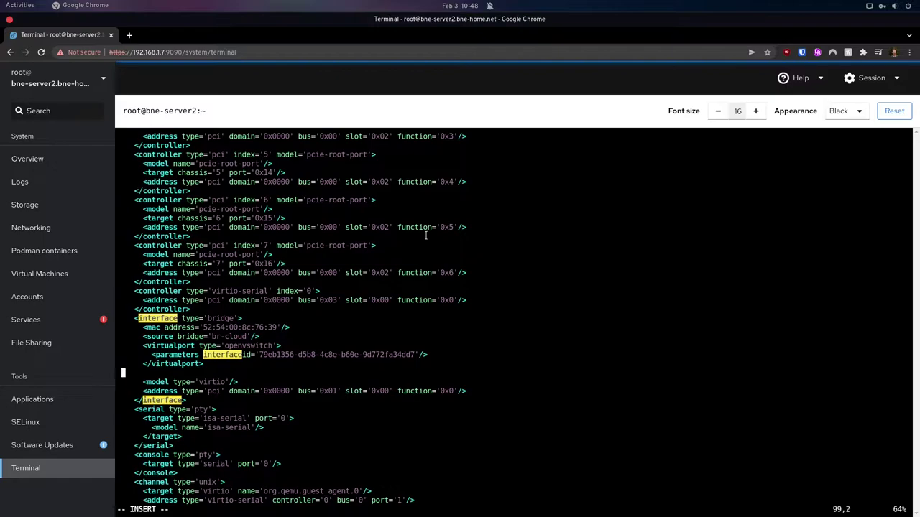
# Step: Insert a <vlan><tag id='4'/></vlan> block and save the XML with :wq
pyautogui.write('<vlan>')
pyautogui.press('Return')
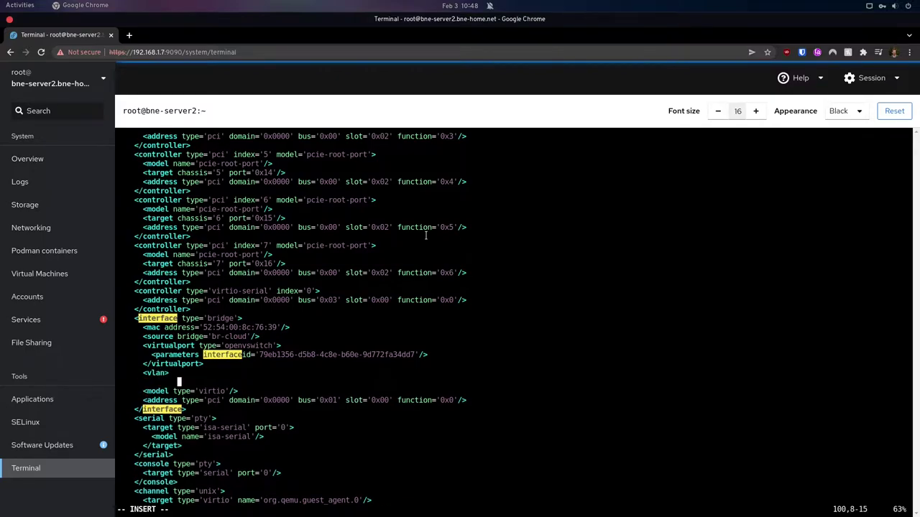
pyautogui.press('BackSpace')
pyautogui.press('BackSpace')
pyautogui.press('BackSpace')
pyautogui.press('BackSpace')
pyautogui.press('BackSpace')
pyautogui.write("<tag id='4'/>")
pyautogui.press('Return')
pyautogui.press('BackSpace')
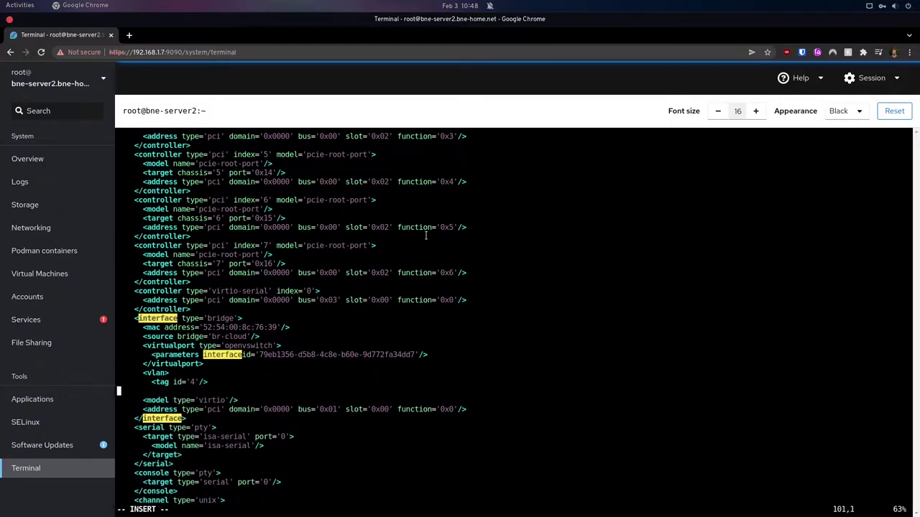
pyautogui.write('</v;')
pyautogui.press('BackSpace')
pyautogui.write('lan>')
pyautogui.press('Escape')
pyautogui.write(':wq')
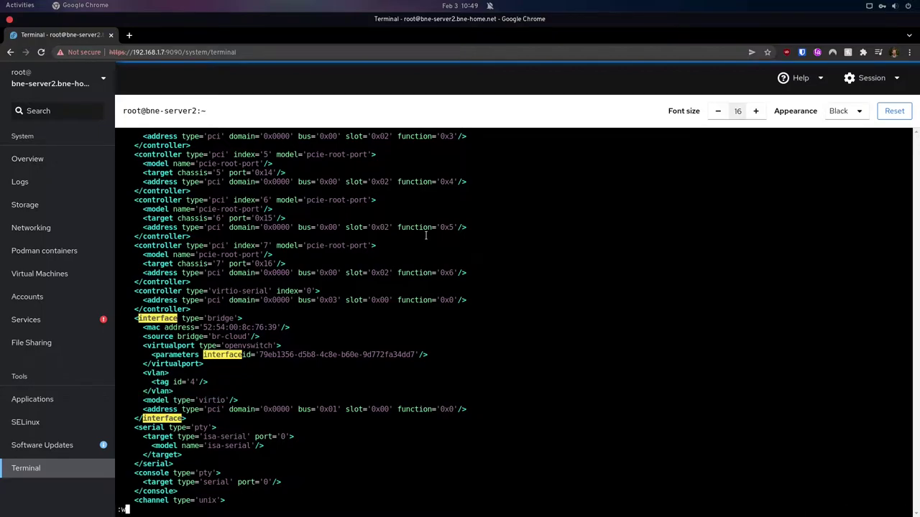
pyautogui.press('Return')
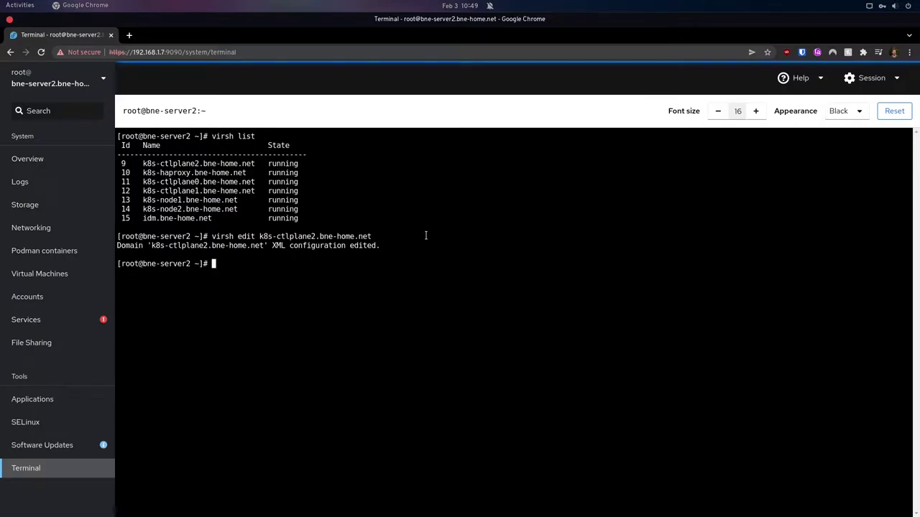
# Step: Run ovs-vsctl show to check the tag 4 ports, then return to the Virtual Machines list
pyautogui.write('ovs-vsctl show')
pyautogui.press('Return')
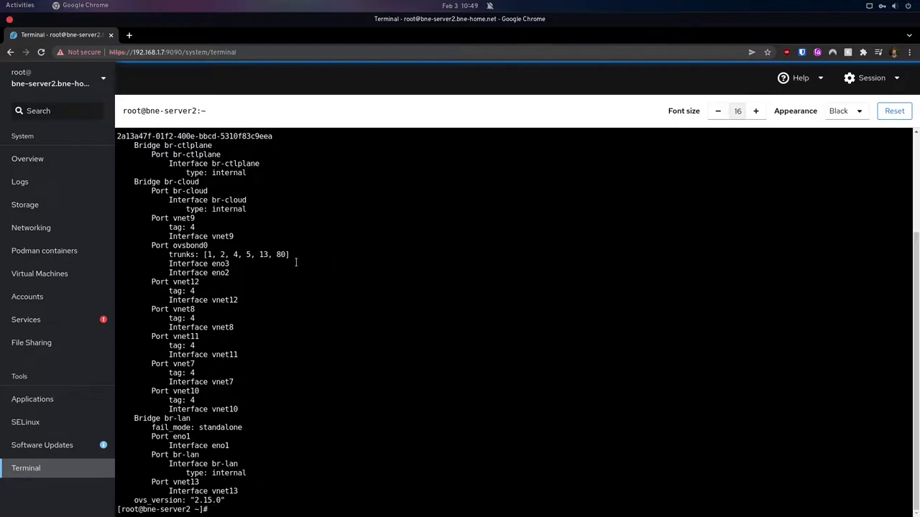
pyautogui.click(29, 274)
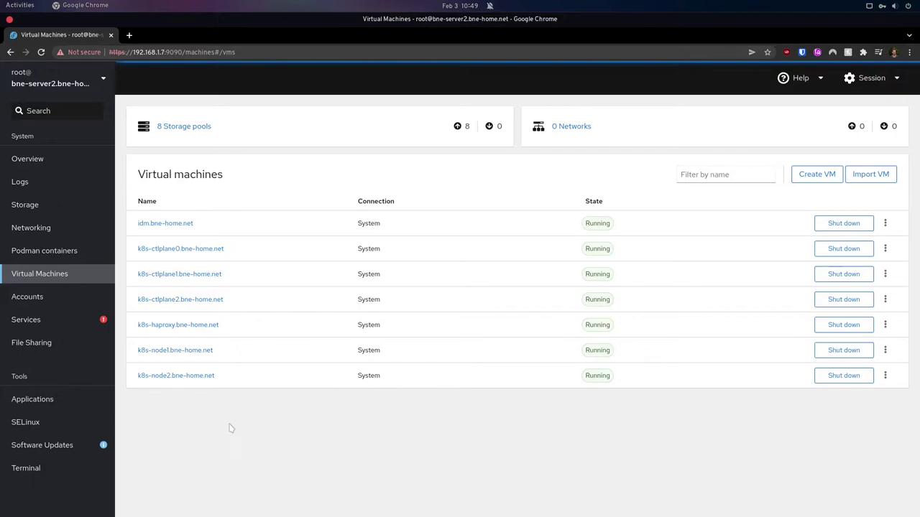
# Step: Switch to Alacritty, clear the screen and list the okd folder's files
pyautogui.press('super')
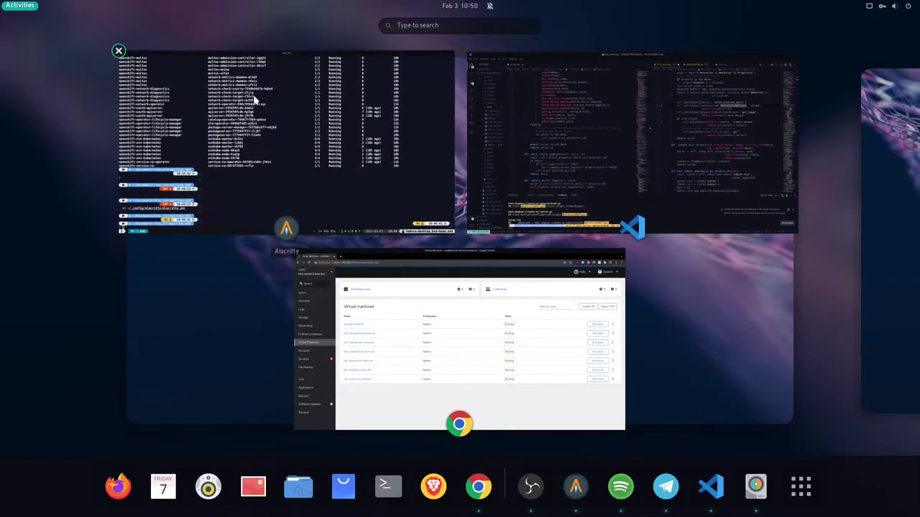
pyautogui.click(256, 97)
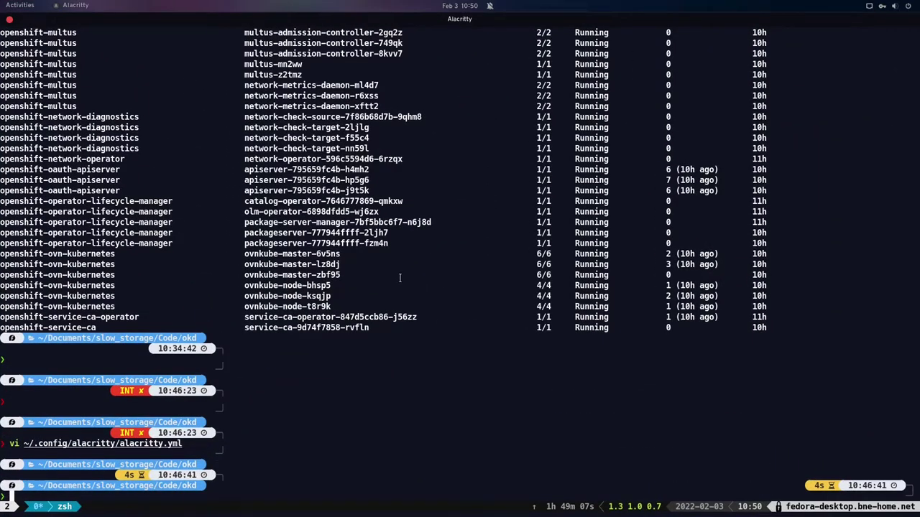
pyautogui.hotkey('ctrl', 'l')
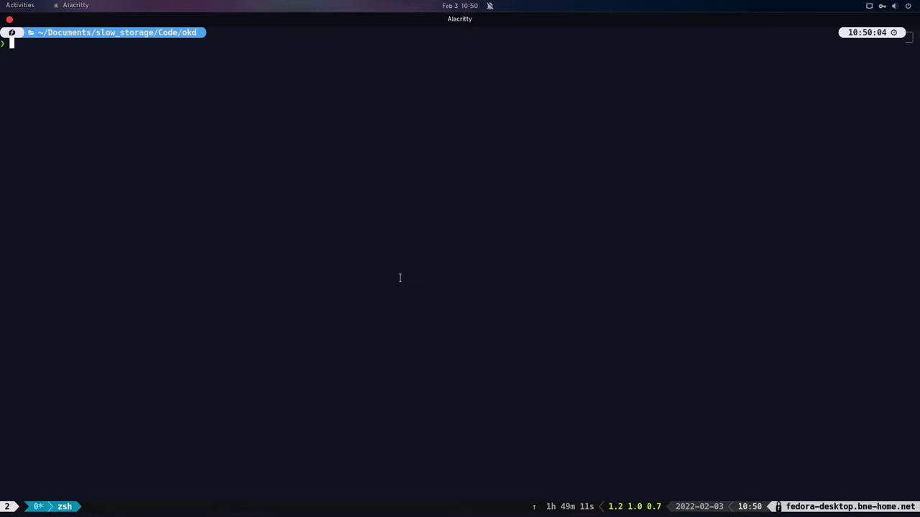
pyautogui.write('ls')
pyautogui.press('Return')
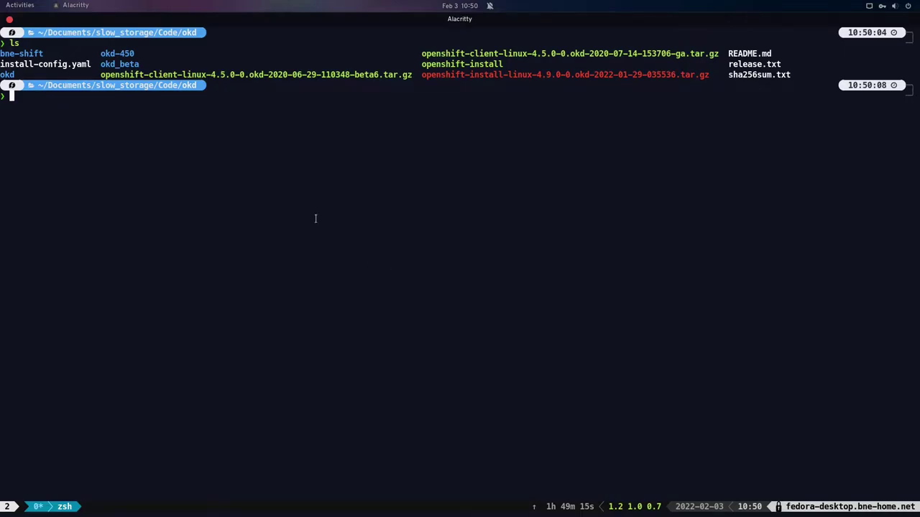
# Step: Rerun the coreos print-stream-json query without .iso to show all x86_64 metal formats
pyautogui.press('Up')
pyautogui.press('Down')
pyautogui.hotkey('ctrl', 'r')
pyautogui.write('coreo')
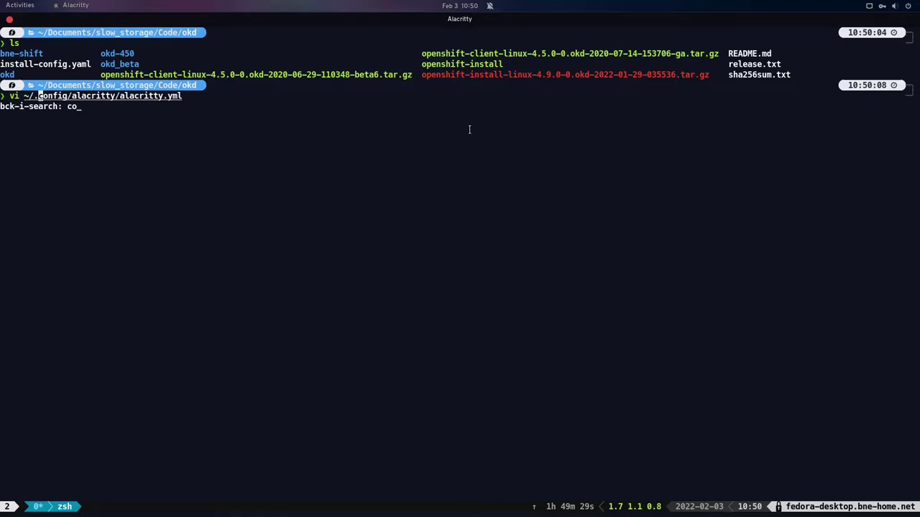
pyautogui.write('s')
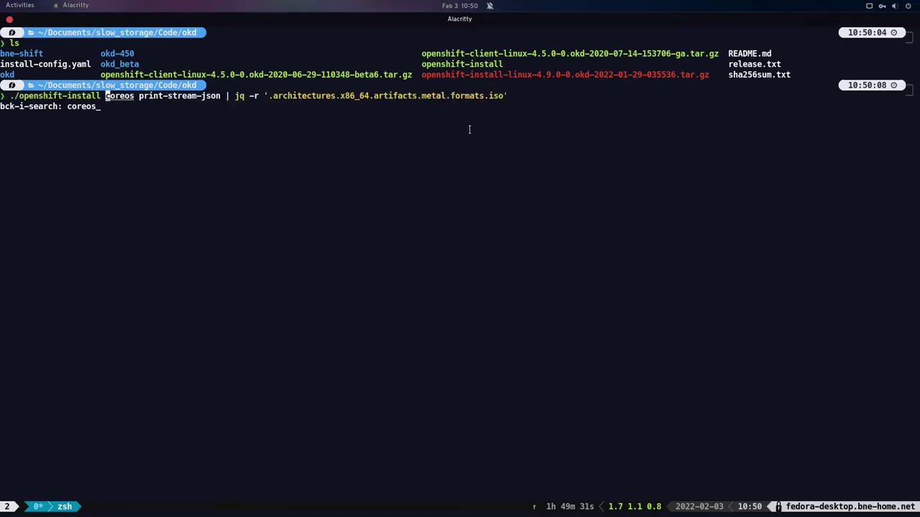
pyautogui.press('Right')
pyautogui.press('Right')
pyautogui.press('Right')
pyautogui.press('Right')
pyautogui.press('Right')
pyautogui.press('Right')
pyautogui.press('Right')
pyautogui.press('Right')
pyautogui.press('Right')
pyautogui.press('Right')
pyautogui.press('Right')
pyautogui.press('Right')
pyautogui.press('Right')
pyautogui.press('Right')
pyautogui.press('Right')
pyautogui.press('Right')
pyautogui.press('Right')
pyautogui.press('Right')
pyautogui.press('Right')
pyautogui.press('Right')
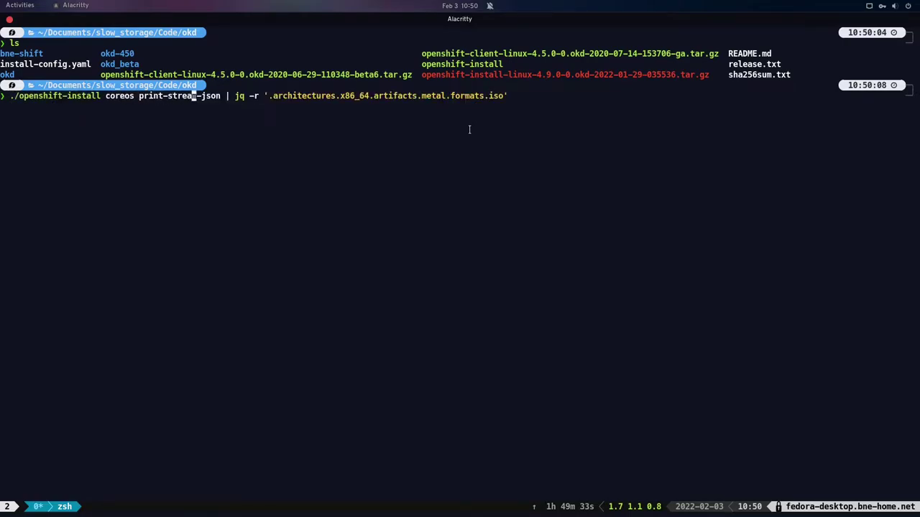
pyautogui.press('Right')
pyautogui.press('Right')
pyautogui.press('Right')
pyautogui.press('Right')
pyautogui.press('Right')
pyautogui.press('Right')
pyautogui.press('Right')
pyautogui.press('Right')
pyautogui.press('Right')
pyautogui.press('Right')
pyautogui.press('Right')
pyautogui.press('Right')
pyautogui.press('Right')
pyautogui.press('Right')
pyautogui.press('Right')
pyautogui.press('Right')
pyautogui.press('Right')
pyautogui.press('Right')
pyautogui.press('Right')
pyautogui.press('Right')
pyautogui.press('BackSpace')
pyautogui.press('BackSpace')
pyautogui.press('BackSpace')
pyautogui.press('BackSpace')
pyautogui.press('Return')
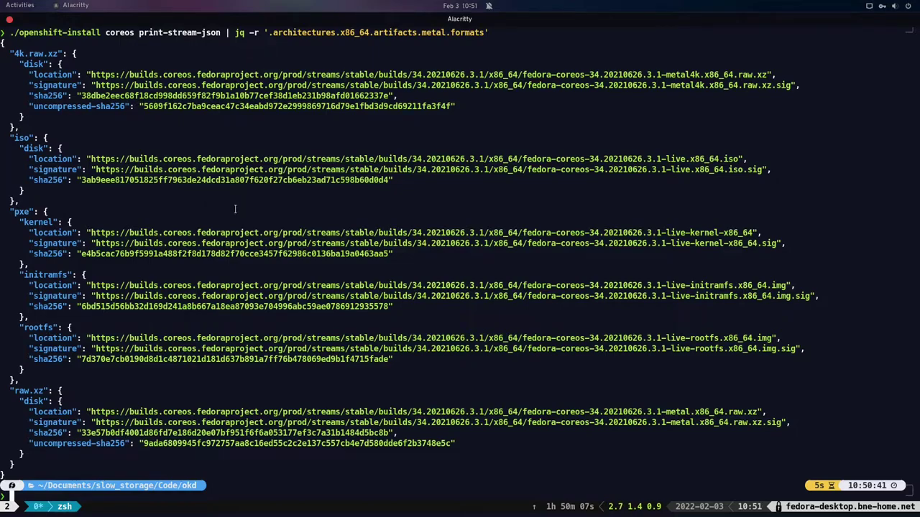
# Step: Rerun the jq query ending in .iso.disk.location to print only the live ISO URL
pyautogui.moveTo(738, 159); pyautogui.dragTo(92, 159)
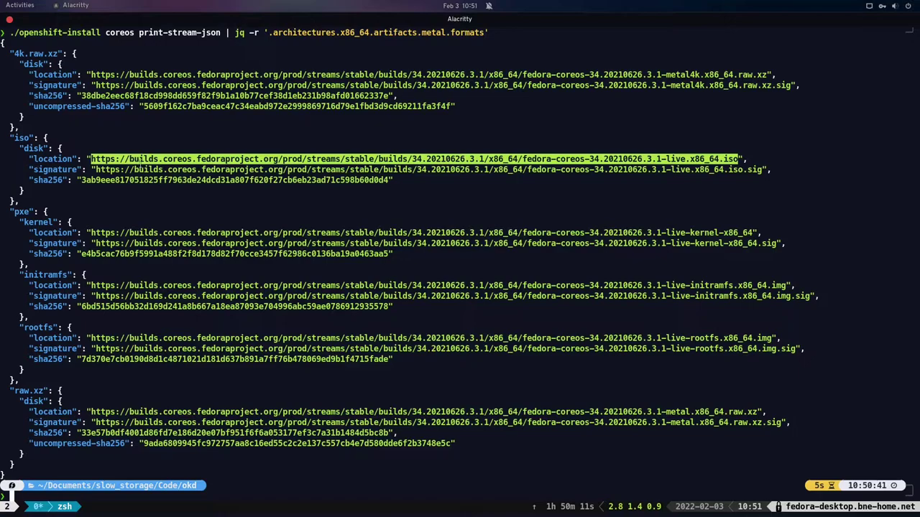
pyautogui.press('Up')
pyautogui.press('BackSpace')
pyautogui.write('.iso.disk')
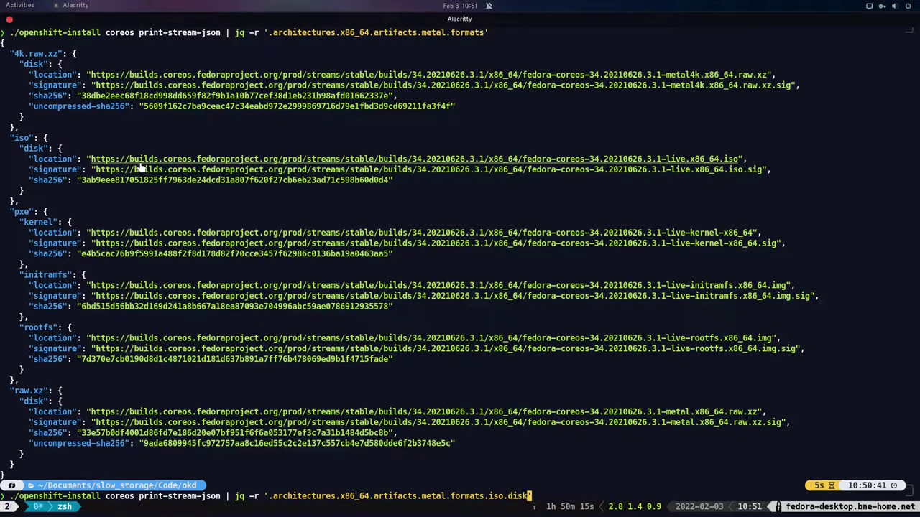
pyautogui.write(".location'")
pyautogui.press('Return')
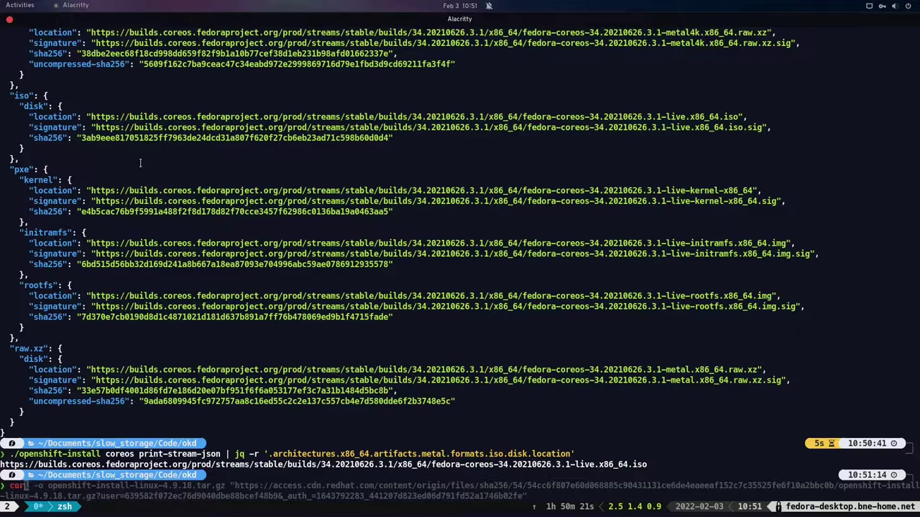
# Step: Start downloading the ISO with curl -O $(!!), then stop it at 4%
pyautogui.write('curl -O')
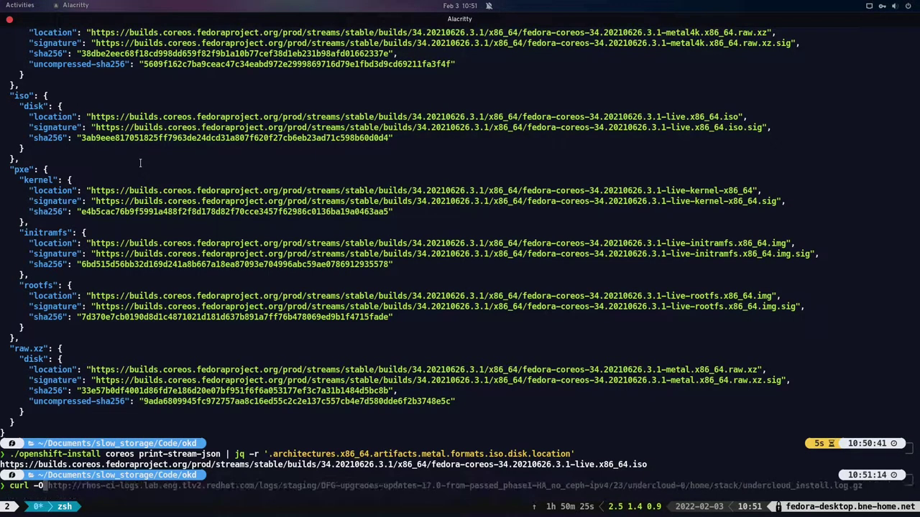
pyautogui.write(' $(!!)')
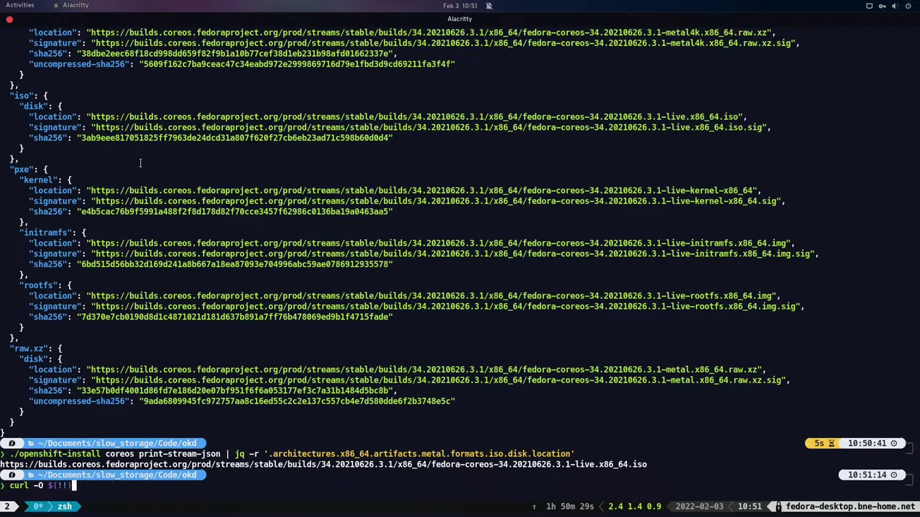
pyautogui.press('Return')
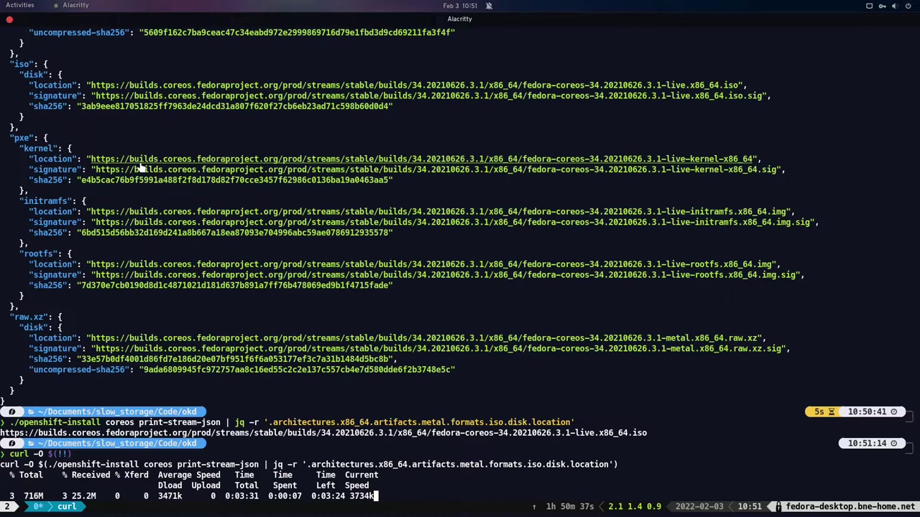
pyautogui.hotkey('ctrl', 'c')
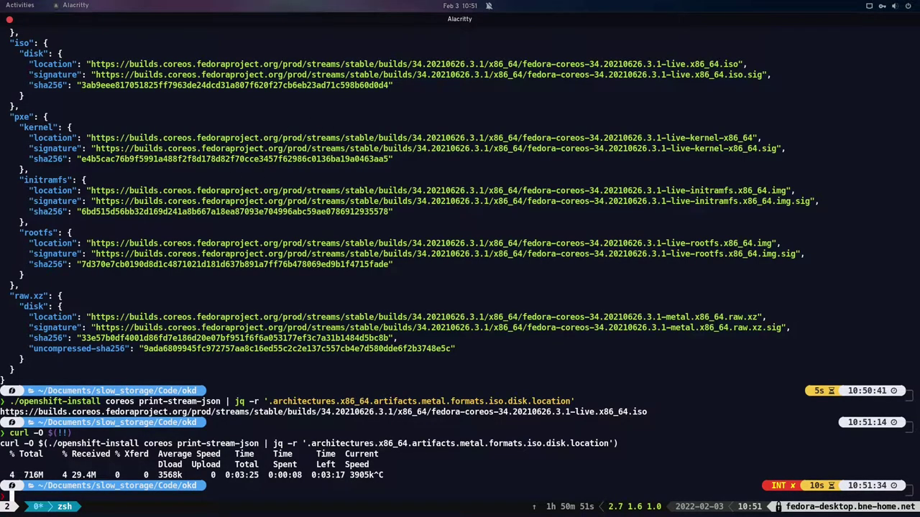
pyautogui.press('super')
pyautogui.click(306, 304)
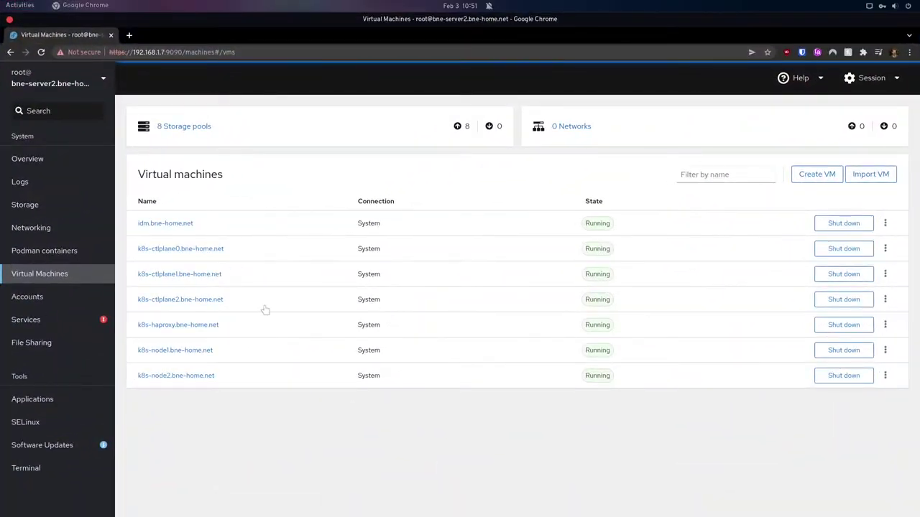
pyautogui.click(29, 468)
pyautogui.write('c')
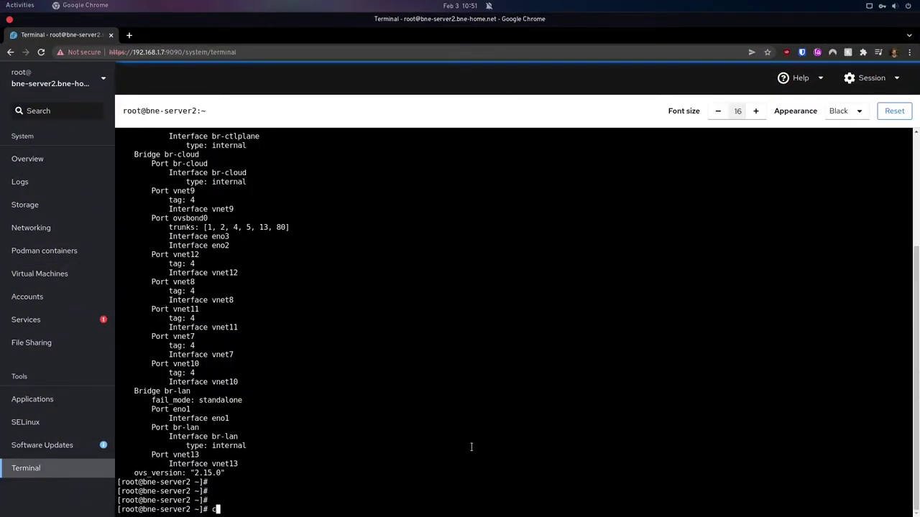
pyautogui.write('d /var/lib/')
pyautogui.press('BackSpace')
pyautogui.press('BackSpace')
pyautogui.press('BackSpace')
pyautogui.press('BackSpace')
pyautogui.write('lib/lib')
pyautogui.write('images/')
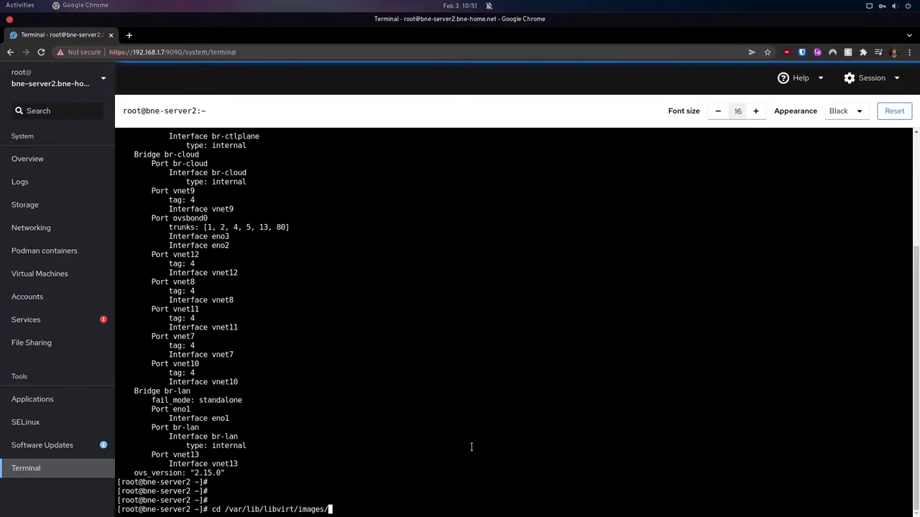
pyautogui.press('Return')
pyautogui.write('ls')
pyautogui.press('Return')
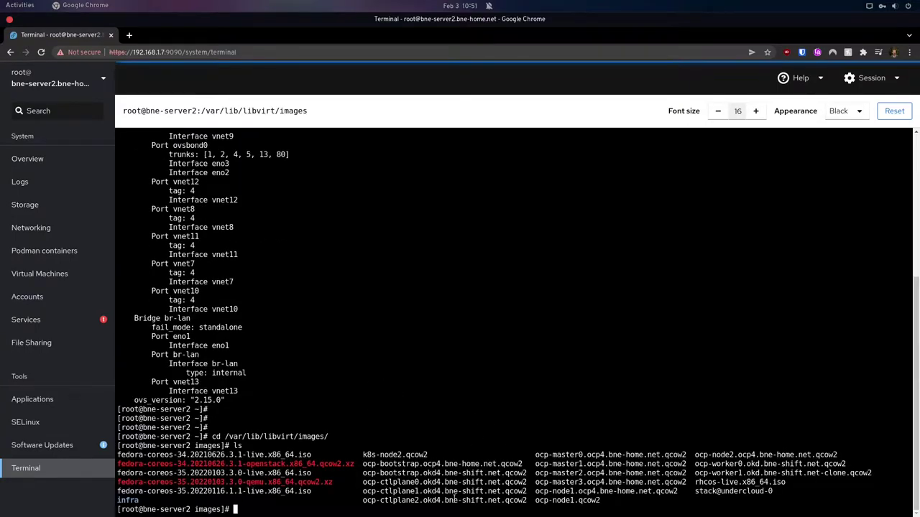
pyautogui.doubleClick(181, 456)
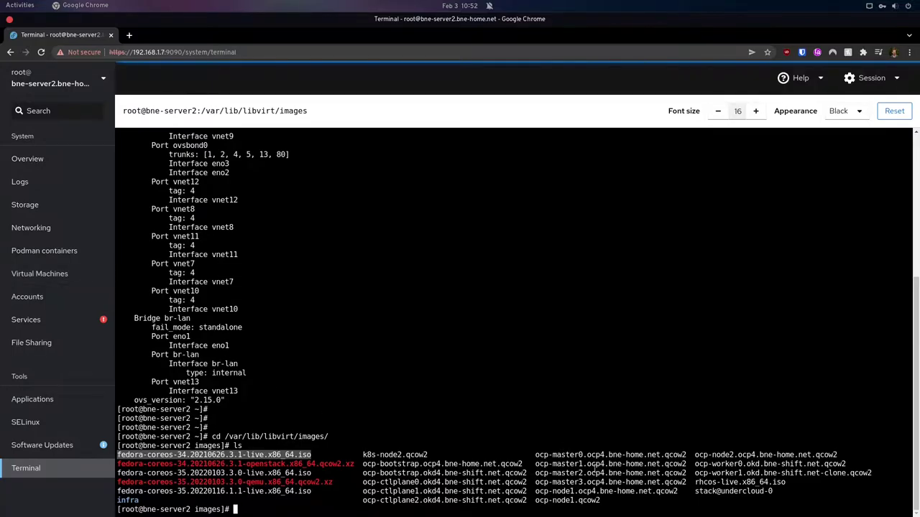
# Step: Start importing ocp-ctlplane0.okd4.bne-shift.net with its qcow2 disk from /var/lib/libvirt/images
pyautogui.click(44, 277)
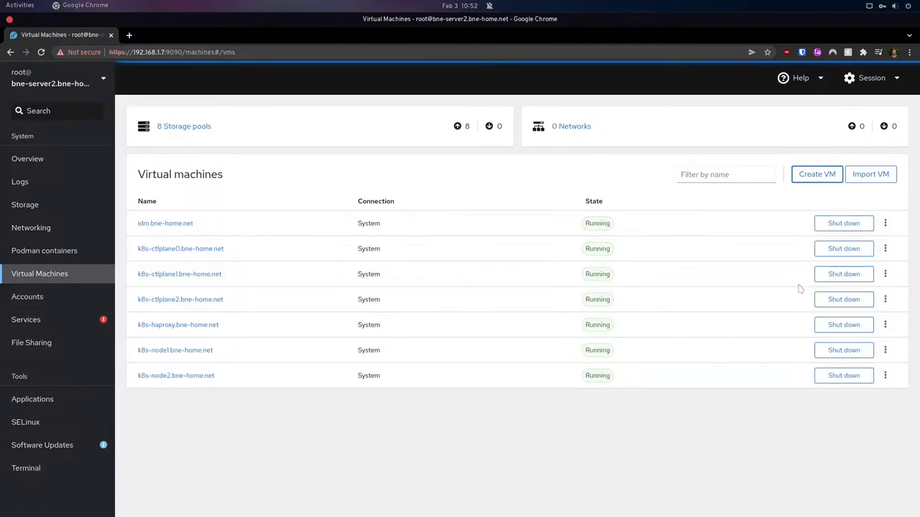
pyautogui.click(874, 176)
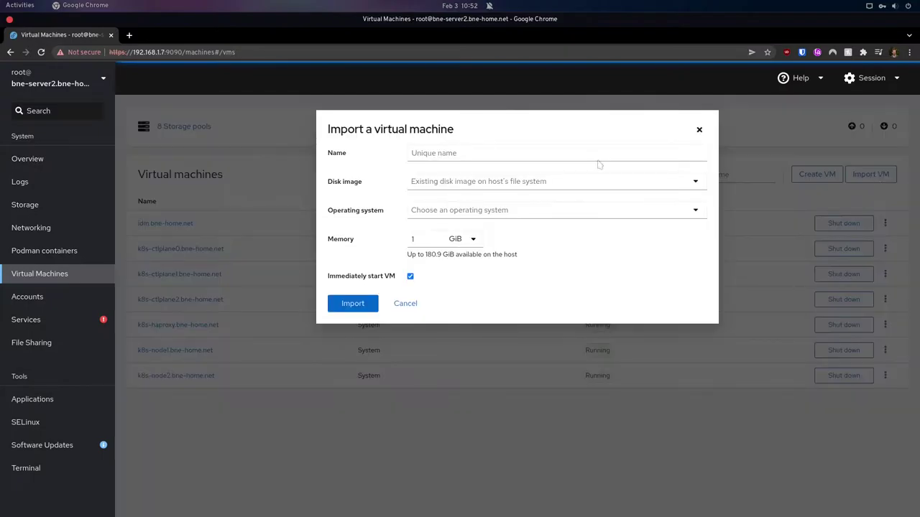
pyautogui.click(523, 152)
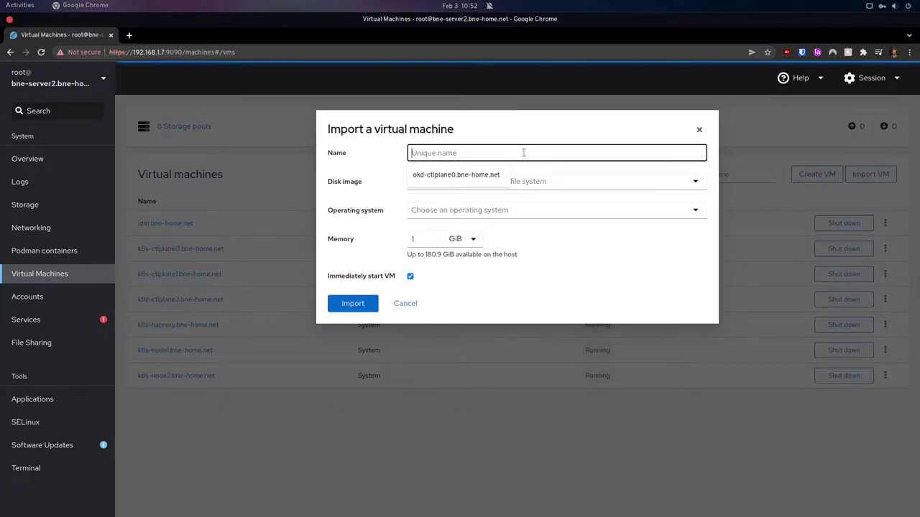
pyautogui.write('ok')
pyautogui.write('cp')
pyautogui.write('-ctlplan')
pyautogui.write('e0.okd4.bne-shif')
pyautogui.write('t.net')
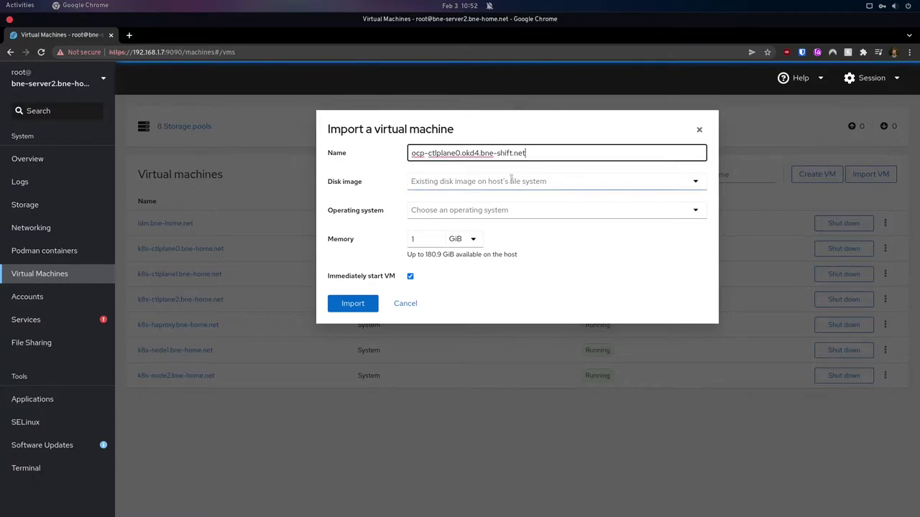
pyautogui.click(511, 181)
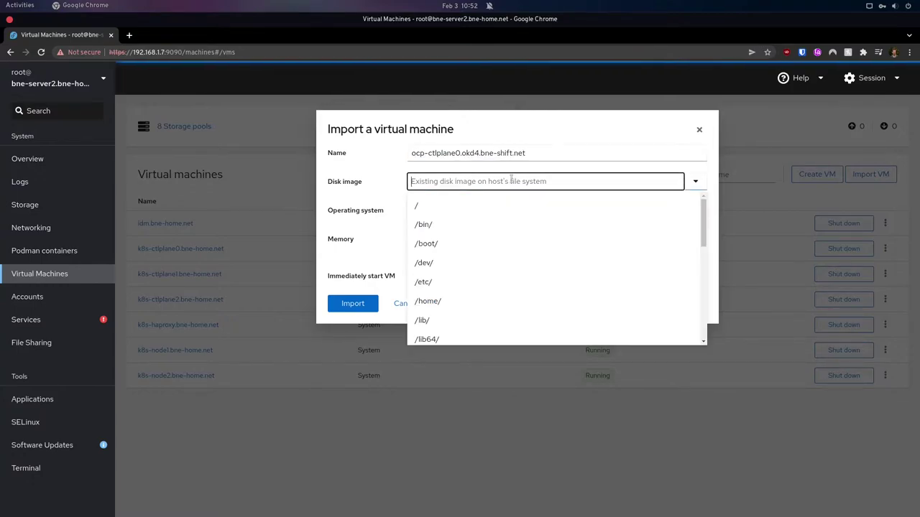
pyautogui.write('/var/li')
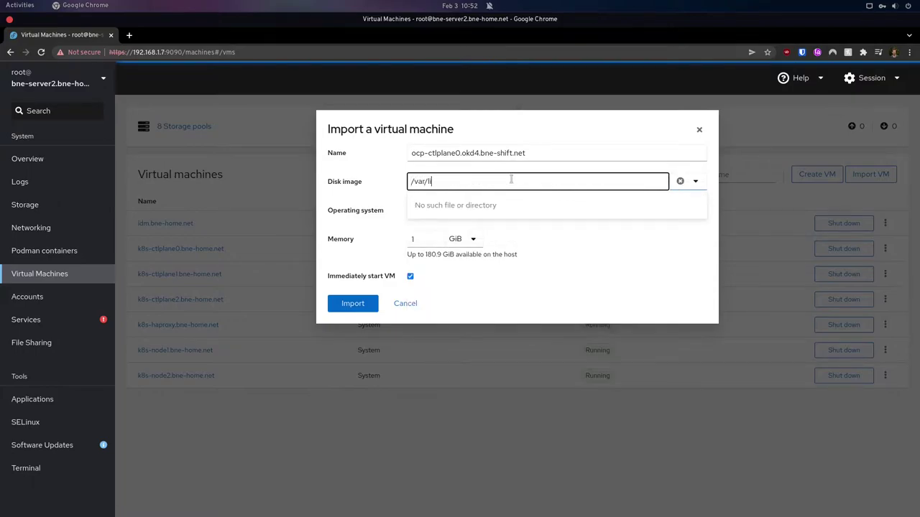
pyautogui.write('b/libvirt/')
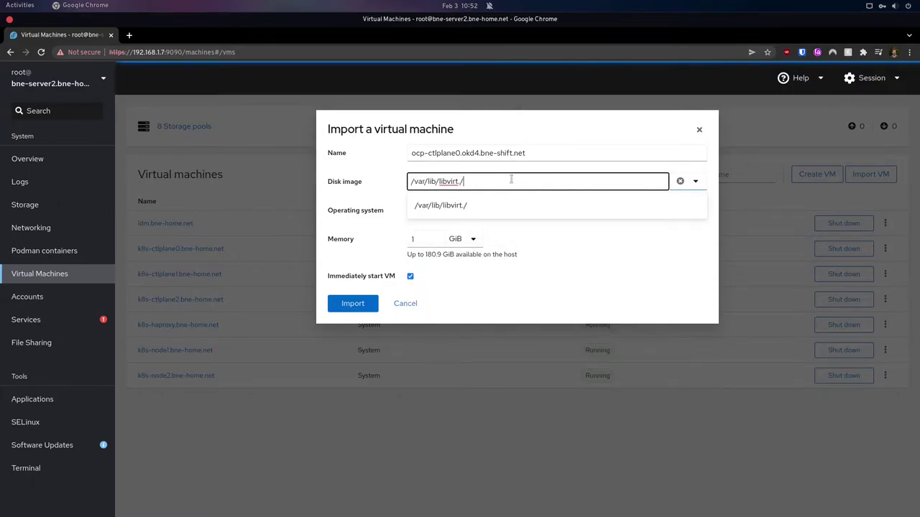
pyautogui.write('images/')
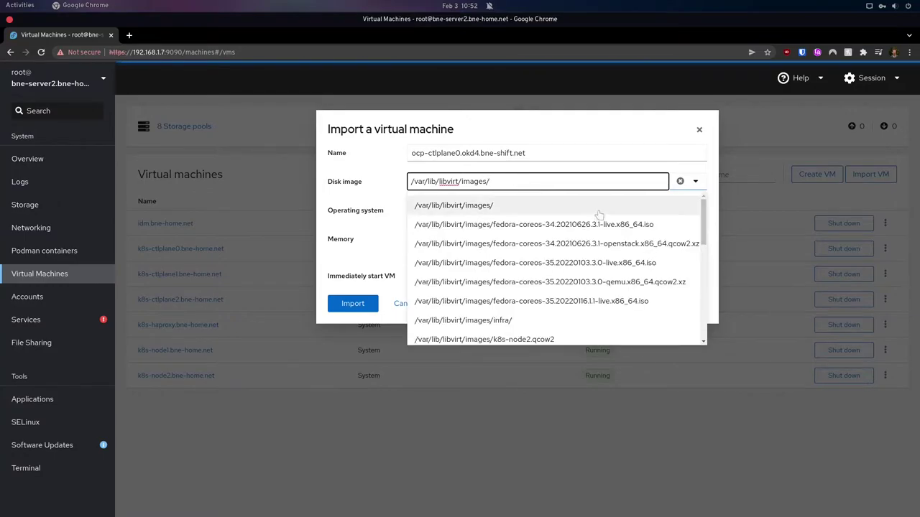
pyautogui.scroll(-2, 575, 238)
pyautogui.scroll(-1, 574, 237)
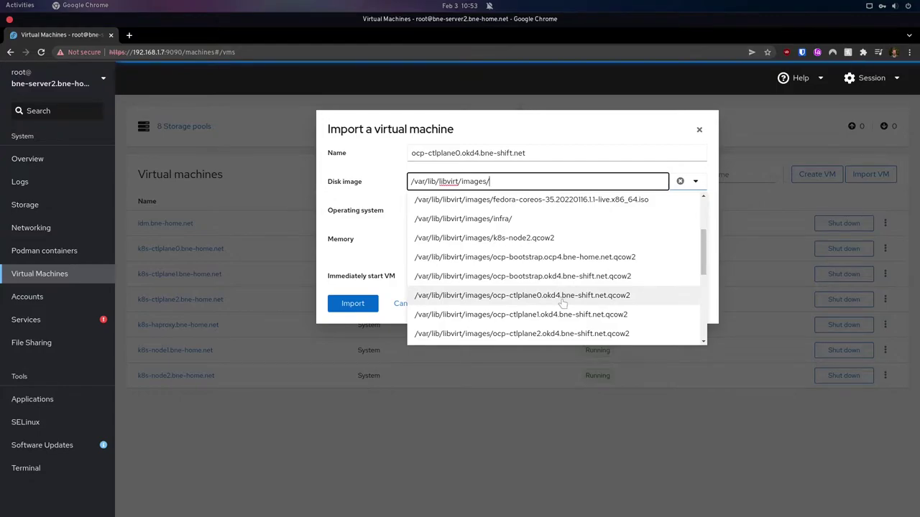
pyautogui.click(563, 302)
# Step: Choose Fedora CoreOS (Stable), 16 GiB memory and no immediate start, then import the VM
pyautogui.click(494, 211)
pyautogui.write('Fedora')
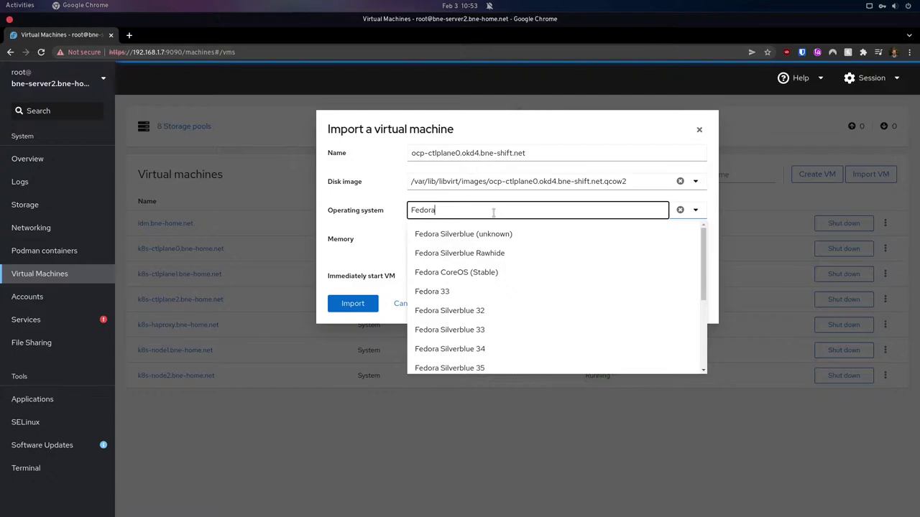
pyautogui.click(457, 273)
pyautogui.doubleClick(424, 239)
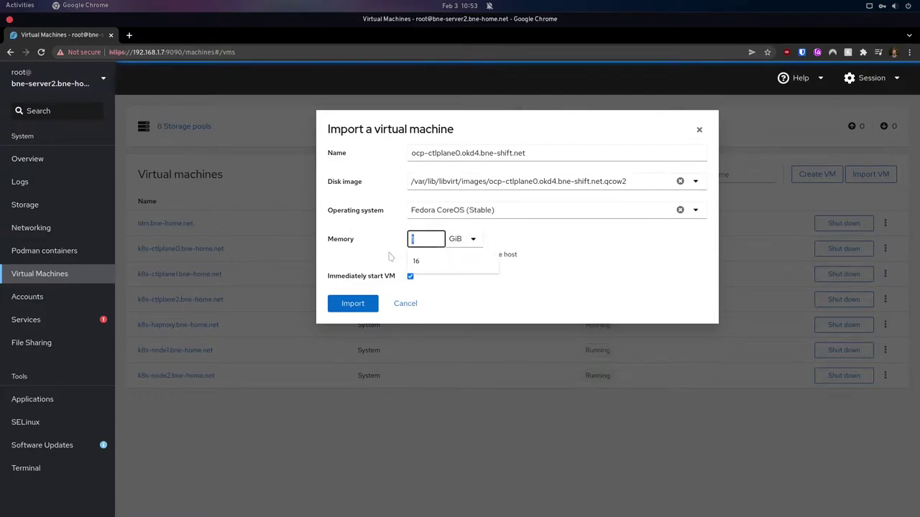
pyautogui.write('16')
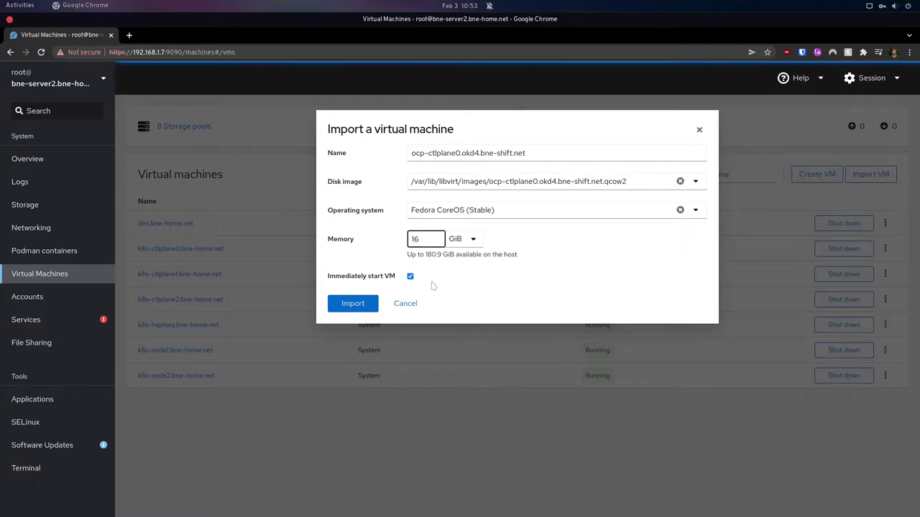
pyautogui.click(411, 278)
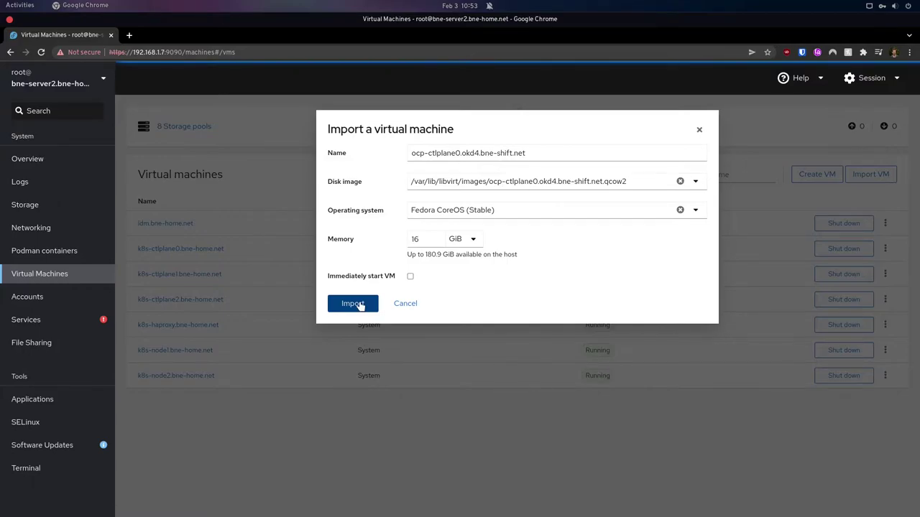
pyautogui.click(359, 305)
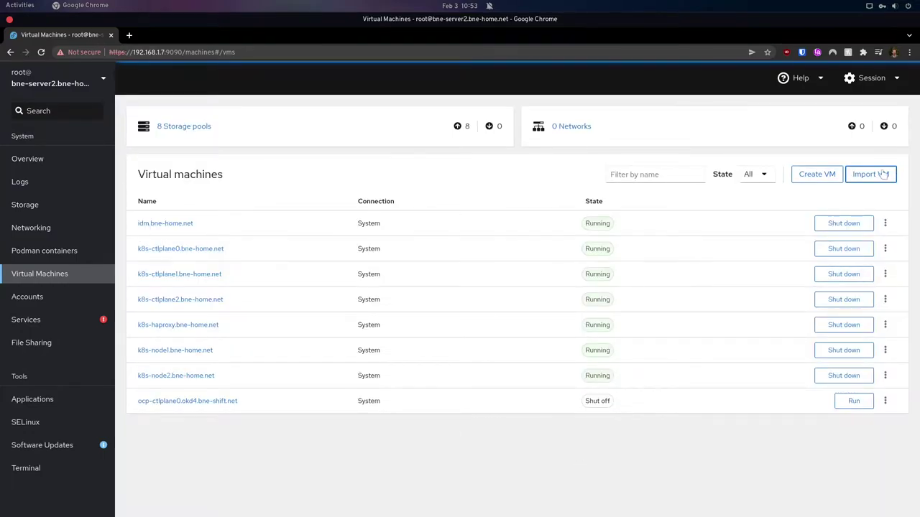
# Step: Start importing ocp-bootstrap.okd4.bne-shift.net with its qcow2 disk from /var/lib/libvirt/images
pyautogui.click(883, 176)
pyautogui.click(483, 153)
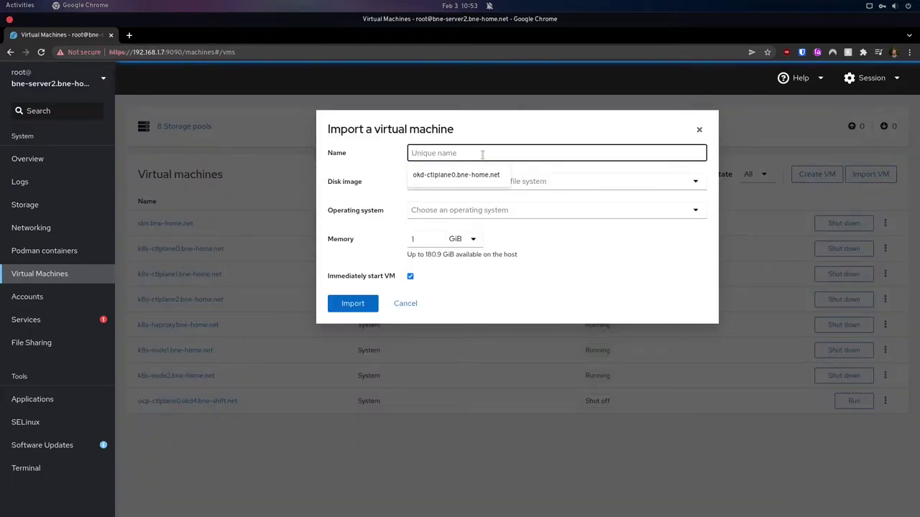
pyautogui.write('ocp-bootstra')
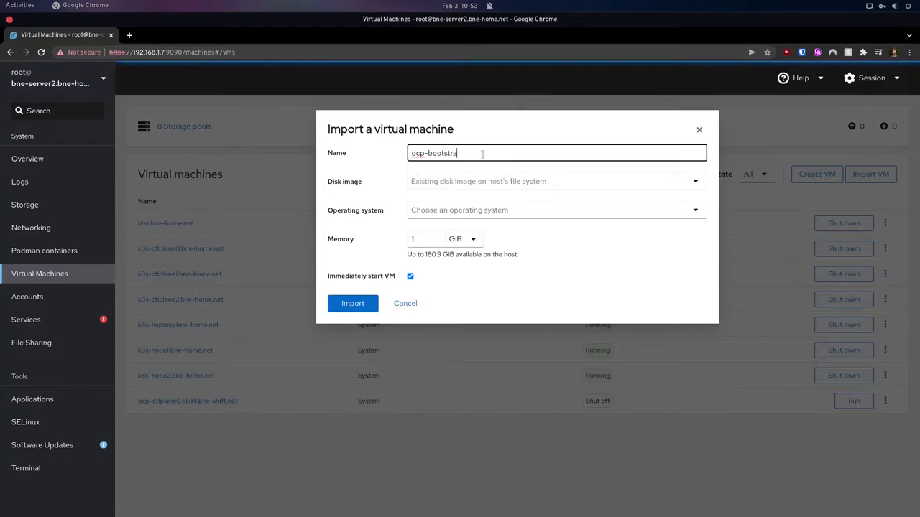
pyautogui.write('p.okd4.bne-shift.net')
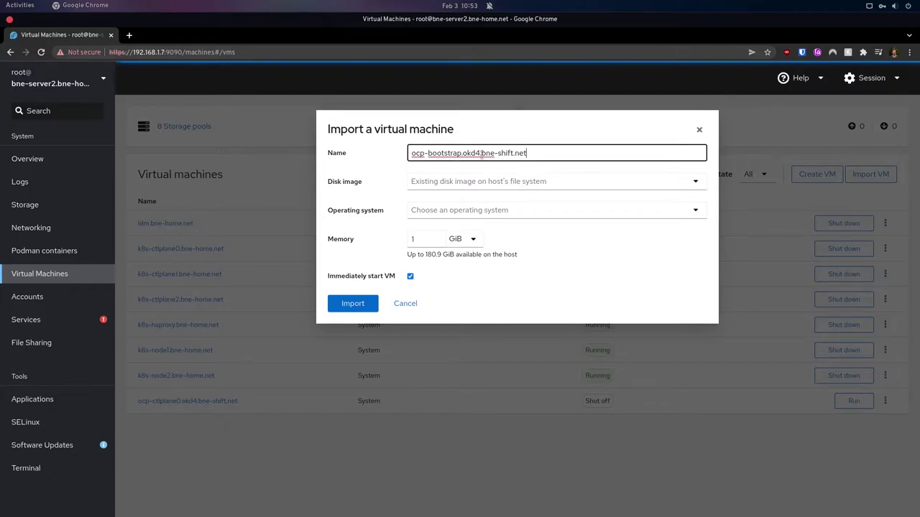
pyautogui.click(492, 179)
pyautogui.write('/va')
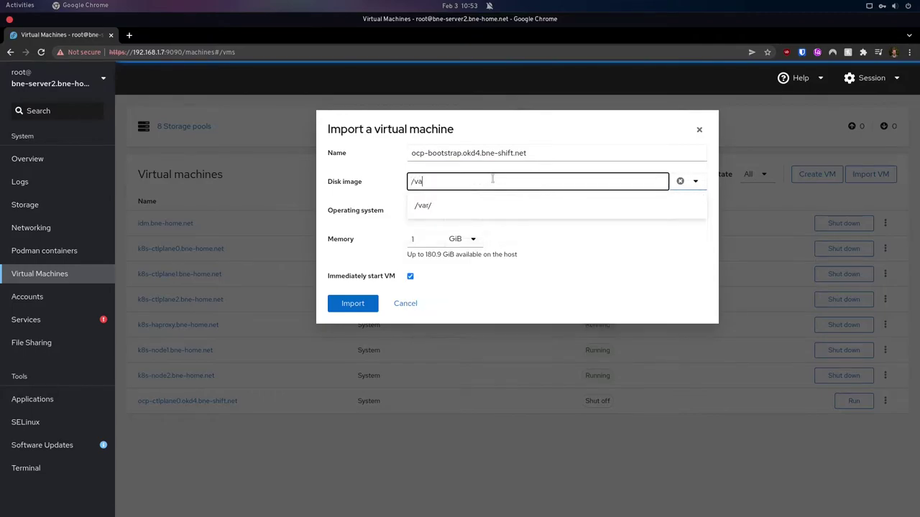
pyautogui.write('r/lib/libvirt/images/')
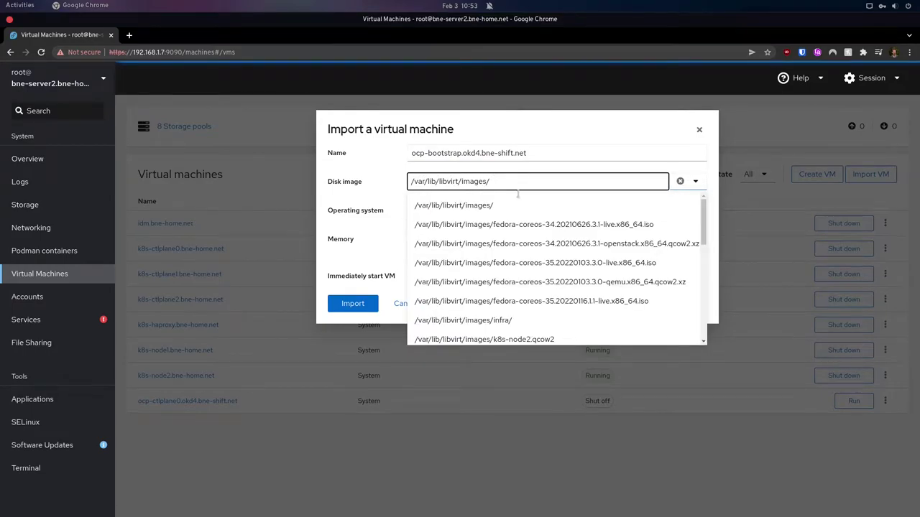
pyautogui.scroll(-3, 547, 266)
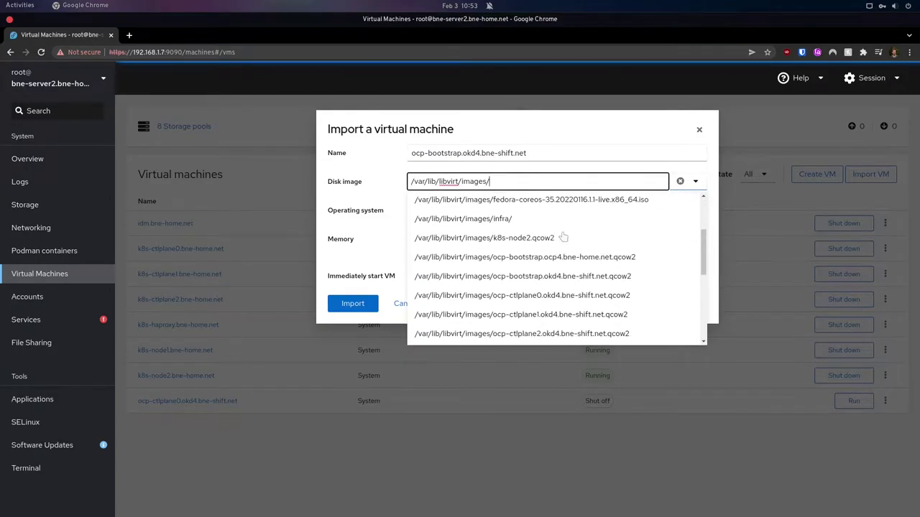
pyautogui.click(558, 277)
# Step: Choose Fedora CoreOS (Stable), 8 GiB memory and no immediate start, then import the bootstrap VM
pyautogui.click(471, 209)
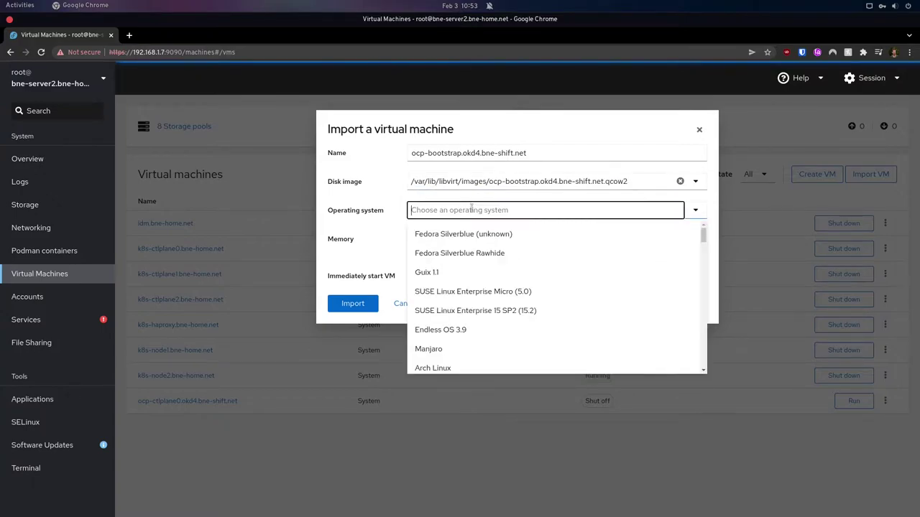
pyautogui.write('fec')
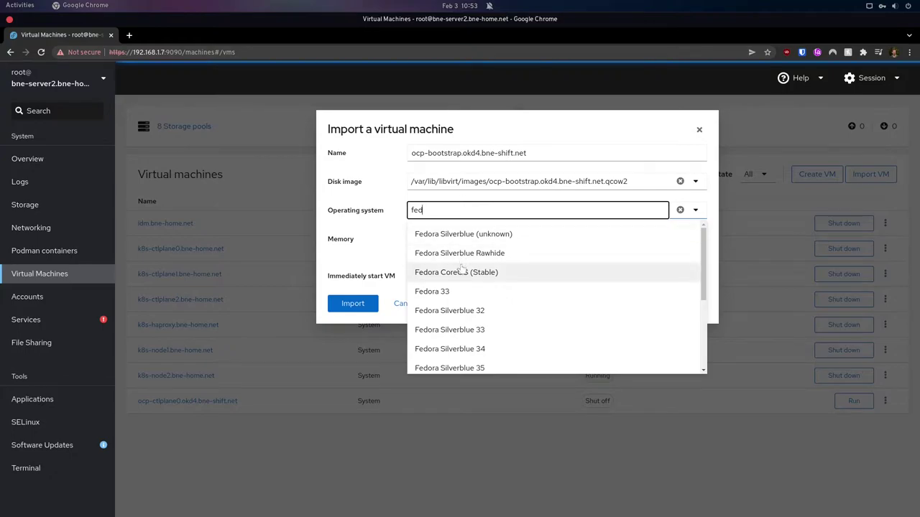
pyautogui.click(458, 272)
pyautogui.click(367, 237)
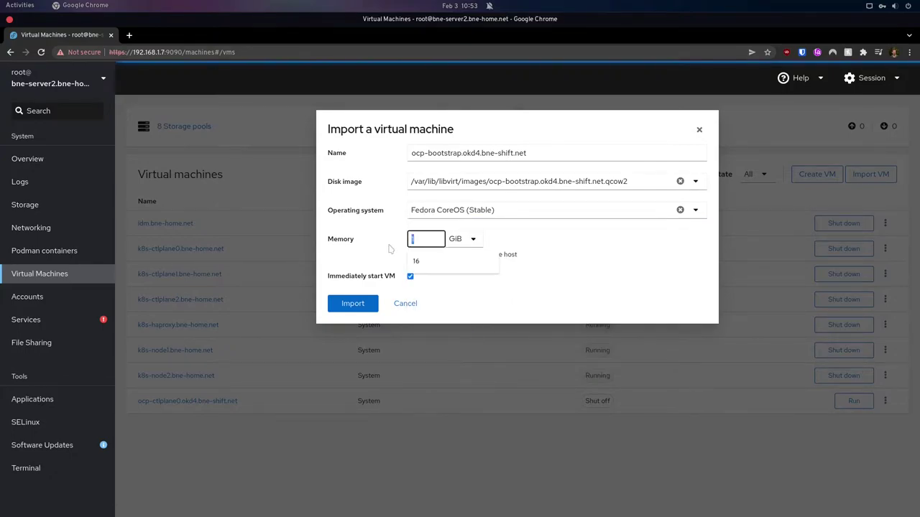
pyautogui.write('8')
pyautogui.click(410, 276)
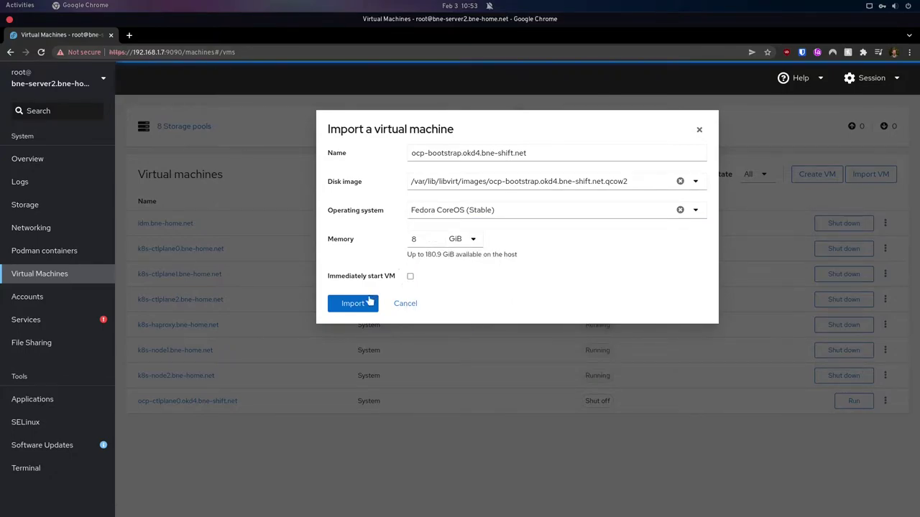
pyautogui.click(371, 302)
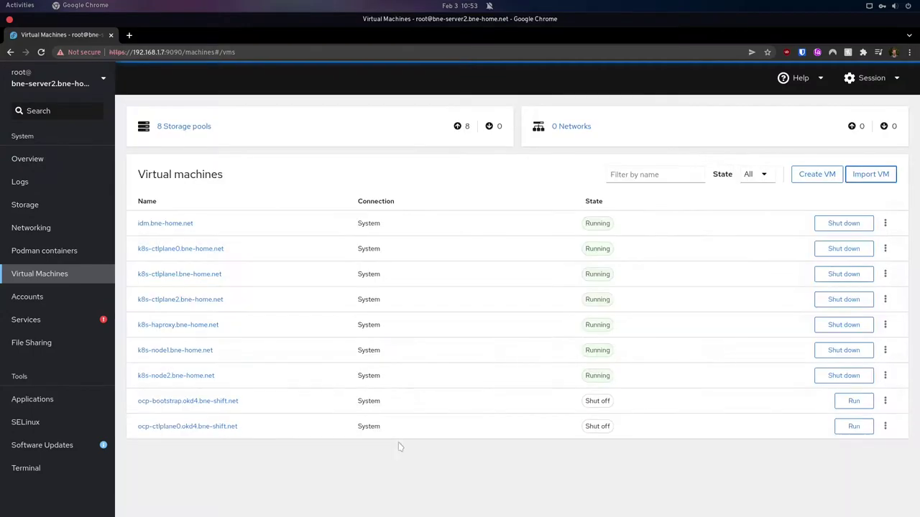
# Step: Import ocp-ctlplane1.okd4.bne-shift.net from its qcow2 disk as a Fedora CoreOS VM
pyautogui.click(871, 175)
pyautogui.click(480, 152)
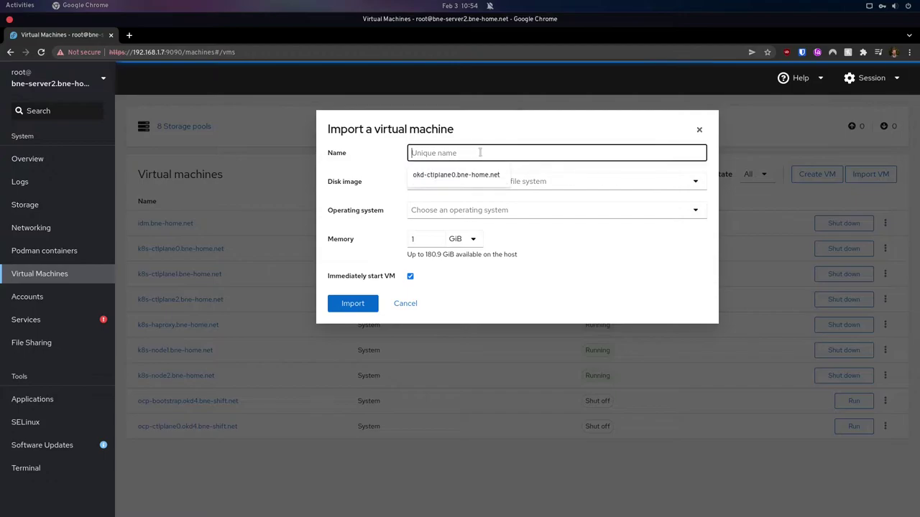
pyautogui.write('ocp-ctlplane1.okd4.bne-shift.net')
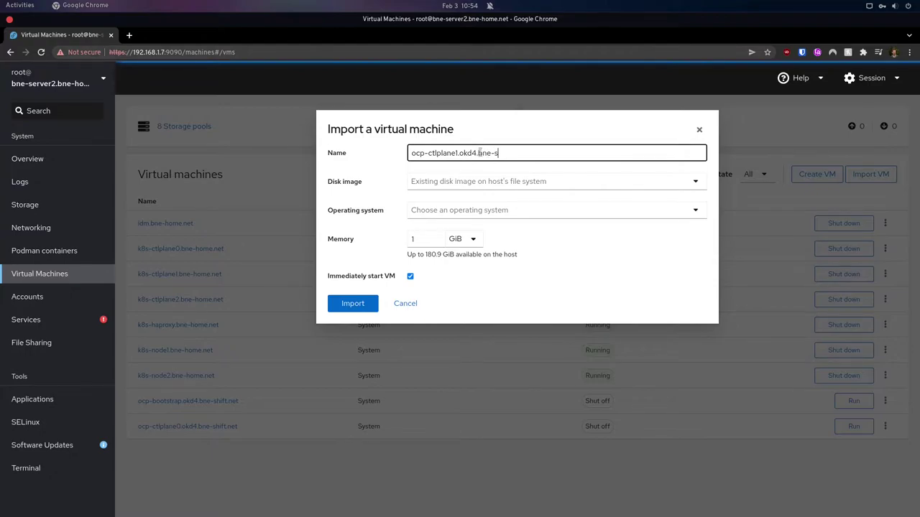
pyautogui.click(498, 182)
pyautogui.write('/var/lib/libvirt/images/')
pyautogui.click(503, 290)
pyautogui.click(503, 209)
pyautogui.write('c')
pyautogui.click(460, 232)
pyautogui.click(427, 240)
pyautogui.write('1')
pyautogui.click(353, 304)
# Step: Import ocp-ctlplane2.okd4.bne-shift.net from its qcow2 disk as a Fedora CoreOS VM
pyautogui.click(868, 174)
pyautogui.write('ocp-ctlplane2.okd4.bne-shift.net')
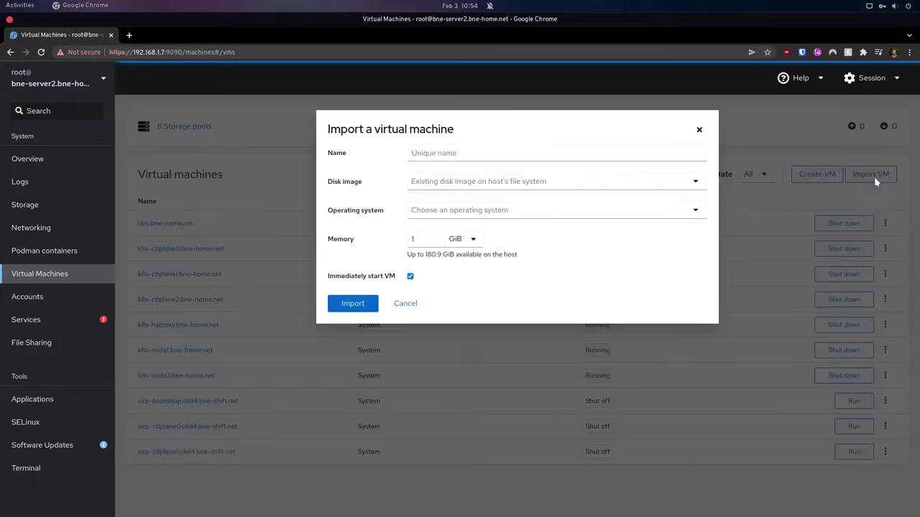
pyautogui.click(465, 182)
pyautogui.write('/var/lib/libvirt/images/')
pyautogui.click(503, 303)
pyautogui.click(503, 209)
pyautogui.write('cp-ctlplane2.okd4.bne-shift.net')
pyautogui.click(460, 232)
pyautogui.click(428, 239)
pyautogui.write('1')
pyautogui.click(353, 304)
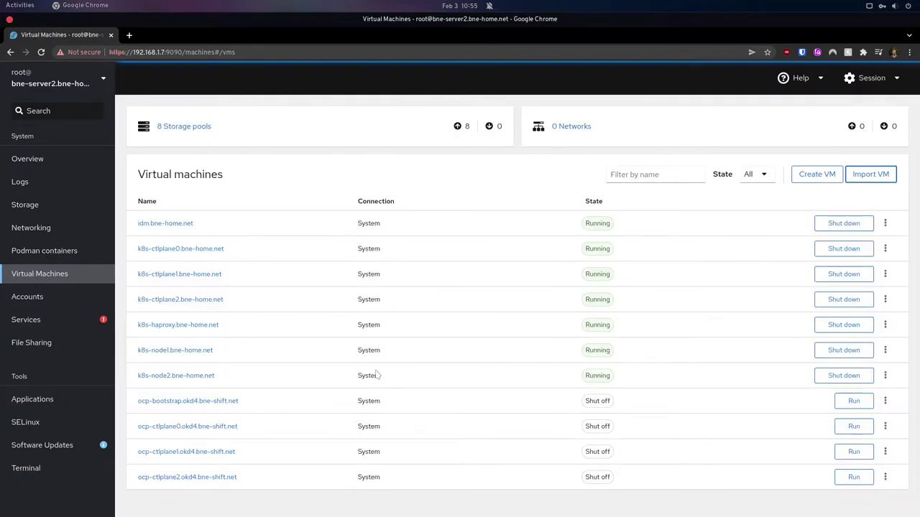
# Step: List all VMs with virsh list --all and open the bootstrap VM's definition with virsh edit
pyautogui.click(40, 467)
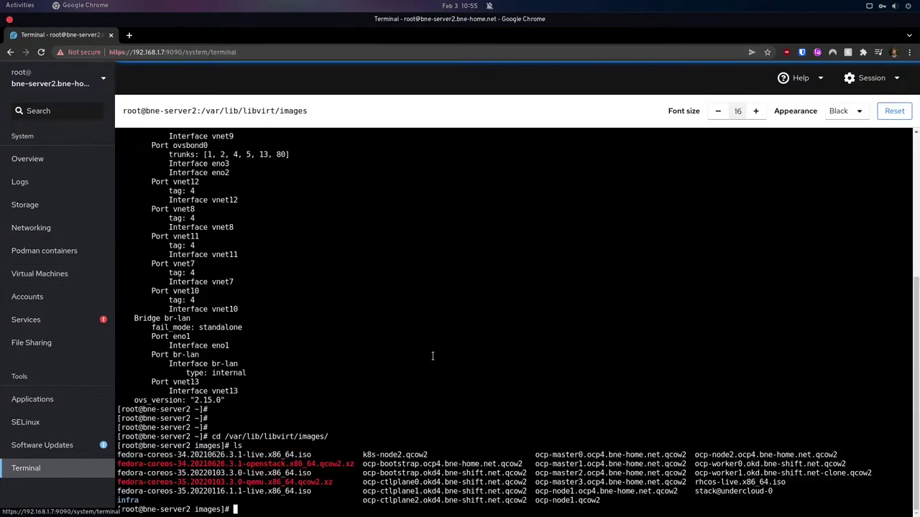
pyautogui.write('virsh list --all')
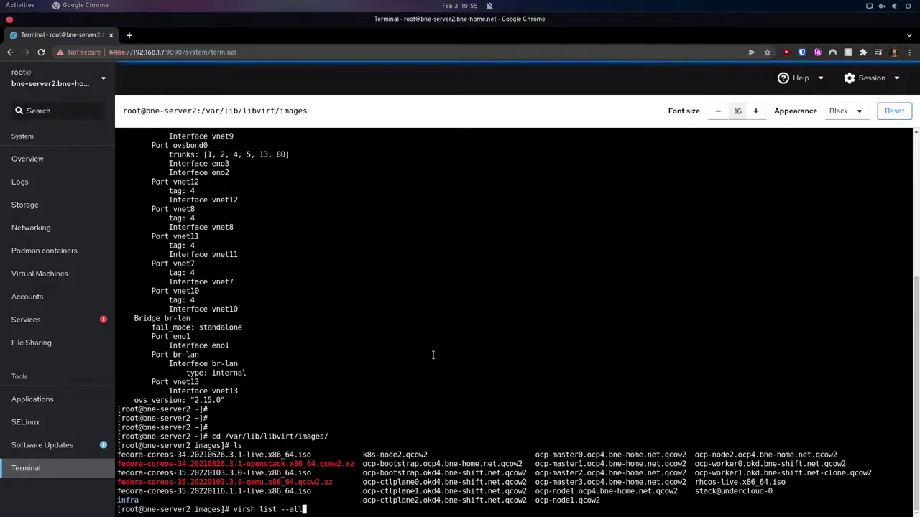
pyautogui.press('Return')
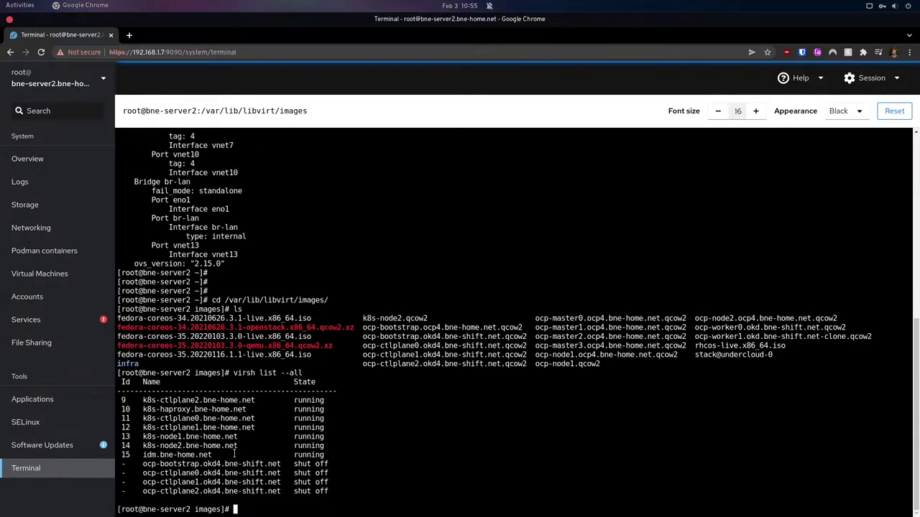
pyautogui.write('virsh edit')
pyautogui.write('ocp-bootstrap.okd4.bne-shift.net')
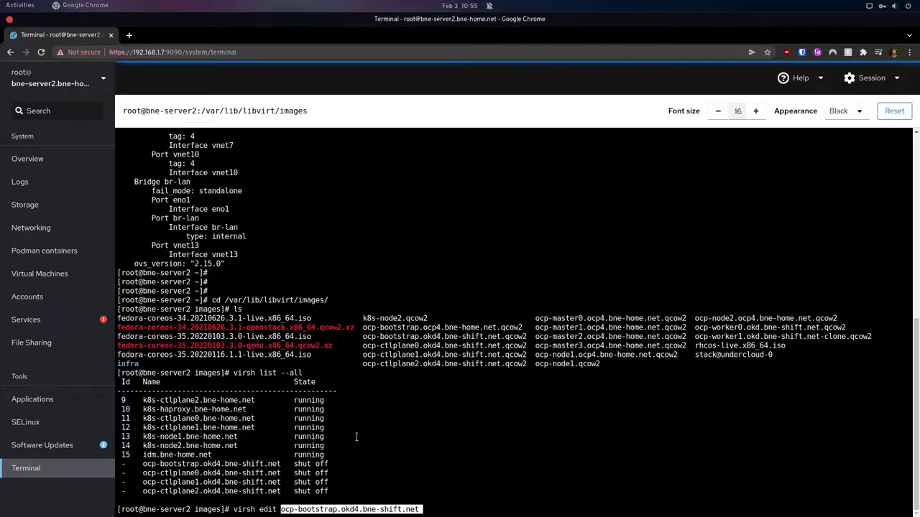
pyautogui.press('Return')
# Step: Change the bootstrap VM's network interface to type bridge with source br-cloud
pyautogui.write('/interface')
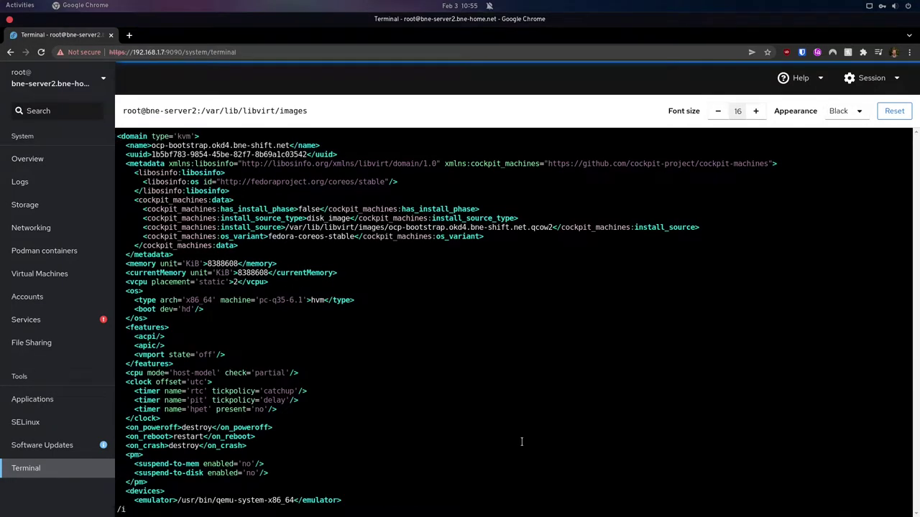
pyautogui.press('Return')
pyautogui.press('Down')
pyautogui.press('Up')
pyautogui.press('7')
pyautogui.press('l')
pyautogui.press('e')
pyautogui.press('l')
pyautogui.press('l')
pyautogui.press('l')
pyautogui.press('l')
pyautogui.press('l')
pyautogui.press('l')
pyautogui.press('l')
pyautogui.press('i')
pyautogui.press('BackSpace')
pyautogui.press('BackSpace')
pyautogui.press('BackSpace')
pyautogui.press('BackSpace')
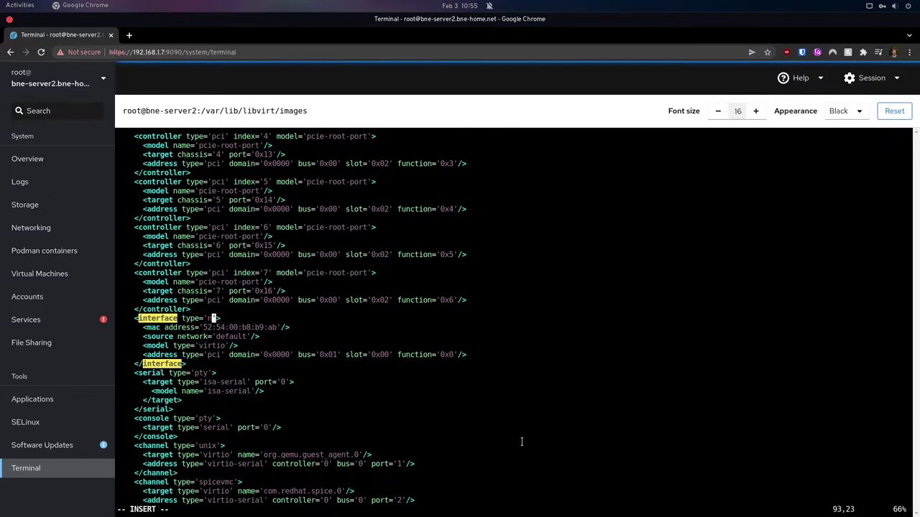
pyautogui.write('bridge')
pyautogui.press('Down')
pyautogui.press('Down')
pyautogui.press('Left')
pyautogui.press('Left')
pyautogui.press('Left')
pyautogui.press('Left')
pyautogui.press('Left')
pyautogui.press('BackSpace')
pyautogui.press('BackSpace')
pyautogui.press('BackSpace')
pyautogui.press('BackSpace')
pyautogui.press('BackSpace')
pyautogui.press('BackSpace')
pyautogui.press('BackSpace')
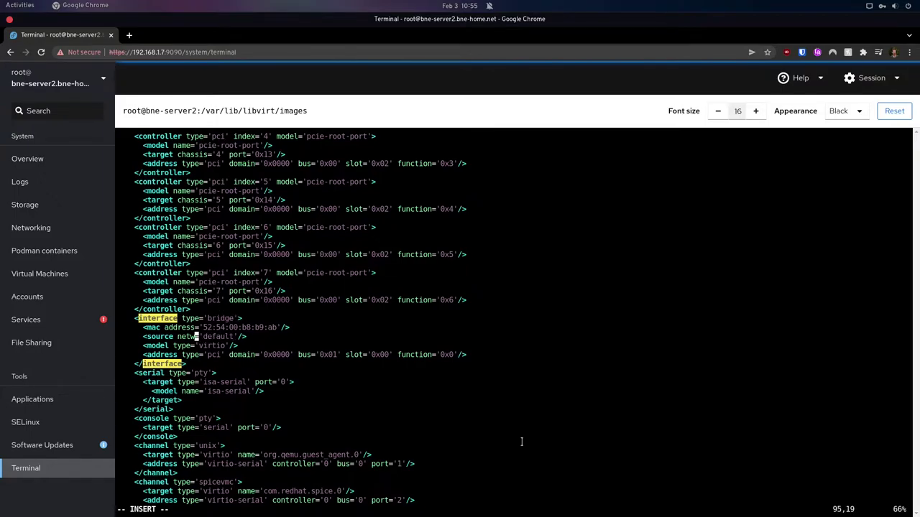
pyautogui.write('bridge')
pyautogui.press('Right')
pyautogui.press('Right')
pyautogui.press('Right')
pyautogui.press('Right')
pyautogui.press('Right')
pyautogui.press('Right')
pyautogui.press('Right')
pyautogui.press('Right')
pyautogui.press('Right')
pyautogui.press('BackSpace')
pyautogui.press('BackSpace')
pyautogui.press('BackSpace')
pyautogui.press('BackSpace')
pyautogui.press('BackSpace')
pyautogui.press('BackSpace')
pyautogui.press('BackSpace')
pyautogui.write('br-cloud')
# Step: Add a VLAN tag id 4 block and an openvswitch virtualport to the interface
pyautogui.press('Down')
pyautogui.press('Left')
pyautogui.press('Left')
pyautogui.press('Left')
pyautogui.press('Right')
pyautogui.press('Right')
pyautogui.press('Right')
pyautogui.press('Return')
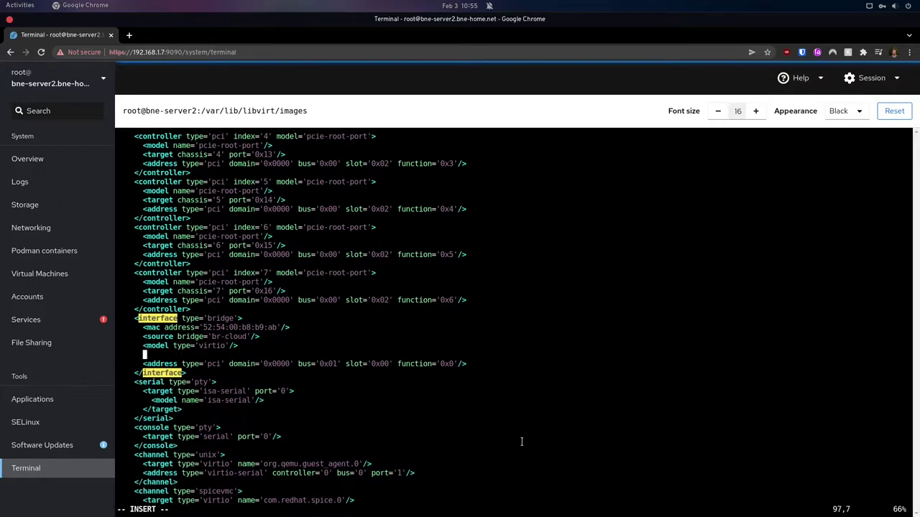
pyautogui.write('<vlan>')
pyautogui.press('Return')
pyautogui.press('BackSpace')
pyautogui.press('BackSpace')
pyautogui.press('BackSpace')
pyautogui.press('BackSpace')
pyautogui.write("<tag id='4'/>")
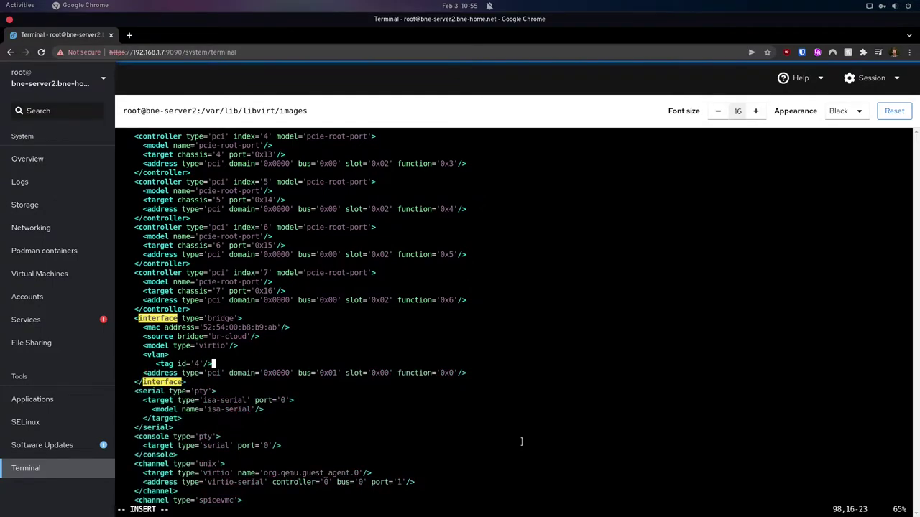
pyautogui.press('Return')
pyautogui.press('BackSpace')
pyautogui.press('BackSpace')
pyautogui.press('BackSpace')
pyautogui.press('BackSpace')
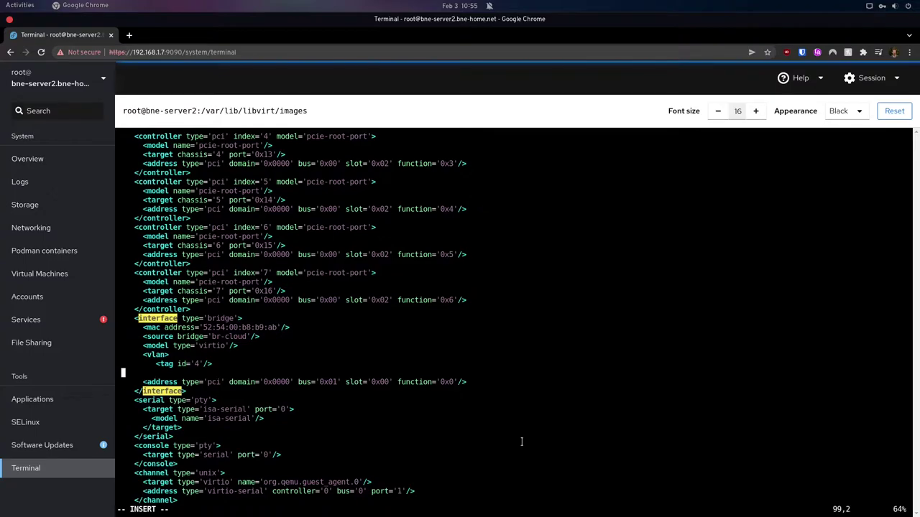
pyautogui.write('</v')
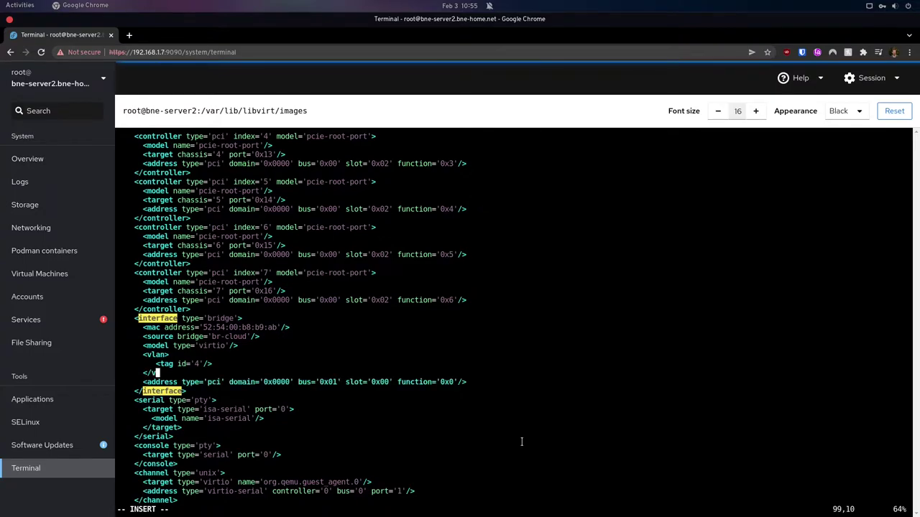
pyautogui.write('lan>')
pyautogui.press('Return')
pyautogui.write("<virtualport type='ope")
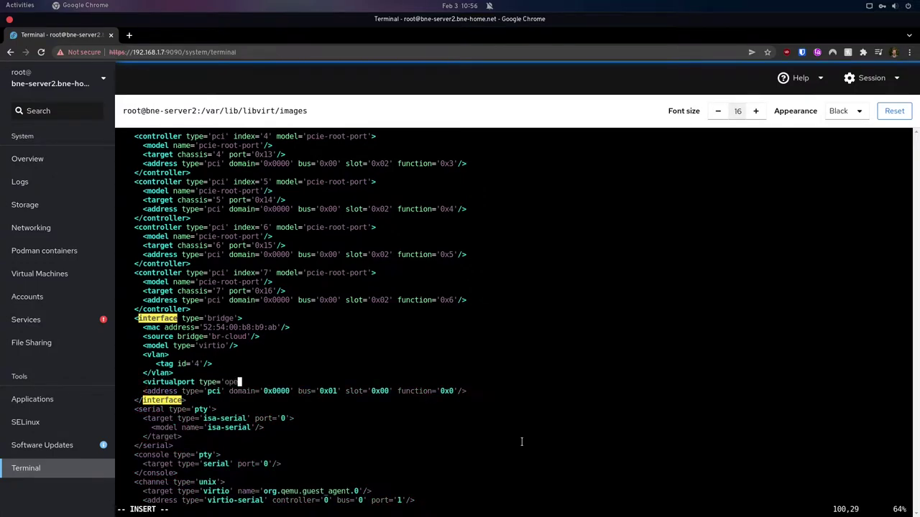
pyautogui.write("nvswitch'/>")
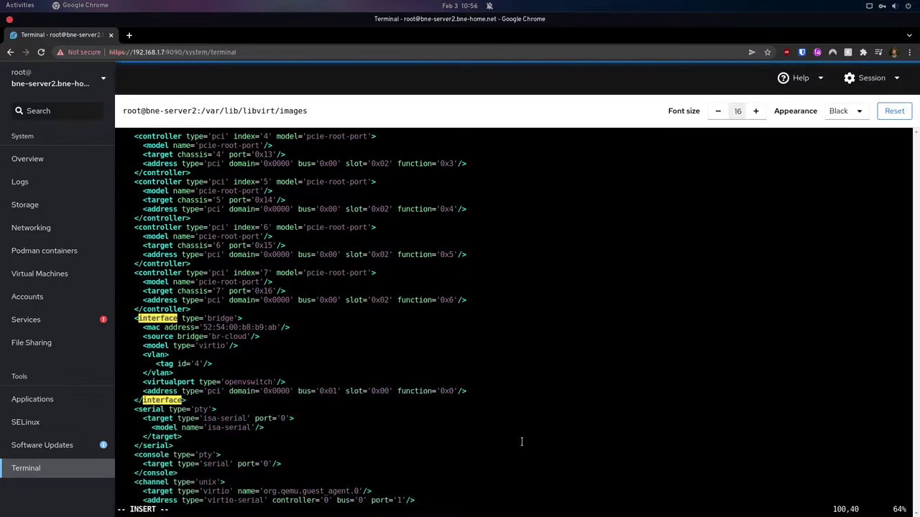
pyautogui.press('Escape')
pyautogui.write(':wq')
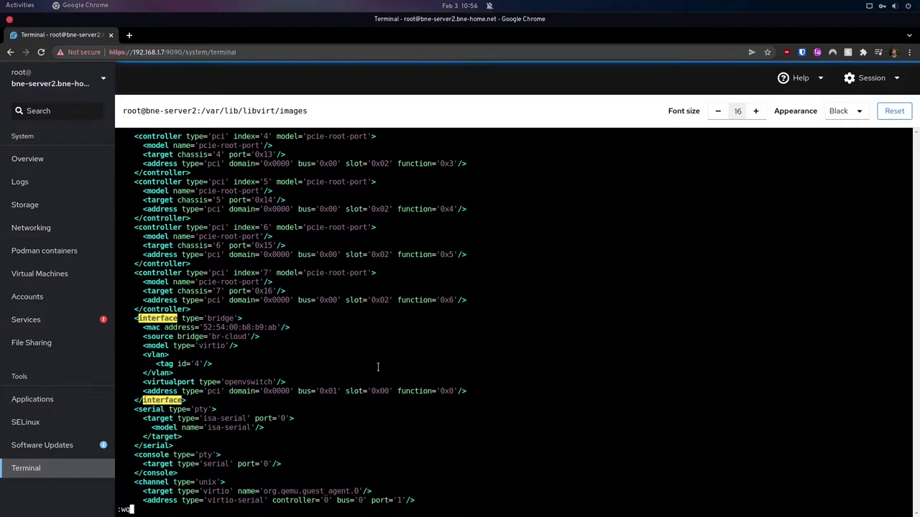
# Step: Copy the bootstrap VM's MAC address from the XML
pyautogui.moveTo(277, 327); pyautogui.dragTo(203, 327)
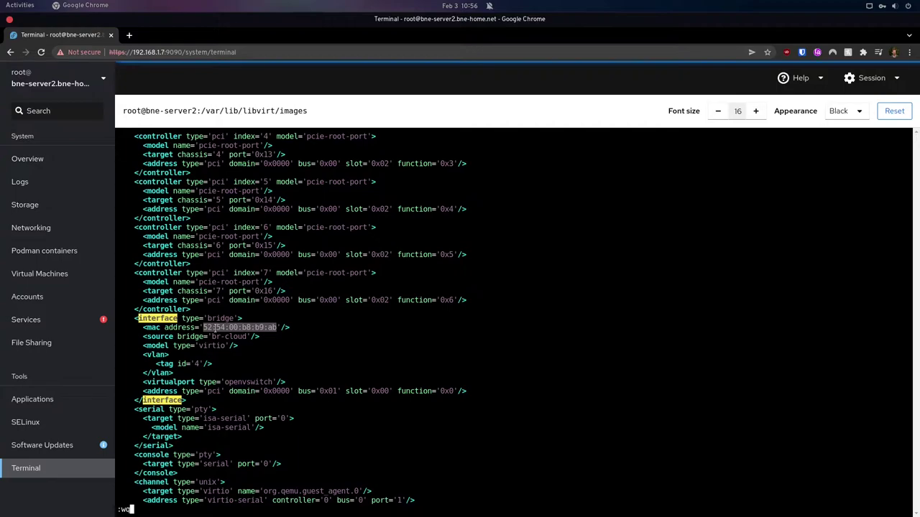
pyautogui.rightClick(214, 327)
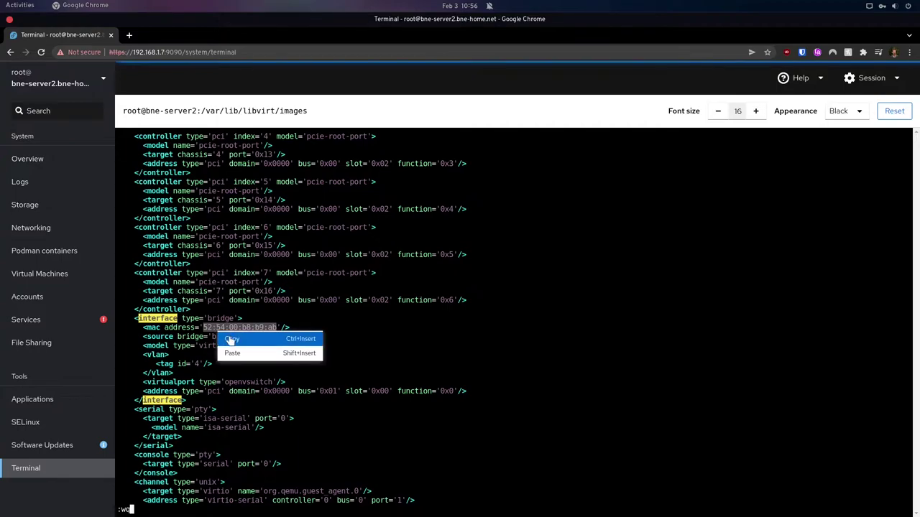
pyautogui.click(216, 337)
# Step: Log in to the pfSense web interface at 192.168.1.254, retrying after a mistyped password
pyautogui.click(130, 36)
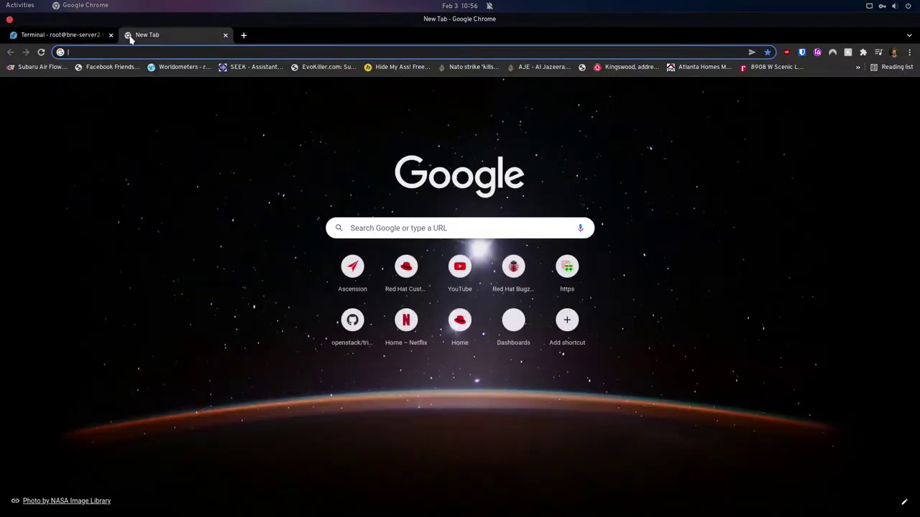
pyautogui.write('192.168.1.254')
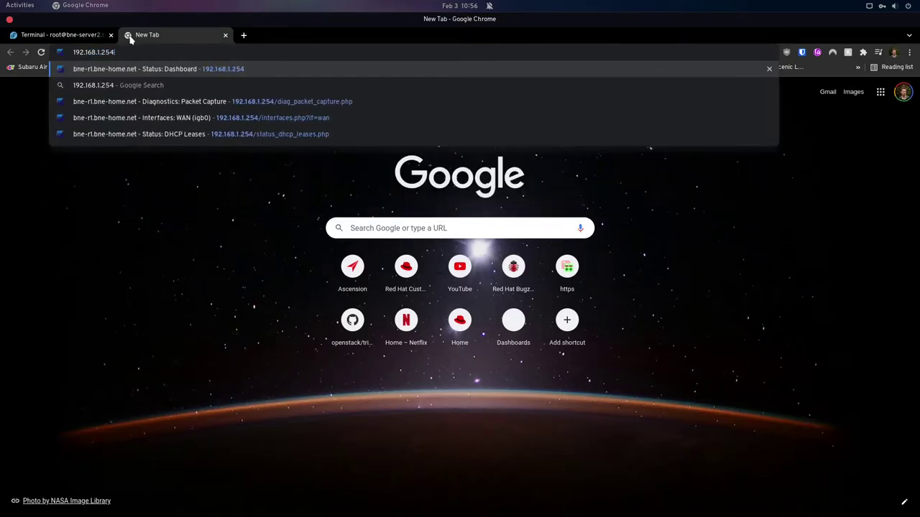
pyautogui.press('Return')
pyautogui.write('admin')
pyautogui.press('Tab')
pyautogui.press('Return')
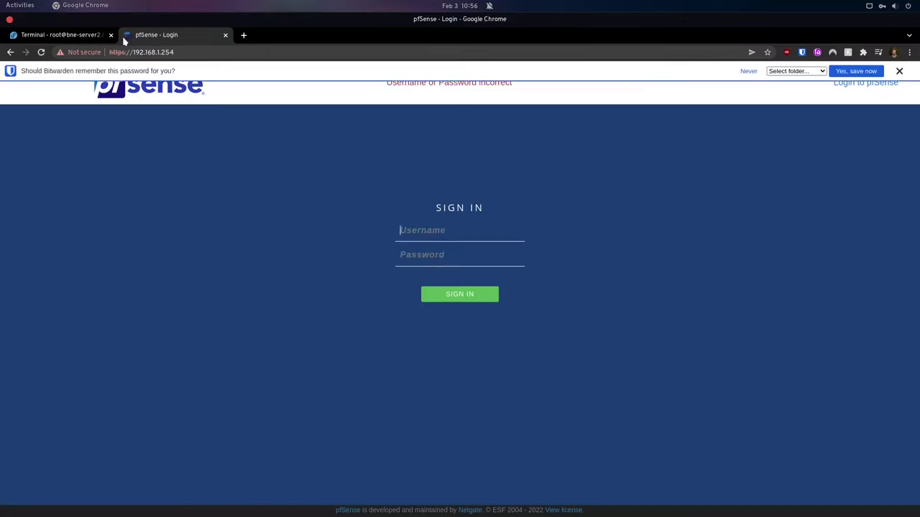
pyautogui.click(902, 73)
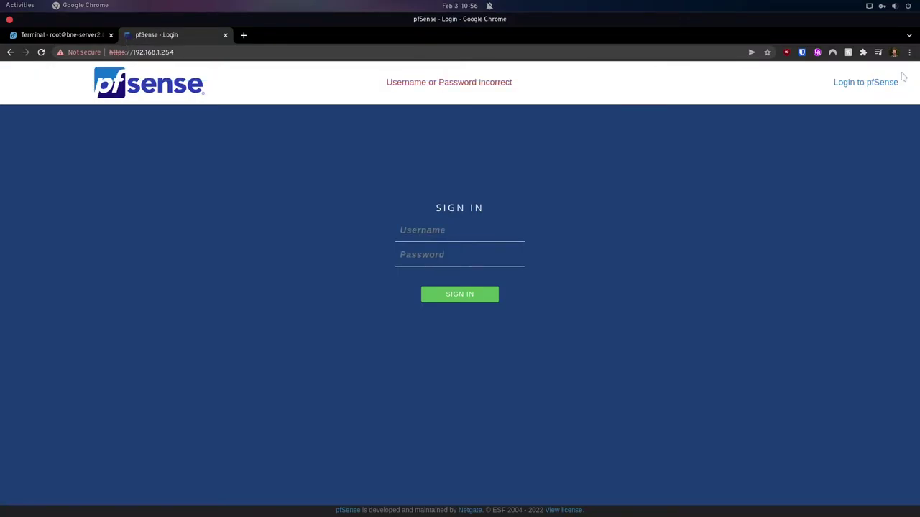
pyautogui.click(468, 237)
pyautogui.press('Tab')
pyautogui.press('Return')
pyautogui.click(899, 71)
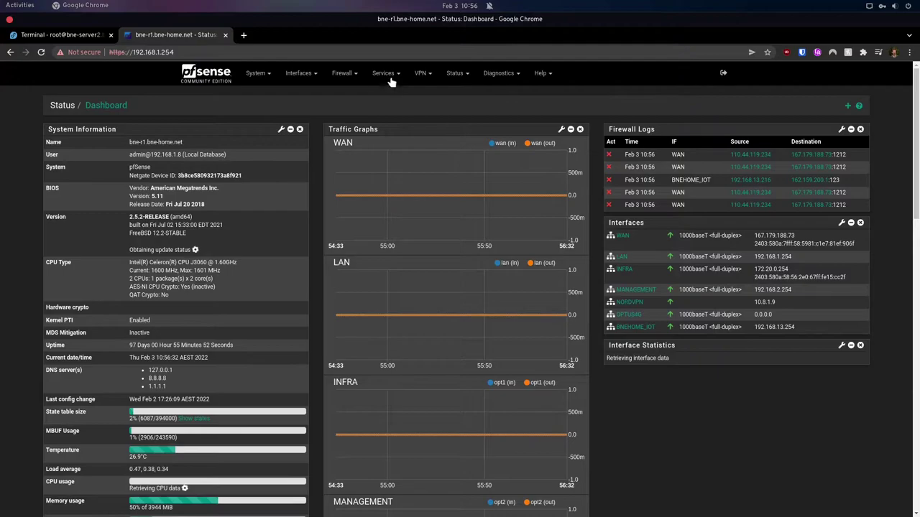
# Step: Open the DHCP Server settings for the INFRA interface and scroll to the static mappings
pyautogui.click(390, 78)
pyautogui.click(401, 150)
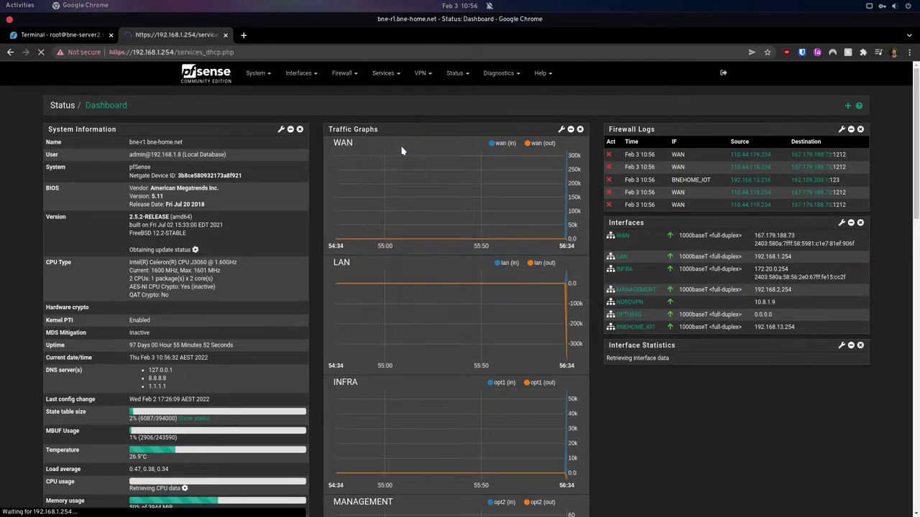
pyautogui.click(224, 133)
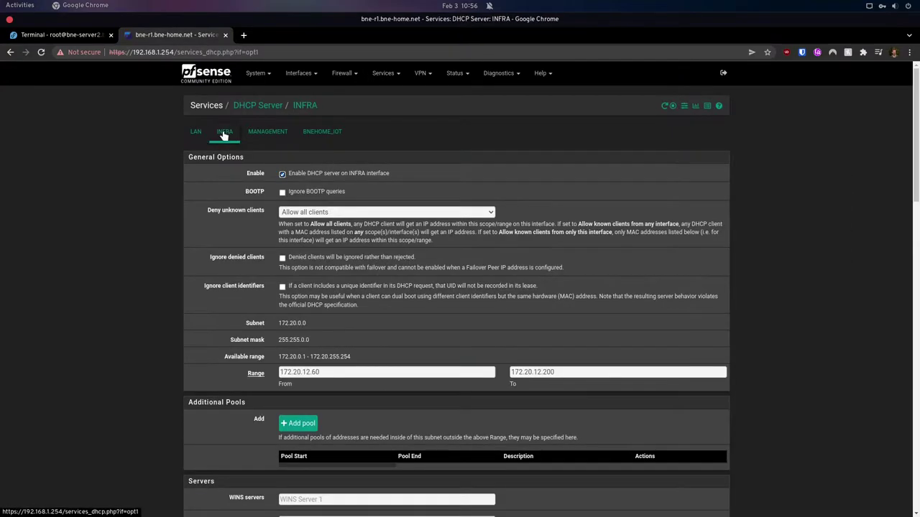
pyautogui.scroll(-1, 368, 161)
pyautogui.scroll(-15, 369, 161)
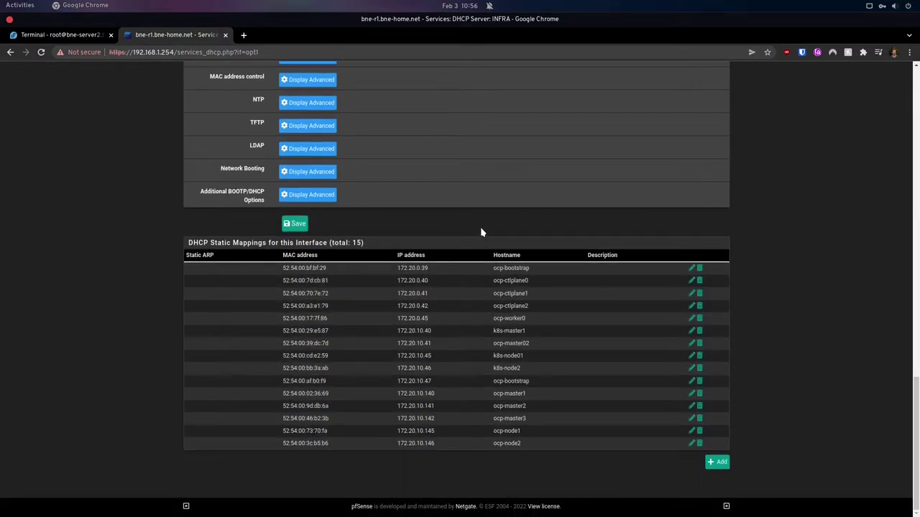
# Step: Find ocp-bootstrap in the mappings and copy its MAC 52:54:00:bf:bf:29
pyautogui.hotkey('ctrl', 'f')
pyautogui.hotkey('ctrl', 'v')
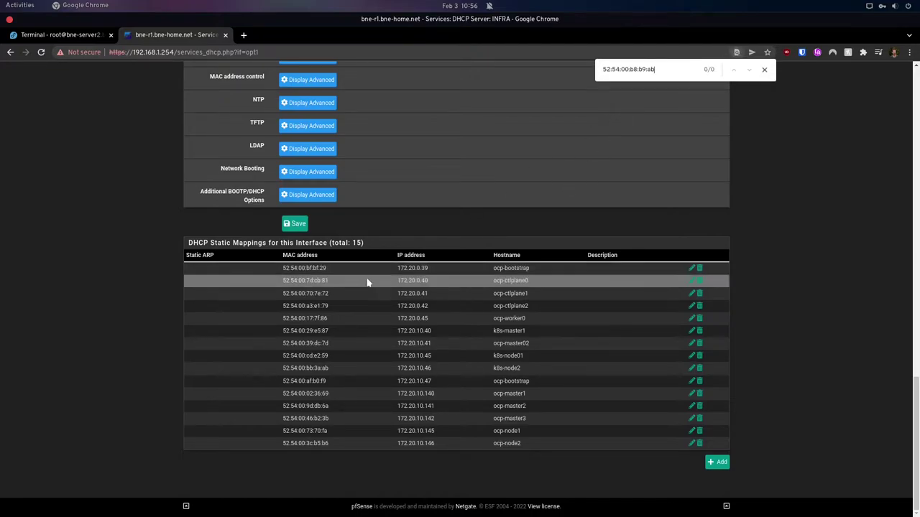
pyautogui.rightClick(306, 268)
pyautogui.click(309, 279)
# Step: Replace the bootstrap VM's MAC with 52:54:00:bf:bf:29 and save its XML
pyautogui.click(50, 34)
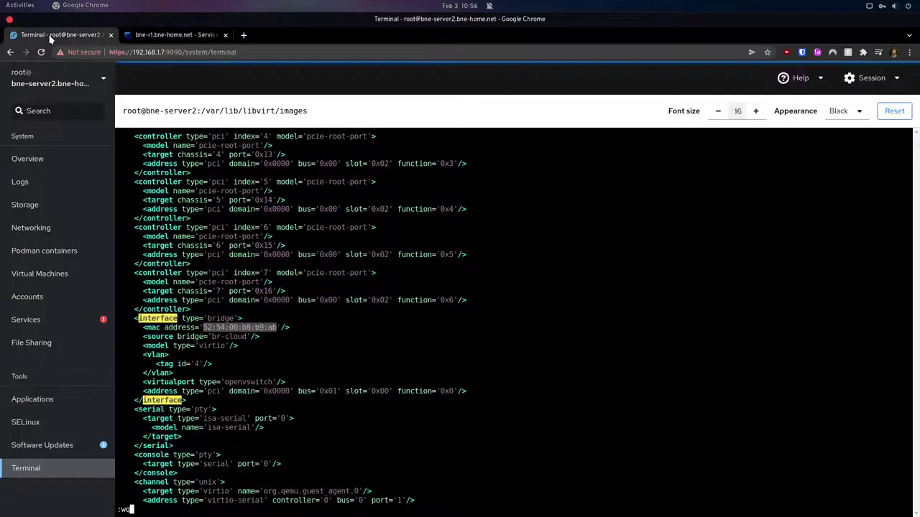
pyautogui.click(234, 328)
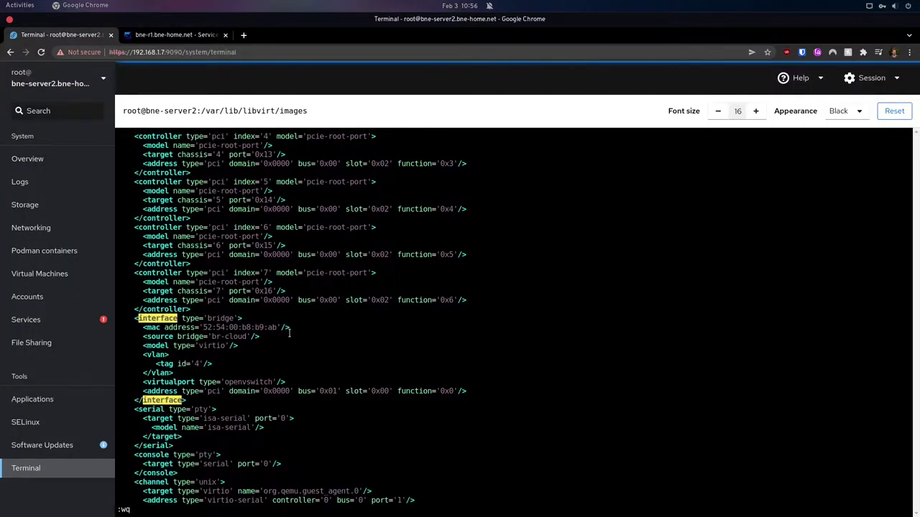
pyautogui.press('Escape')
pyautogui.press('Up')
pyautogui.press('Up')
pyautogui.press('Up')
pyautogui.press('Up')
pyautogui.press('Up')
pyautogui.press('Up')
pyautogui.press('Left')
pyautogui.press('i')
pyautogui.press('BackSpace')
pyautogui.press('BackSpace')
pyautogui.press('BackSpace')
pyautogui.press('BackSpace')
pyautogui.press('BackSpace')
pyautogui.press('BackSpace')
pyautogui.press('BackSpace')
pyautogui.press('BackSpace')
pyautogui.press('BackSpace')
pyautogui.press('BackSpace')
pyautogui.press('BackSpace')
pyautogui.press('BackSpace')
pyautogui.press('BackSpace')
pyautogui.press('BackSpace')
pyautogui.press('BackSpace')
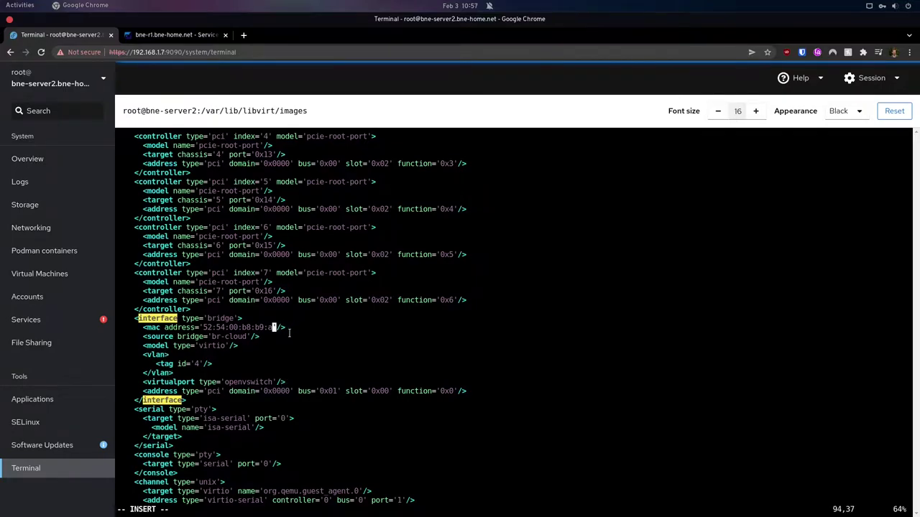
pyautogui.write(':54:00:bf:bf:29')
pyautogui.click(167, 35)
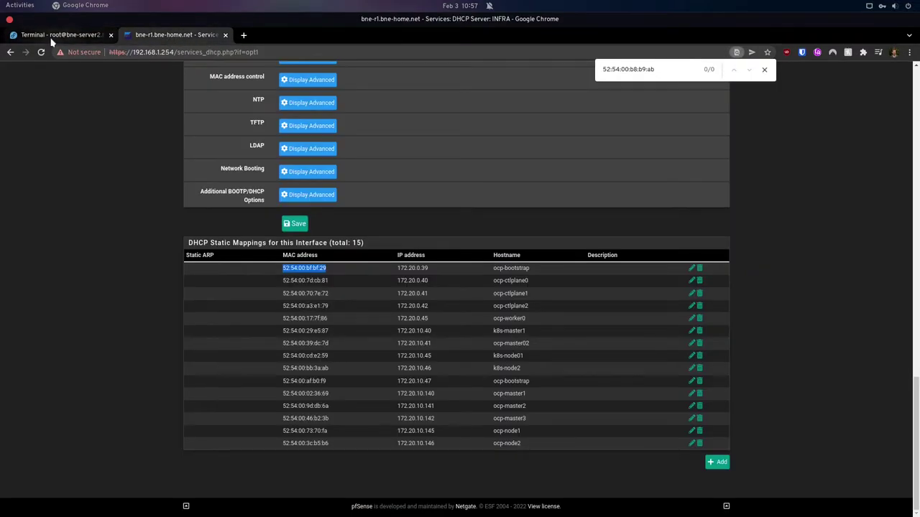
pyautogui.click(54, 36)
pyautogui.press('Escape')
pyautogui.write(':wq')
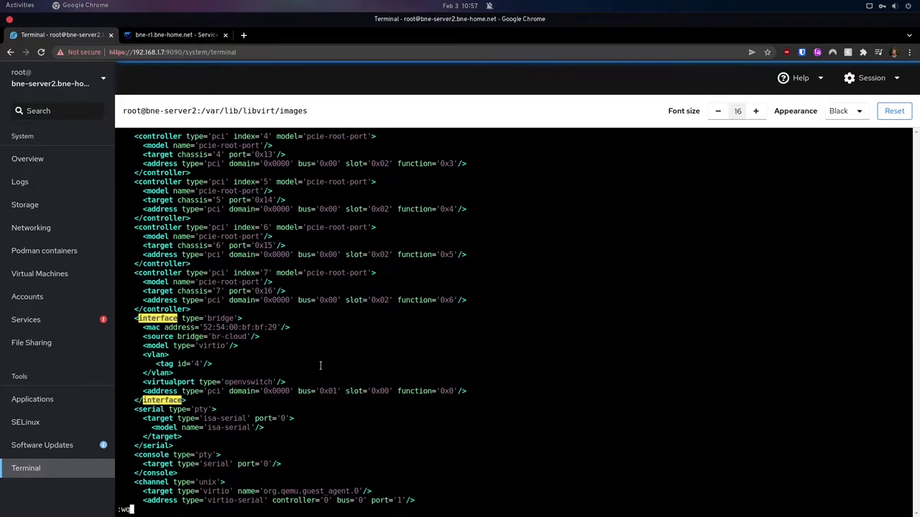
pyautogui.press('Return')
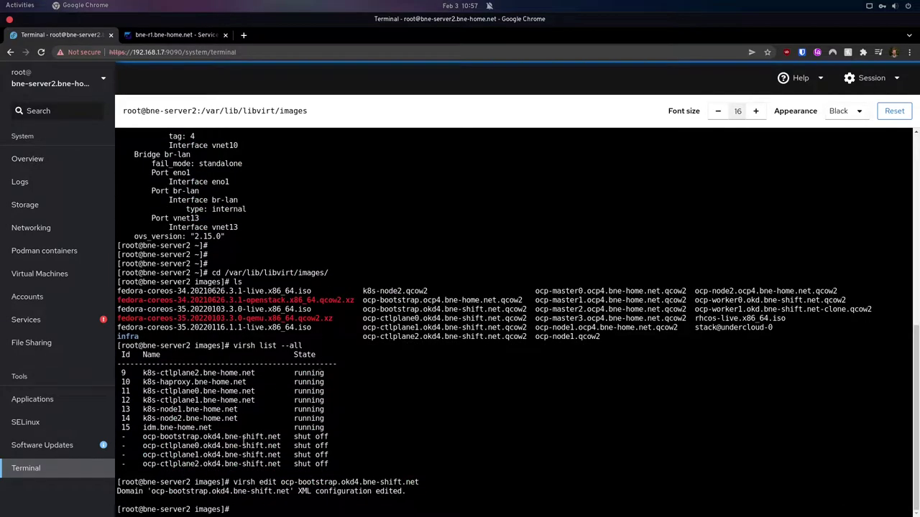
# Step: Open ocp-ctlplane0's XML with virsh edit and change its interface type to bridge
pyautogui.write('virsh edit')
pyautogui.middleClick(460, 472)
pyautogui.press('Return')
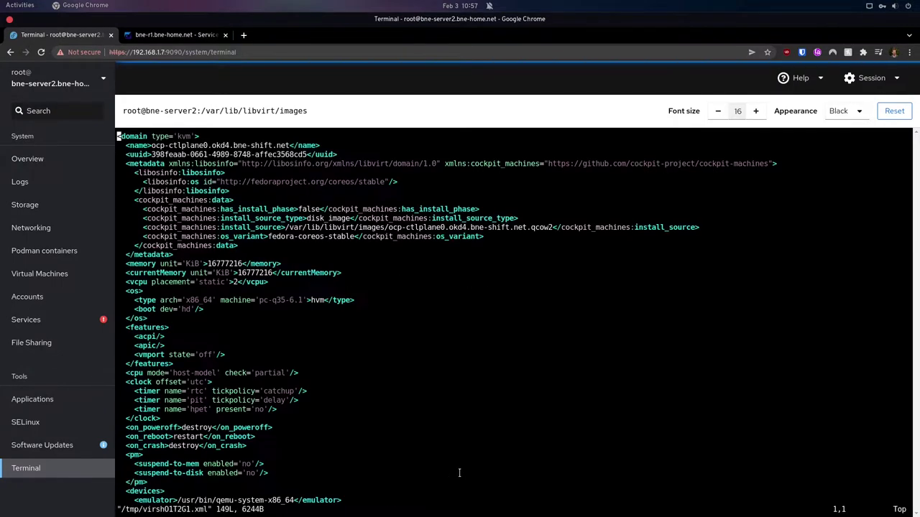
pyautogui.write('/interface')
pyautogui.press('Return')
pyautogui.press('l')
pyautogui.press('l')
pyautogui.press('l')
pyautogui.press('l')
pyautogui.press('l')
pyautogui.press('l')
pyautogui.press('l')
pyautogui.press('l')
pyautogui.press('l')
pyautogui.press('l')
pyautogui.press('l')
pyautogui.press('l')
pyautogui.press('l')
pyautogui.press('l')
pyautogui.press('l')
pyautogui.press('l')
pyautogui.press('l')
pyautogui.press('l')
pyautogui.press('l')
pyautogui.press('l')
pyautogui.press('i')
pyautogui.press('BackSpace')
pyautogui.press('BackSpace')
pyautogui.press('BackSpace')
pyautogui.press('BackSpace')
pyautogui.press('BackSpace')
pyautogui.press('BackSpace')
pyautogui.press('BackSpace')
pyautogui.write('bridge')
# Step: Set ctlplane0's MAC to 52:54:00:7d:cb:81 and its source to bridge br-cloud
pyautogui.press('Down')
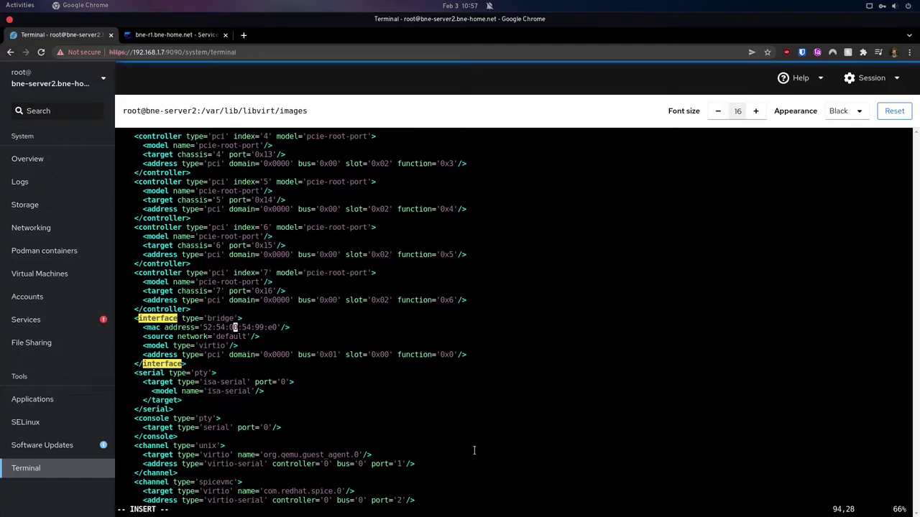
pyautogui.press('Right')
pyautogui.press('Right')
pyautogui.press('Right')
pyautogui.press('Right')
pyautogui.press('Right')
pyautogui.press('Right')
pyautogui.press('Right')
pyautogui.press('Right')
pyautogui.press('Right')
pyautogui.press('Right')
pyautogui.press('BackSpace')
pyautogui.press('BackSpace')
pyautogui.press('BackSpace')
pyautogui.press('BackSpace')
pyautogui.press('BackSpace')
pyautogui.press('BackSpace')
pyautogui.press('BackSpace')
pyautogui.press('BackSpace')
pyautogui.press('BackSpace')
pyautogui.press('BackSpace')
pyautogui.press('BackSpace')
pyautogui.press('BackSpace')
pyautogui.press('BackSpace')
pyautogui.press('BackSpace')
pyautogui.press('BackSpace')
pyautogui.press('BackSpace')
pyautogui.press('BackSpace')
pyautogui.hotkey('ctrl', 'Tab')
pyautogui.hotkey('ctrl', 'shift', 'Tab')
pyautogui.middleClick(213, 327)
pyautogui.press('Down')
# Step: Add VLAN tag 4 and an openvswitch virtualport to ctlplane0's interface, then save
pyautogui.press('BackSpace')
pyautogui.press('BackSpace')
pyautogui.press('BackSpace')
pyautogui.press('BackSpace')
pyautogui.press('BackSpace')
pyautogui.press('BackSpace')
pyautogui.press('BackSpace')
pyautogui.press('BackSpace')
pyautogui.press('BackSpace')
pyautogui.press('BackSpace')
pyautogui.press('BackSpace')
pyautogui.press('BackSpace')
pyautogui.press('BackSpace')
pyautogui.press('BackSpace')
pyautogui.press('BackSpace')
pyautogui.press('BackSpace')
pyautogui.press('BackSpace')
pyautogui.press('BackSpace')
pyautogui.press('BackSpace')
pyautogui.write("bridge='br-cloud'/>")
pyautogui.press('Down')
pyautogui.press('Return')
pyautogui.write('<vlan>')
pyautogui.press('Return')
pyautogui.press('Tab')
pyautogui.write("<tag id='4'/>")
pyautogui.press('Return')
pyautogui.press('BackSpace')
pyautogui.write('</vlan>')
pyautogui.press('Return')
pyautogui.write("<virtualport type='openvswitch'/>")
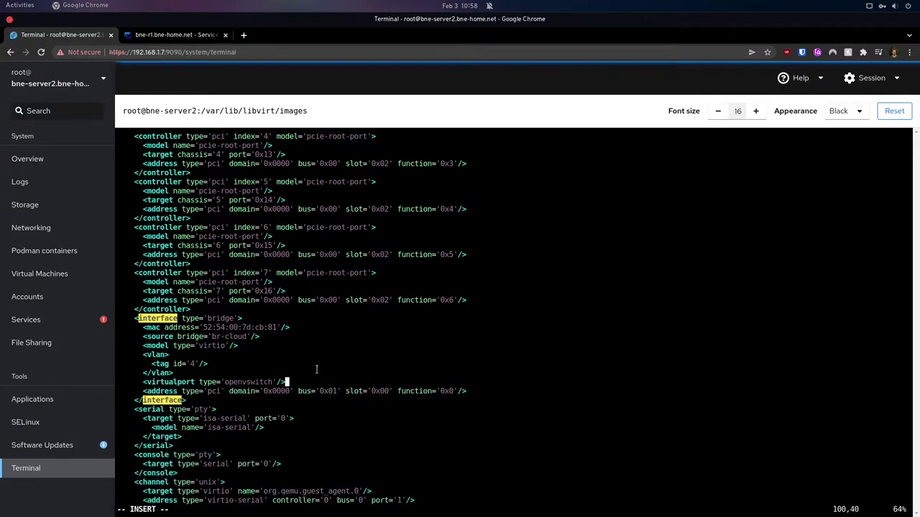
pyautogui.press('Escape')
pyautogui.write(':wq')
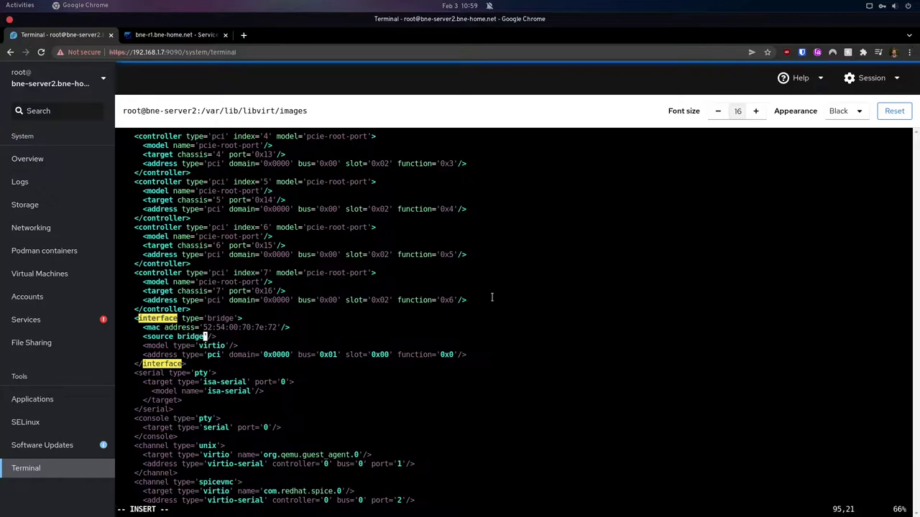
# Step: Retype the br-cloud source, VLAN 4 block and openvswitch virtualport in ctlplane0's interface
pyautogui.write("='br-cloud'")
pyautogui.press('Down')
pyautogui.press('End')
pyautogui.press('Return')
pyautogui.write('<vlan>')
pyautogui.press('Return')
pyautogui.write("<tag id='4'/>")
pyautogui.press('Return')
pyautogui.write('</vlan>')
pyautogui.press('Return')
pyautogui.write("<virtualport type='openvswitch'/>")
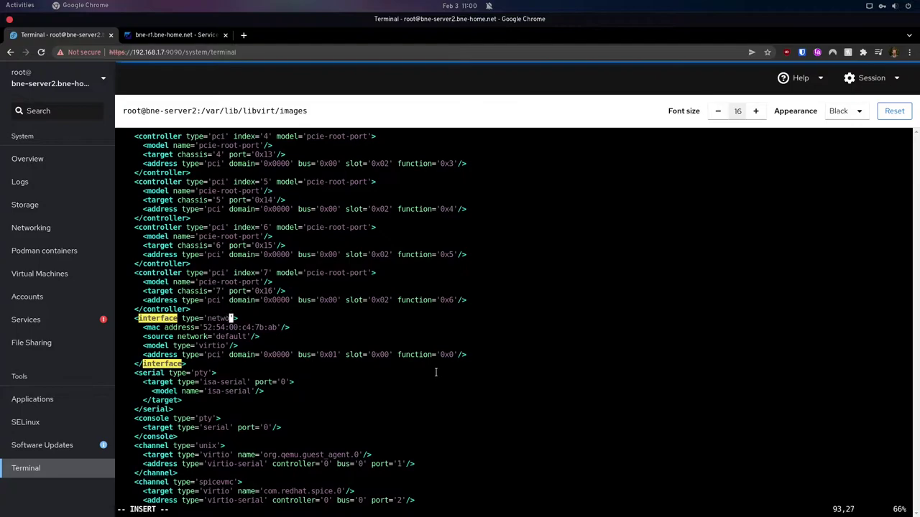
# Step: Replace the old network source with bridge='br-cloud' and re-add VLAN tag 4 plus openvswitch virtualport
pyautogui.press('Down')
pyautogui.press('Down')
pyautogui.press('BackSpace')
pyautogui.press('BackSpace')
pyautogui.press('BackSpace')
pyautogui.press('BackSpace')
pyautogui.press('BackSpace')
pyautogui.press('BackSpace')
pyautogui.press('Delete')
pyautogui.press('Delete')
pyautogui.press('Delete')
pyautogui.press('Delete')
pyautogui.press('Delete')
pyautogui.press('Delete')
pyautogui.press('Delete')
pyautogui.press('Delete')
pyautogui.press('Delete')
pyautogui.press('Delete')
pyautogui.press('Delete')
pyautogui.write("bridge='br-cloud'")
pyautogui.press('End')
pyautogui.press('Return')
pyautogui.write('<vlan>')
pyautogui.press('Return')
pyautogui.write("<tag id='4'/>")
pyautogui.press('Return')
pyautogui.press('Return')
pyautogui.write("<virtualport type='openvswitch'/>")
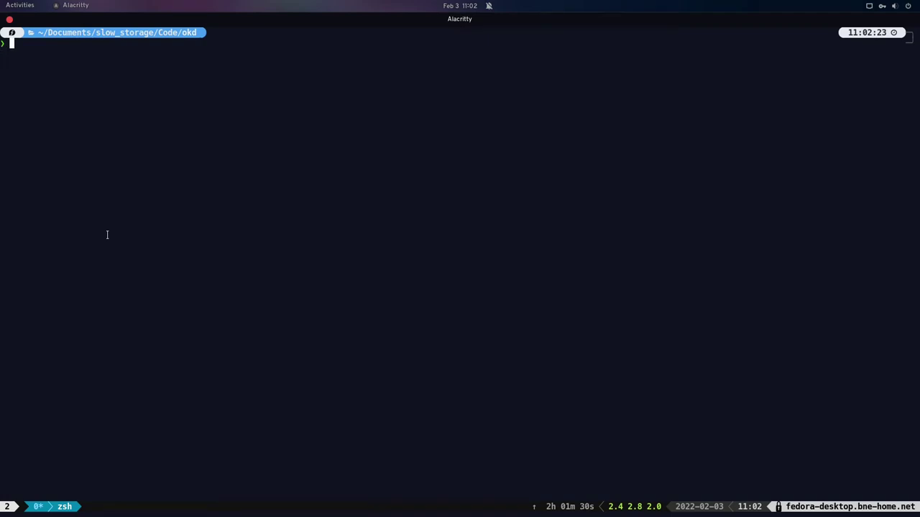
# Step: Open install-config.yaml-no-ps in vim
pyautogui.write('vim install-config.yaml')
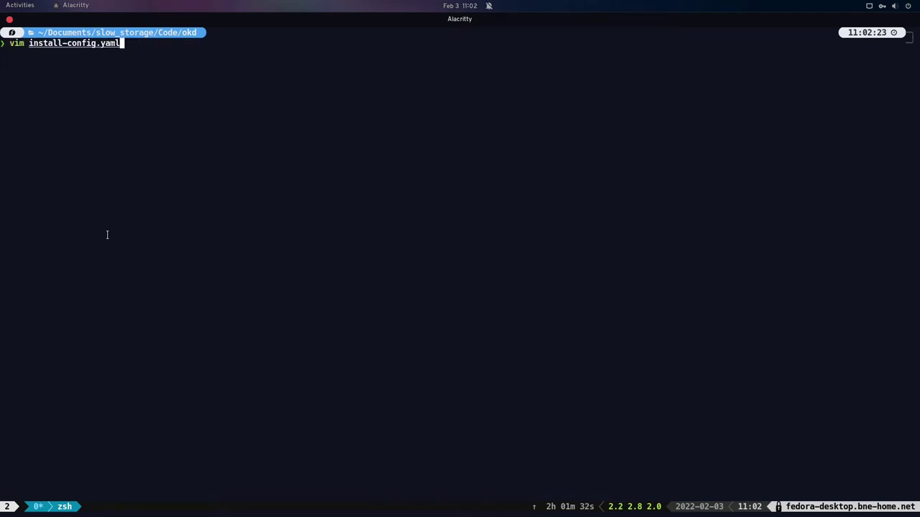
pyautogui.write('-no-ps')
pyautogui.press('Return')
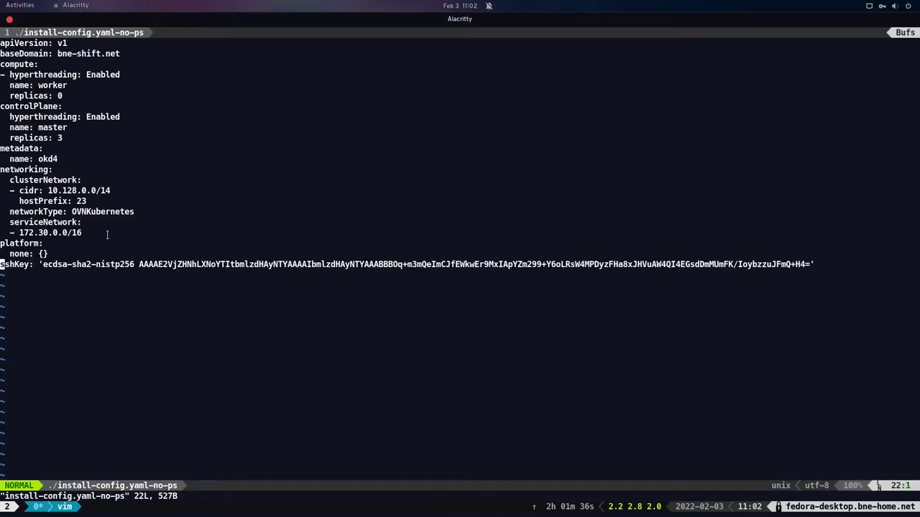
pyautogui.press('k')
# Step: Review baseDomain bne-shift.net, 0 worker replicas, 3 master replicas and OVNKubernetes network type
pyautogui.moveTo(121, 53); pyautogui.dragTo(59, 54)
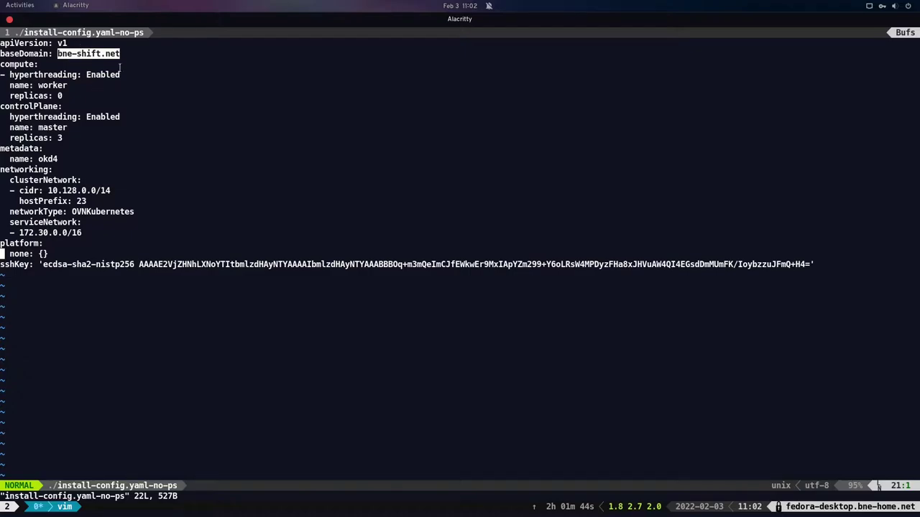
pyautogui.moveTo(86, 96); pyautogui.dragTo(1, 74)
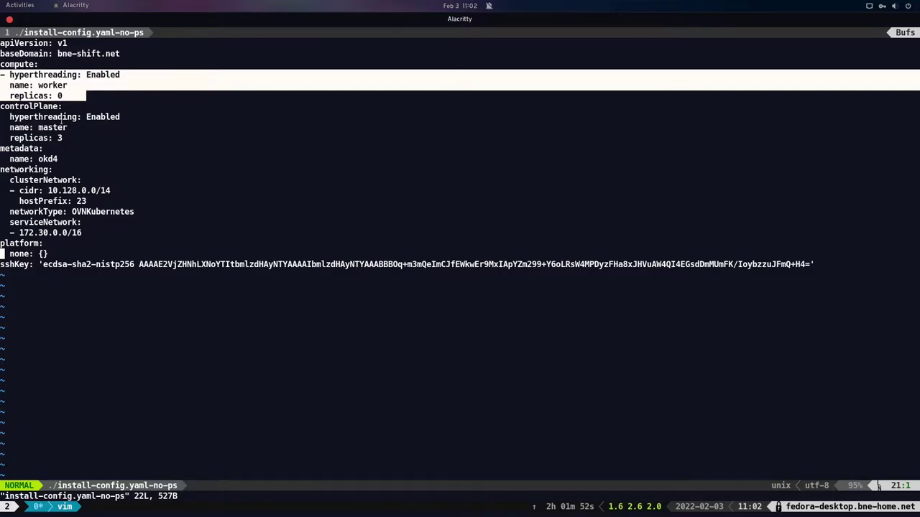
pyautogui.moveTo(72, 138); pyautogui.dragTo(10, 116)
pyautogui.click(52, 139)
pyautogui.moveTo(66, 97); pyautogui.dragTo(3, 84)
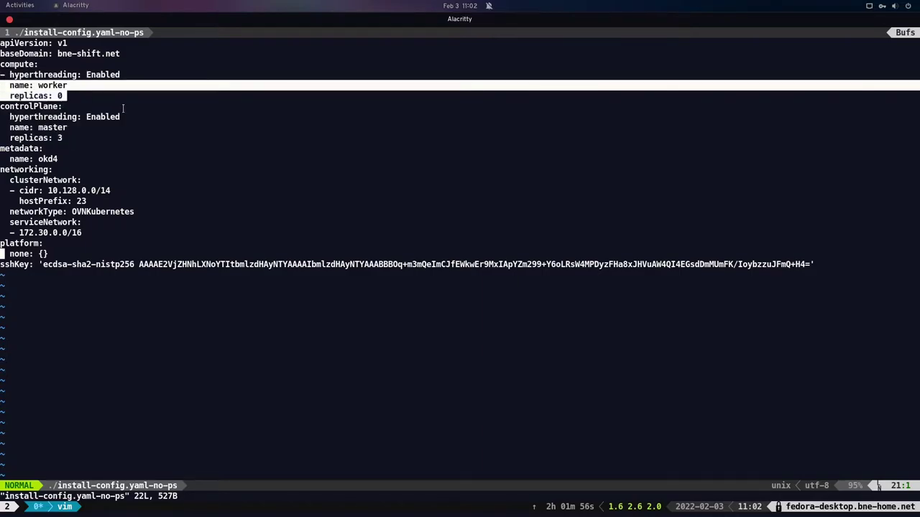
pyautogui.click(67, 150)
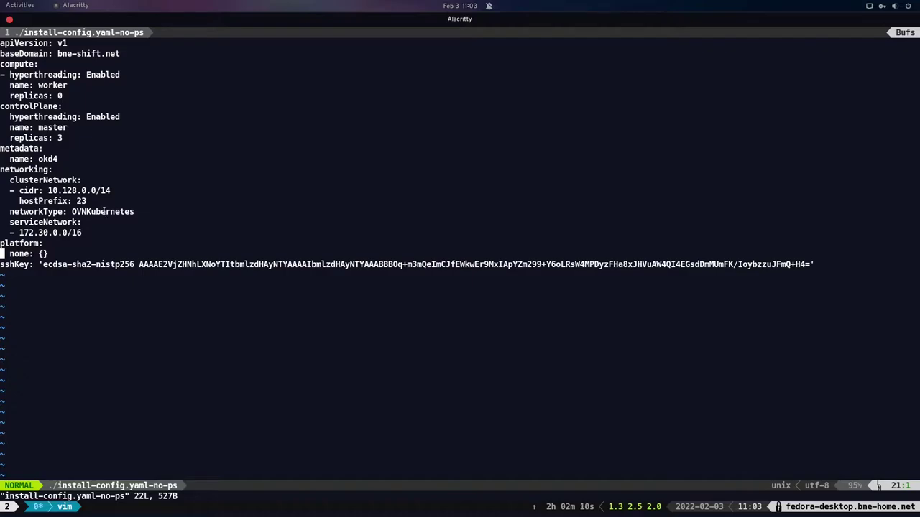
pyautogui.doubleClick(135, 212)
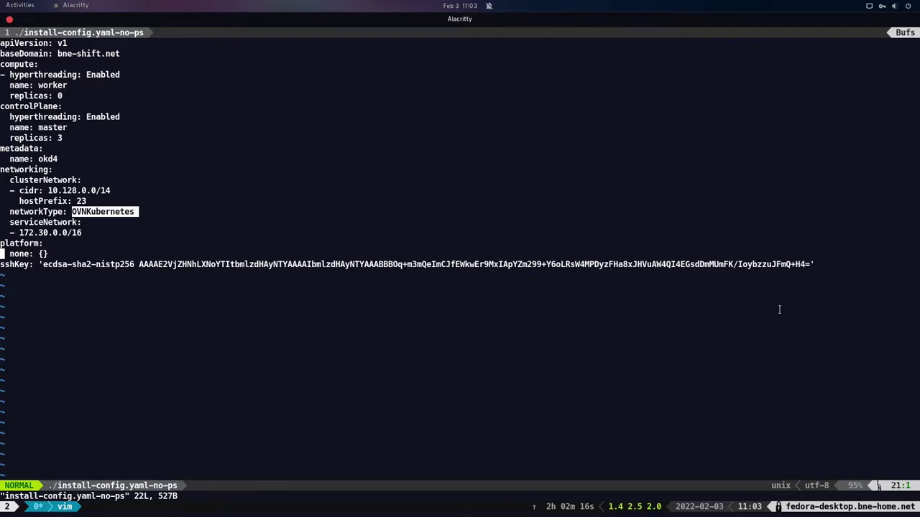
pyautogui.click(553, 228)
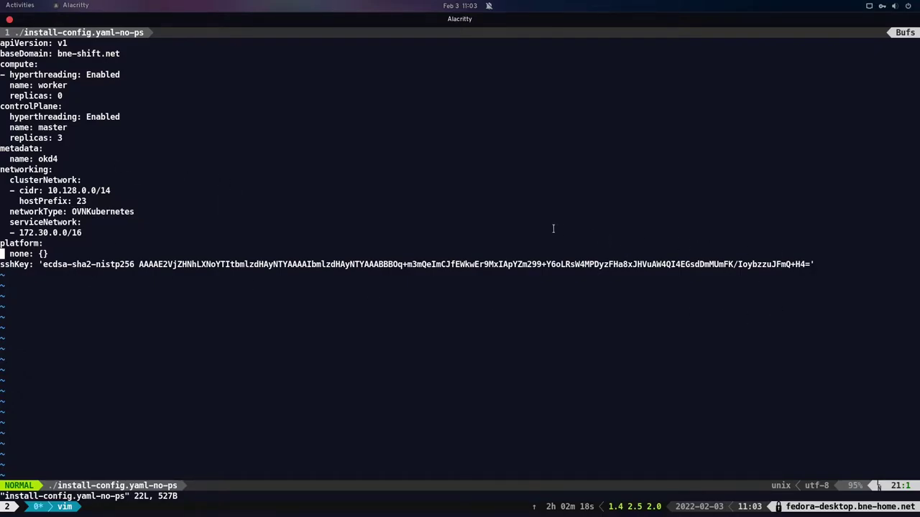
# Step: Quit the editor, create the bne-shift directory and copy install-config.yaml into it
pyautogui.write(':q')
pyautogui.press('Return')
pyautogui.press('Return')
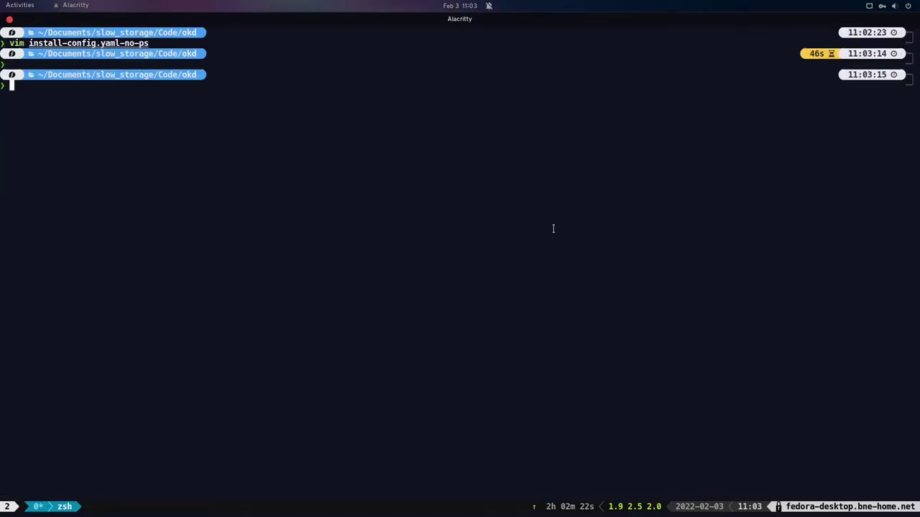
pyautogui.write('mkdir bne-sh')
pyautogui.press('Right')
pyautogui.press('Return')
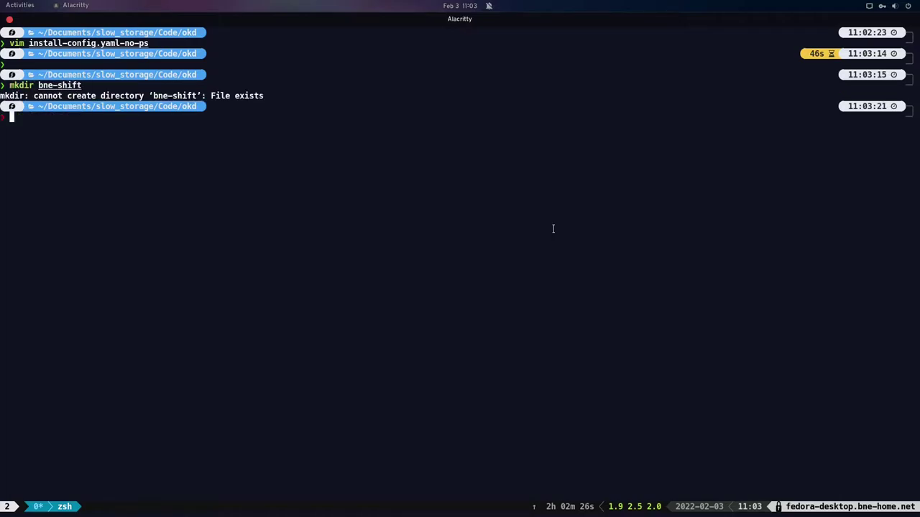
pyautogui.write('cp install-config.yaml bne')
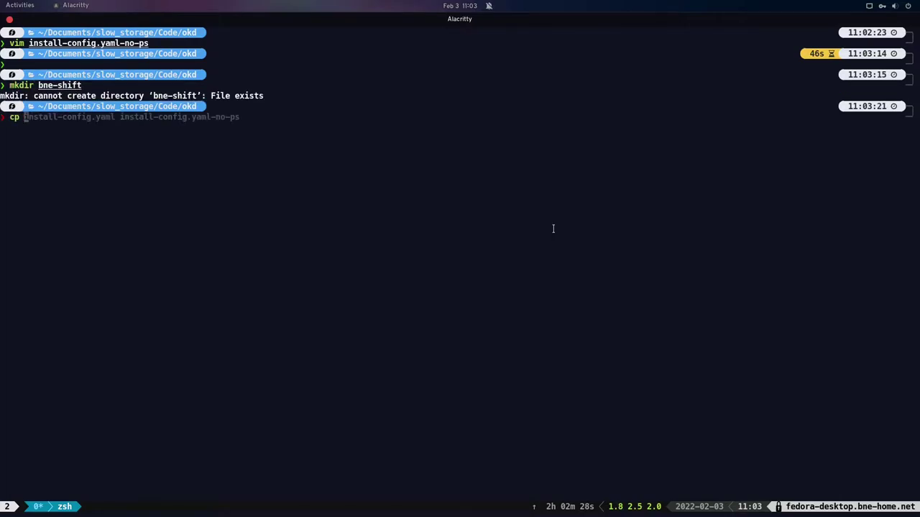
pyautogui.press('Right')
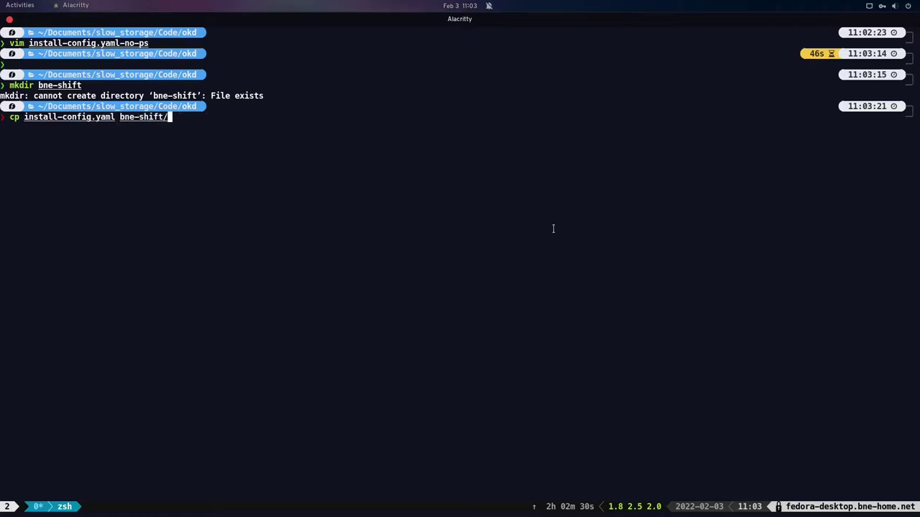
pyautogui.press('Return')
# Step: Generate the manifests into bne-shift with openshift-install create manifests
pyautogui.press('Up')
pyautogui.hotkey('ctrl', 'u')
pyautogui.hotkey('ctrl', 'l')
pyautogui.write('./openst')
pyautogui.press('BackSpace')
pyautogui.press('BackSpace')
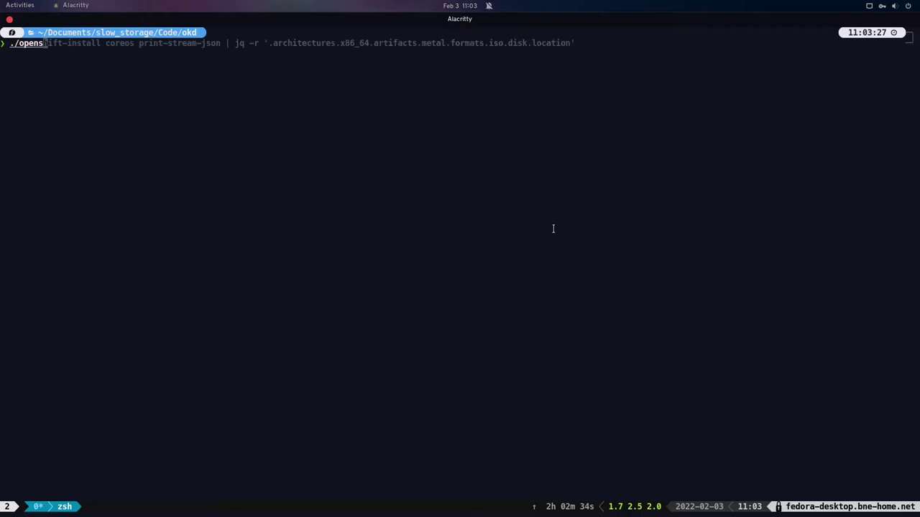
pyautogui.write('shift-install create mani')
pyautogui.press('Right')
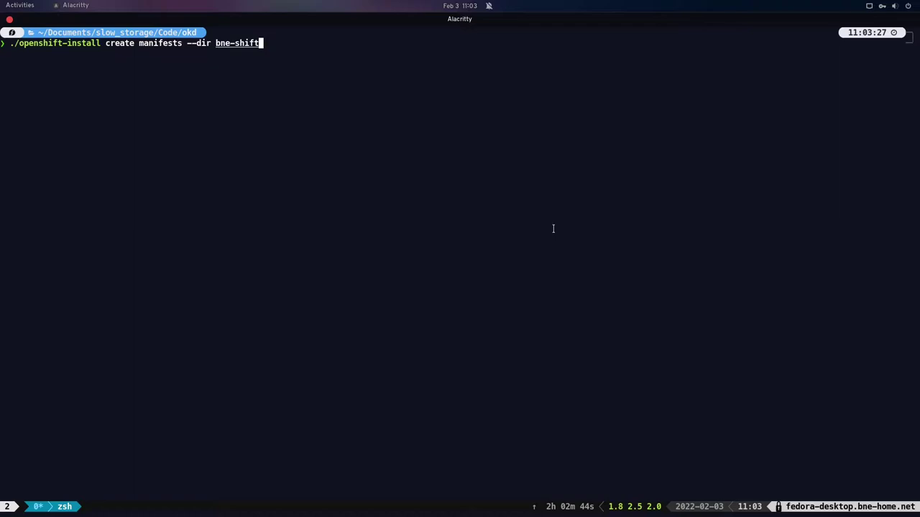
pyautogui.press('Return')
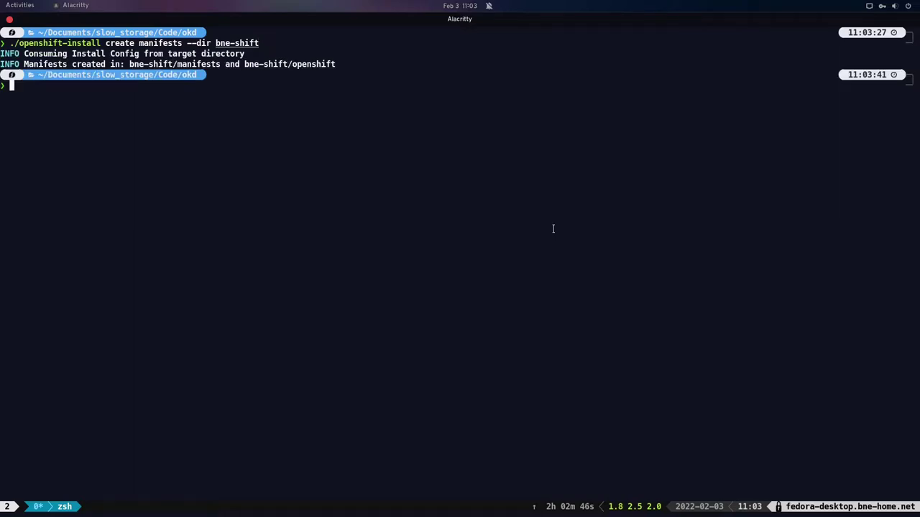
# Step: Generate the Ignition configs into bne-shift, correcting the target to ignition-configs
pyautogui.press('Up')
pyautogui.press('Left')
pyautogui.press('Left')
pyautogui.press('Left')
pyautogui.press('Left')
pyautogui.press('Left')
pyautogui.press('Left')
pyautogui.press('Left')
pyautogui.press('Left')
pyautogui.press('Left')
pyautogui.press('Left')
pyautogui.press('Left')
pyautogui.press('Left')
pyautogui.press('Left')
pyautogui.press('Left')
pyautogui.press('Left')
pyautogui.press('Left')
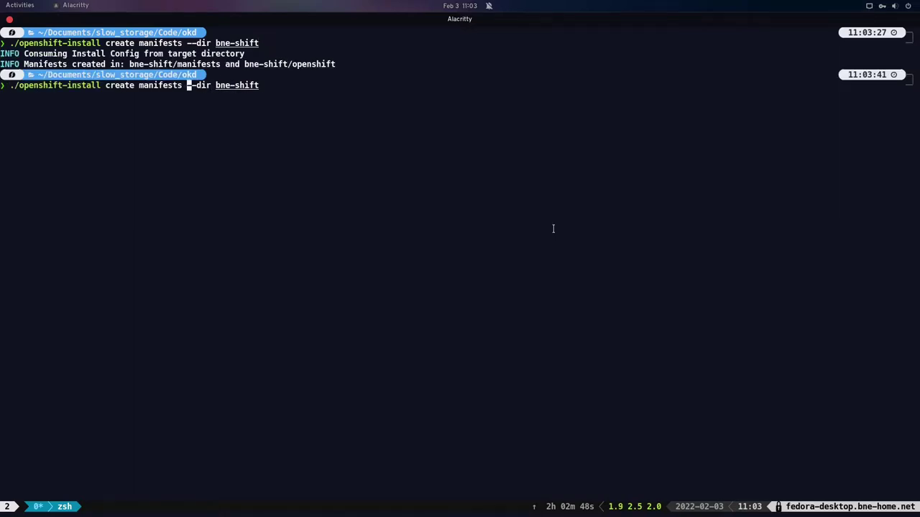
pyautogui.press('BackSpace')
pyautogui.press('BackSpace')
pyautogui.press('BackSpace')
pyautogui.press('BackSpace')
pyautogui.press('BackSpace')
pyautogui.press('BackSpace')
pyautogui.press('BackSpace')
pyautogui.press('BackSpace')
pyautogui.press('BackSpace')
pyautogui.write('ig')
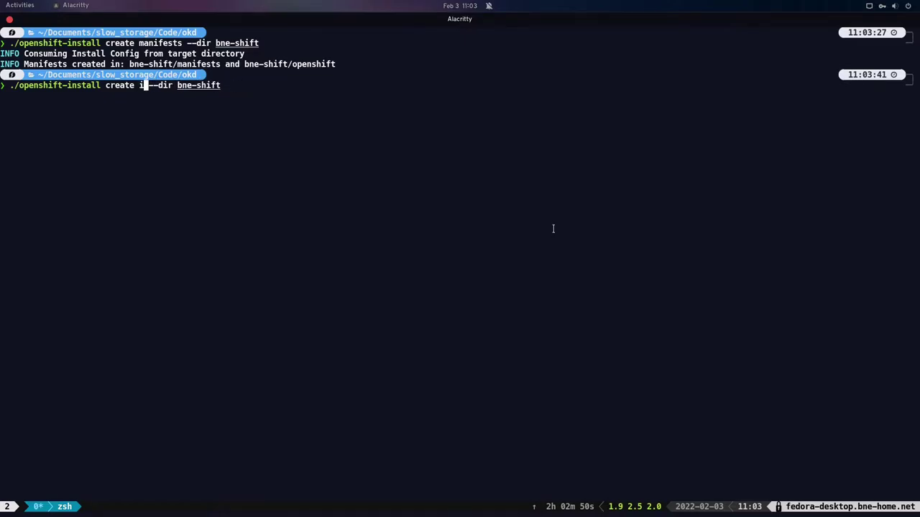
pyautogui.write('nition')
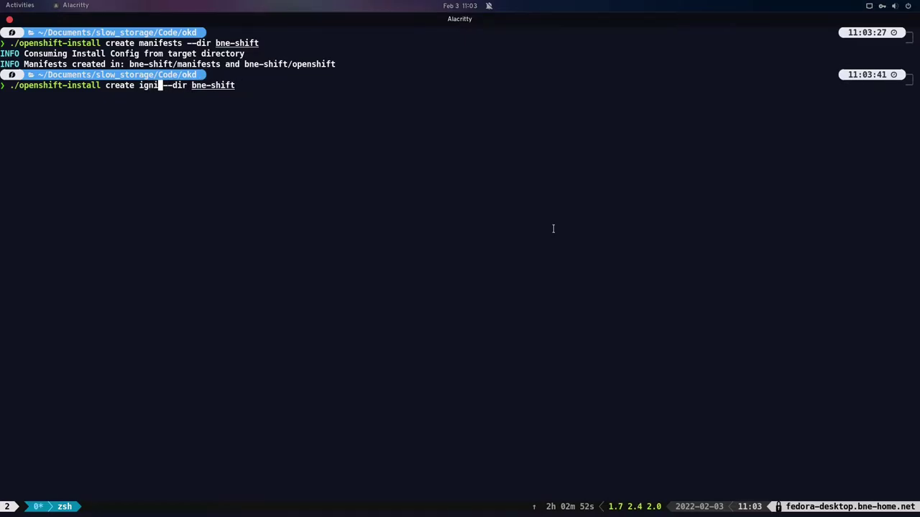
pyautogui.write('-files')
pyautogui.press('Return')
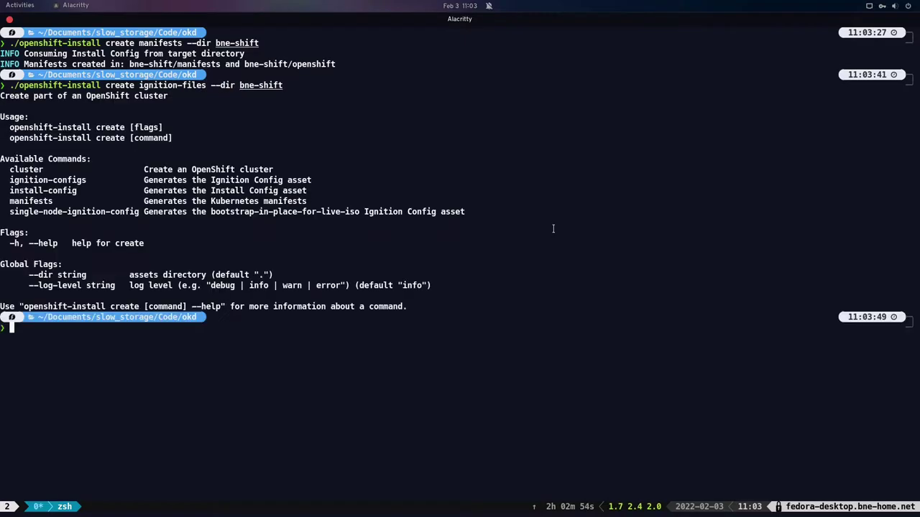
pyautogui.press('Up')
pyautogui.press('Left')
pyautogui.press('Left')
pyautogui.press('Left')
pyautogui.press('Left')
pyautogui.press('Left')
pyautogui.press('Left')
pyautogui.press('Left')
pyautogui.press('Left')
pyautogui.press('Left')
pyautogui.press('Left')
pyautogui.press('Left')
pyautogui.press('Left')
pyautogui.press('Left')
pyautogui.press('Left')
pyautogui.press('Left')
pyautogui.press('Left')
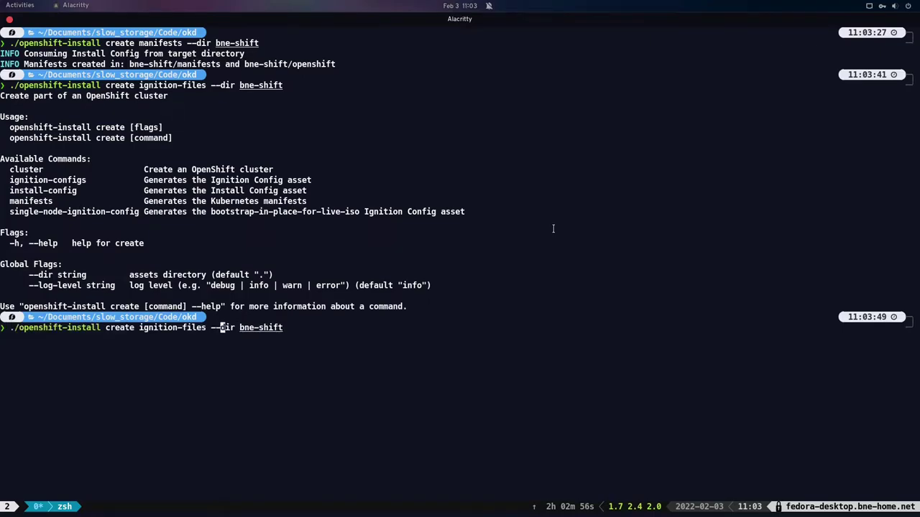
pyautogui.press('BackSpace')
pyautogui.press('BackSpace')
pyautogui.press('BackSpace')
pyautogui.press('BackSpace')
pyautogui.press('BackSpace')
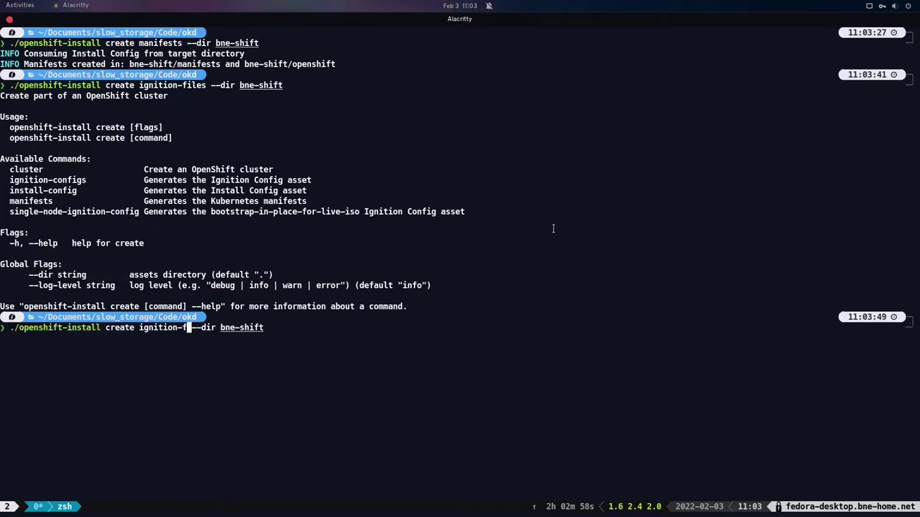
pyautogui.write('configs')
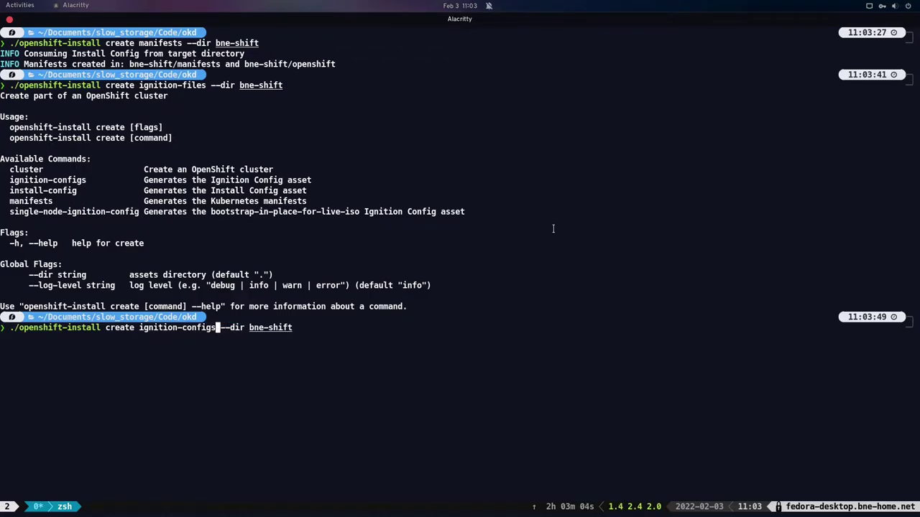
pyautogui.press('Return')
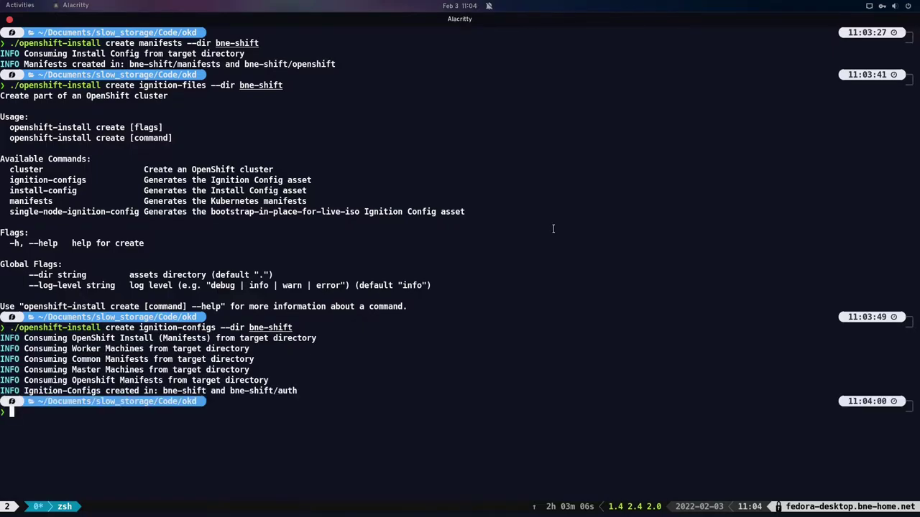
# Step: List bne-shift and bne-shift/auth to check the generated Ignition files
pyautogui.write('ls bne-shift/')
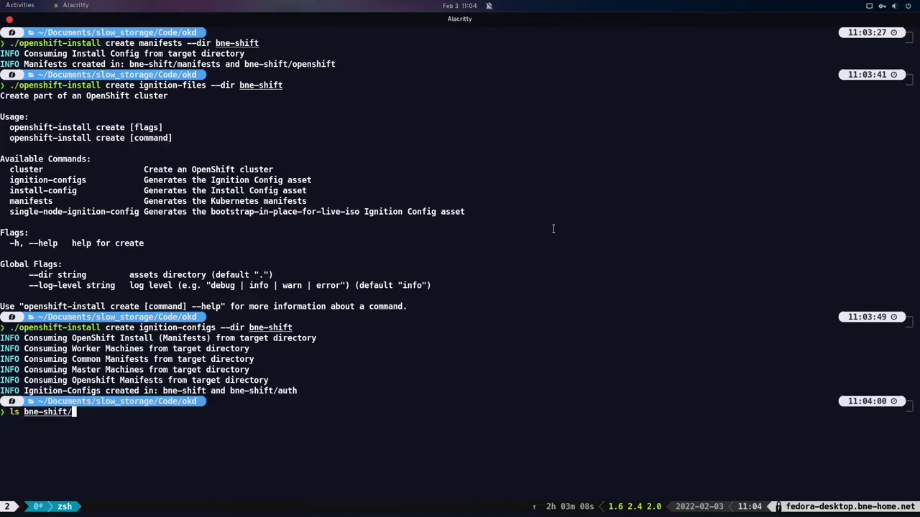
pyautogui.press('Return')
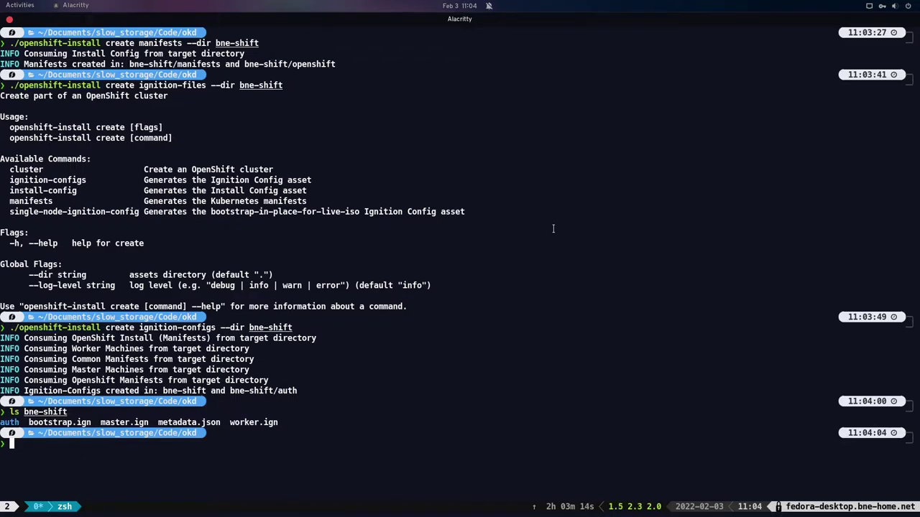
pyautogui.write('ls bne-shift/auth/')
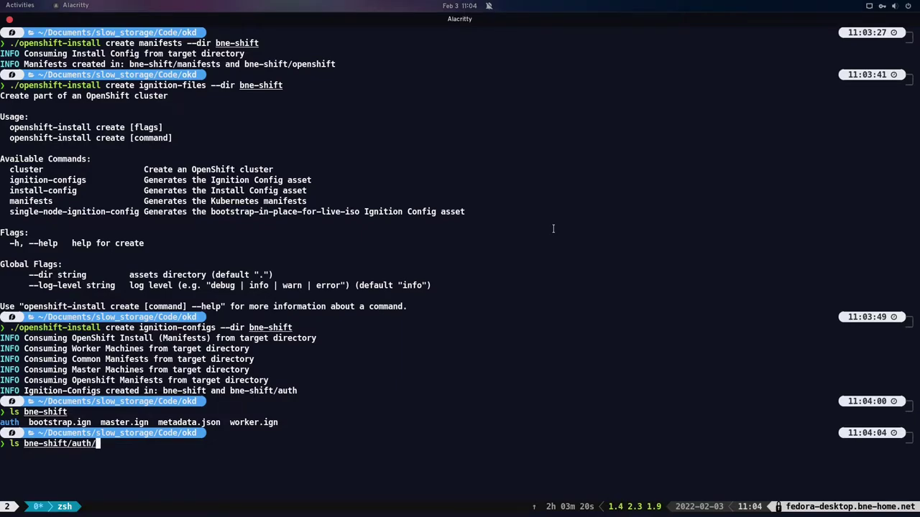
pyautogui.press('Return')
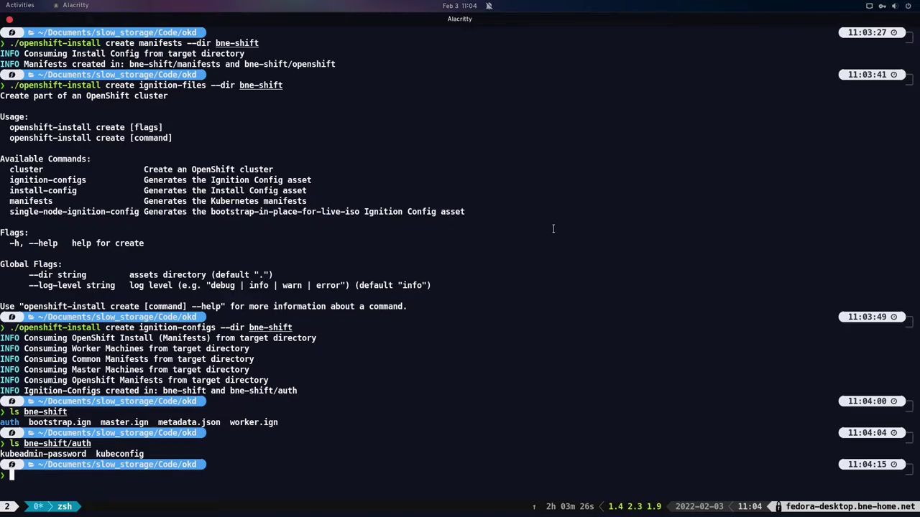
pyautogui.hotkey('ctrl', 'r')
# Step: Copy master.ign, bootstrap.ign and worker.ign to 192.168.1.221:/var/www/html/ocp4/ with scp
pyautogui.write('scp')
pyautogui.hotkey('ctrl', 'Right')
pyautogui.hotkey('ctrl', 'Right')
pyautogui.hotkey('ctrl', 'Right')
pyautogui.hotkey('ctrl', 'Right')
pyautogui.hotkey('ctrl', 'Right')
pyautogui.hotkey('ctrl', 'Right')
pyautogui.hotkey('ctrl', 'Right')
pyautogui.hotkey('ctrl', 'Right')
pyautogui.hotkey('ctrl', 'Right')
pyautogui.hotkey('ctrl', 'Right')
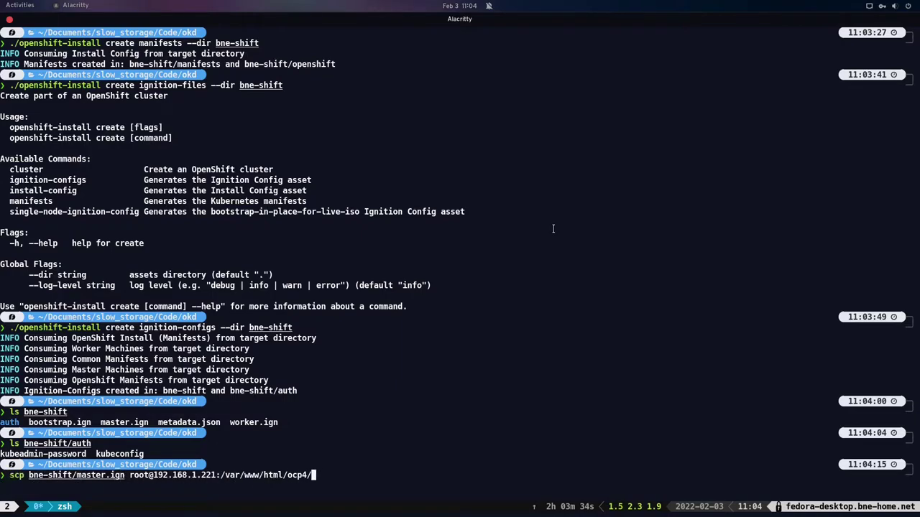
pyautogui.press('Return')
pyautogui.press('Up')
pyautogui.hotkey('alt', 'b')
pyautogui.hotkey('alt', 'b')
pyautogui.hotkey('alt', 'b')
pyautogui.hotkey('alt', 'b')
pyautogui.hotkey('alt', 'b')
pyautogui.hotkey('alt', 'b')
pyautogui.press('BackSpace')
pyautogui.press('BackSpace')
pyautogui.press('BackSpace')
pyautogui.press('BackSpace')
pyautogui.press('BackSpace')
pyautogui.press('BackSpace')
pyautogui.write('bootstrap')
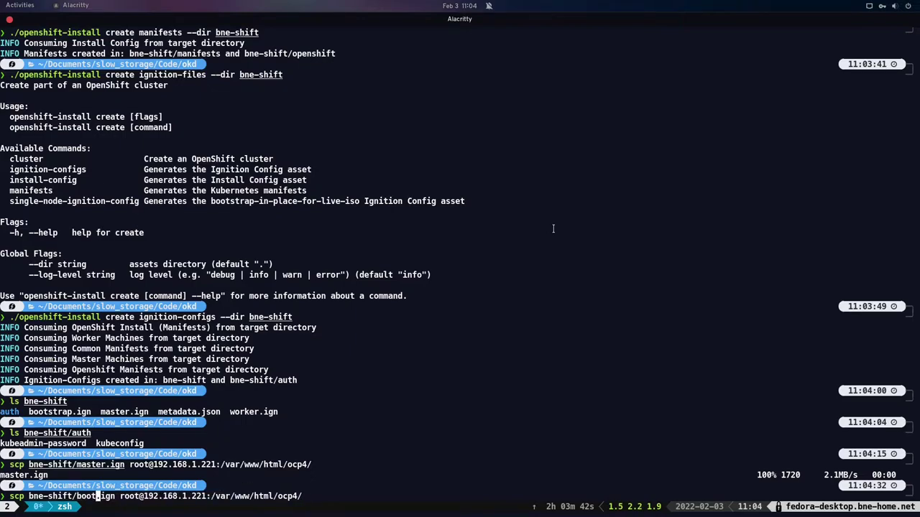
pyautogui.press('Return')
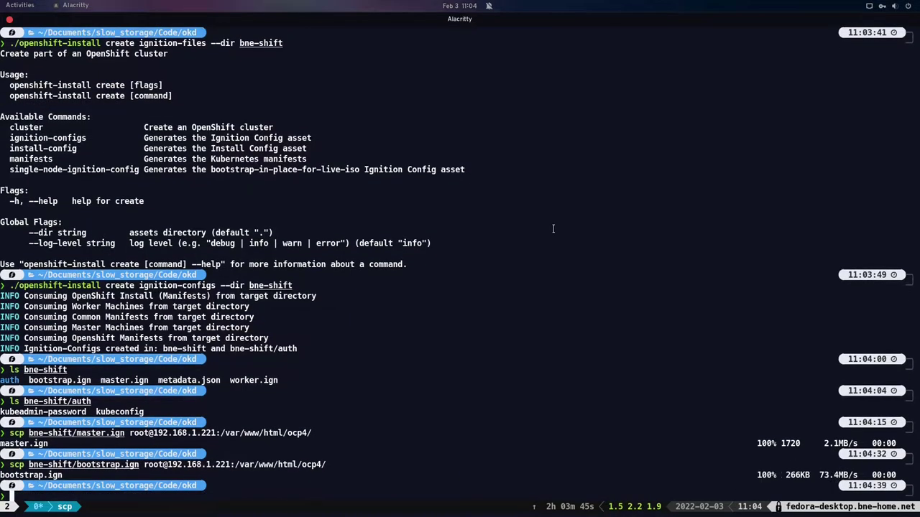
pyautogui.press('Up')
pyautogui.press('Left')
pyautogui.press('Left')
pyautogui.press('Left')
pyautogui.press('Left')
pyautogui.press('Left')
pyautogui.press('Left')
pyautogui.press('Left')
pyautogui.press('Left')
pyautogui.press('Left')
pyautogui.press('Left')
pyautogui.press('Left')
pyautogui.press('Left')
pyautogui.press('Left')
pyautogui.press('Left')
pyautogui.press('Left')
pyautogui.press('Left')
pyautogui.press('Left')
pyautogui.press('Left')
pyautogui.press('Left')
pyautogui.press('Left')
pyautogui.press('Left')
pyautogui.press('Left')
pyautogui.press('Left')
pyautogui.press('Left')
pyautogui.press('Left')
pyautogui.press('Left')
pyautogui.press('Left')
pyautogui.press('Left')
pyautogui.press('Left')
pyautogui.press('Left')
pyautogui.press('Left')
pyautogui.press('Left')
pyautogui.press('Left')
pyautogui.press('Left')
pyautogui.press('Left')
pyautogui.press('Left')
pyautogui.press('Left')
pyautogui.press('Left')
pyautogui.press('Left')
pyautogui.press('Left')
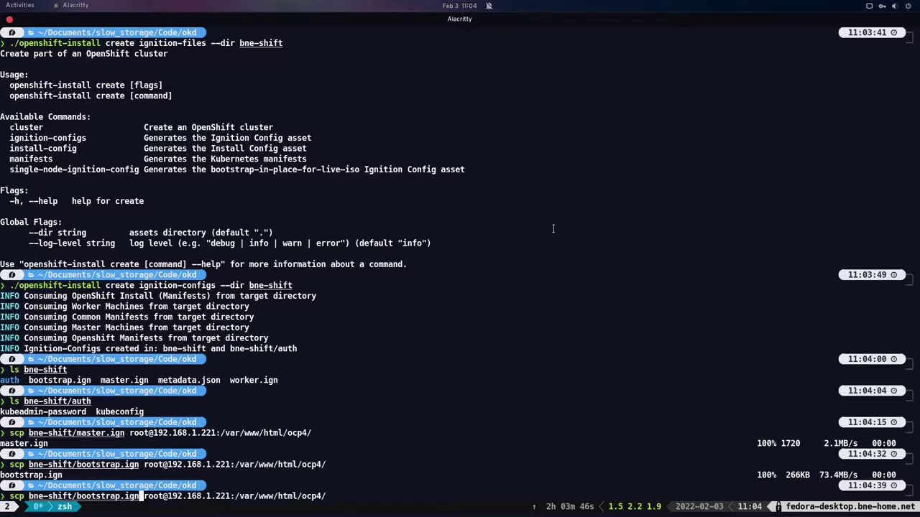
pyautogui.press('BackSpace')
pyautogui.press('BackSpace')
pyautogui.press('BackSpace')
pyautogui.press('BackSpace')
pyautogui.press('BackSpace')
pyautogui.press('BackSpace')
pyautogui.press('BackSpace')
pyautogui.press('BackSpace')
pyautogui.press('BackSpace')
pyautogui.write('worker')
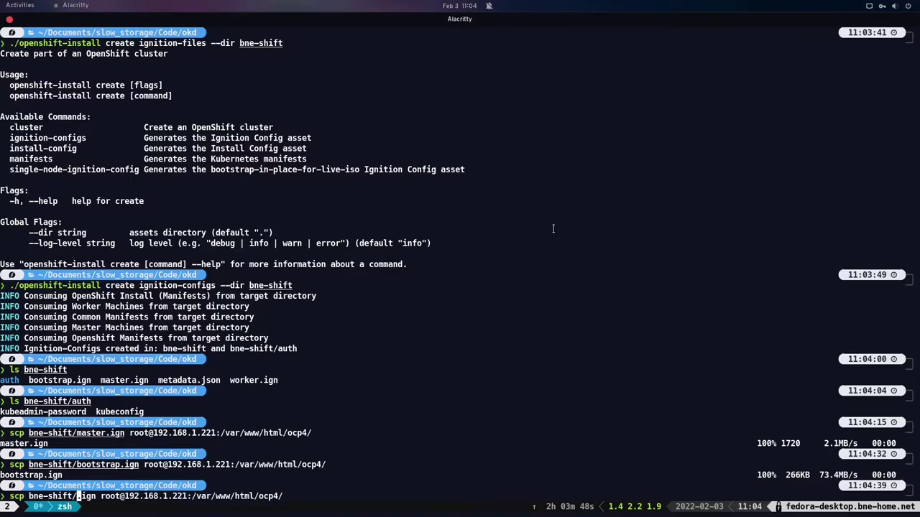
pyautogui.press('Return')
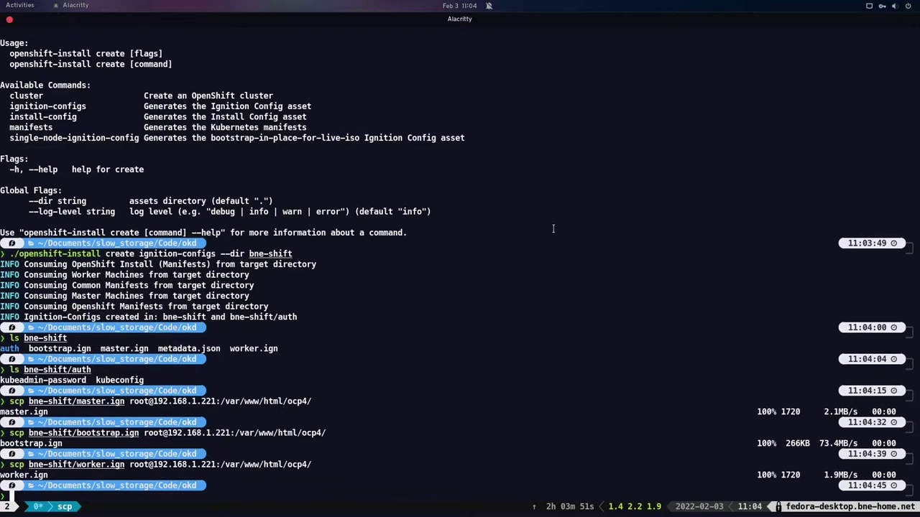
# Step: Fetch worker.ign over HTTP from ocp4-httpd.bne-home.net, then clear the screen
pyautogui.write('curl ')
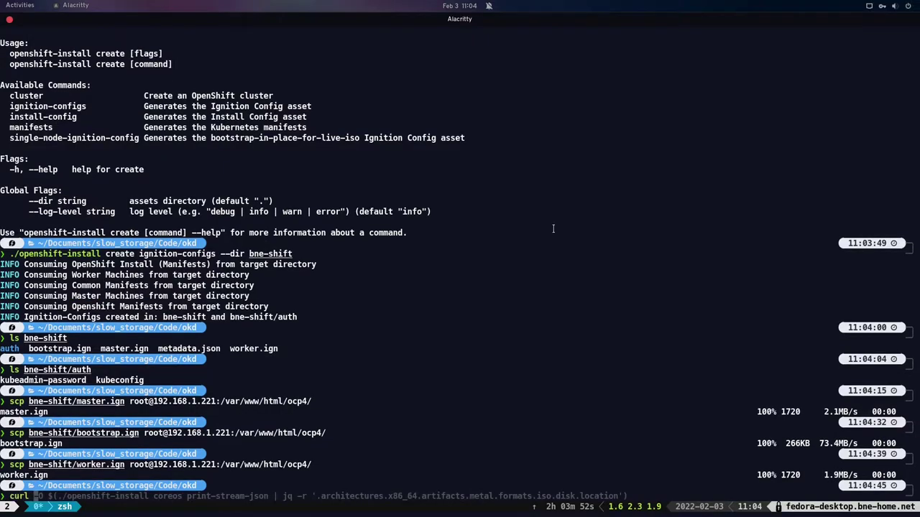
pyautogui.write('http://')
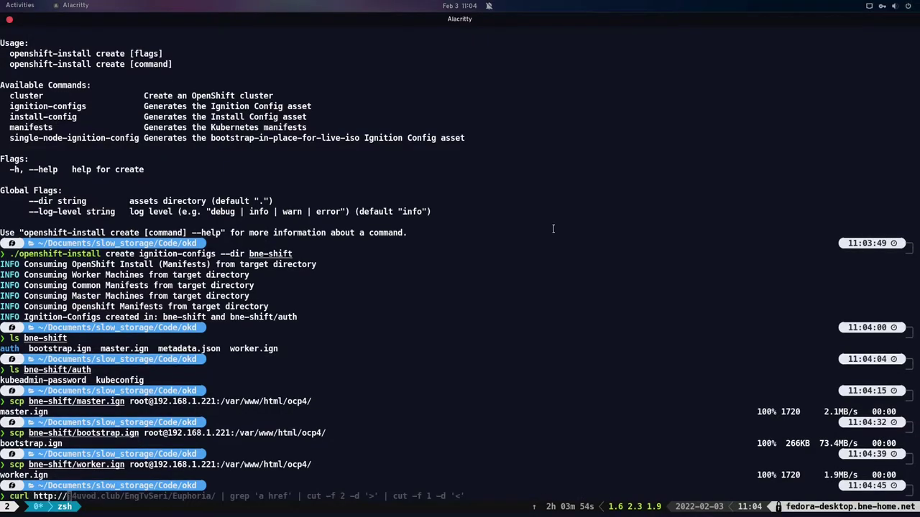
pyautogui.write('ocp4-httpd/')
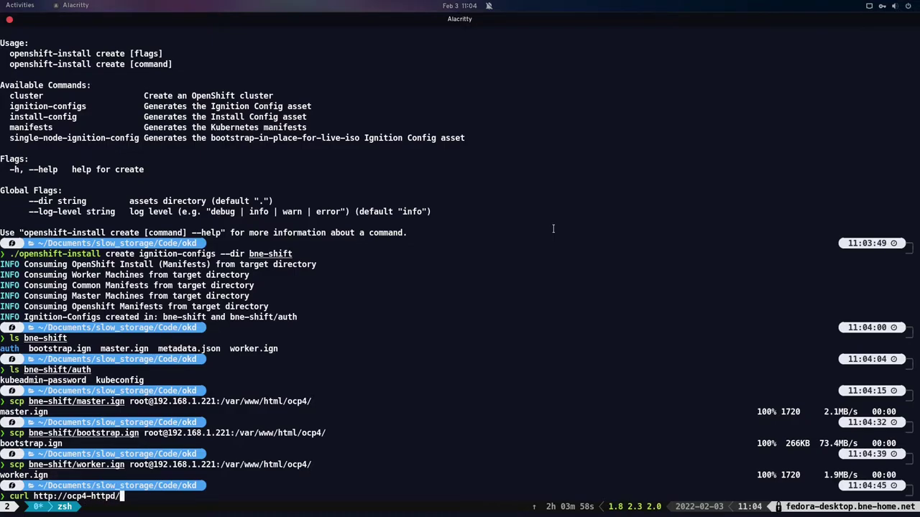
pyautogui.write('worker.ign')
pyautogui.press('Return')
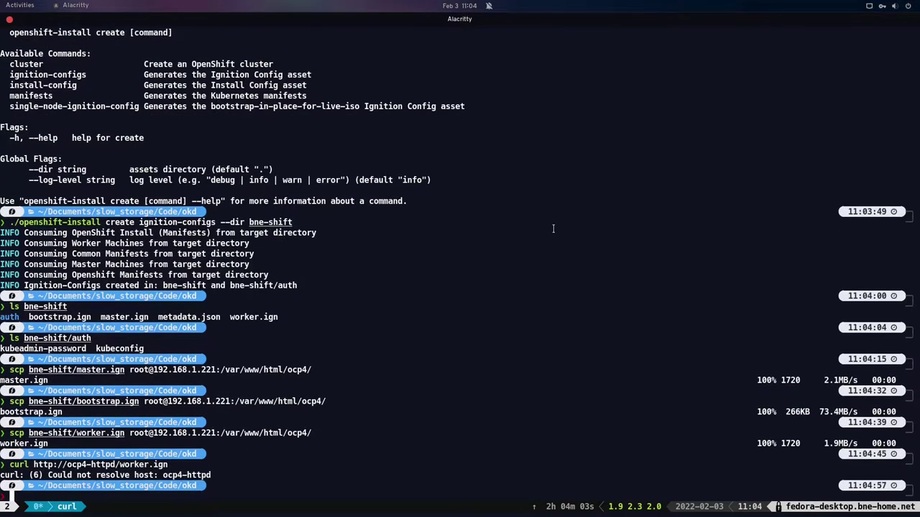
pyautogui.press('Up')
pyautogui.press('Left')
pyautogui.press('Left')
pyautogui.press('Left')
pyautogui.press('Left')
pyautogui.press('Left')
pyautogui.press('Left')
pyautogui.press('Left')
pyautogui.press('Left')
pyautogui.press('Left')
pyautogui.press('Left')
pyautogui.press('Left')
pyautogui.write('.bne-home.net')
pyautogui.press('Return')
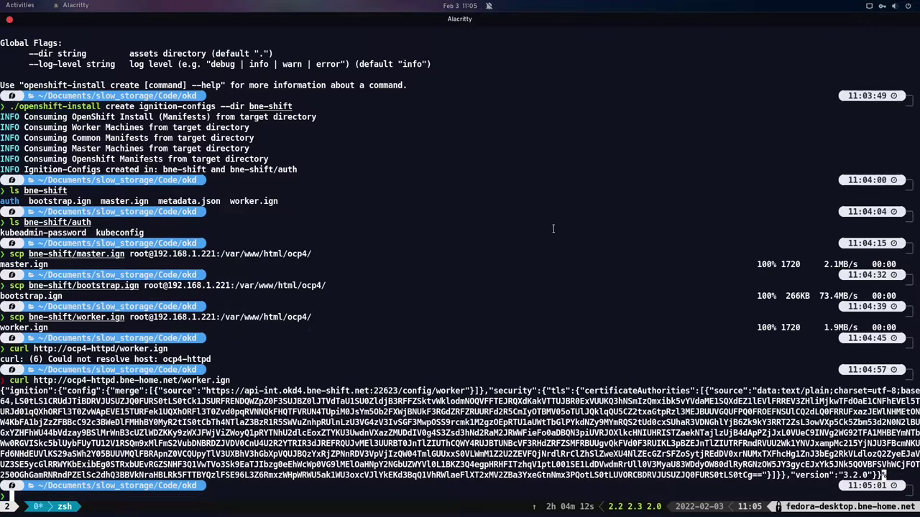
pyautogui.write('clear')
pyautogui.press('Return')
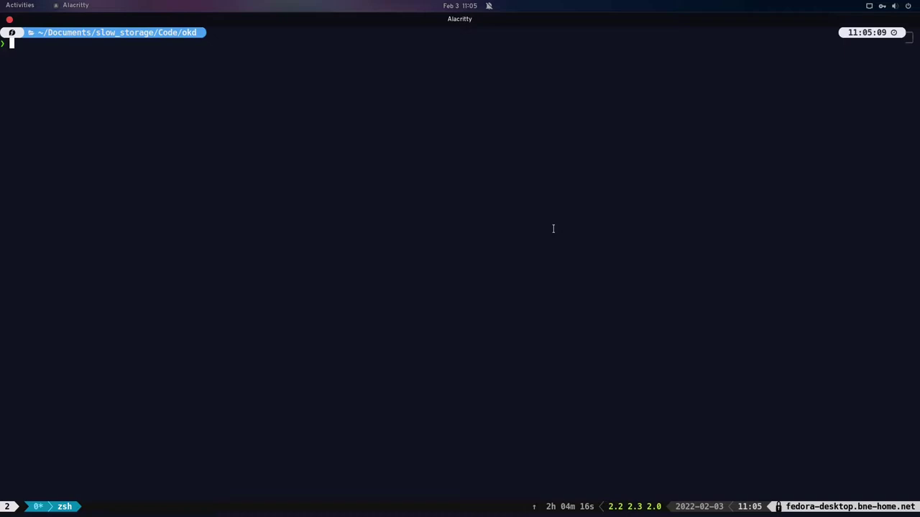
# Step: Bring up the ocp-bootstrap.okd4.bne-shift.net VM details in Cockpit
pyautogui.press('super')
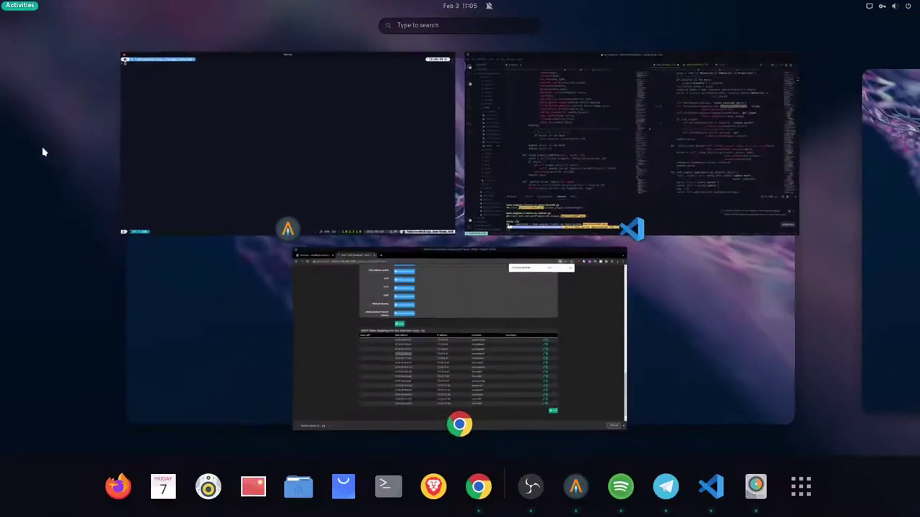
pyautogui.click(496, 288)
pyautogui.click(53, 34)
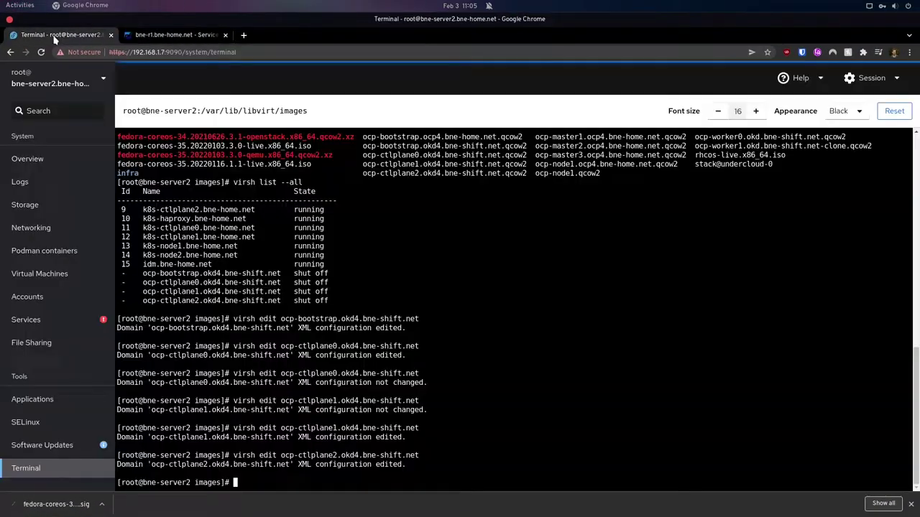
pyautogui.press('Return')
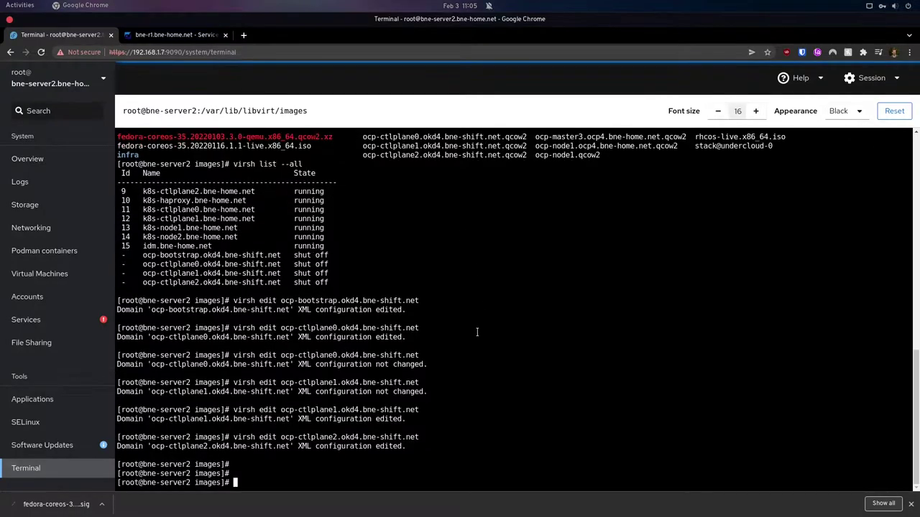
pyautogui.click(51, 283)
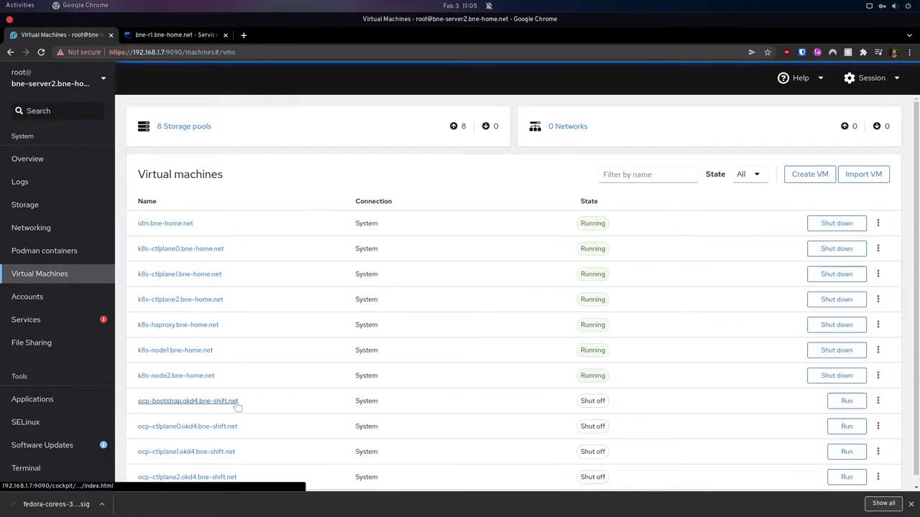
pyautogui.click(186, 401)
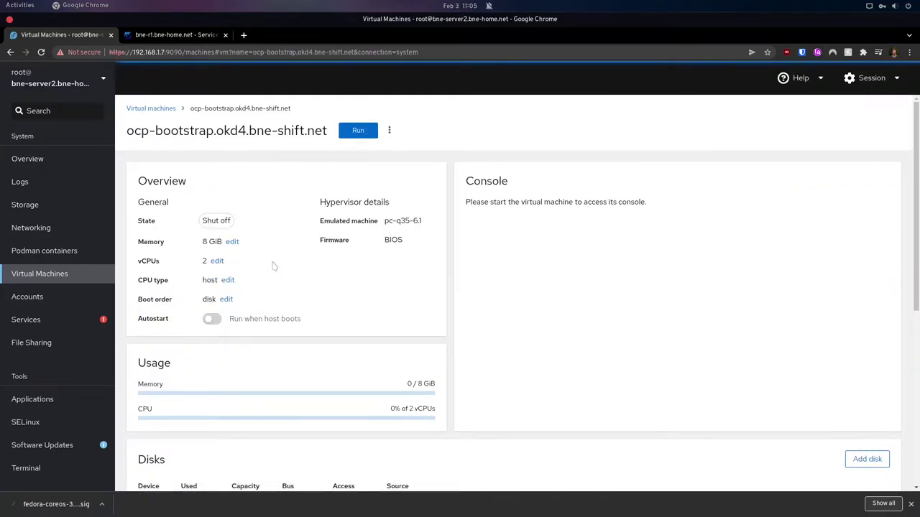
pyautogui.scroll(-5, 271, 244)
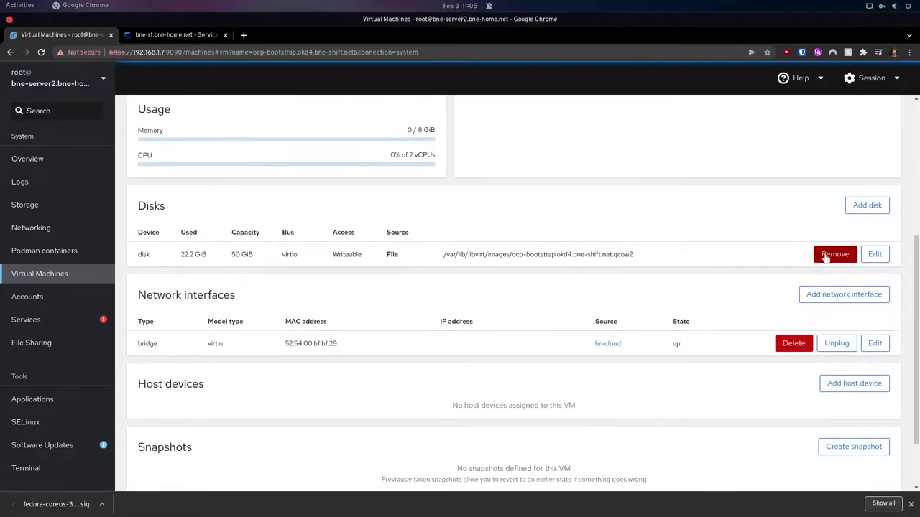
# Step: Attach the fedora-coreos-34.20210626.3.1 live ISO from /var/lib/libvirt/images/ as a usb-bus disk
pyautogui.click(862, 206)
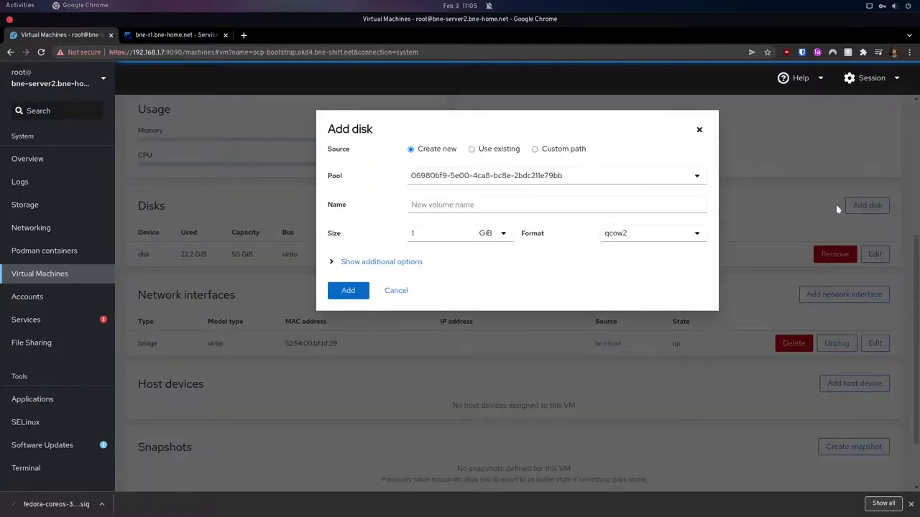
pyautogui.click(551, 150)
pyautogui.click(496, 175)
pyautogui.write('/v')
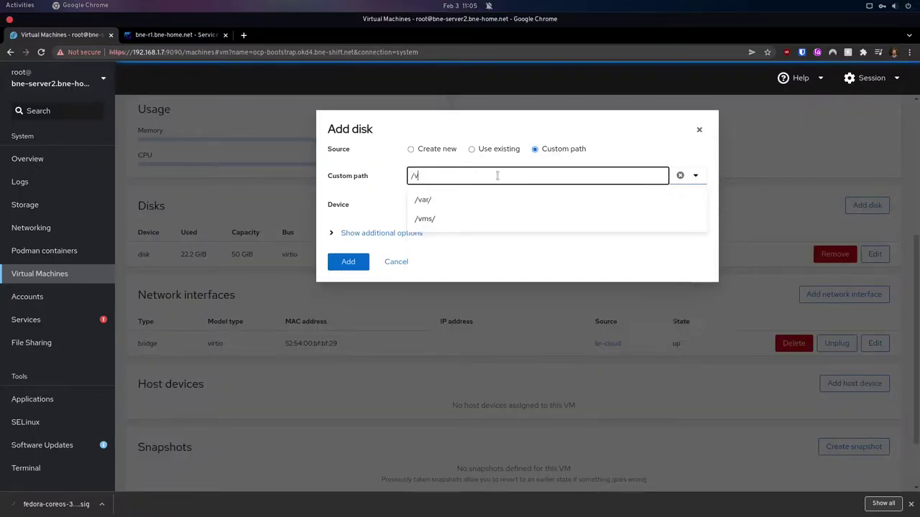
pyautogui.write('ar/lib/libvir')
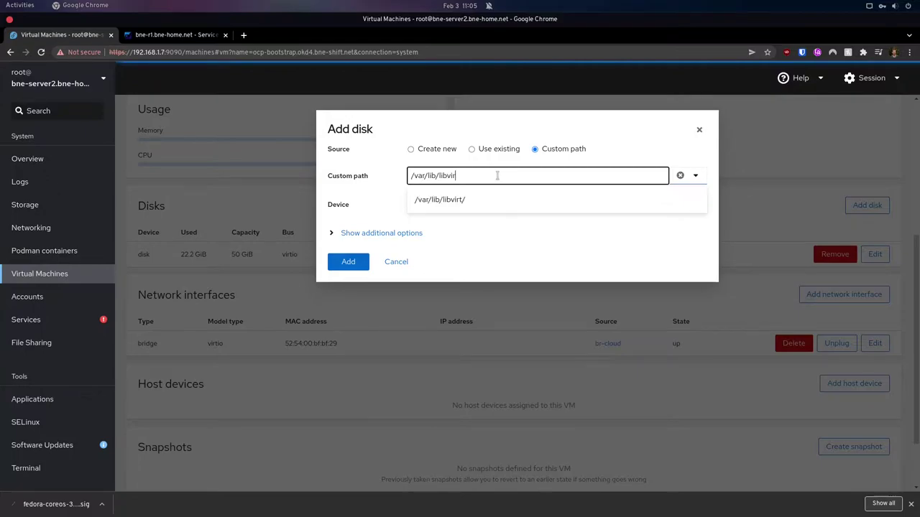
pyautogui.write('t/images/')
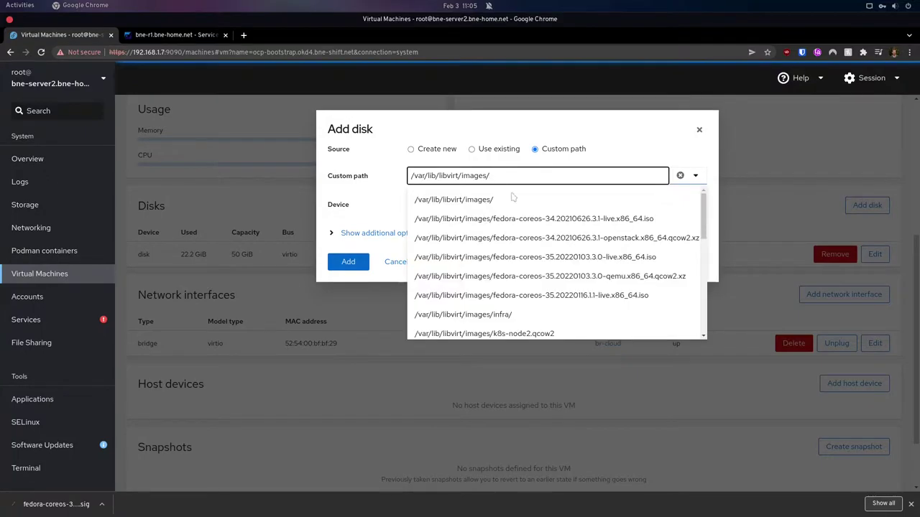
pyautogui.click(551, 219)
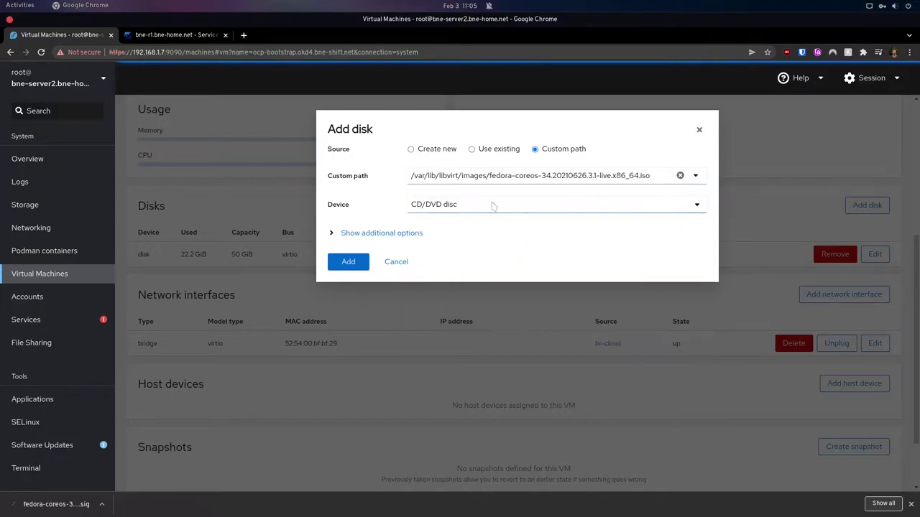
pyautogui.click(379, 233)
pyautogui.click(641, 263)
pyautogui.click(683, 291)
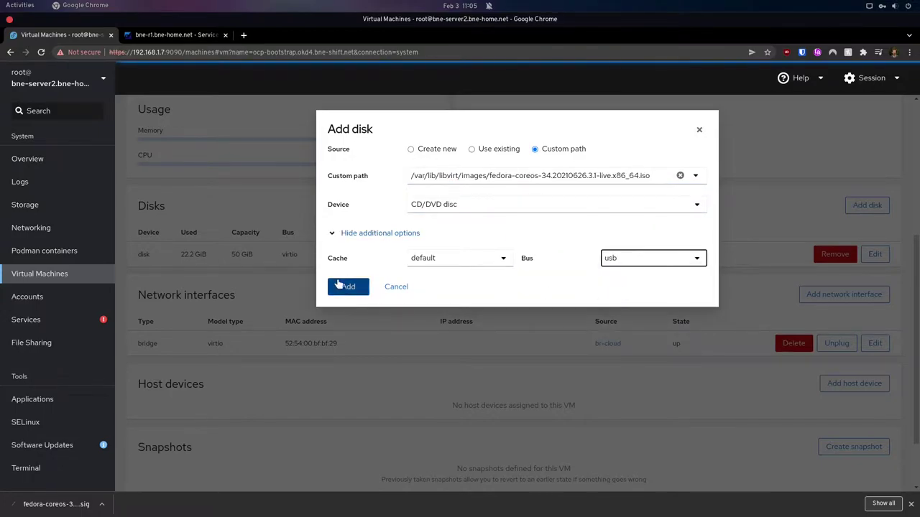
pyautogui.click(344, 286)
# Step: Put the CoreOS ISO first in ocp-bootstrap's boot order, start the VM and expand its console
pyautogui.scroll(3, 595, 398)
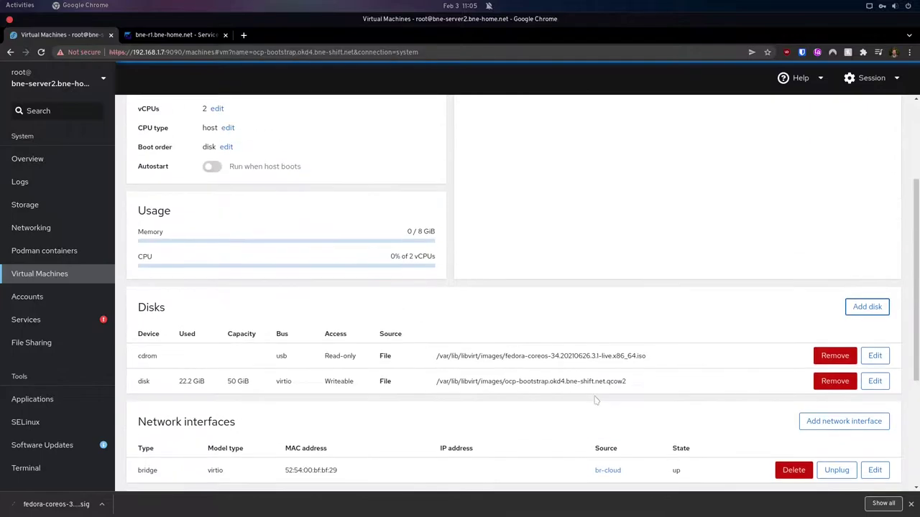
pyautogui.click(226, 274)
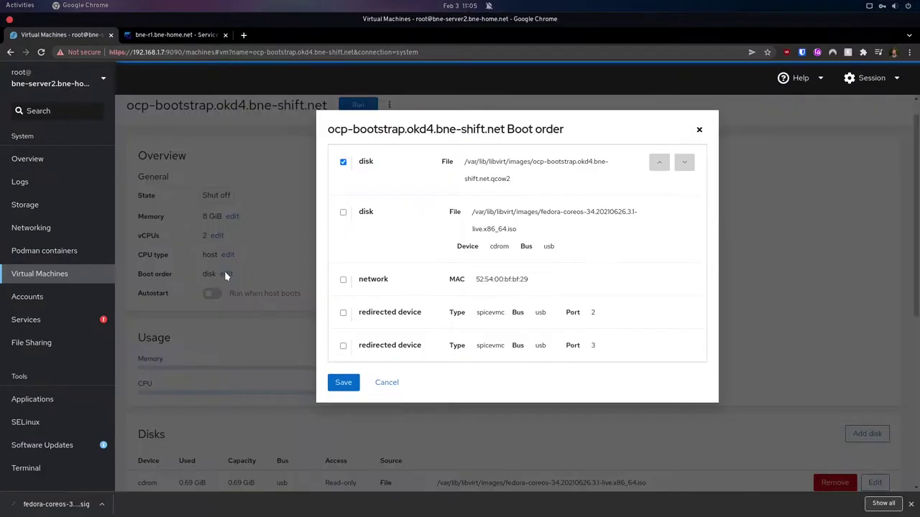
pyautogui.click(343, 214)
pyautogui.click(659, 212)
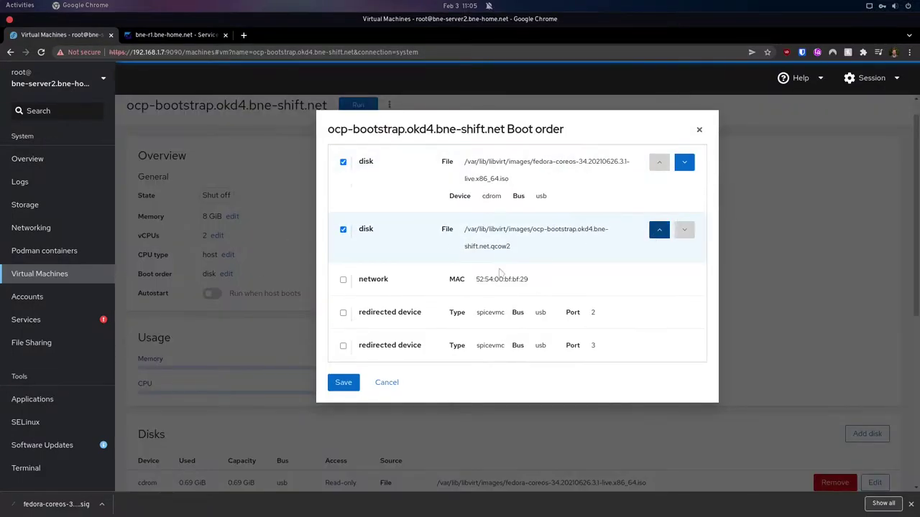
pyautogui.click(344, 382)
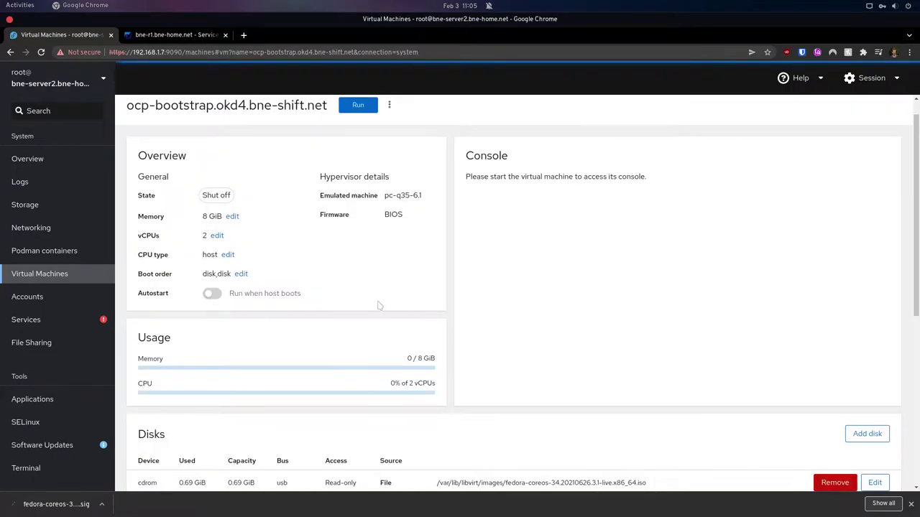
pyautogui.scroll(1, 388, 119)
pyautogui.click(361, 131)
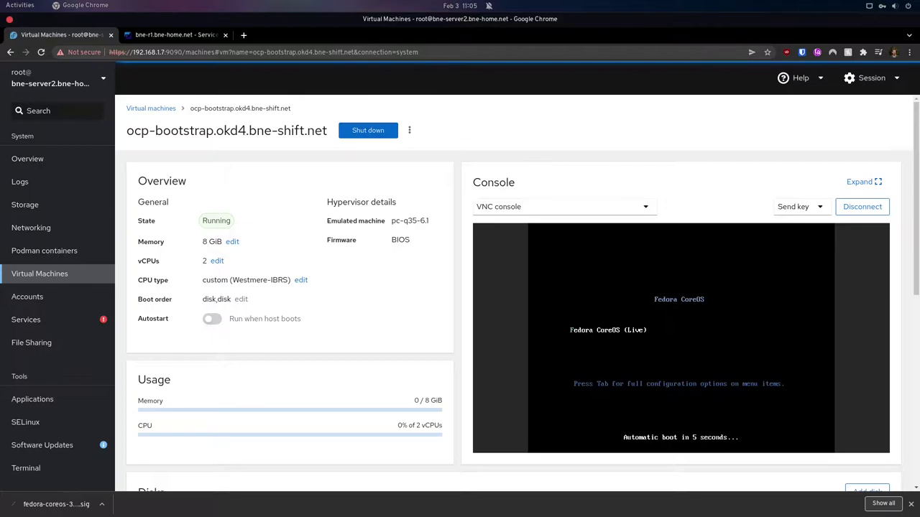
pyautogui.click(864, 181)
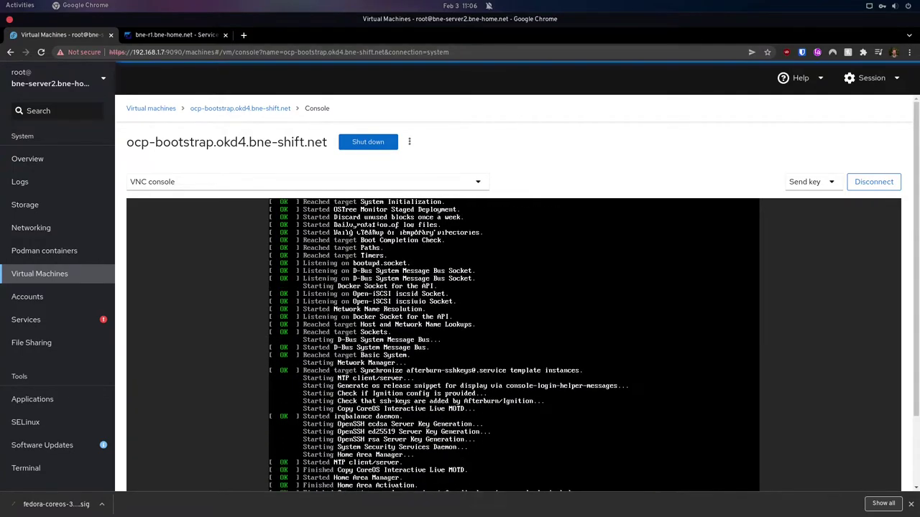
# Step: Check the VM's network addresses with ip -o a and its disks with sudo fdisk -l
pyautogui.scroll(-1, 626, 166)
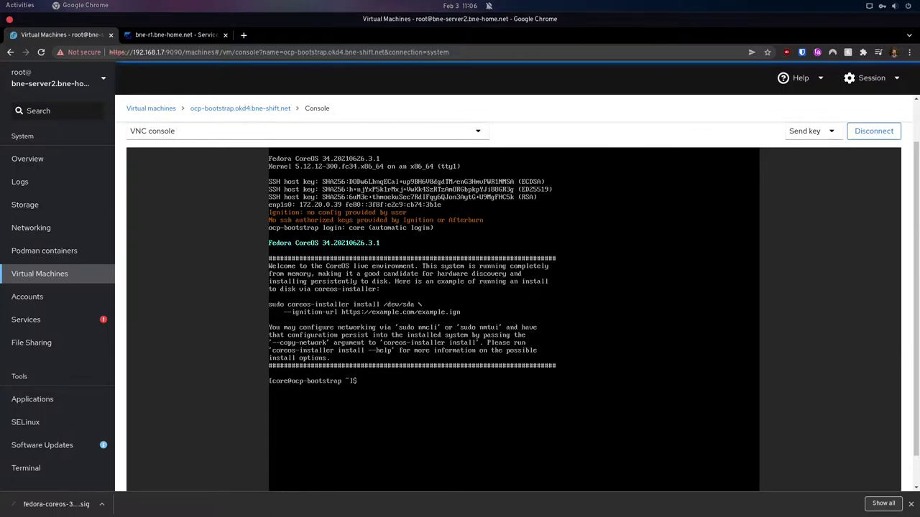
pyautogui.write('ip -o a')
pyautogui.press('Return')
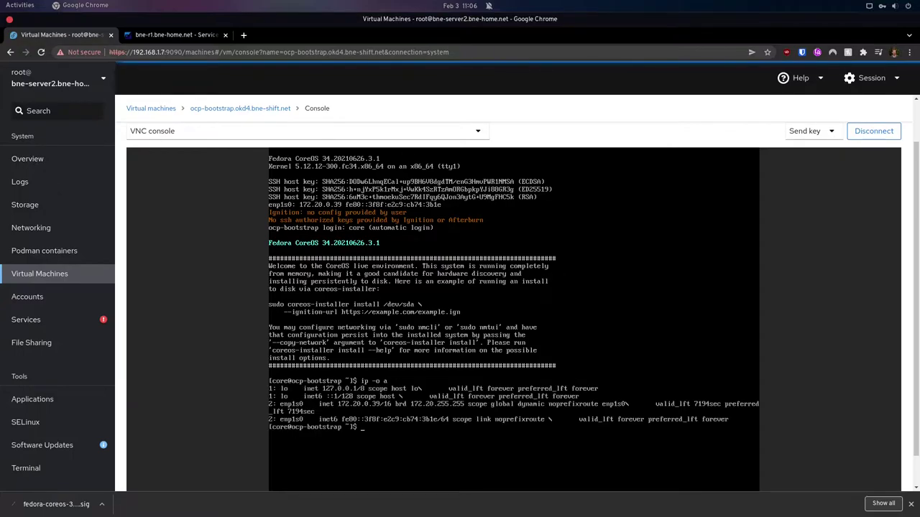
pyautogui.write('sudo cor')
pyautogui.press('BackSpace')
pyautogui.press('BackSpace')
pyautogui.write('disk -l')
pyautogui.press('Return')
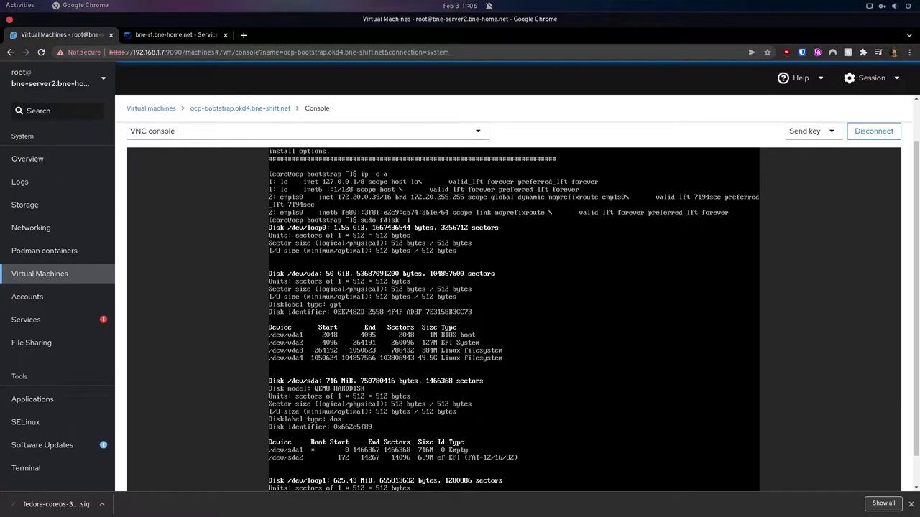
pyautogui.scroll(-1, 852, 334)
pyautogui.write('core')
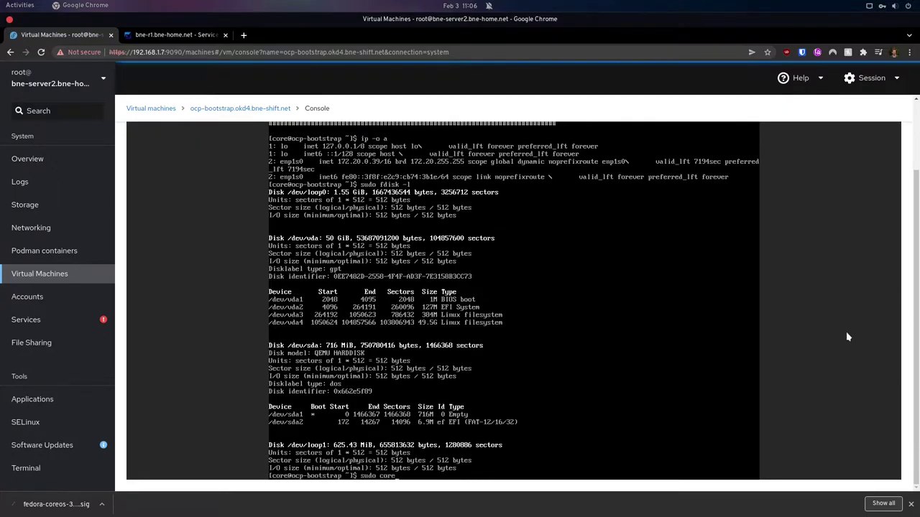
pyautogui.write('os-installer install /dev/vda --ignition-url http://ocp4-http')
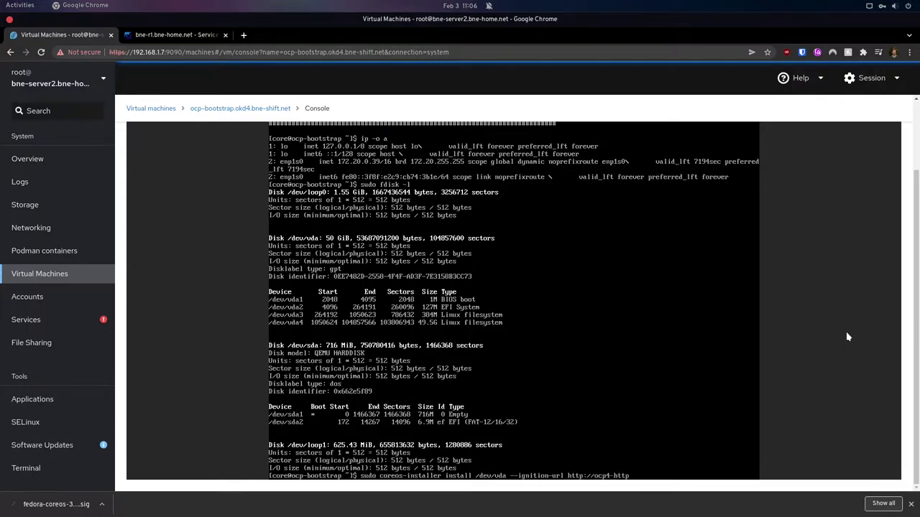
pyautogui.write('d/bootstrap.ign')
pyautogui.write('--insecure-ignition')
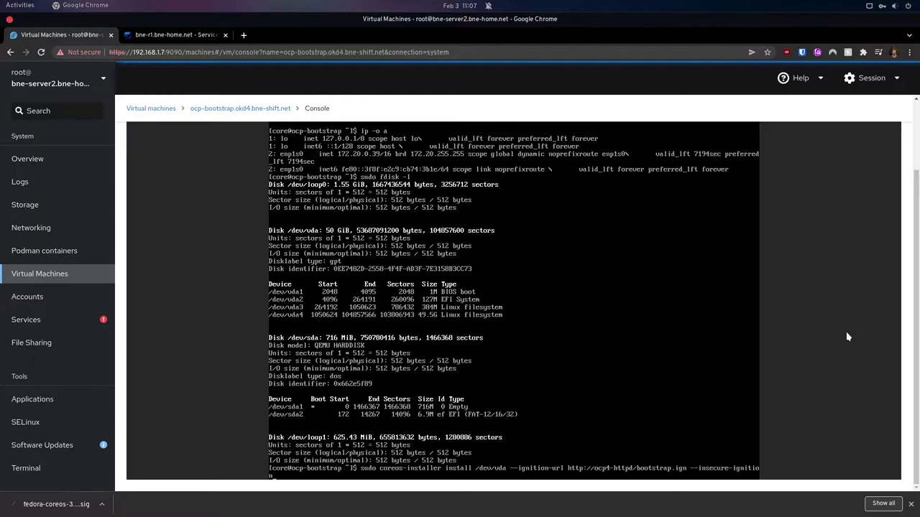
pyautogui.press('Return')
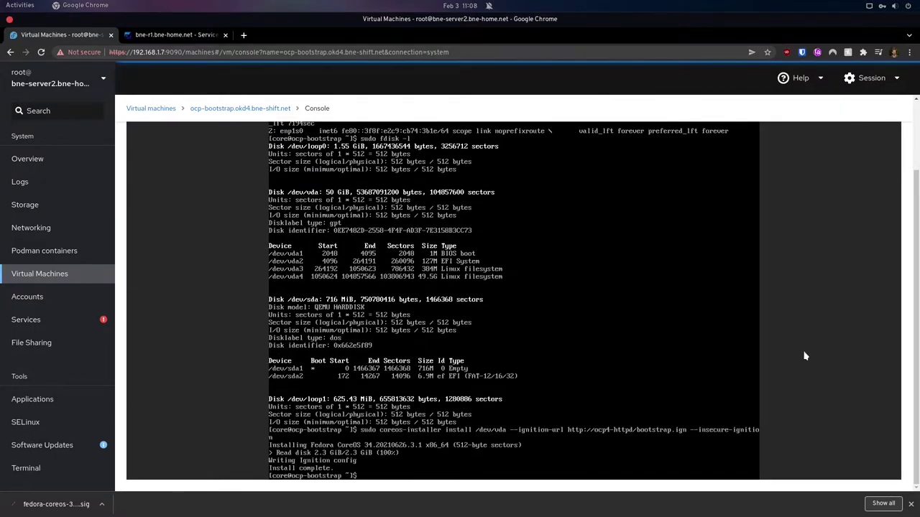
pyautogui.write('sudo poweroff')
pyautogui.press('Return')
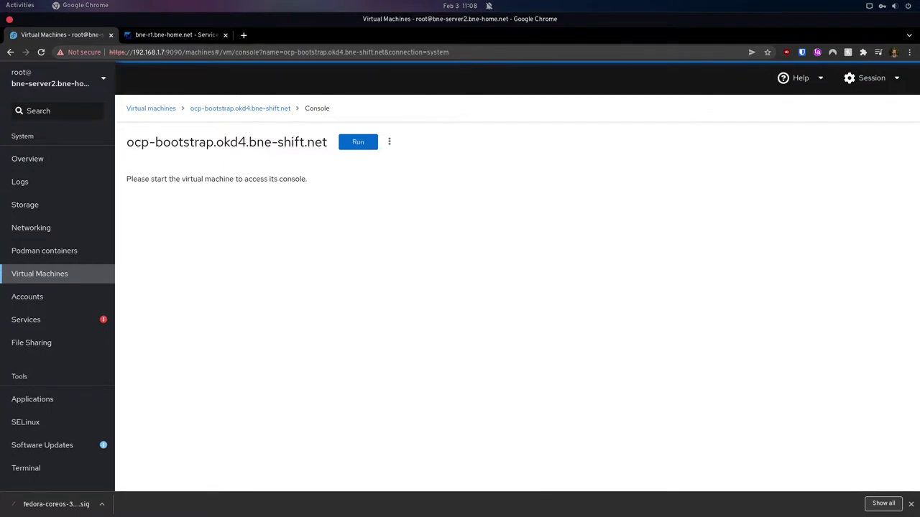
# Step: Drop the ISO from ocp-bootstrap's boot order so the qcow2 disk boots, then run it and expand the console
pyautogui.click(51, 277)
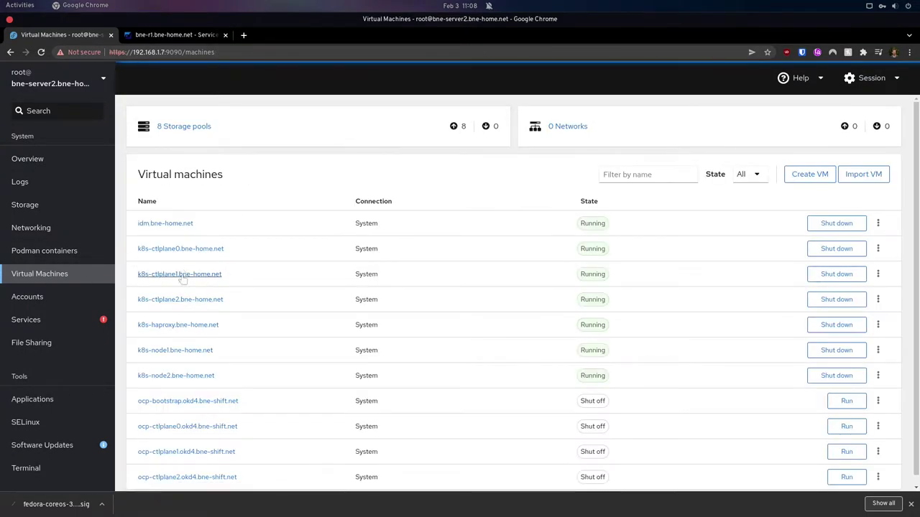
pyautogui.click(180, 407)
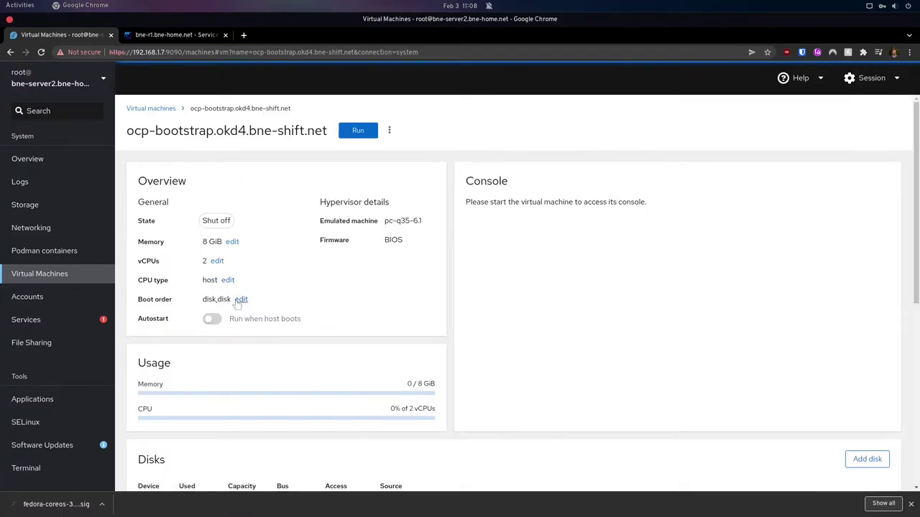
pyautogui.click(241, 299)
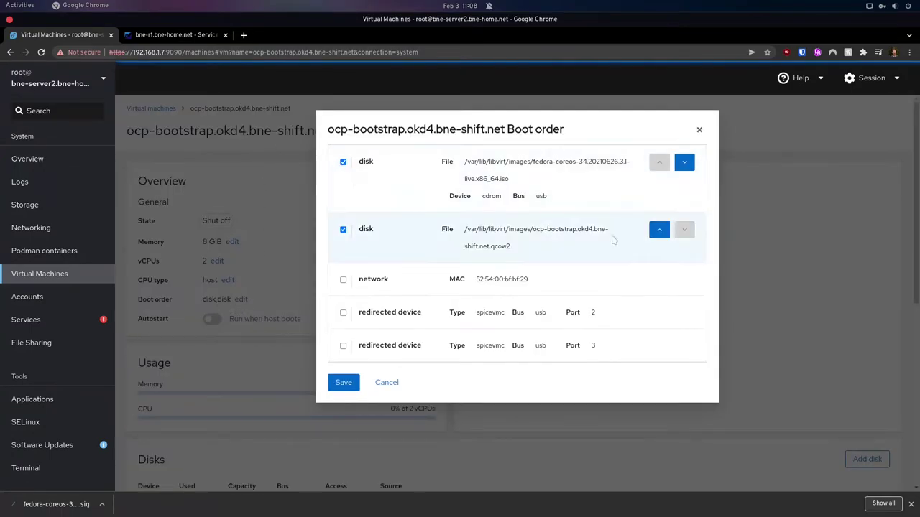
pyautogui.click(343, 161)
pyautogui.click(659, 229)
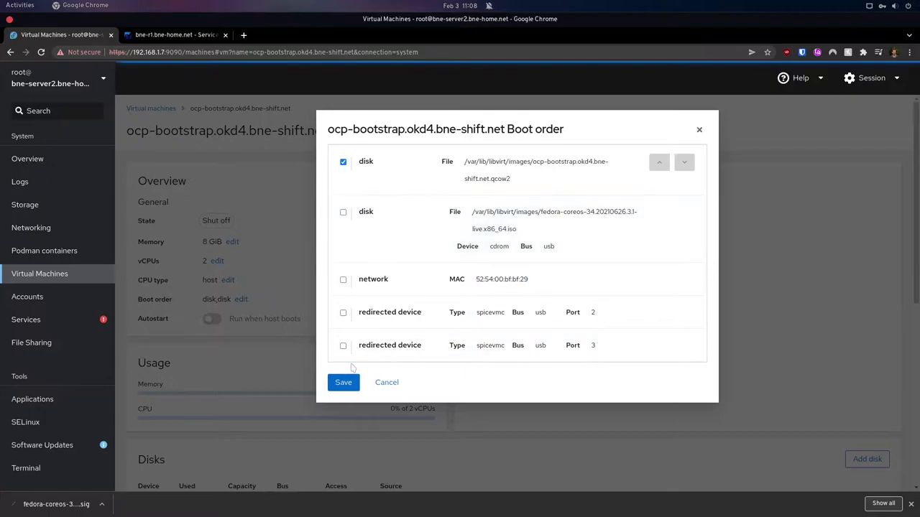
pyautogui.click(345, 382)
pyautogui.click(375, 130)
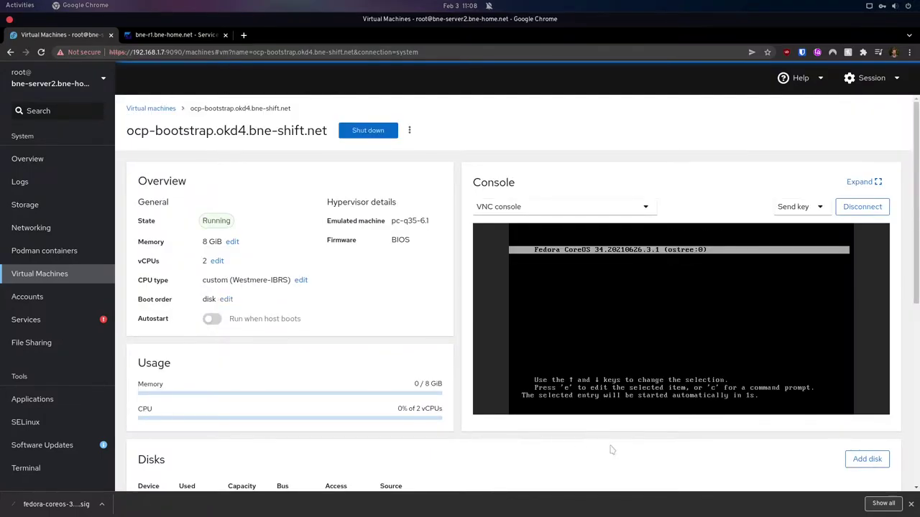
pyautogui.click(856, 186)
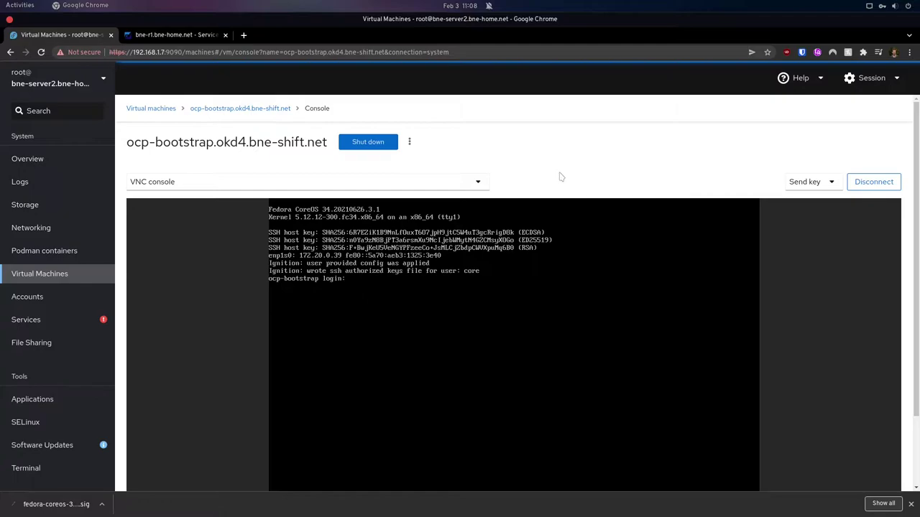
# Step: Remove the stale host key for 172.20.0.39 with ssh-keygen -R
pyautogui.press('super')
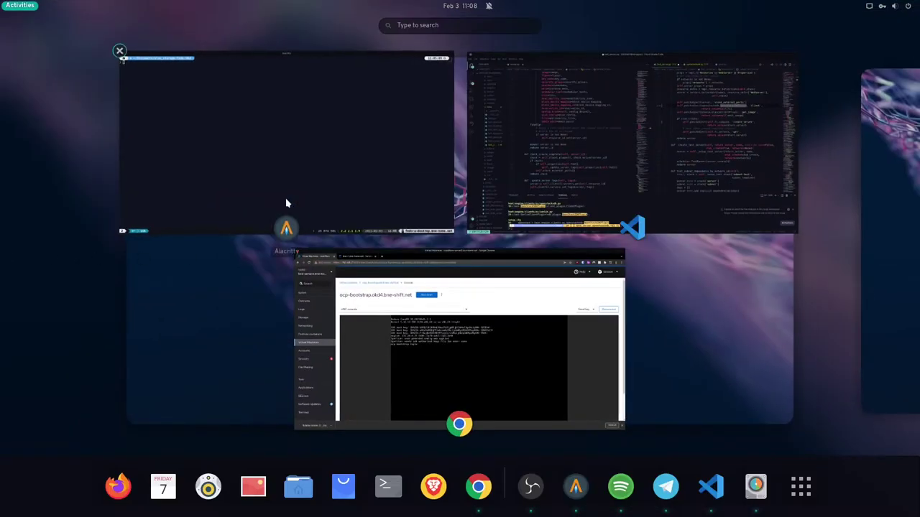
pyautogui.click(362, 204)
pyautogui.write('ssh')
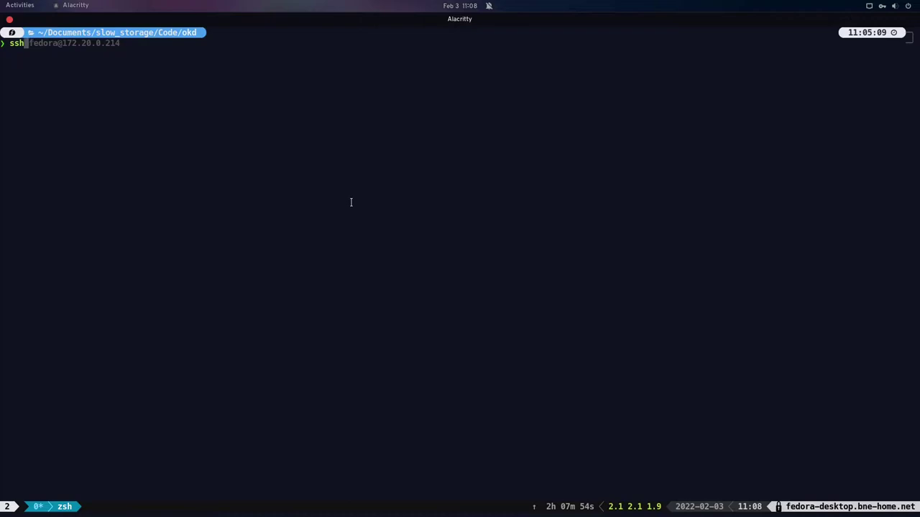
pyautogui.press('BackSpace')
pyautogui.write('-keygen -R')
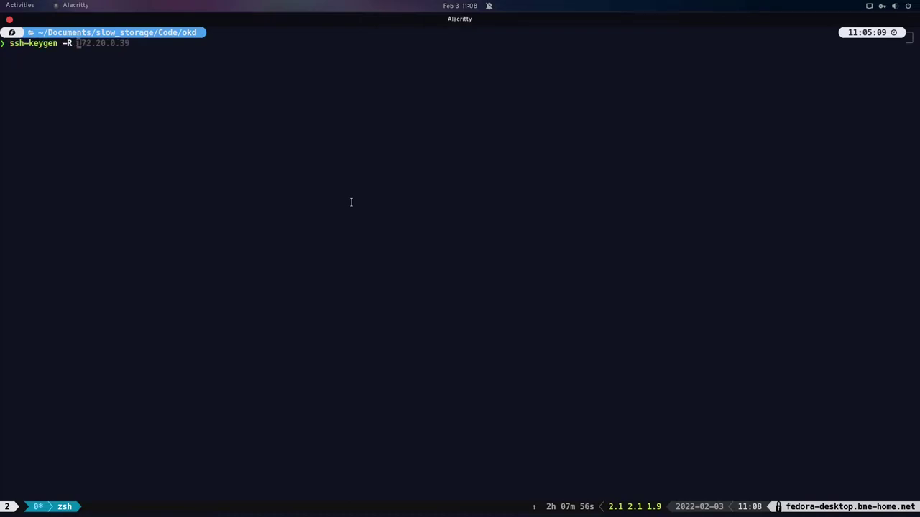
pyautogui.press('Right')
pyautogui.press('Return')
pyautogui.write('ssh c')
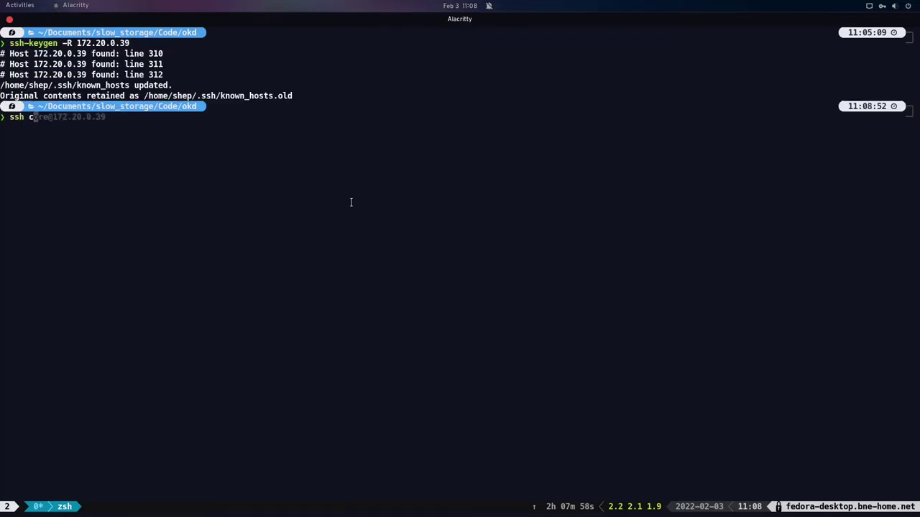
pyautogui.write('ore@')
pyautogui.press('Right')
pyautogui.press('Return')
pyautogui.write('yes')
pyautogui.press('Return')
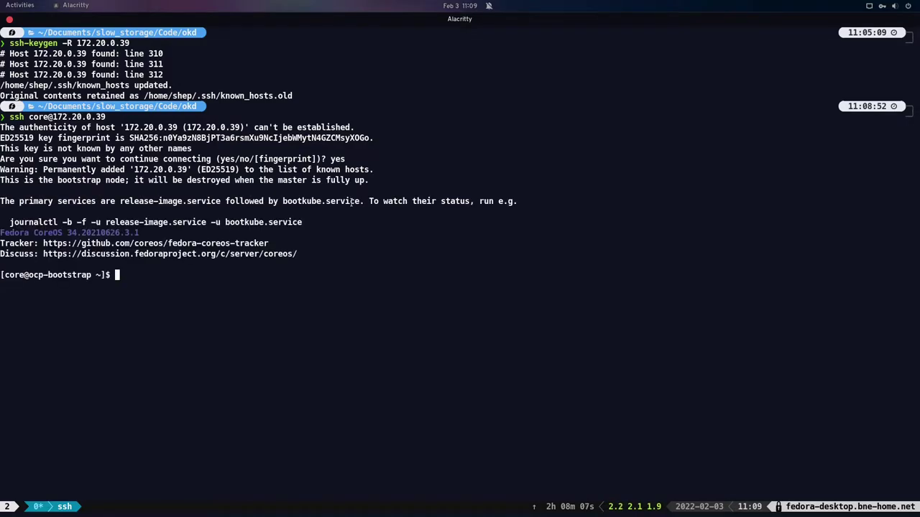
pyautogui.moveTo(302, 224); pyautogui.dragTo(10, 223)
pyautogui.middleClick(458, 253)
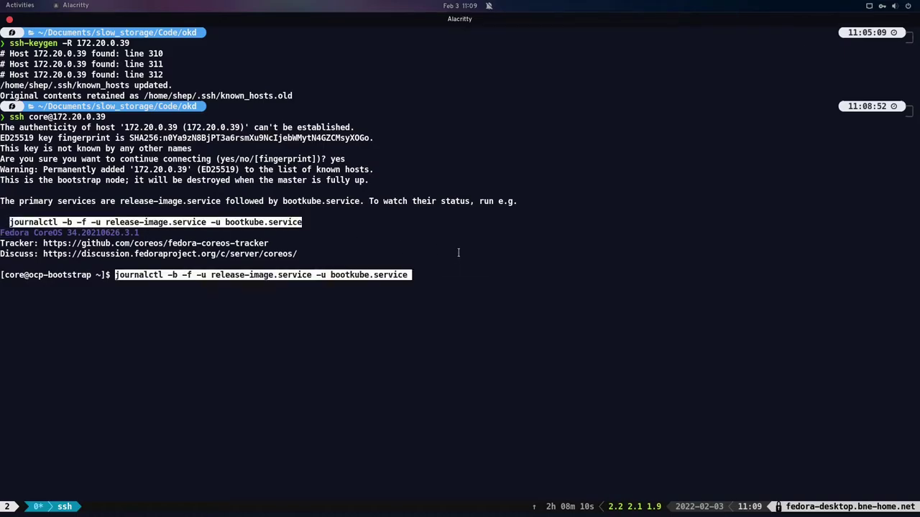
pyautogui.press('Return')
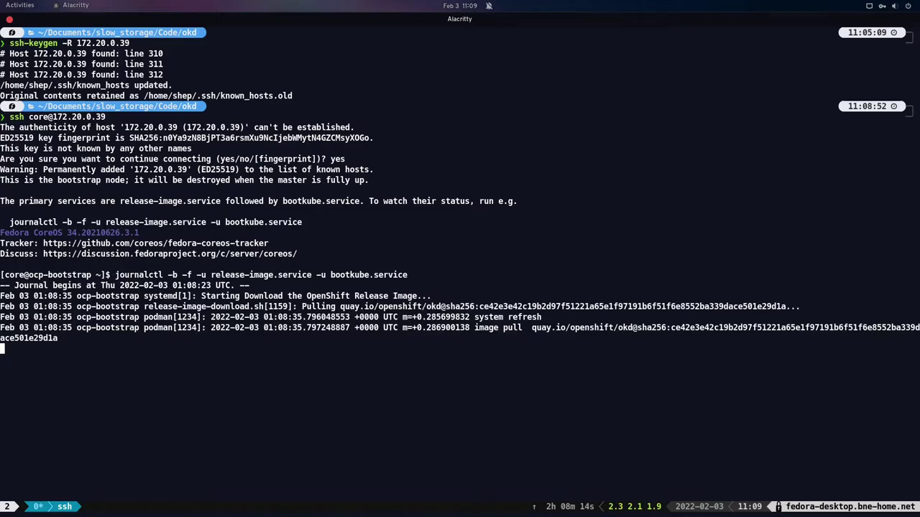
pyautogui.press('super')
pyautogui.click(391, 324)
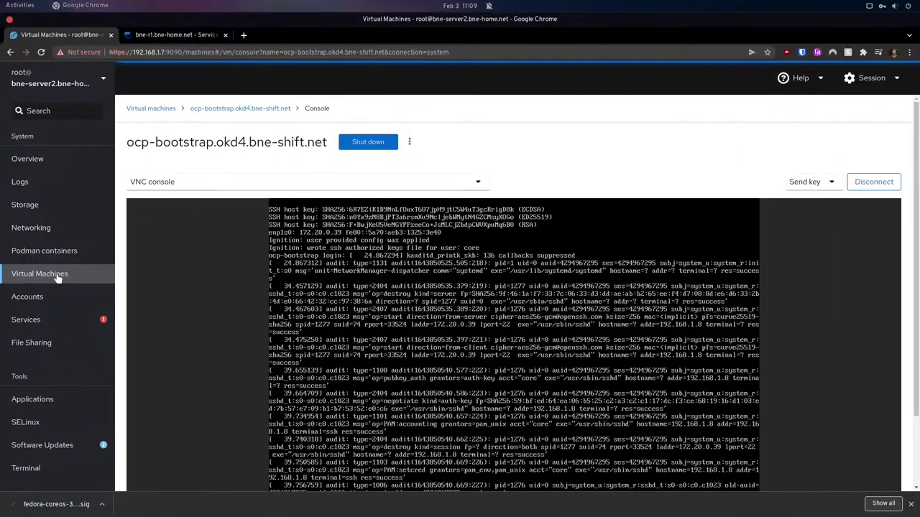
# Step: Attach the fedora-coreos-34.20210626.3.1 live ISO from /var/lib/libvirt/images/ to ocp-ctlplane0
pyautogui.click(60, 278)
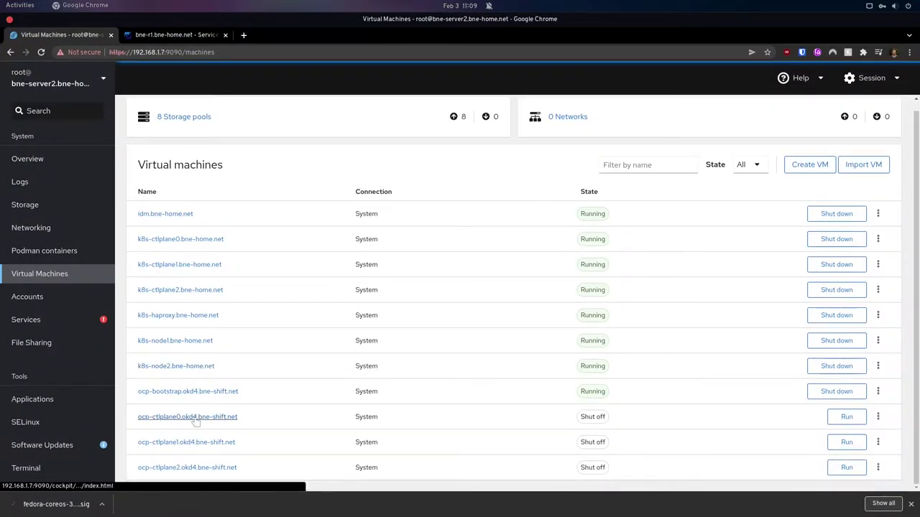
pyautogui.click(188, 417)
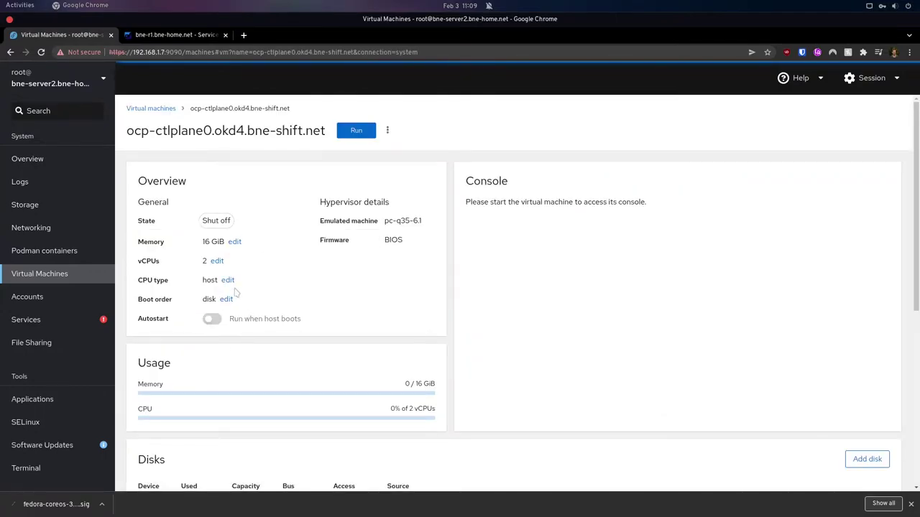
pyautogui.scroll(-3, 646, 309)
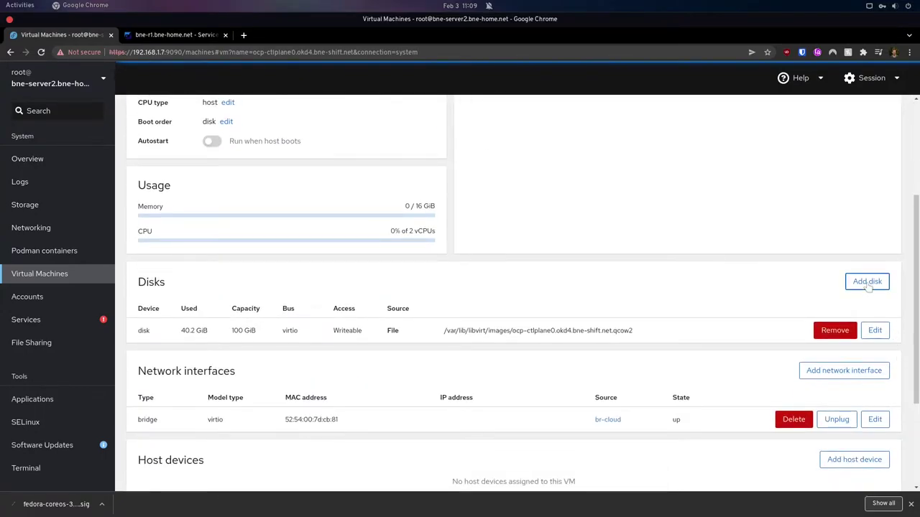
pyautogui.click(866, 282)
pyautogui.click(536, 149)
pyautogui.click(523, 176)
pyautogui.write('/var/lib/libvirt/images/fe')
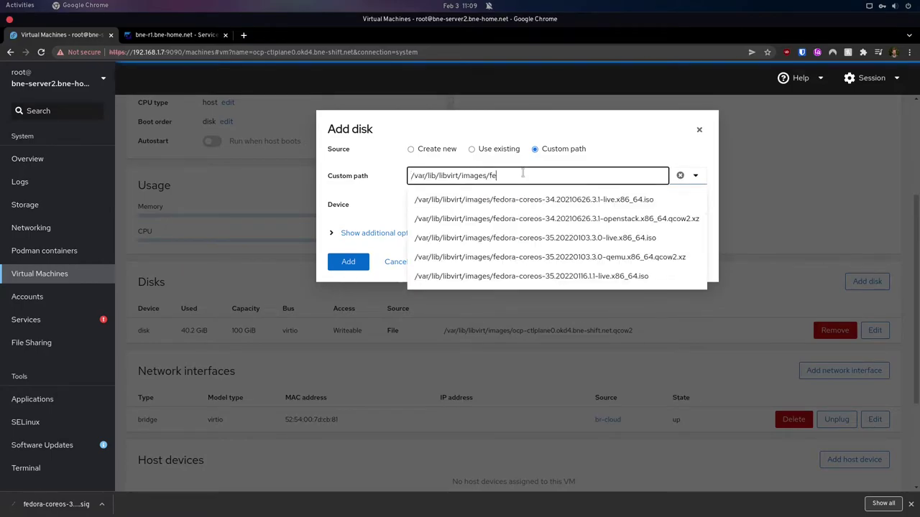
pyautogui.click(503, 199)
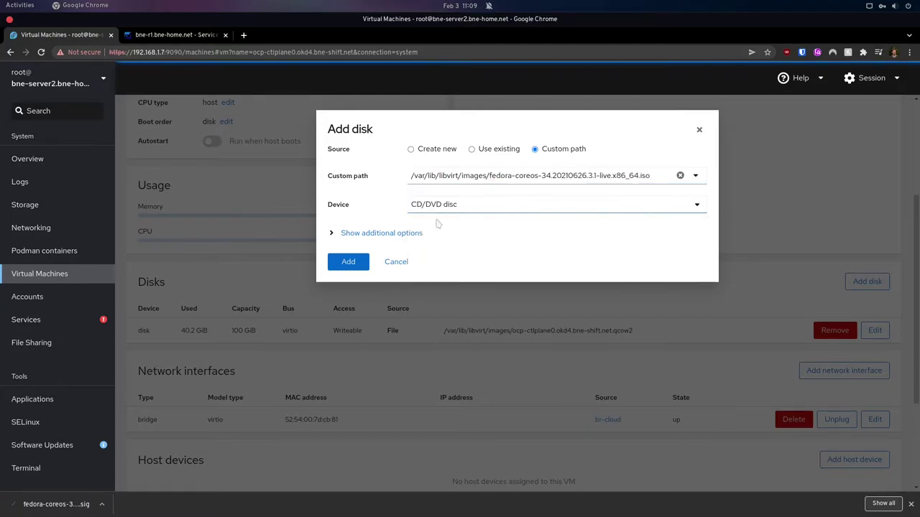
pyautogui.click(382, 233)
pyautogui.click(349, 288)
# Step: Enable the ISO in the boot order and move it ahead of the qcow2 disk
pyautogui.scroll(3, 383, 238)
pyautogui.click(227, 249)
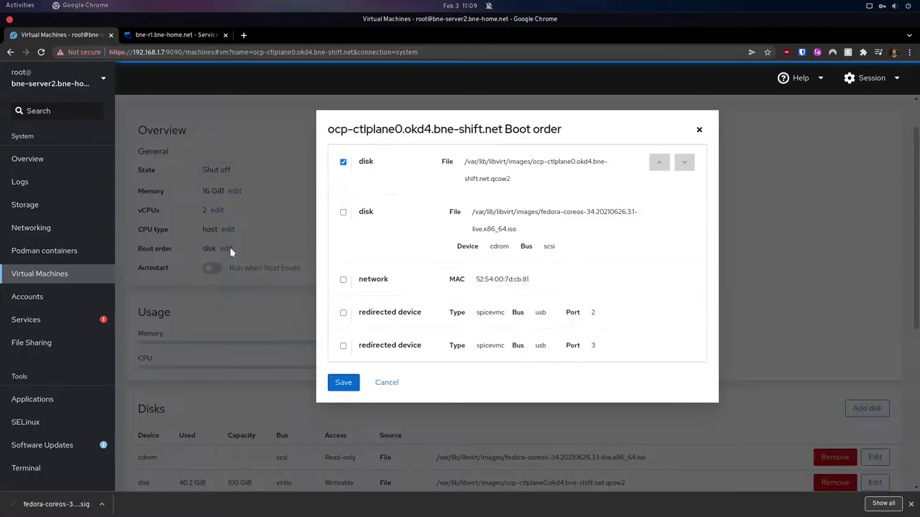
pyautogui.click(343, 212)
pyautogui.click(659, 212)
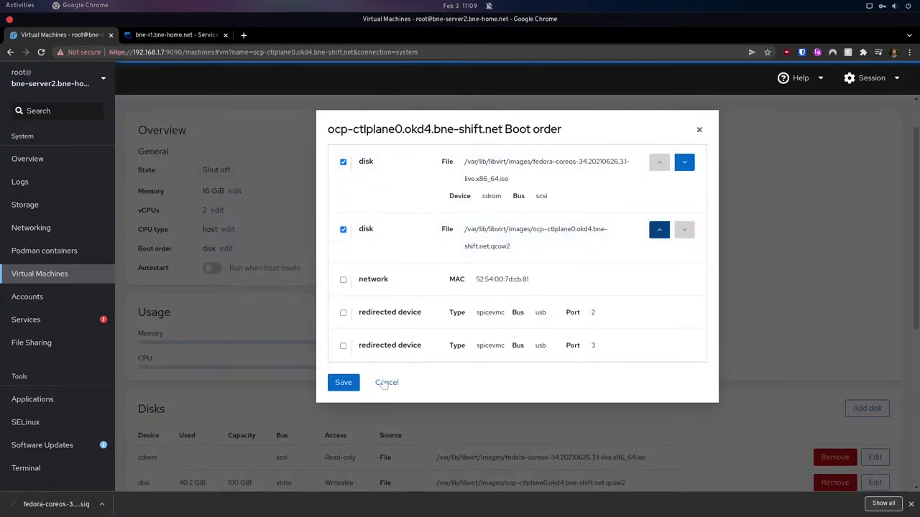
pyautogui.click(352, 384)
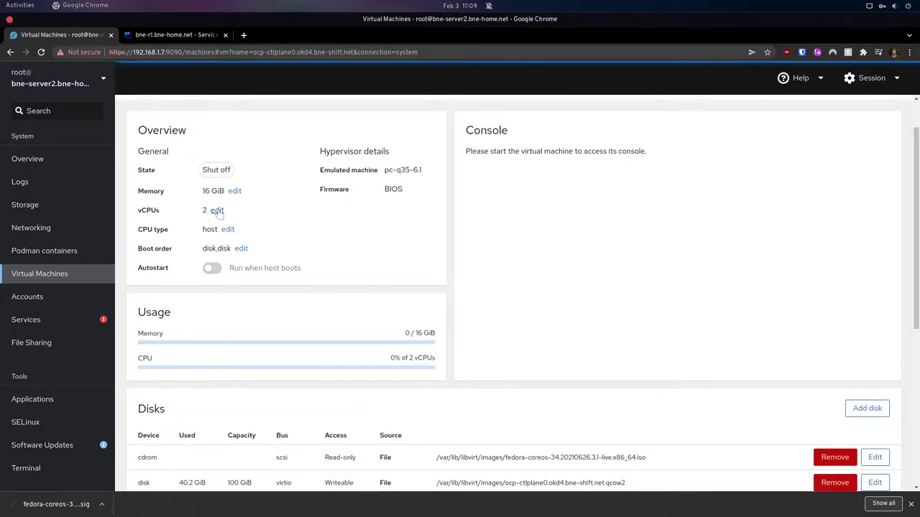
# Step: Give ocp-ctlplane0 4 vCPUs with 2 cores per socket
pyautogui.click(217, 211)
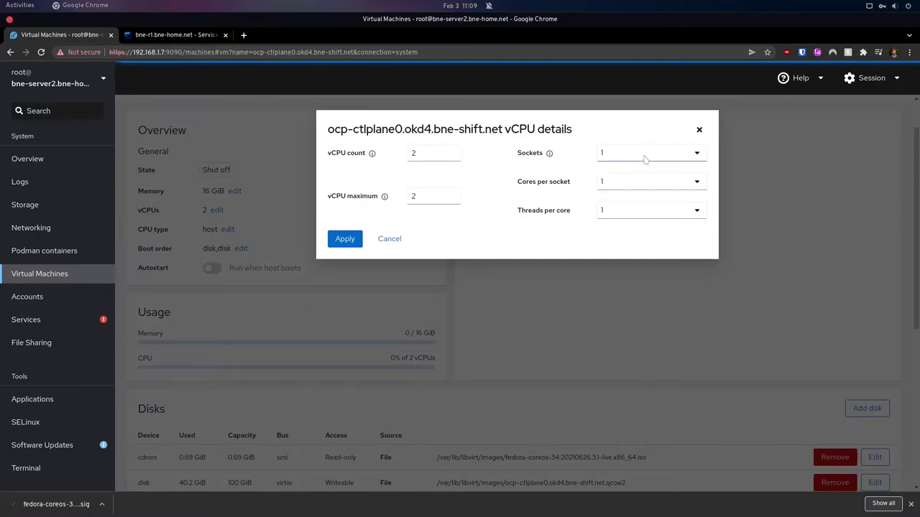
pyautogui.click(630, 182)
pyautogui.click(619, 205)
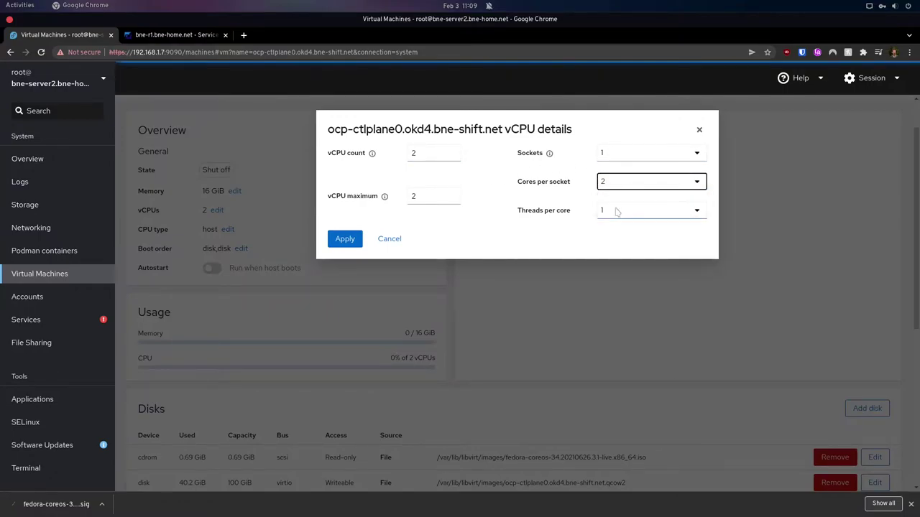
pyautogui.click(431, 196)
pyautogui.doubleClick(453, 193)
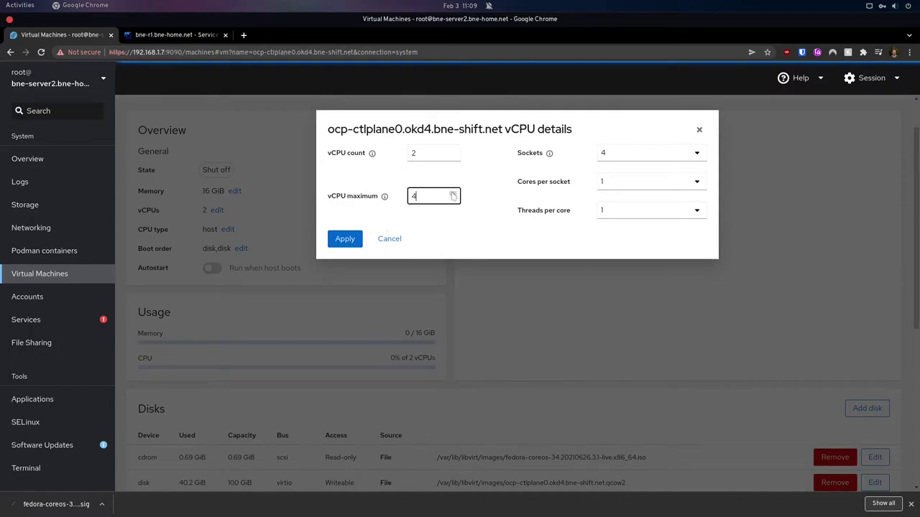
pyautogui.click(453, 150)
pyautogui.click(453, 151)
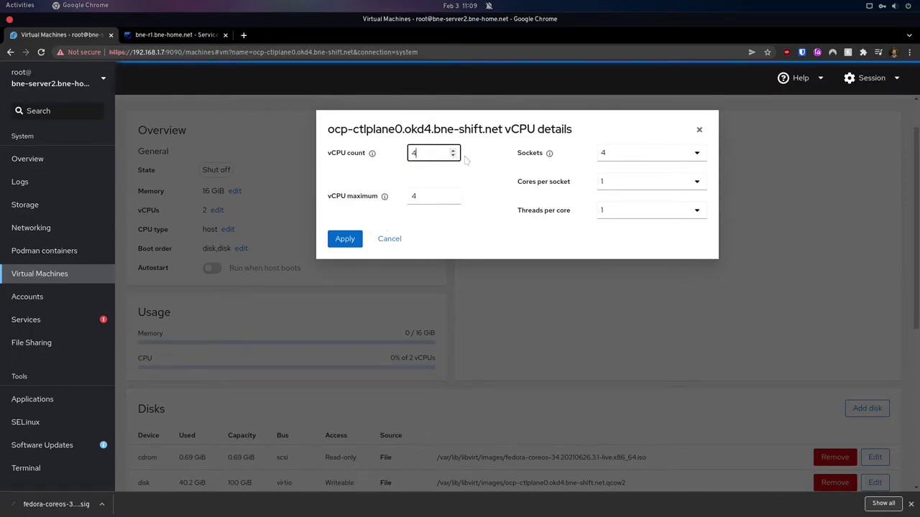
pyautogui.click(345, 238)
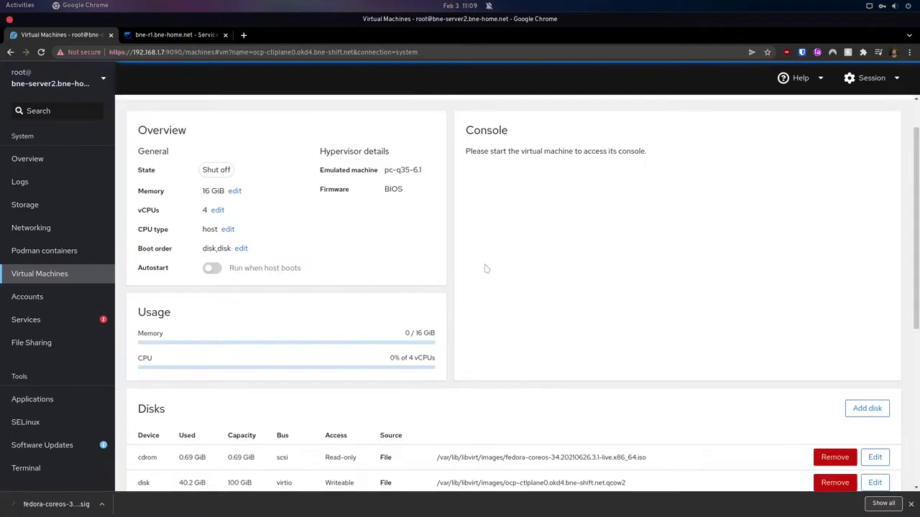
# Step: Start ocp-ctlplane0 and expand its console to full page
pyautogui.scroll(1, 517, 228)
pyautogui.click(359, 133)
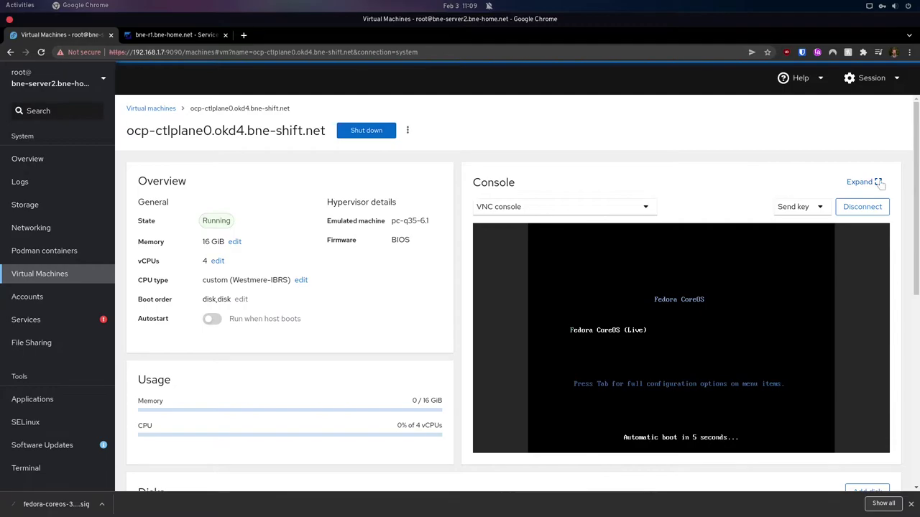
pyautogui.click(862, 181)
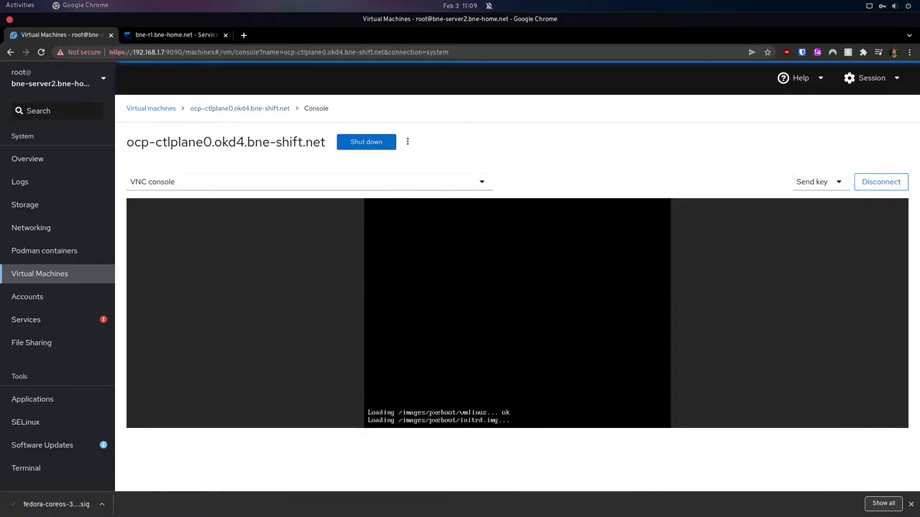
# Step: Run ovs-vsctl show in the host terminal to list bridges br-ctlplane, br-cloud and br-lan, then return to ocp-ctlplane0
pyautogui.click(18, 476)
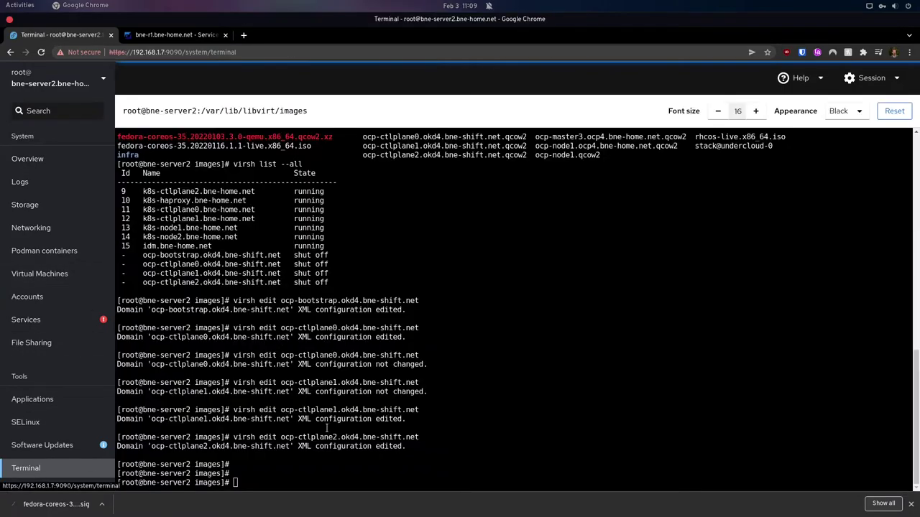
pyautogui.write('ovs-vsctl show')
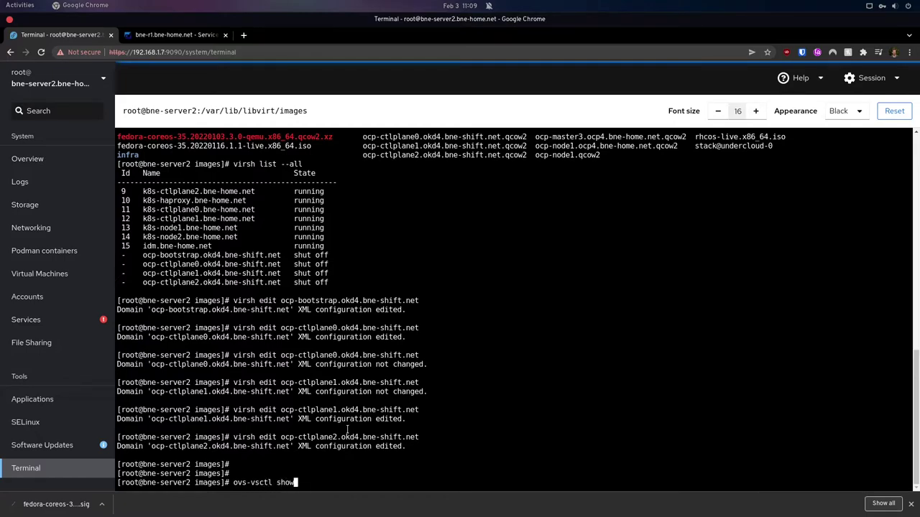
pyautogui.press('Return')
pyautogui.scroll(3, 260, 352)
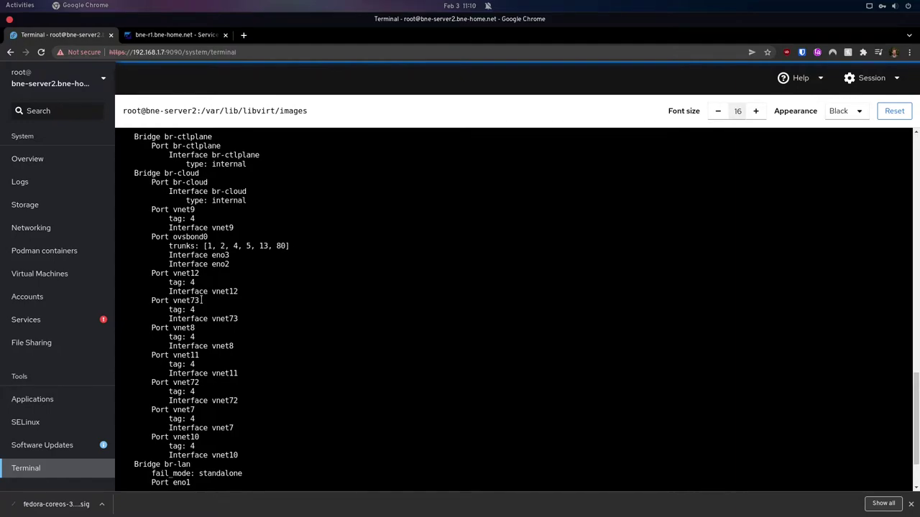
pyautogui.click(44, 276)
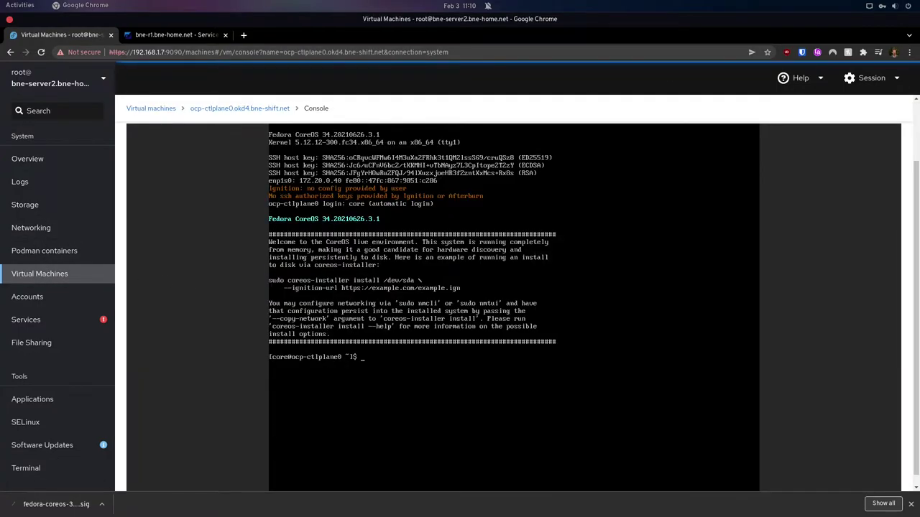
pyautogui.write('sud')
pyautogui.write('o coreos-instal')
pyautogui.write('ler install /dev/')
pyautogui.write('sda')
pyautogui.write(' --ignition-url ')
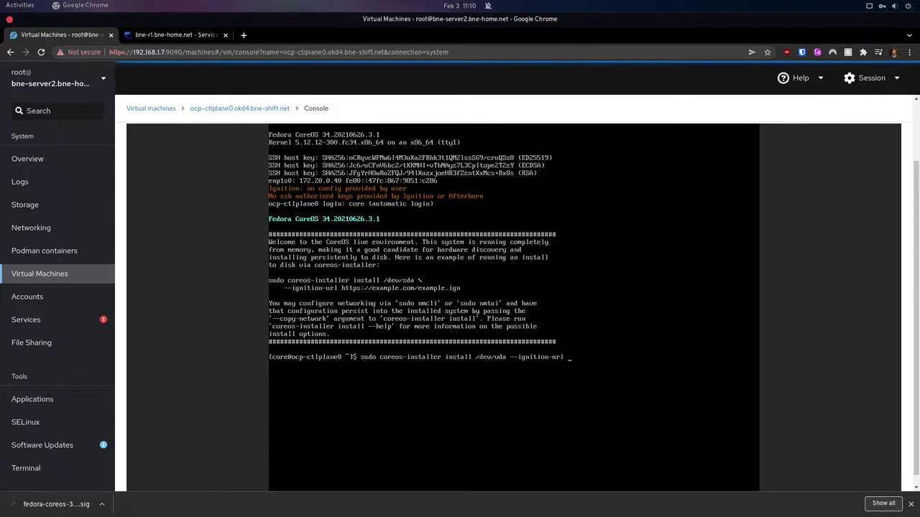
pyautogui.write('http://ocp4-httpd/master.ign --insecure-ignition')
pyautogui.press('Return')
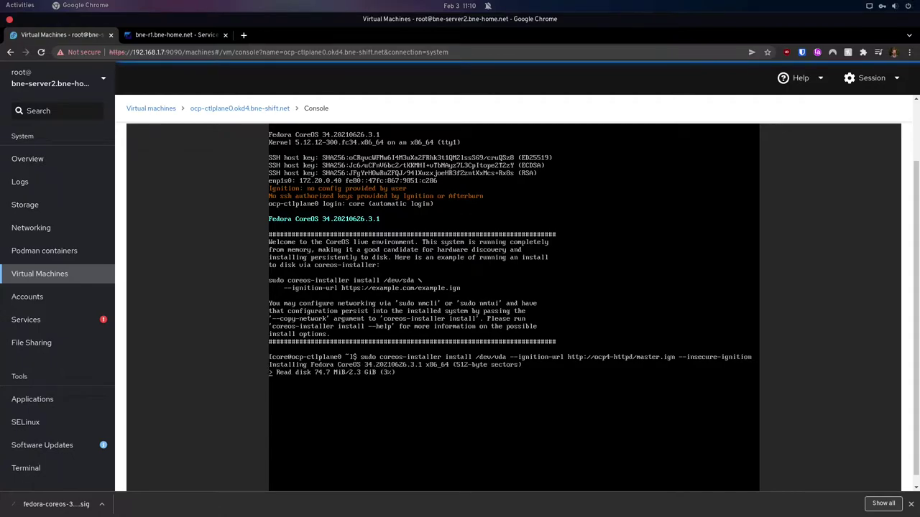
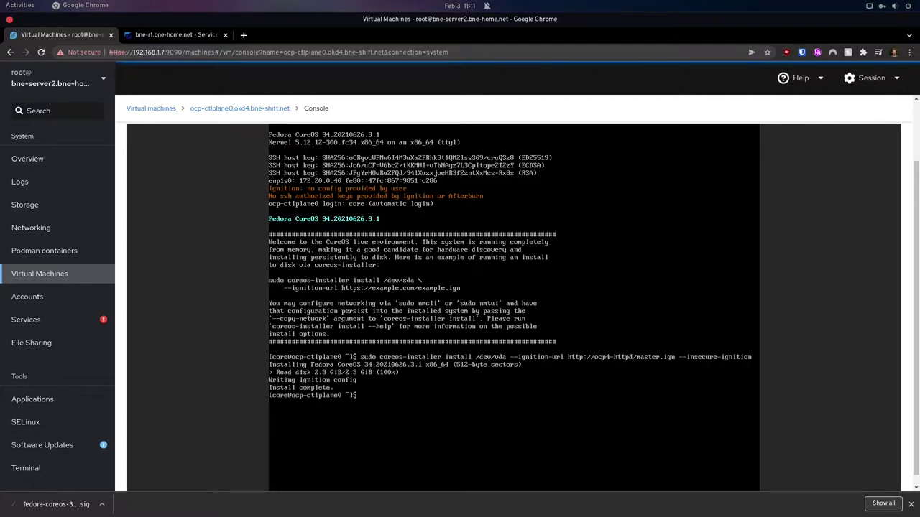
# Step: Shut down ocp-ctlplane0 from its console with sudo poweroff
pyautogui.write('sudo poweroff')
pyautogui.press('Return')
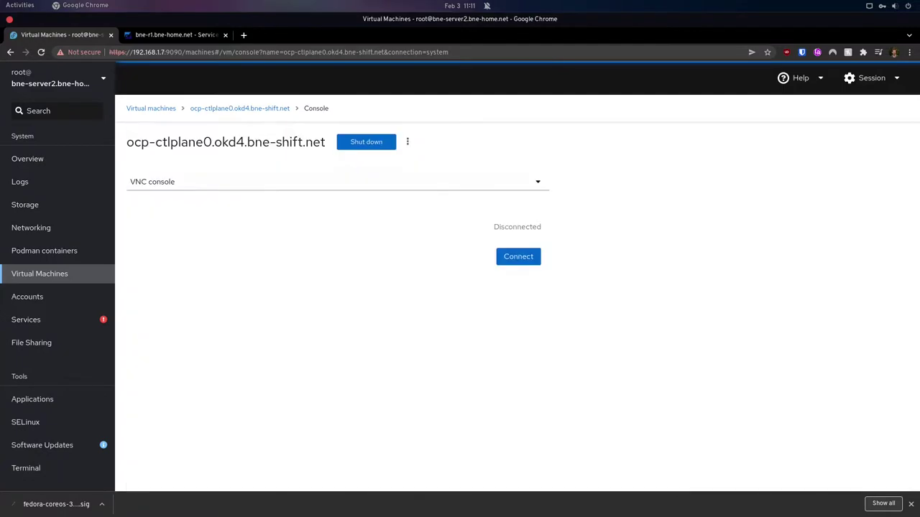
pyautogui.click(50, 274)
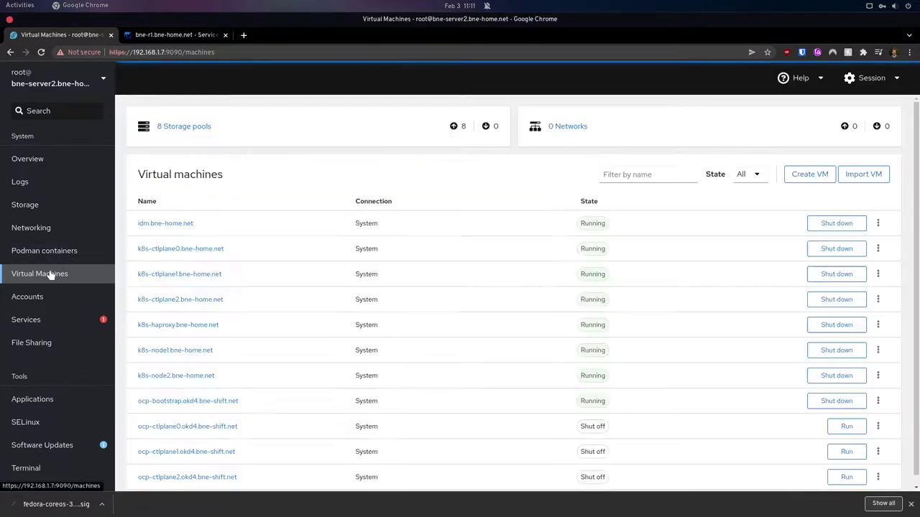
# Step: Set ocp-ctlplane0 to boot from disk only, start it again, and expand its console
pyautogui.click(186, 427)
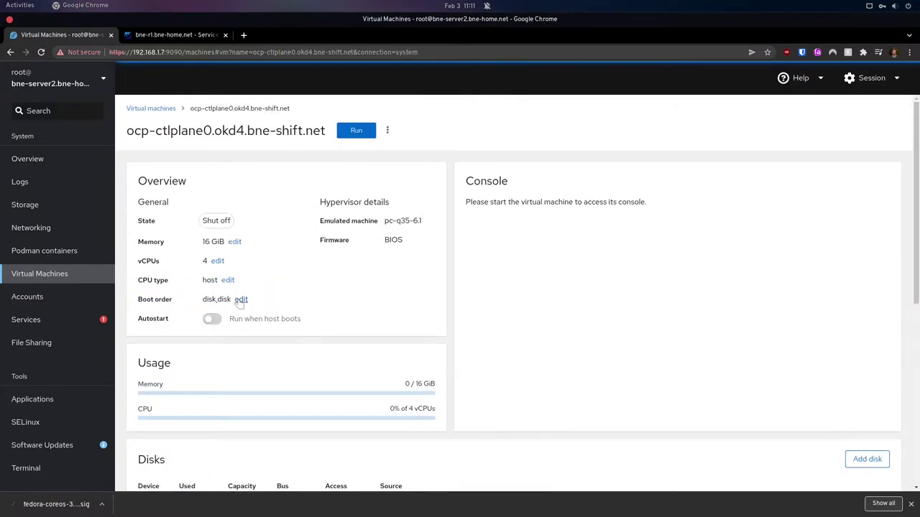
pyautogui.click(241, 299)
pyautogui.click(343, 162)
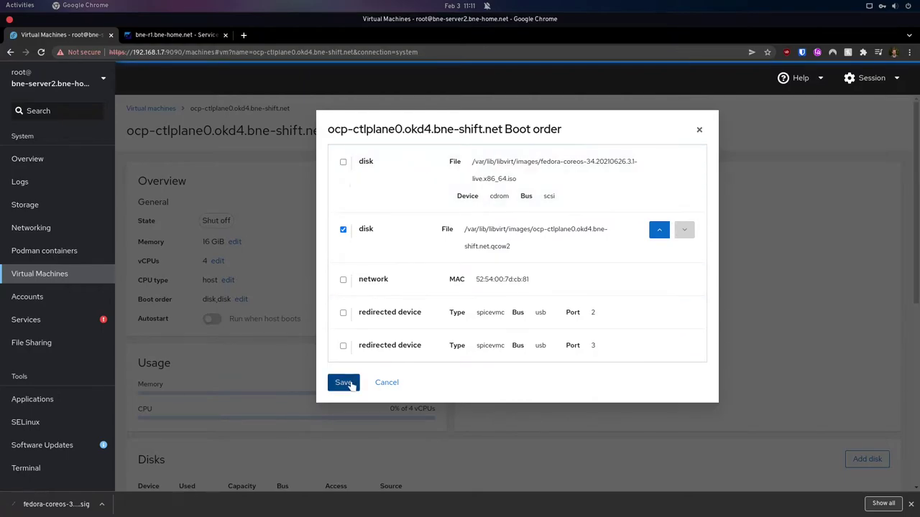
pyautogui.click(344, 382)
pyautogui.click(352, 130)
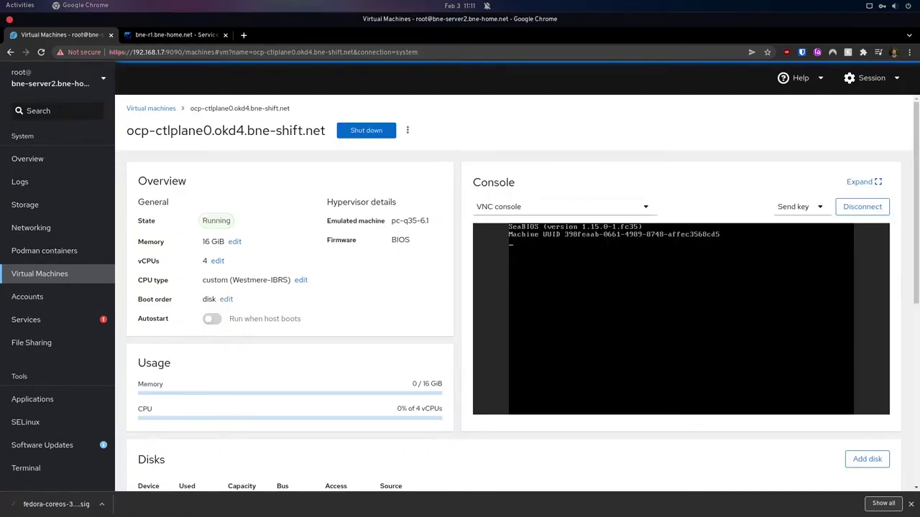
pyautogui.click(855, 181)
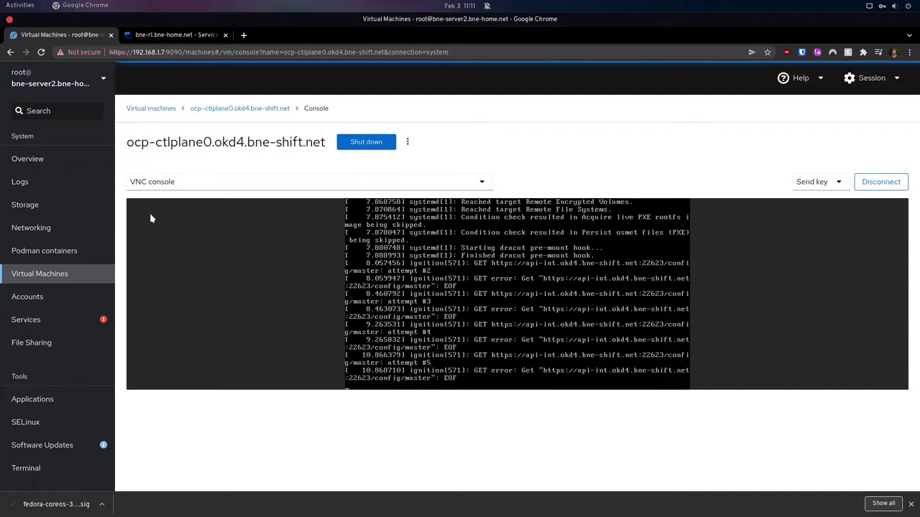
# Step: Check the terminal window, then return to the browser console
pyautogui.press('super')
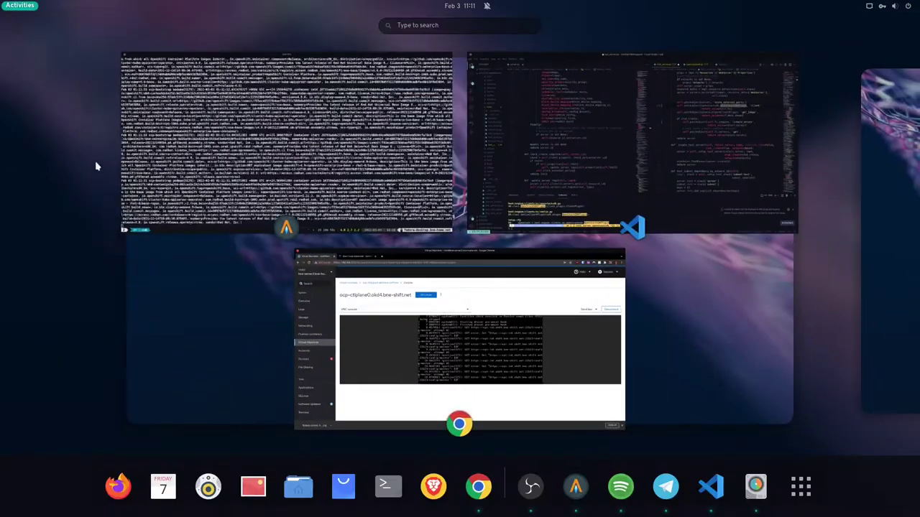
pyautogui.click(144, 166)
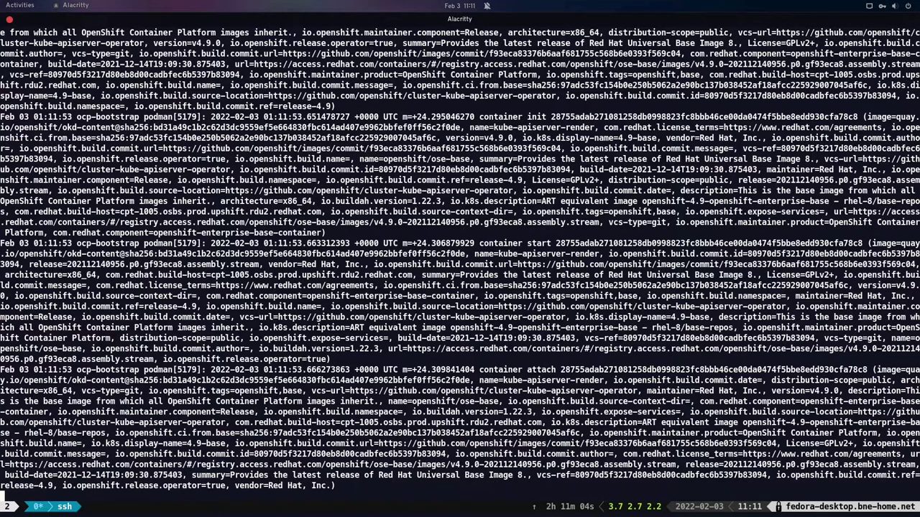
pyautogui.press('super')
pyautogui.click(456, 338)
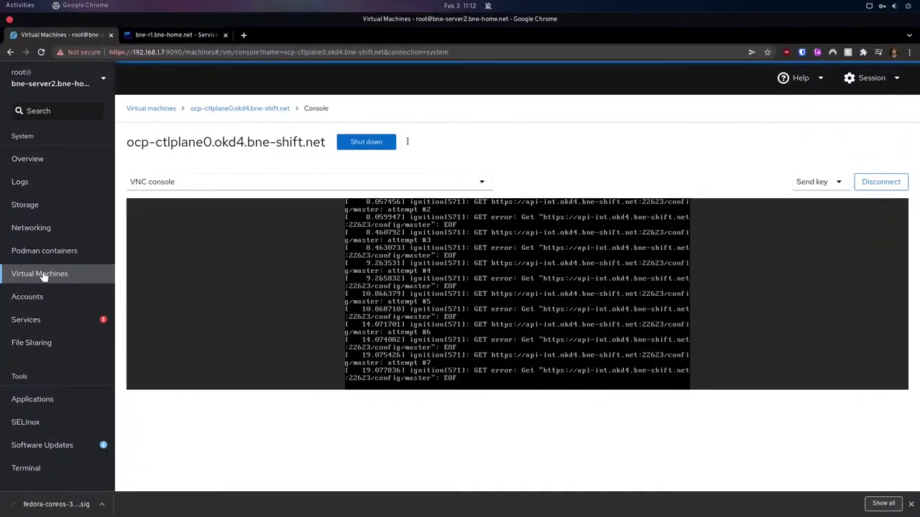
pyautogui.click(45, 278)
pyautogui.click(207, 442)
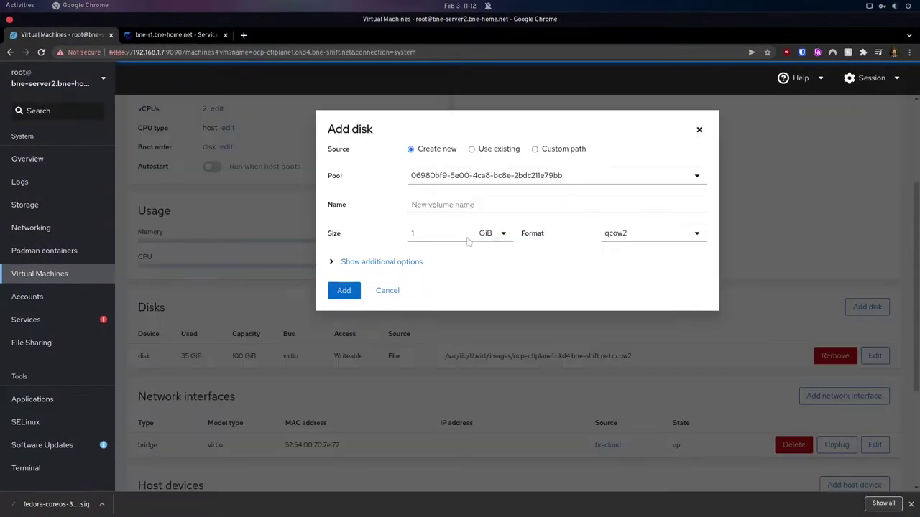
pyautogui.click(535, 149)
pyautogui.write('/var/lib/libvirt/image')
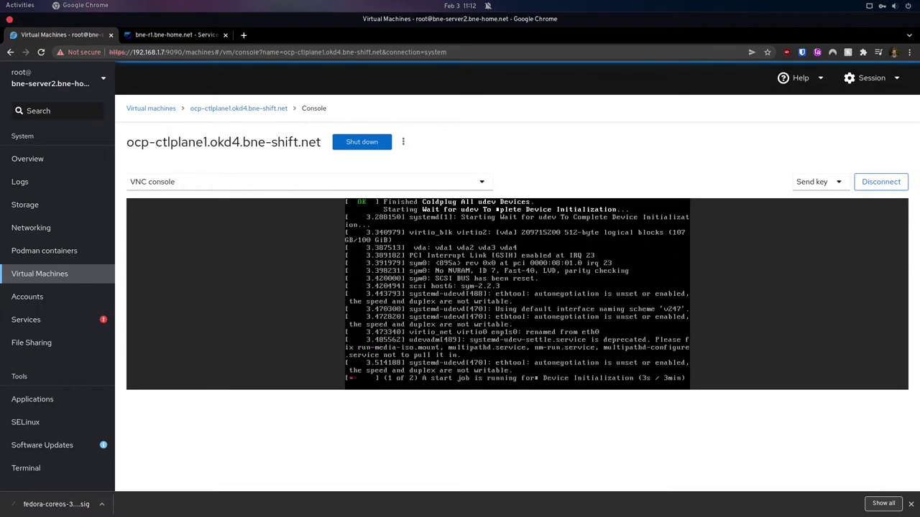
pyautogui.write('sudo coreos-installer install /dev/vda --ignition-url http://ocp4-httpd/master.ign --insecure-ignition')
pyautogui.press('Return')
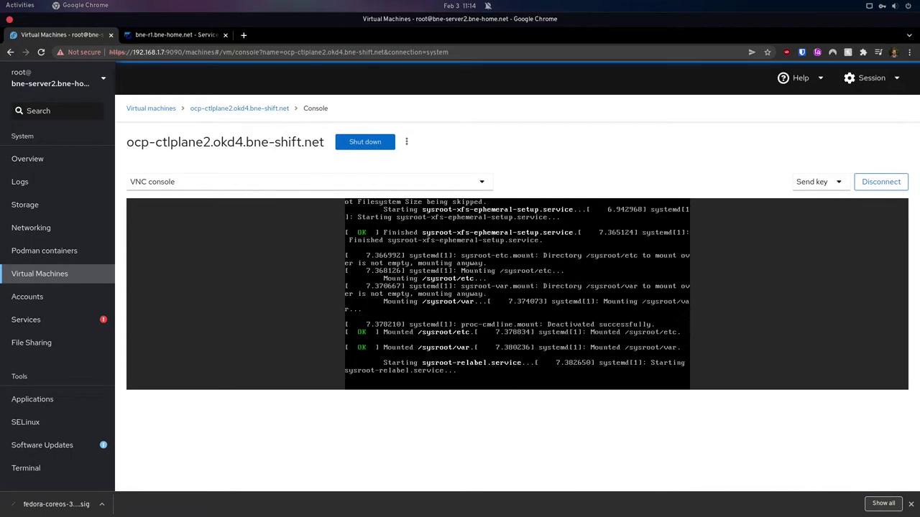
# Step: Run the same coreos-installer install to /dev/vda with master.ign on ocp-ctlplane2
pyautogui.scroll(-1, 514, 323)
pyautogui.write('sudo coreos-installer install /dev/vda --ignition-url http://ocp4-httpd/master.ign --insecure-ignition')
pyautogui.press('Return')
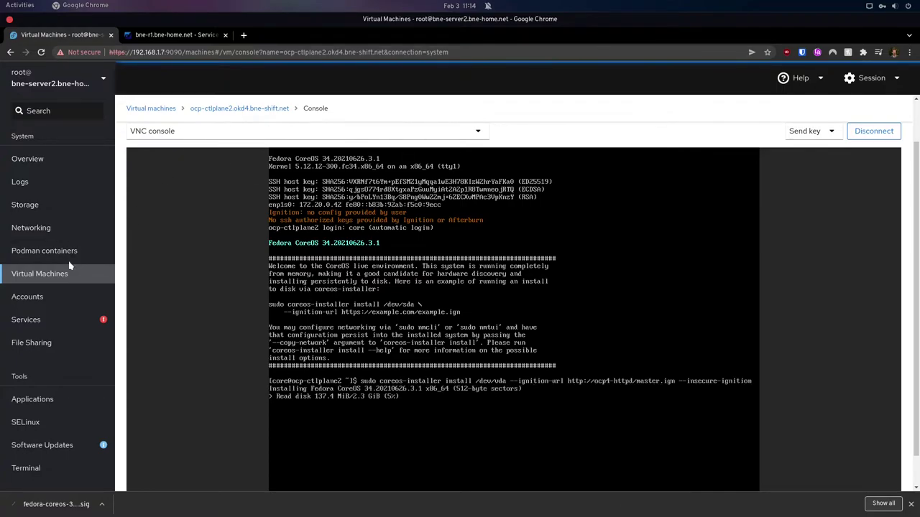
# Step: Reopen ocp-ctlplane0's details, then go to the terminal following the bootstrap journal
pyautogui.click(62, 279)
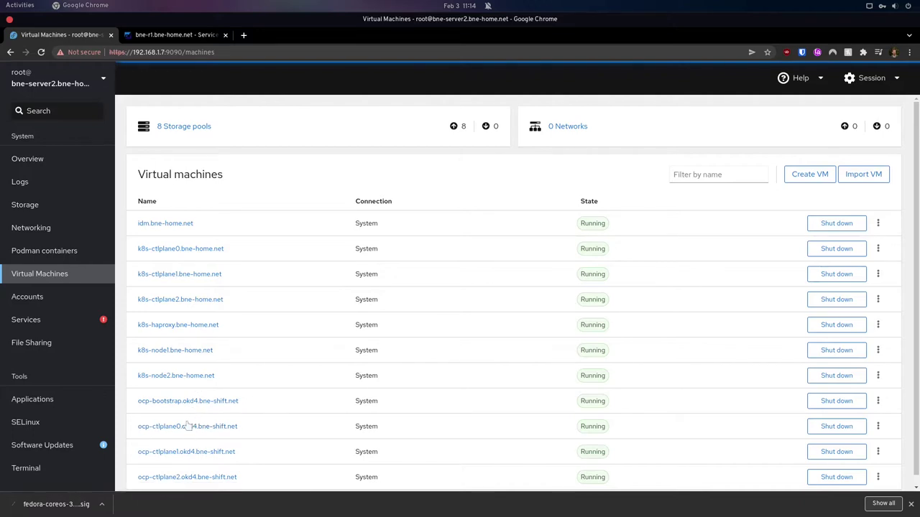
pyautogui.click(187, 426)
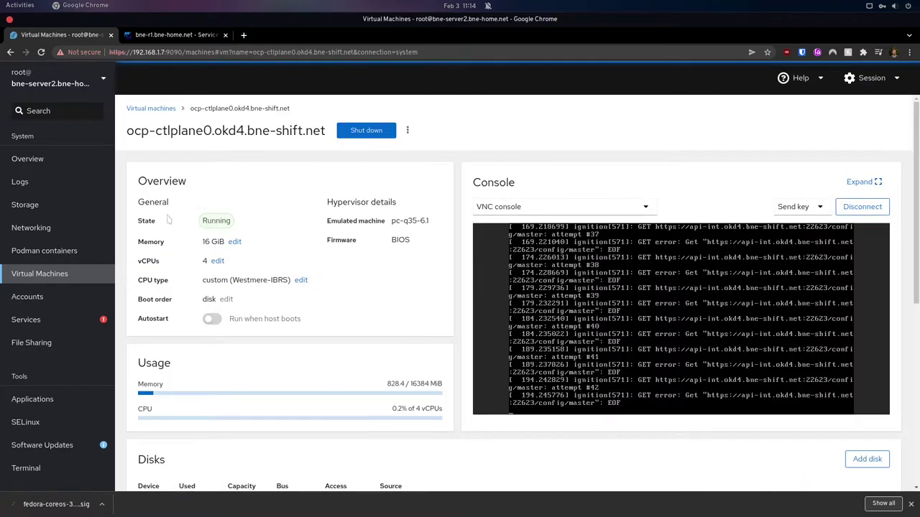
pyautogui.press('super')
pyautogui.click(222, 189)
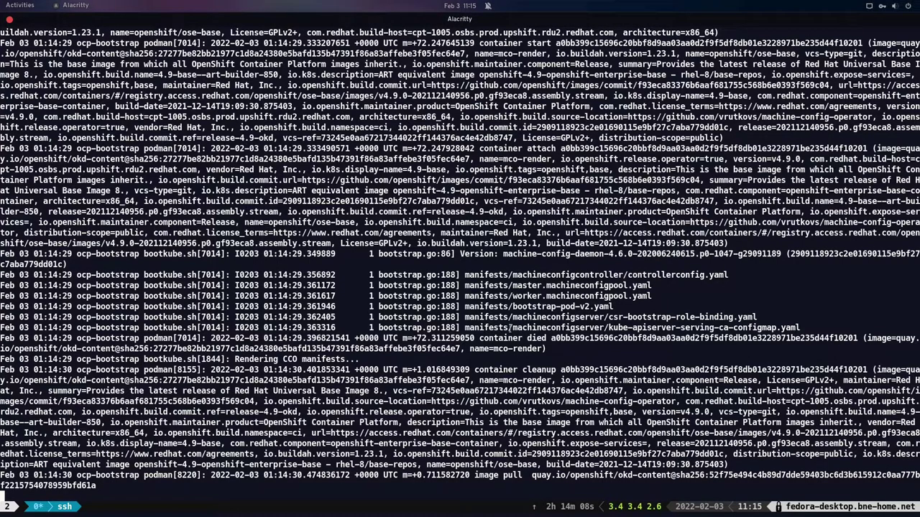
# Step: In a new tmux window, change to the okd folder and export KUBECONFIG=bne-shift/auth/kubeconfig
pyautogui.hotkey('ctrl', 'b')
pyautogui.write('ccd Documents/')
pyautogui.press('Right')
pyautogui.press('Return')
pyautogui.hotkey('ctrl', 'r')
pyautogui.write('export')
pyautogui.press('Return')
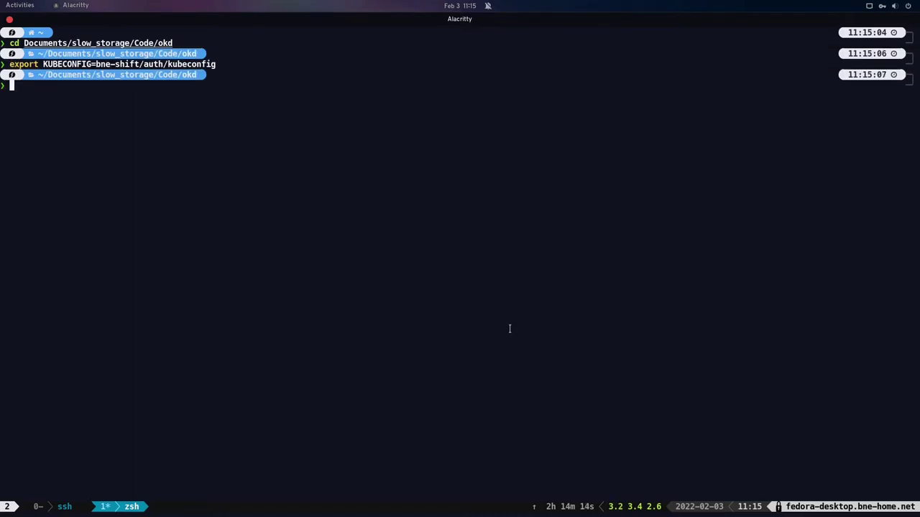
# Step: Run oc get co to list the cluster operators
pyautogui.write('oc get co')
pyautogui.press('Return')
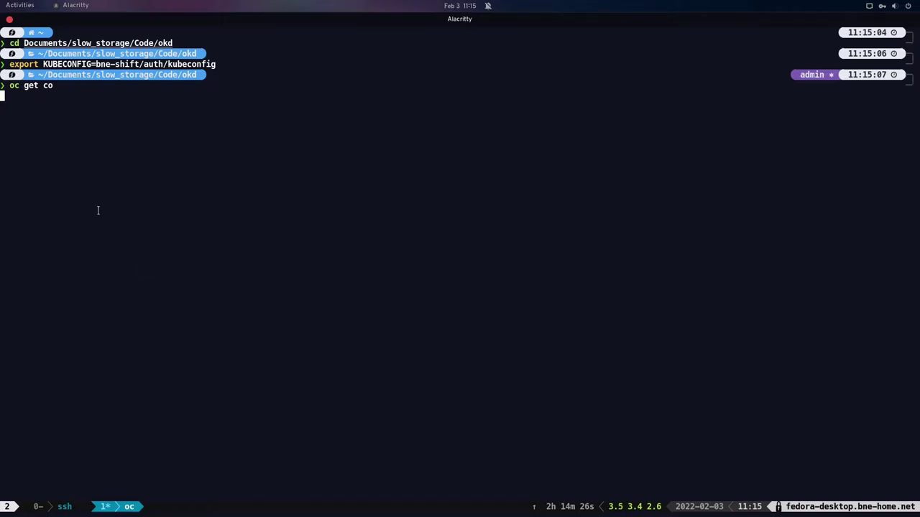
pyautogui.press('super')
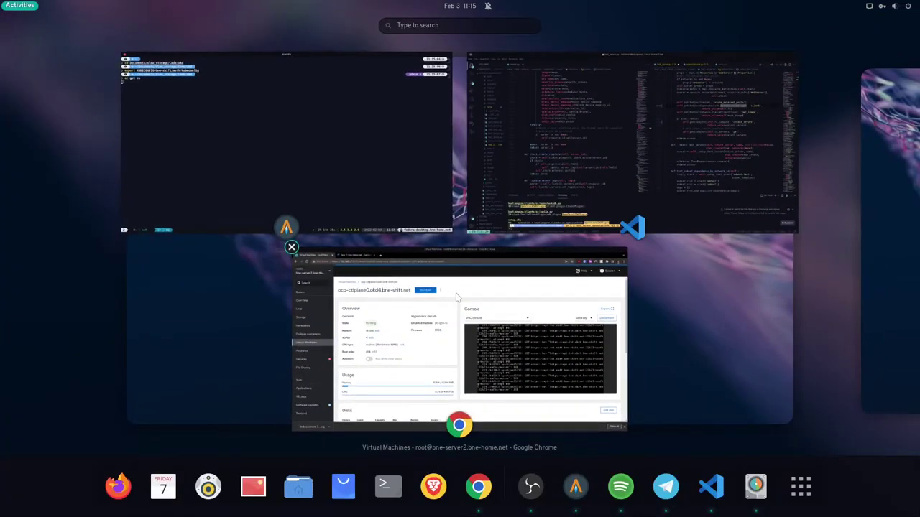
# Step: Open ocp-ctlplane2 and shut it down with sudo poweroff from its console
pyautogui.click(456, 297)
pyautogui.click(19, 275)
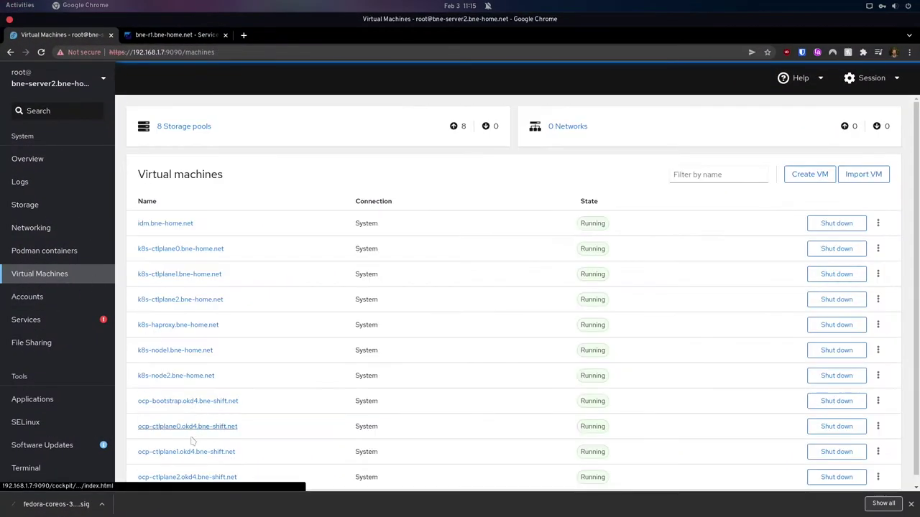
pyautogui.click(183, 478)
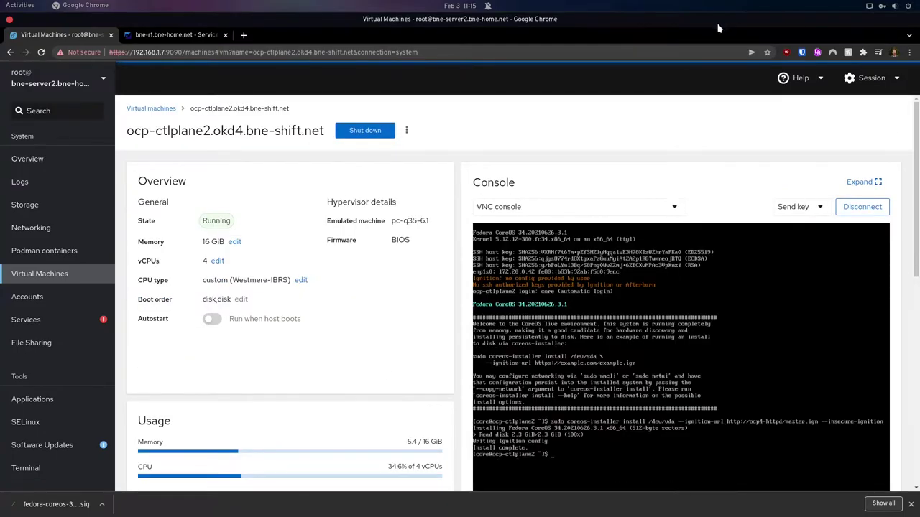
pyautogui.click(683, 359)
pyautogui.write('sudo poweroff')
pyautogui.press('Return')
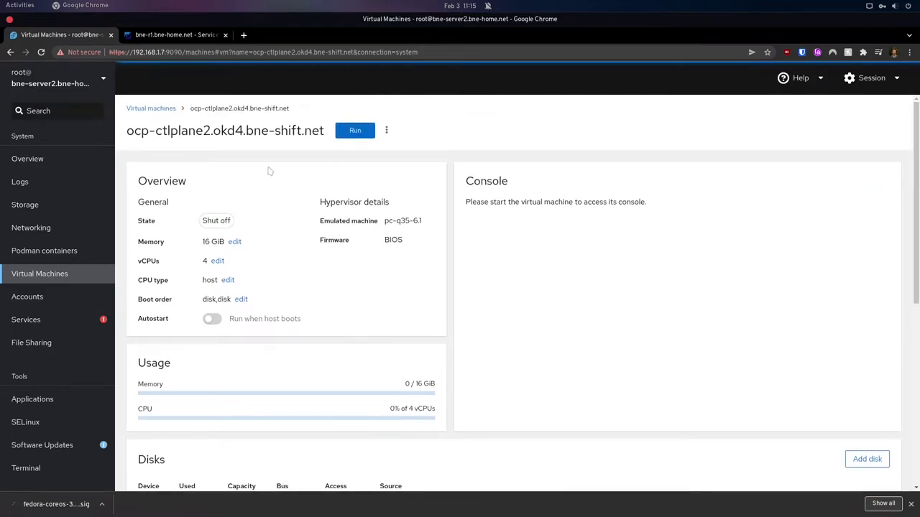
# Step: Remove the CoreOS live ISO from ocp-ctlplane2's boot order, save, and start it again
pyautogui.click(241, 299)
pyautogui.click(343, 162)
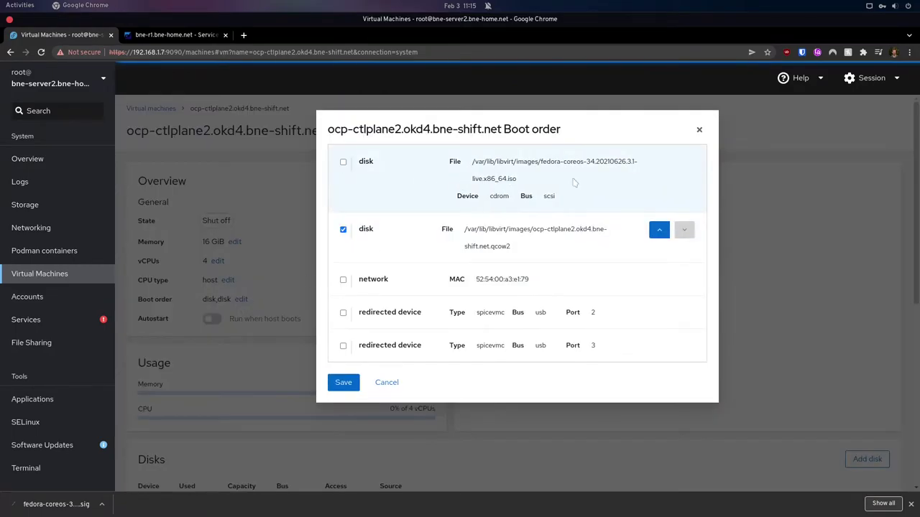
pyautogui.click(343, 382)
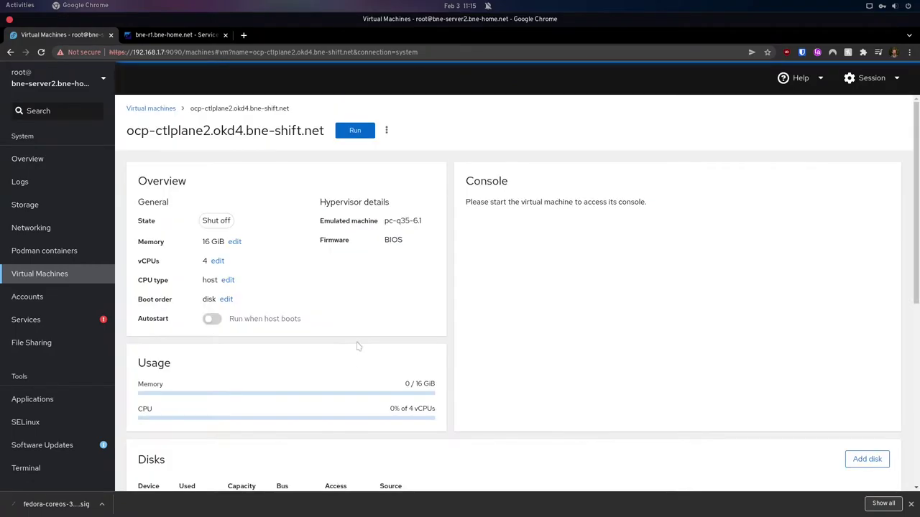
pyautogui.click(366, 133)
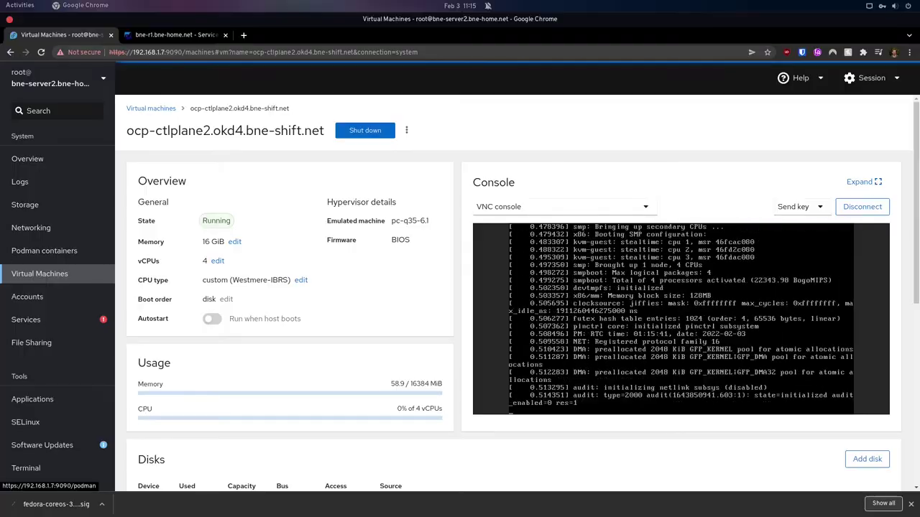
pyautogui.press('super')
pyautogui.click(189, 153)
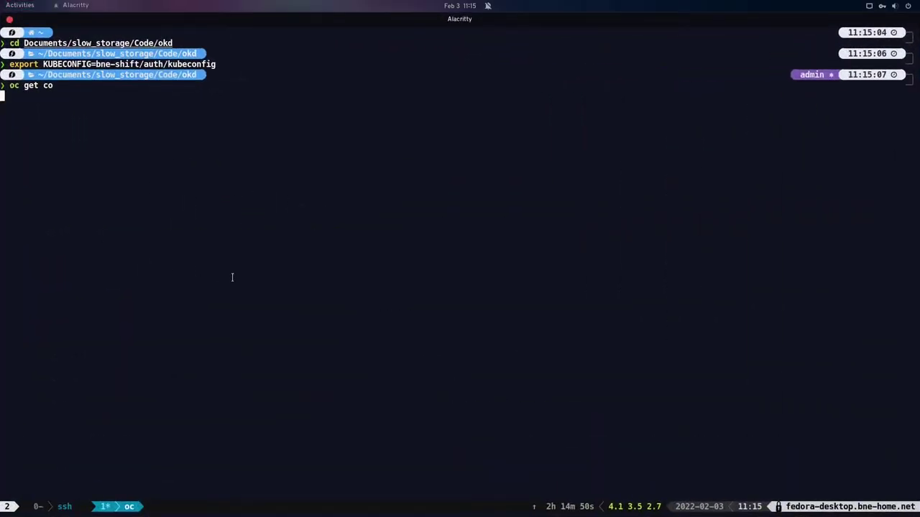
# Step: Replace oc get co with openshift-install --dir bne-shift wait-for bootstrap-complete --log-level debug, then view tmux window 0
pyautogui.hotkey('ctrl', 'c')
pyautogui.write('./openshift-install --dir')
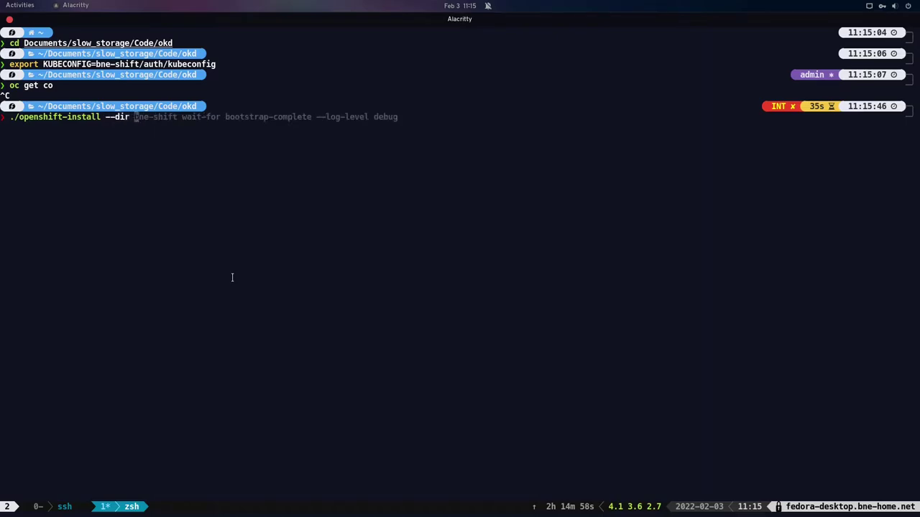
pyautogui.press('Right')
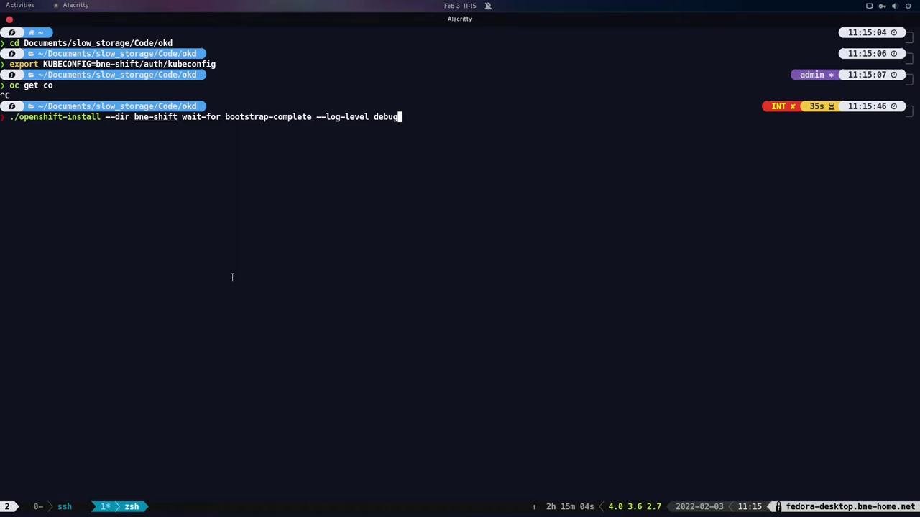
pyautogui.press('Return')
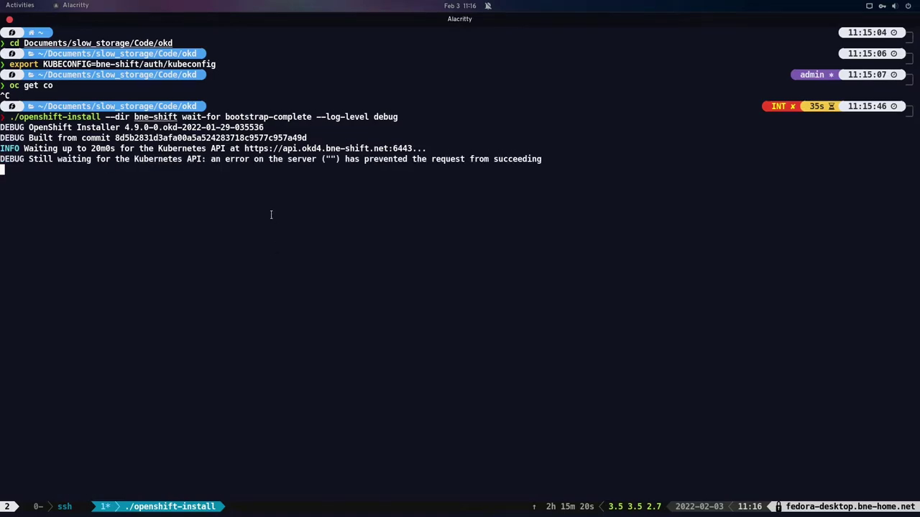
pyautogui.hotkey('ctrl', 'b')
pyautogui.press('0')
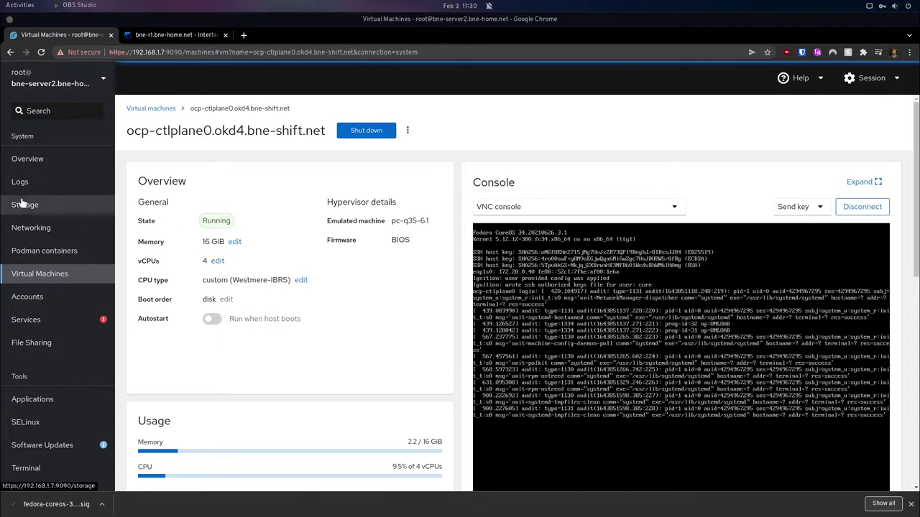
# Step: In tmux window 1, stop the bootstrap wait and check cluster operators with oc get co
pyautogui.press('super')
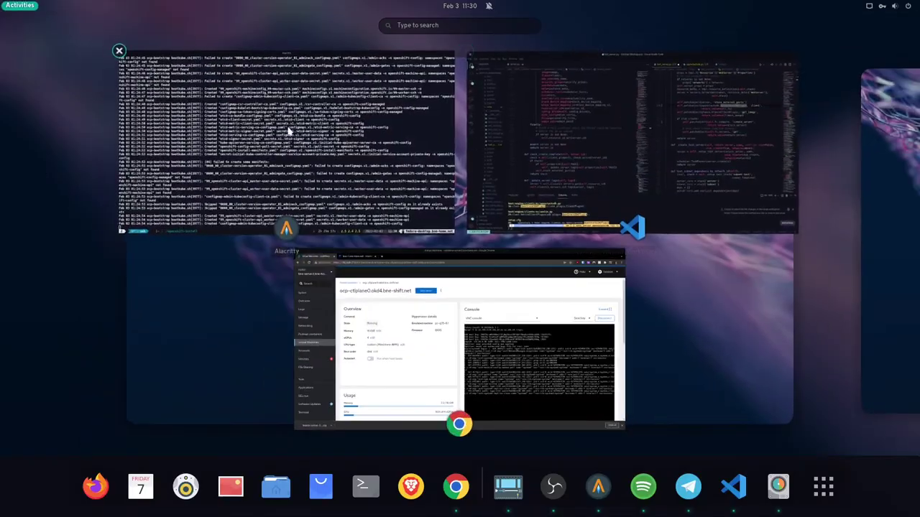
pyautogui.click(291, 137)
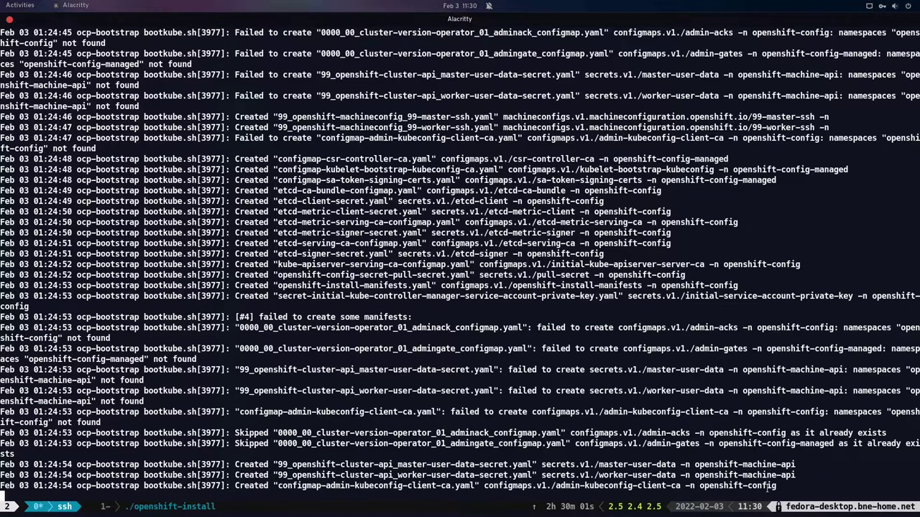
pyautogui.hotkey('ctrl', 'b')
pyautogui.press('1')
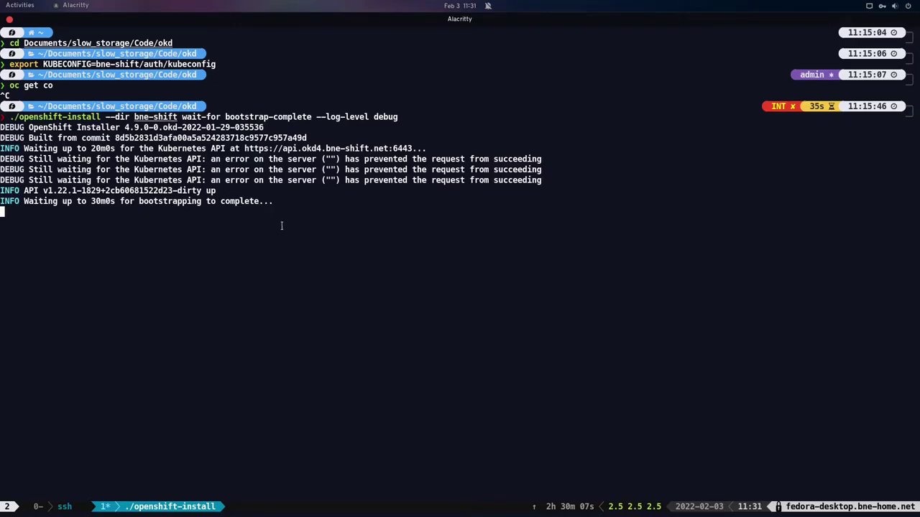
pyautogui.hotkey('ctrl', 'c')
pyautogui.write('oc get')
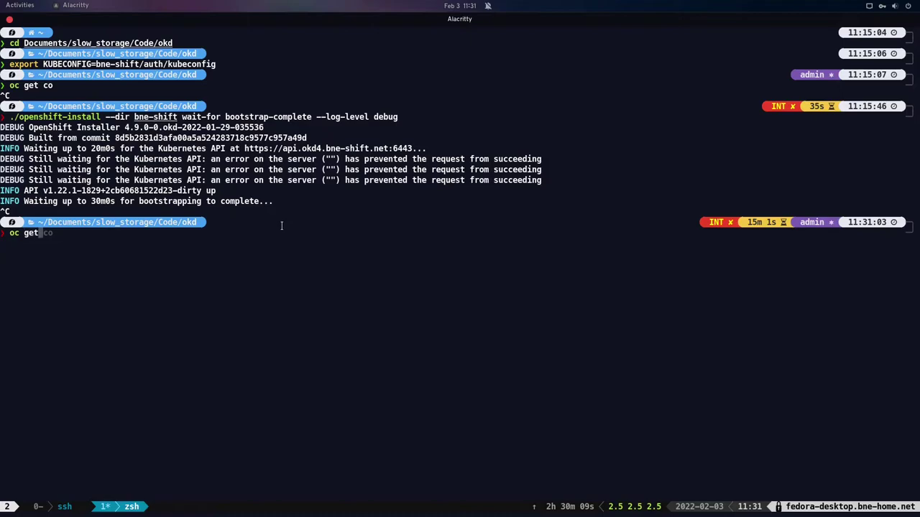
pyautogui.write(' co')
pyautogui.press('Return')
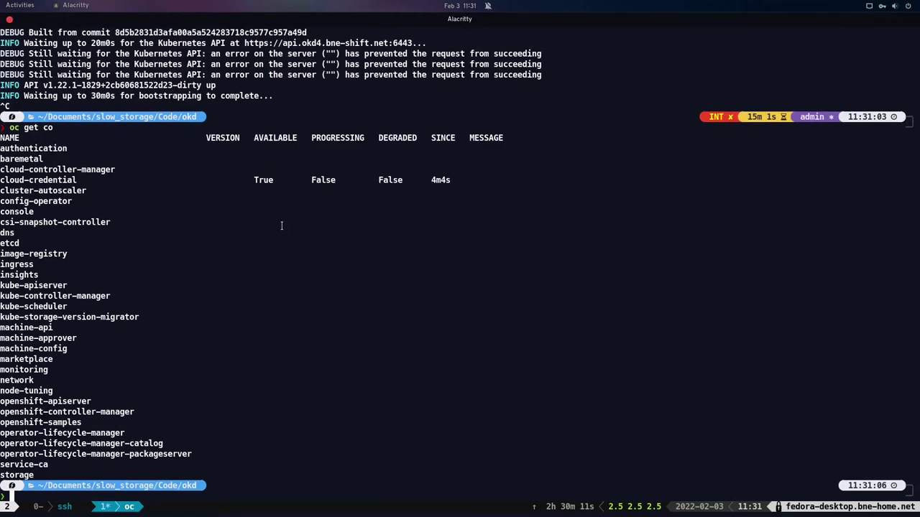
# Step: List the cluster nodes and the certificate signing requests
pyautogui.write('oc get nodes')
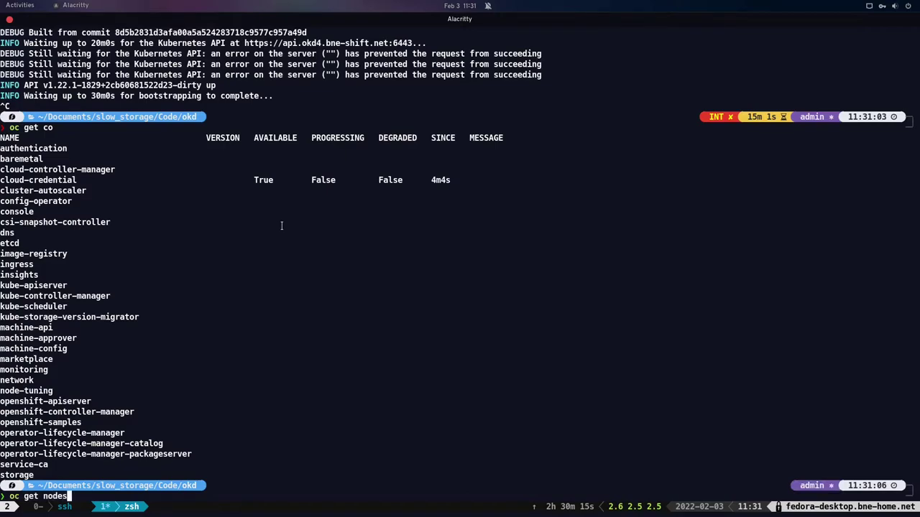
pyautogui.press('Return')
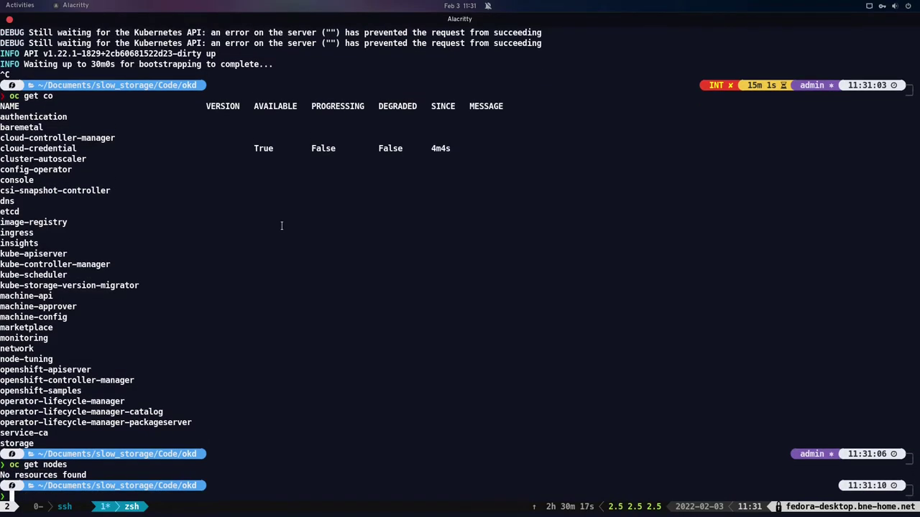
pyautogui.write('oc get csr')
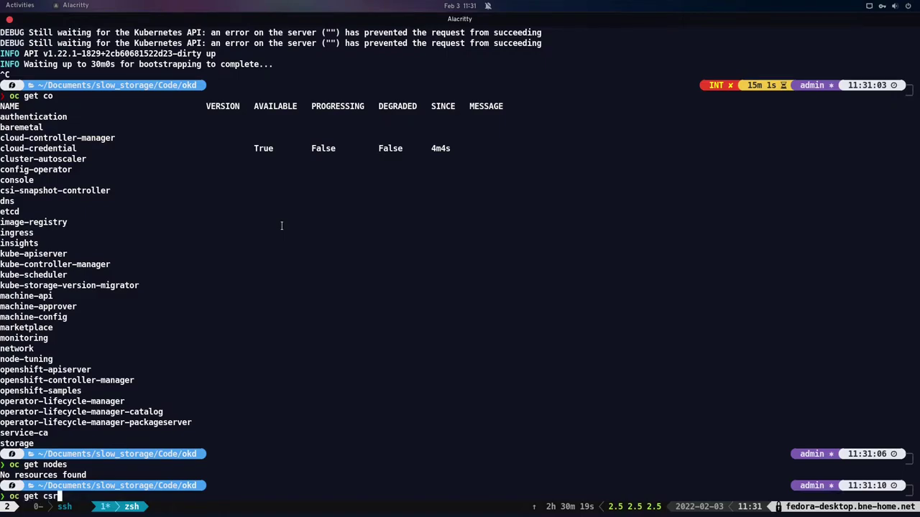
pyautogui.press('Return')
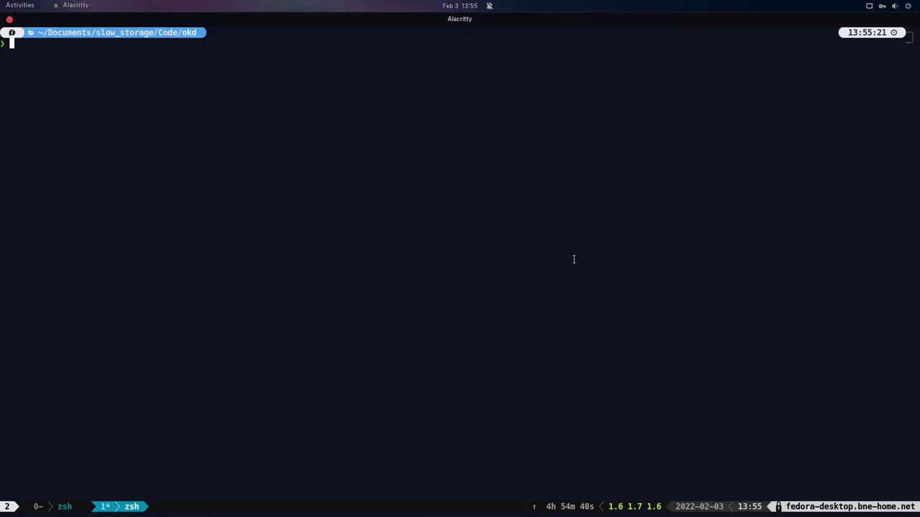
# Step: Run oc get nodes again to confirm all three control-plane nodes are Ready
pyautogui.write('oc nodes')
pyautogui.press('BackSpace')
pyautogui.press('BackSpace')
pyautogui.press('BackSpace')
pyautogui.press('BackSpace')
pyautogui.press('BackSpace')
pyautogui.write('get nodes')
pyautogui.press('Return')
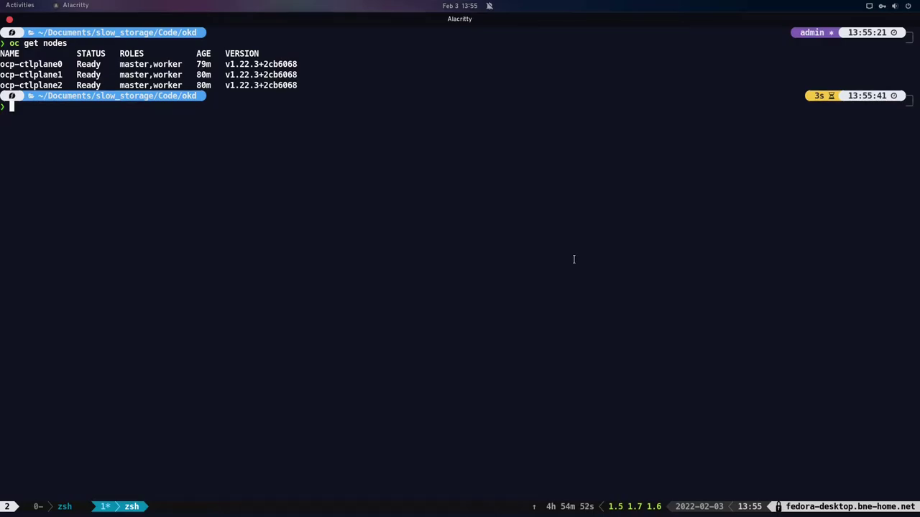
# Step: Run oc get co and scroll back in tmux to inspect the wrapped authentication operator row
pyautogui.write('oc get co')
pyautogui.press('Return')
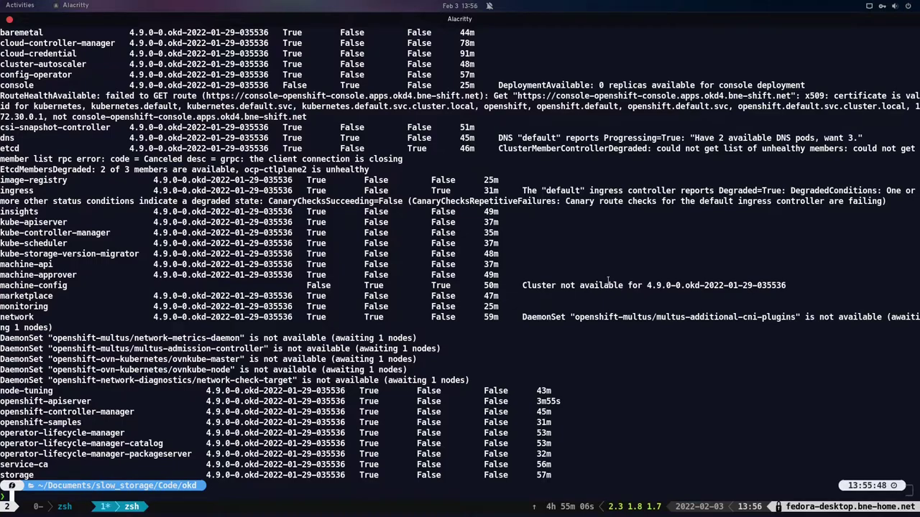
pyautogui.scroll(3, 607, 280)
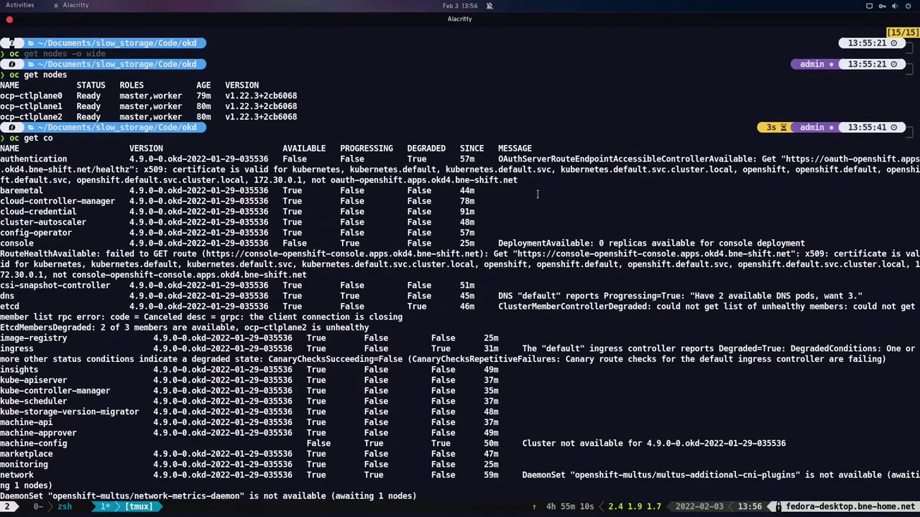
pyautogui.moveTo(520, 179); pyautogui.dragTo(3, 159)
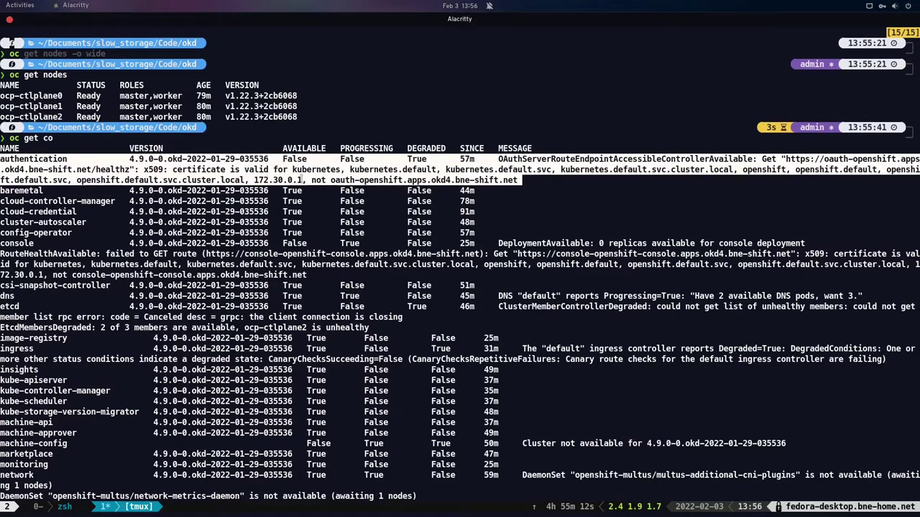
pyautogui.click(442, 173)
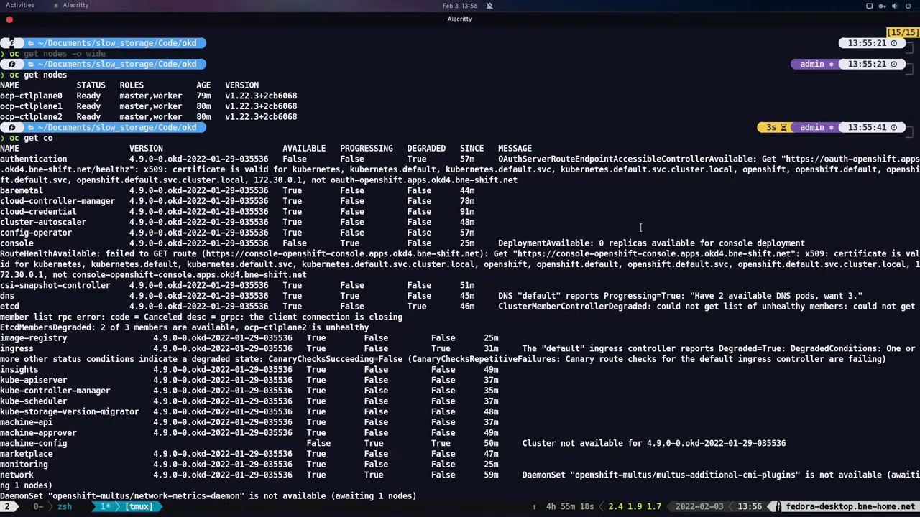
pyautogui.press('q')
pyautogui.press('Return')
pyautogui.press('Return')
pyautogui.press('Return')
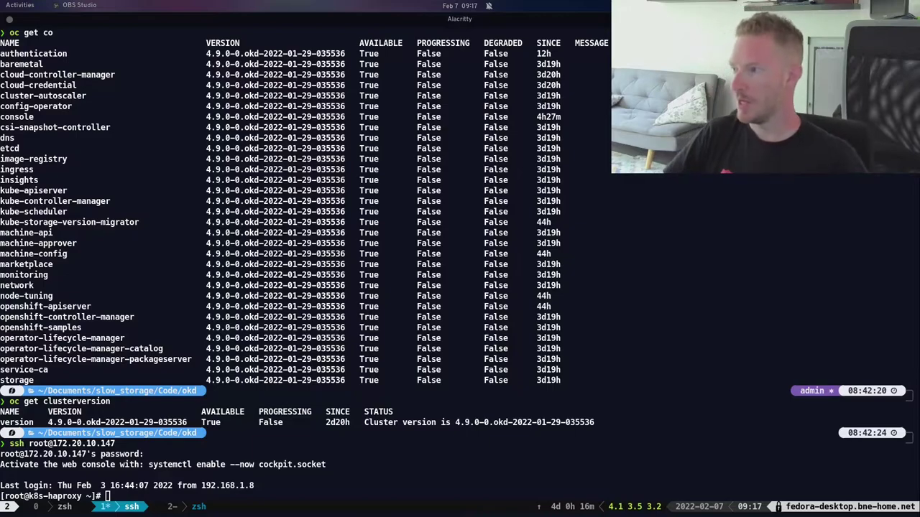
# Step: Focus the terminal holding the root shell on k8s-haproxy
pyautogui.click(804, 293)
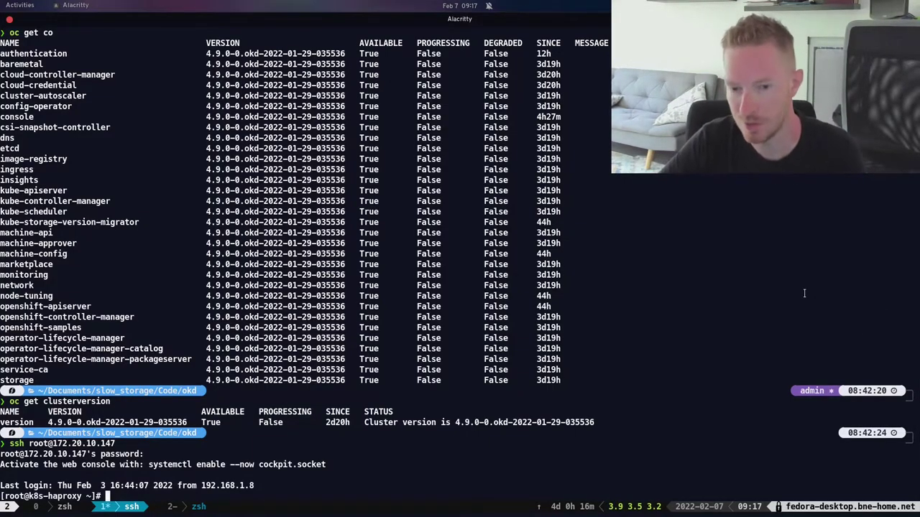
# Step: Open /etc/haproxy/haproxy.cfg in vi
pyautogui.write('vi /etc/haproxy/h')
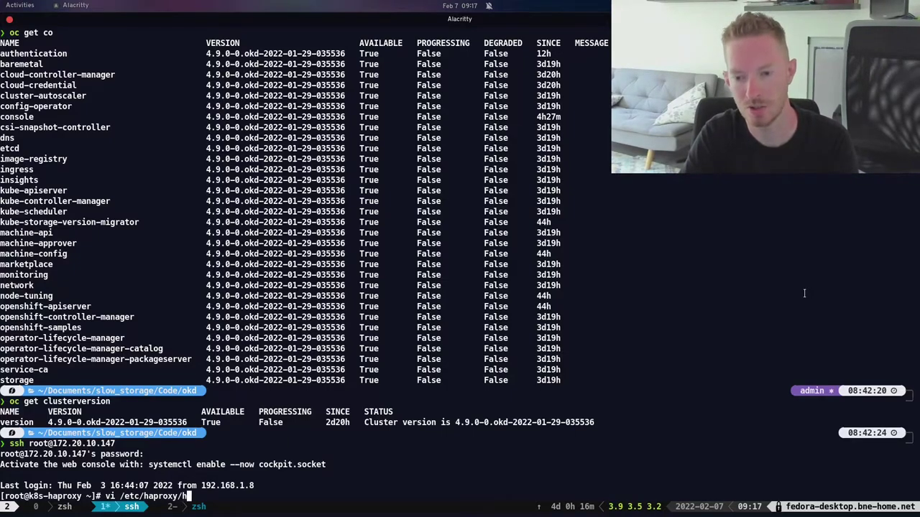
pyautogui.press('Tab')
pyautogui.press('Return')
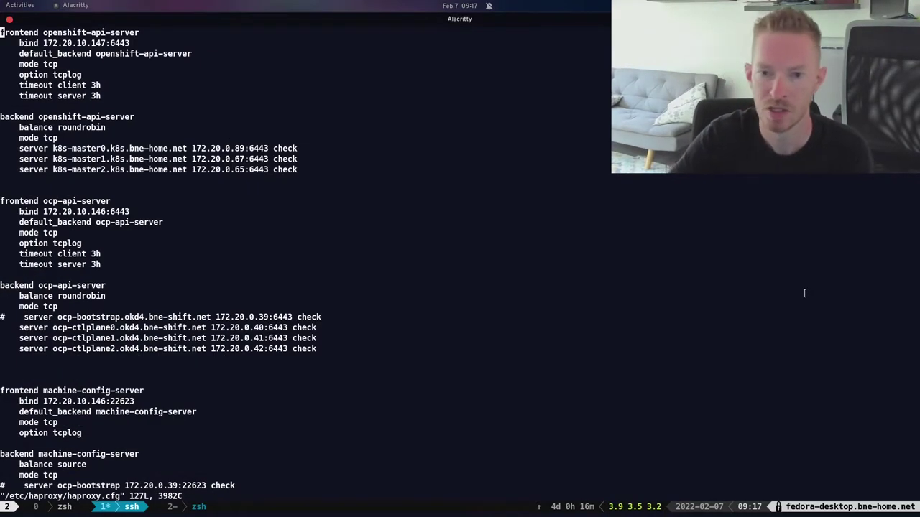
# Step: Move through haproxy.cfg past the API backends to the ocp-ingress-router-443 listener's servers
pyautogui.press('j')
pyautogui.press('j')
pyautogui.press('j')
pyautogui.press('j')
pyautogui.press('j')
pyautogui.press('j')
pyautogui.press('j')
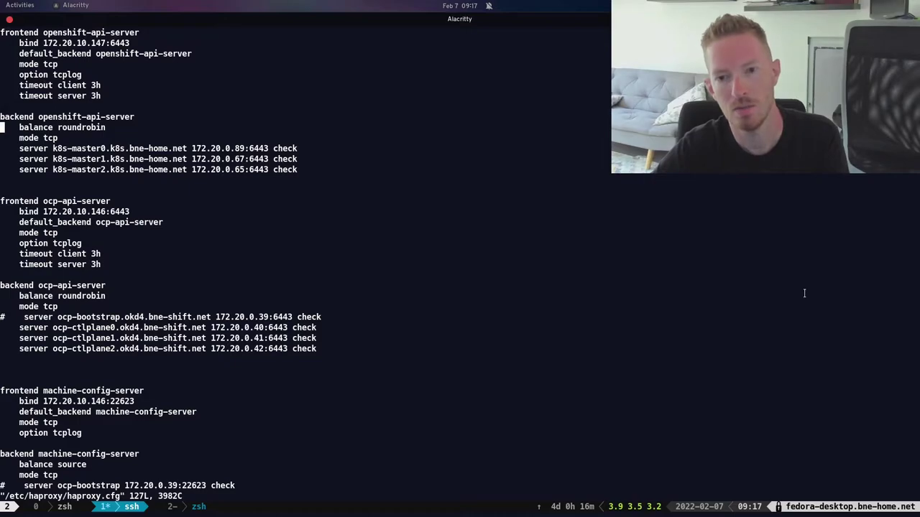
pyautogui.press('j')
pyautogui.press('}')
pyautogui.press('}')
pyautogui.press('j')
pyautogui.press('j')
pyautogui.press('j')
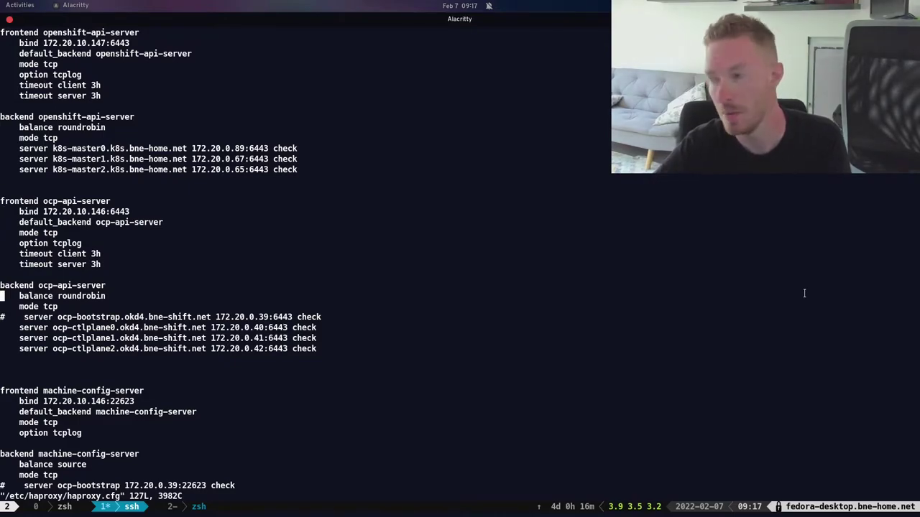
pyautogui.hotkey('ctrl', 'f')
pyautogui.hotkey('ctrl', 'f')
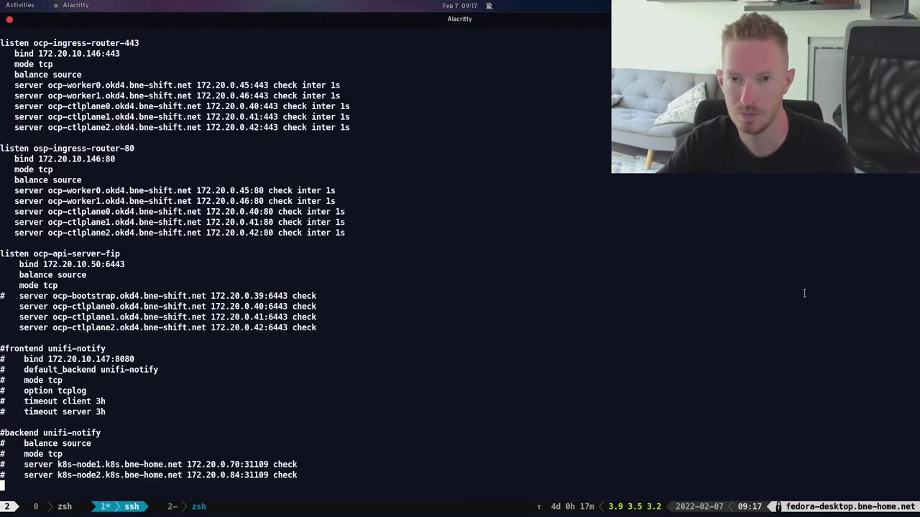
pyautogui.press('k')
pyautogui.press('k')
pyautogui.press('k')
pyautogui.press('k')
pyautogui.press('k')
pyautogui.press('k')
pyautogui.press('k')
pyautogui.press('k')
pyautogui.press('k')
pyautogui.press('k')
pyautogui.press('k')
pyautogui.press('k')
pyautogui.press('k')
pyautogui.press('k')
pyautogui.press('k')
pyautogui.press('k')
pyautogui.press('k')
pyautogui.press('k')
pyautogui.press('k')
pyautogui.press('k')
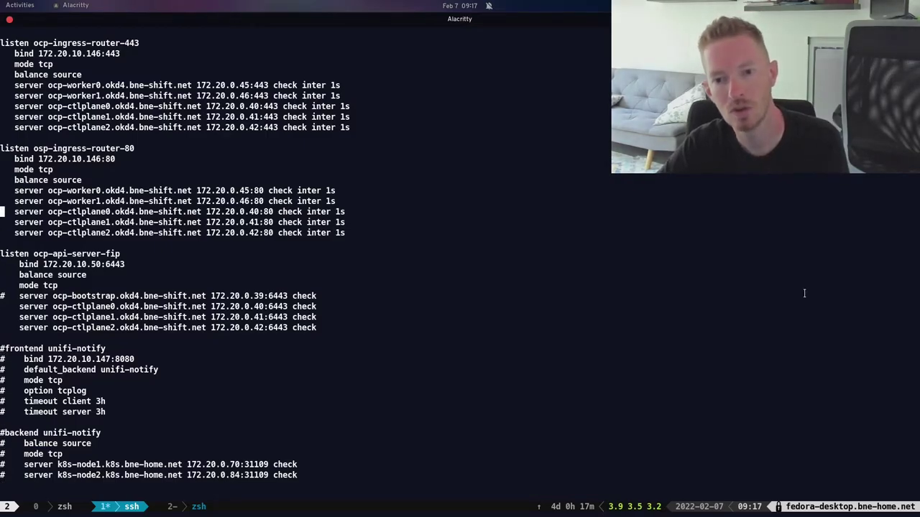
pyautogui.press('k')
pyautogui.press('k')
pyautogui.press('k')
pyautogui.press('k')
pyautogui.press('k')
pyautogui.press('k')
pyautogui.press('k')
pyautogui.press('k')
pyautogui.press('k')
pyautogui.press('k')
pyautogui.press('k')
pyautogui.press('k')
pyautogui.press('k')
pyautogui.press('k')
pyautogui.press('k')
pyautogui.press('k')
pyautogui.press('k')
pyautogui.press('k')
pyautogui.press('k')
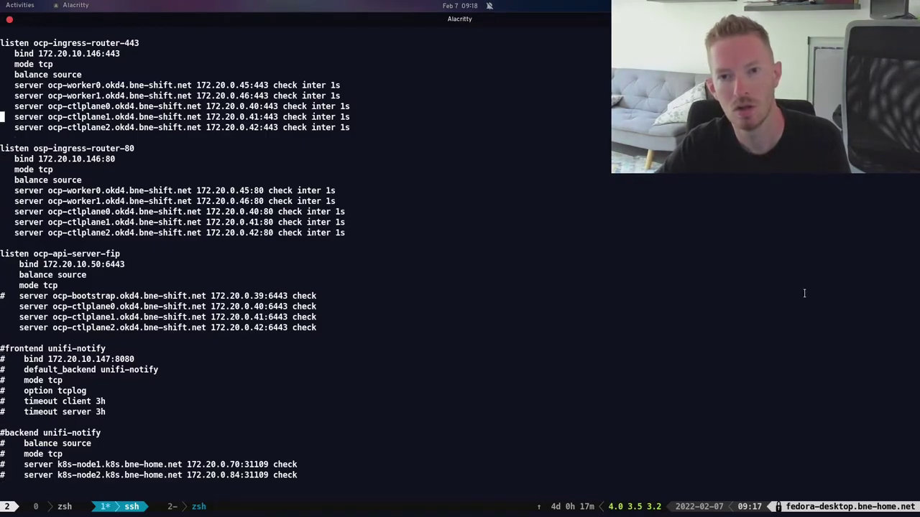
pyautogui.press('j')
pyautogui.press('j')
pyautogui.press('j')
pyautogui.press('j')
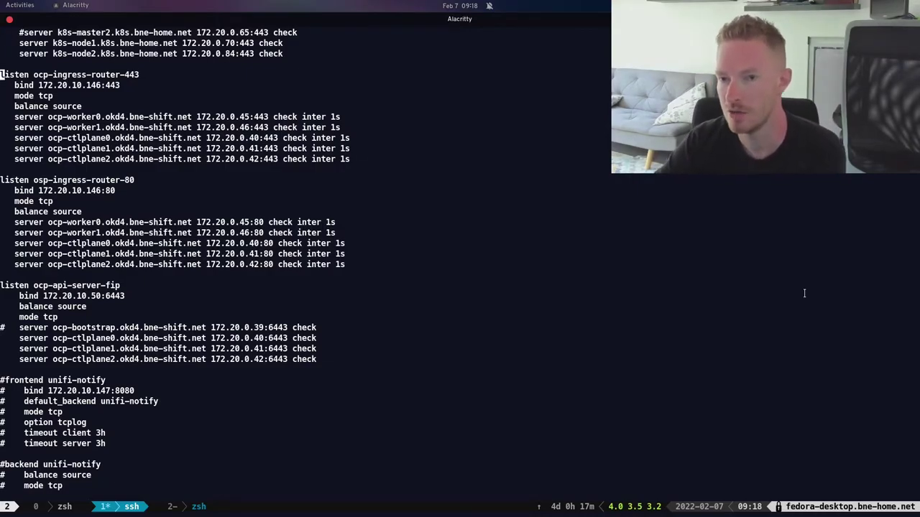
pyautogui.press('j')
pyautogui.press('j')
pyautogui.press('j')
pyautogui.press('j')
pyautogui.press('j')
pyautogui.press('j')
pyautogui.press('w')
pyautogui.press('w')
pyautogui.press('w')
pyautogui.press('w')
pyautogui.press('w')
pyautogui.press('w')
pyautogui.press('w')
pyautogui.press('w')
pyautogui.press('w')
pyautogui.press('w')
pyautogui.press('w')
pyautogui.press('w')
pyautogui.press('w')
pyautogui.press('w')
pyautogui.press('w')
pyautogui.press('w')
pyautogui.press('w')
pyautogui.press('w')
pyautogui.press('w')
pyautogui.press('w')
pyautogui.press('w')
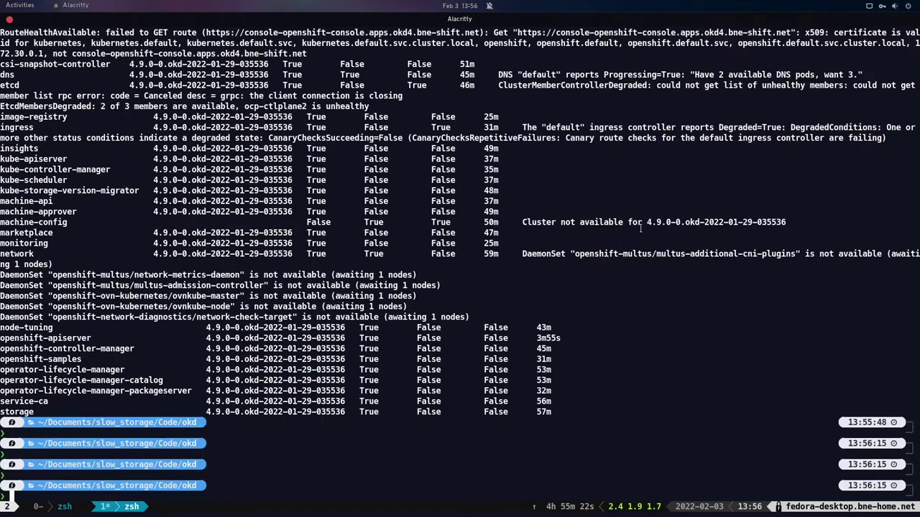
# Step: List pods not Running or Completed with oc get po -A | egrep -v 'Run|Compl'
pyautogui.write('oc get po')
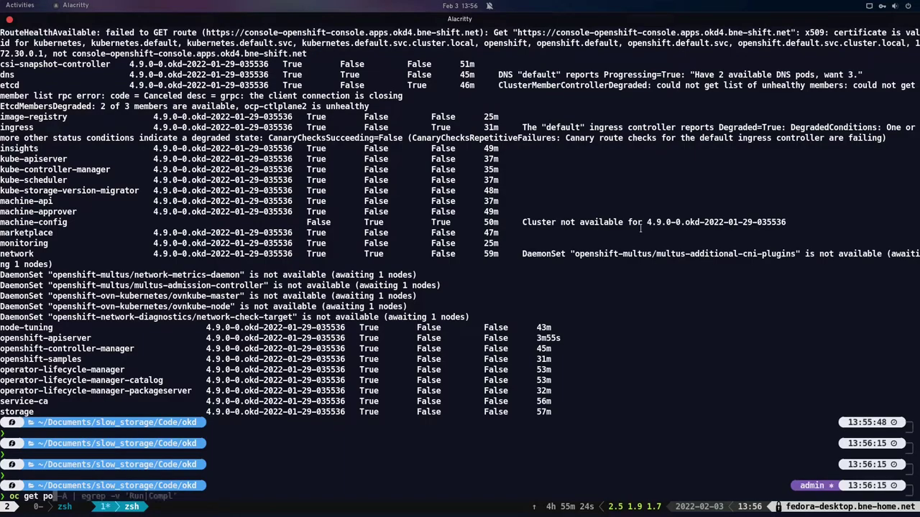
pyautogui.write(' -A')
pyautogui.press('Right')
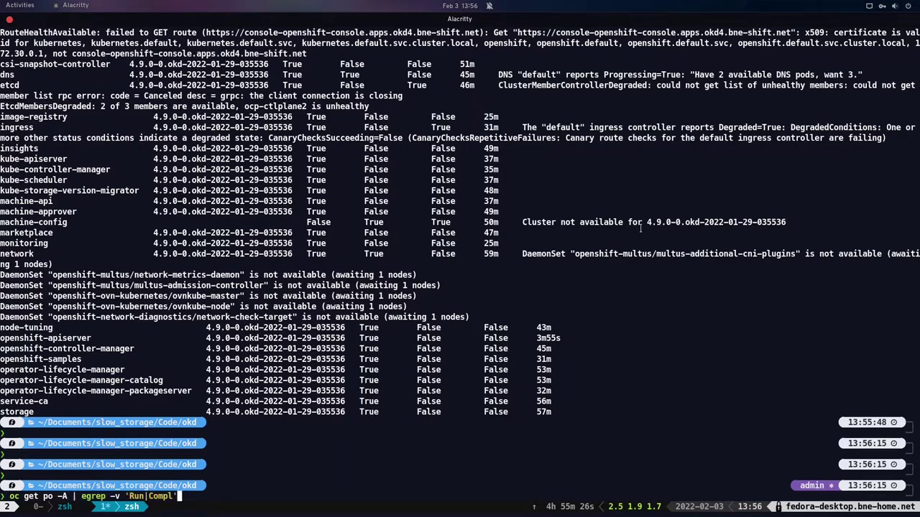
pyautogui.press('Return')
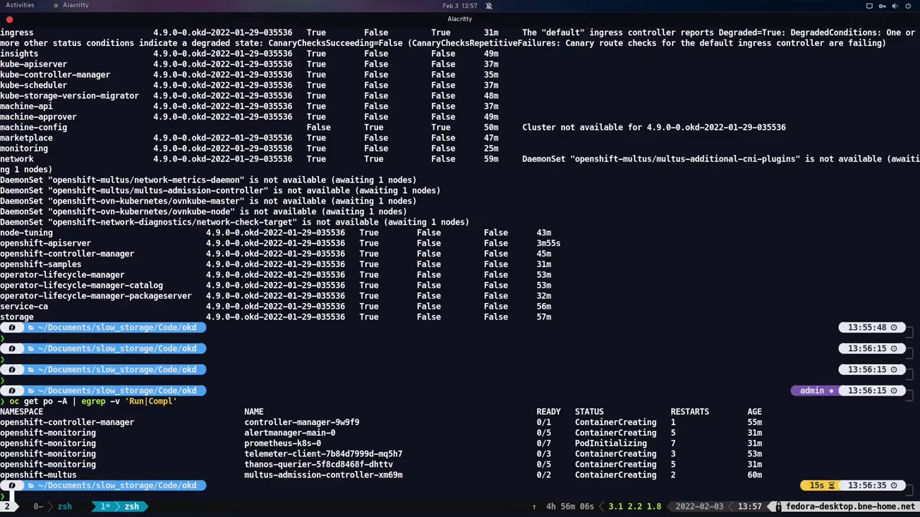
# Step: Shut down the ocp-bootstrap VM from Cockpit's virtual machine list
pyautogui.press('super')
pyautogui.click(454, 305)
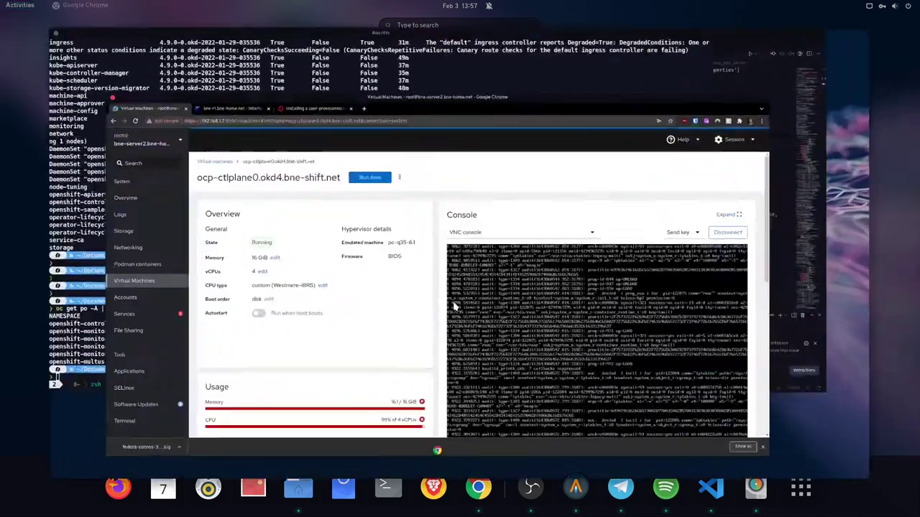
pyautogui.click(67, 277)
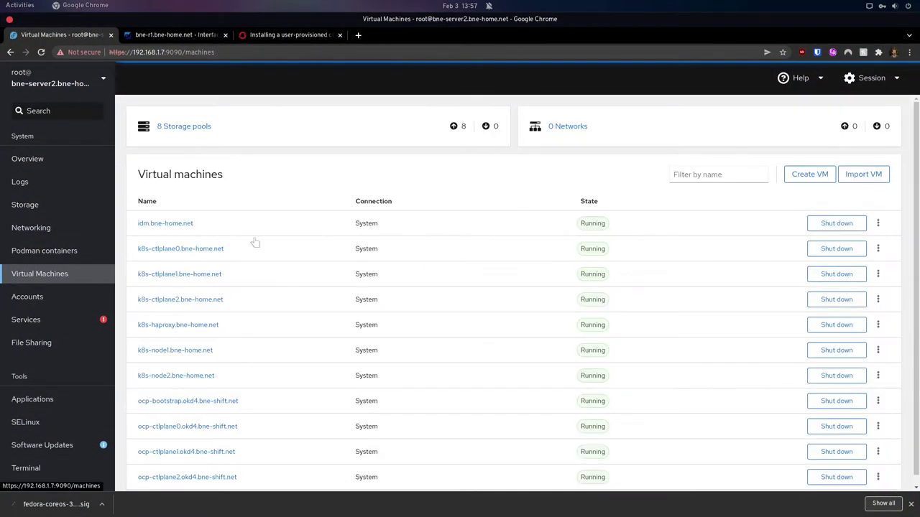
pyautogui.scroll(-1, 241, 288)
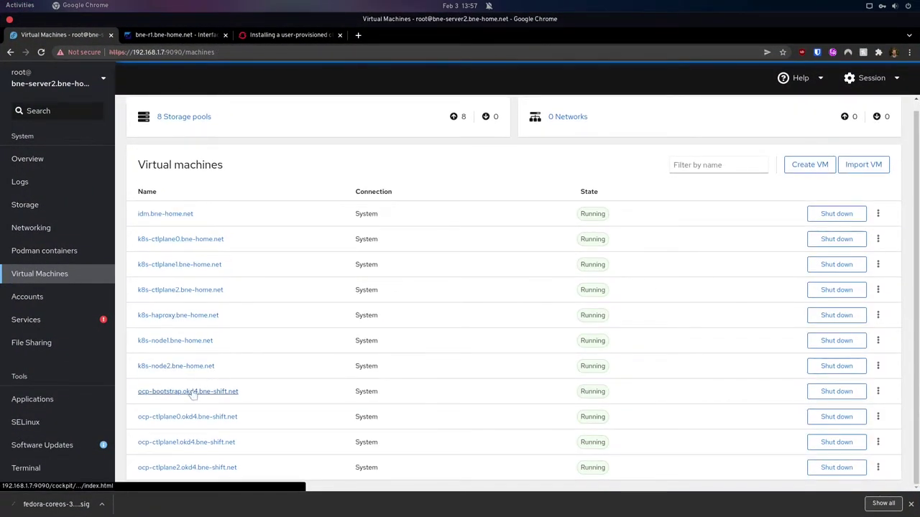
pyautogui.click(848, 394)
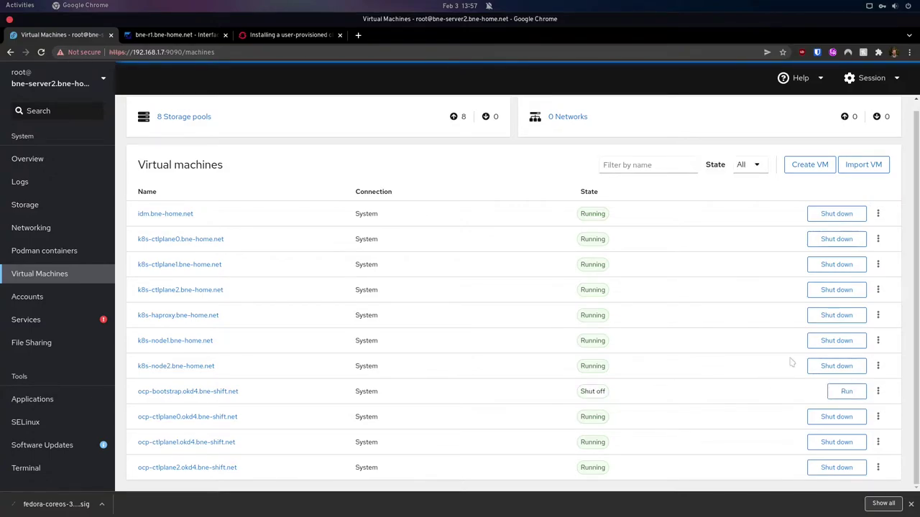
# Step: Start importing ocp-worker0.okd4.bne-shift.net from the ocp-worker0 qcow2 image in /var/lib/libvirt/images
pyautogui.click(863, 165)
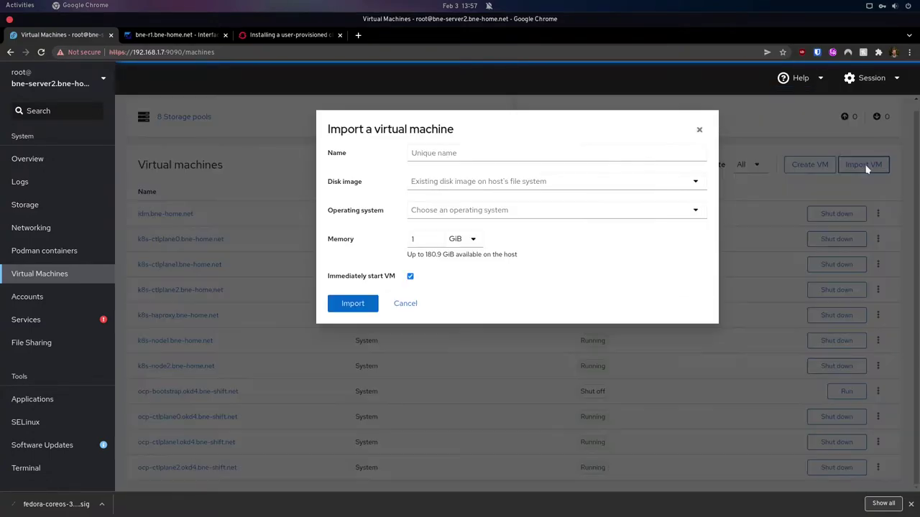
pyautogui.click(455, 153)
pyautogui.write('-mast')
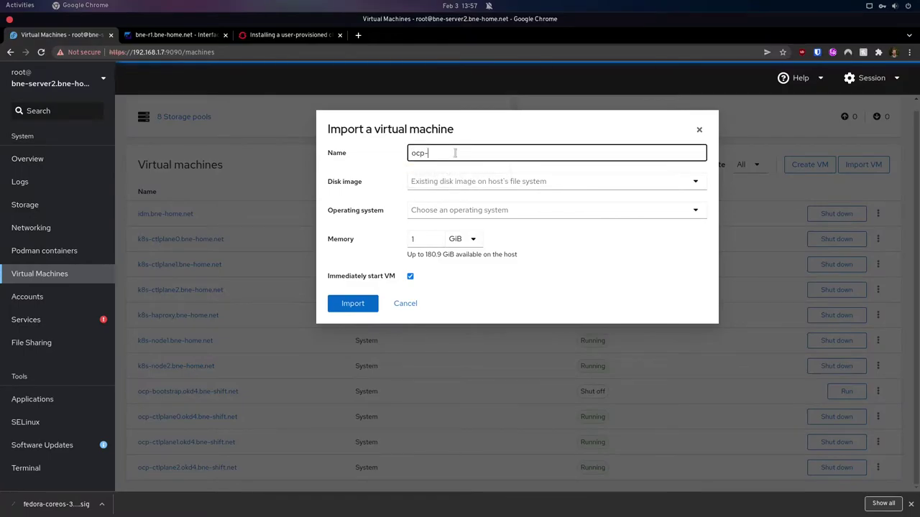
pyautogui.press('BackSpace')
pyautogui.press('BackSpace')
pyautogui.press('BackSpace')
pyautogui.press('BackSpace')
pyautogui.write('worker0.okd4.bne-shift.net')
pyautogui.click(482, 182)
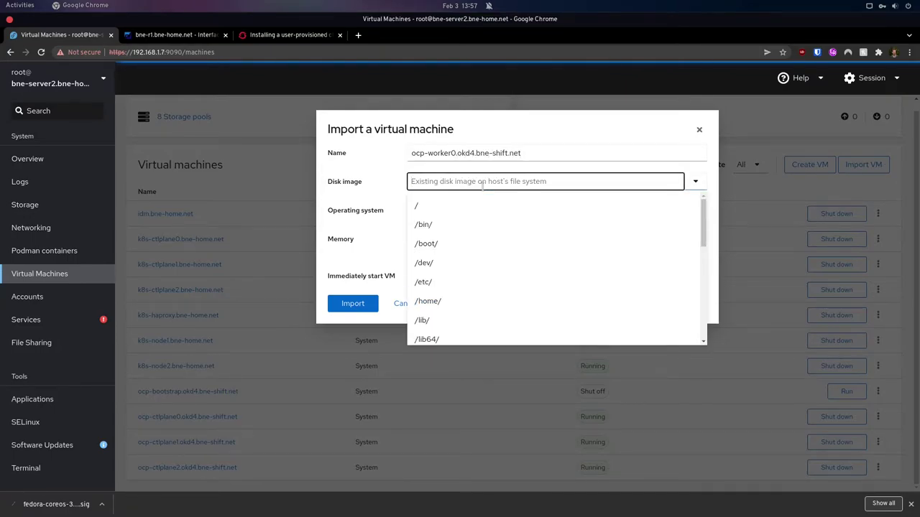
pyautogui.write('/var/lib/libvirt/images/ocp-wo')
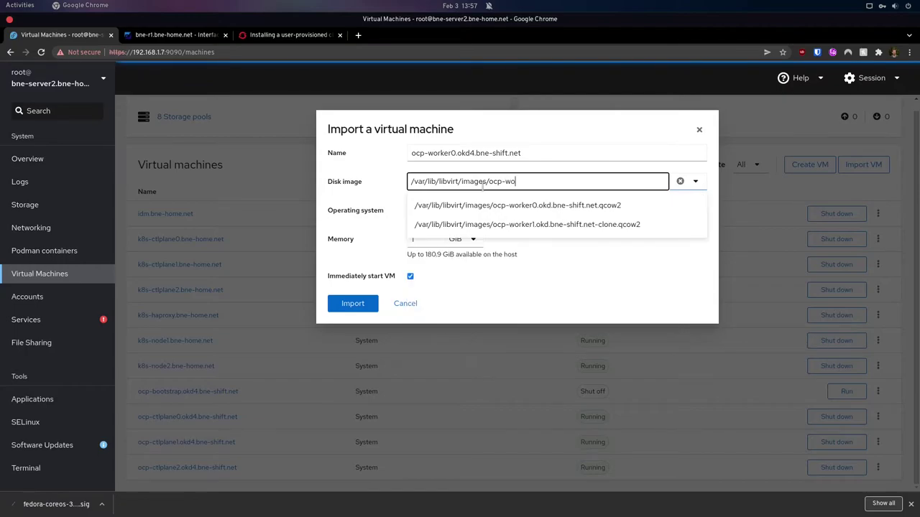
pyautogui.click(530, 205)
# Step: Choose Fedora CoreOS (Stable) and 8 GiB memory, disable immediate start, and import
pyautogui.click(482, 214)
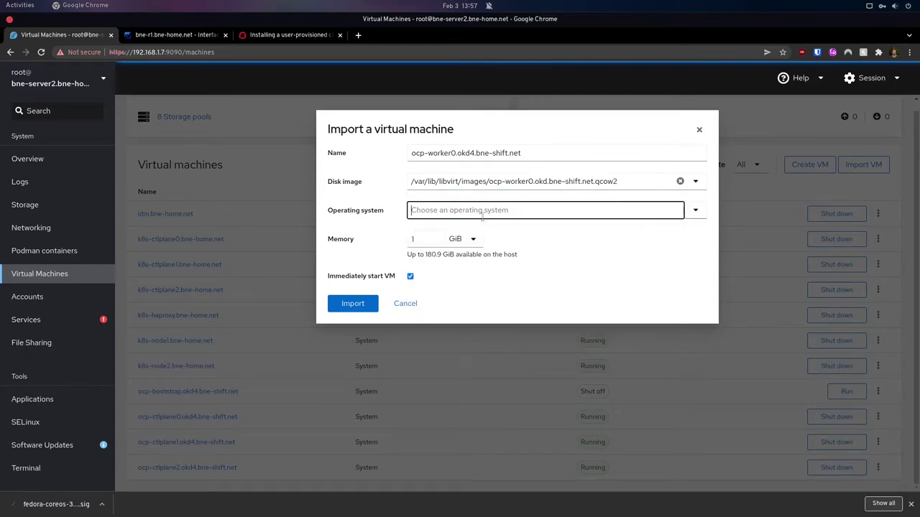
pyautogui.write('Fed')
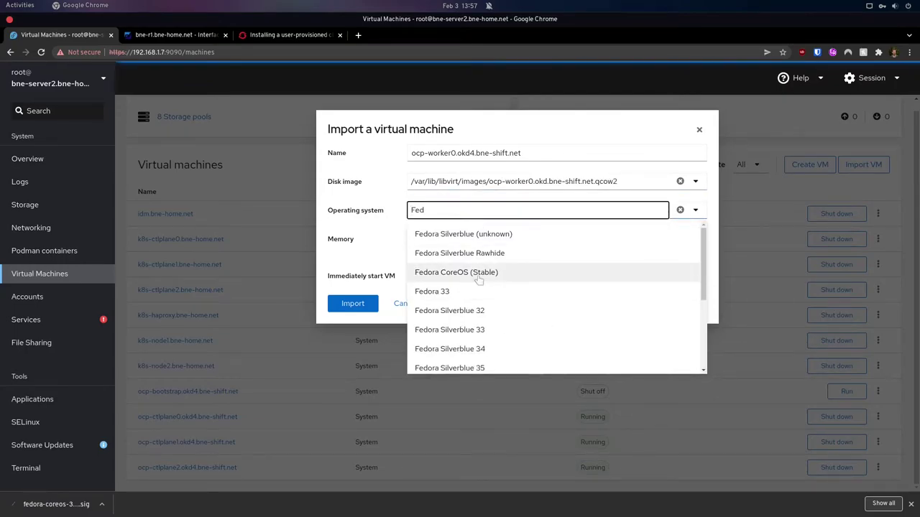
pyautogui.click(456, 273)
pyautogui.moveTo(431, 238); pyautogui.dragTo(397, 239)
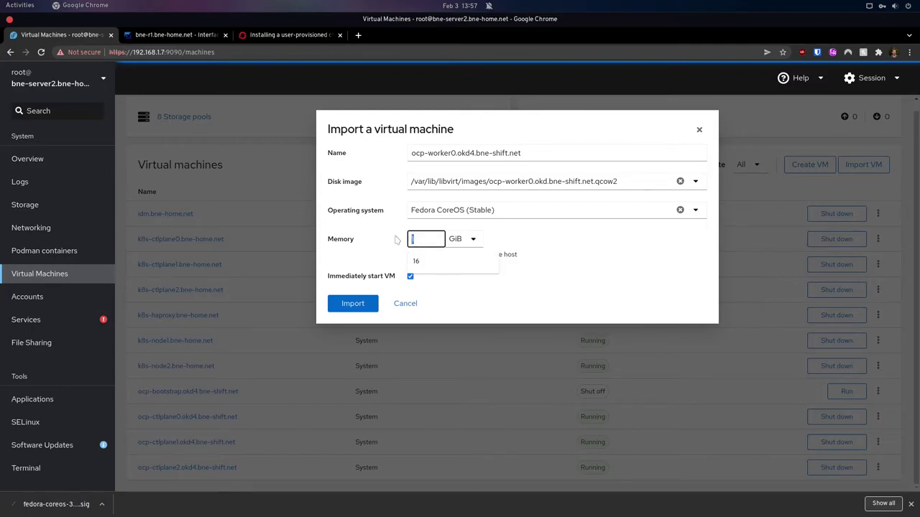
pyautogui.write('8')
pyautogui.click(410, 276)
pyautogui.click(354, 304)
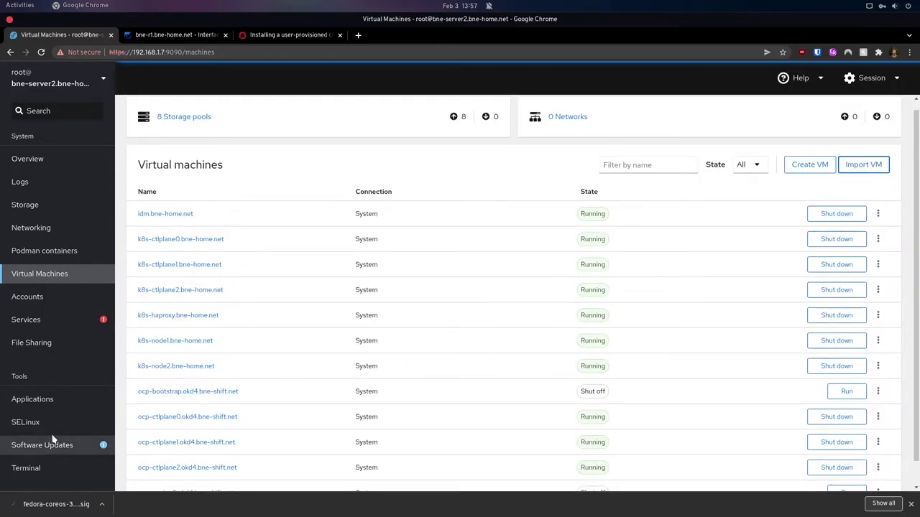
# Step: Edit the worker0 VM definition in the host terminal
pyautogui.click(26, 467)
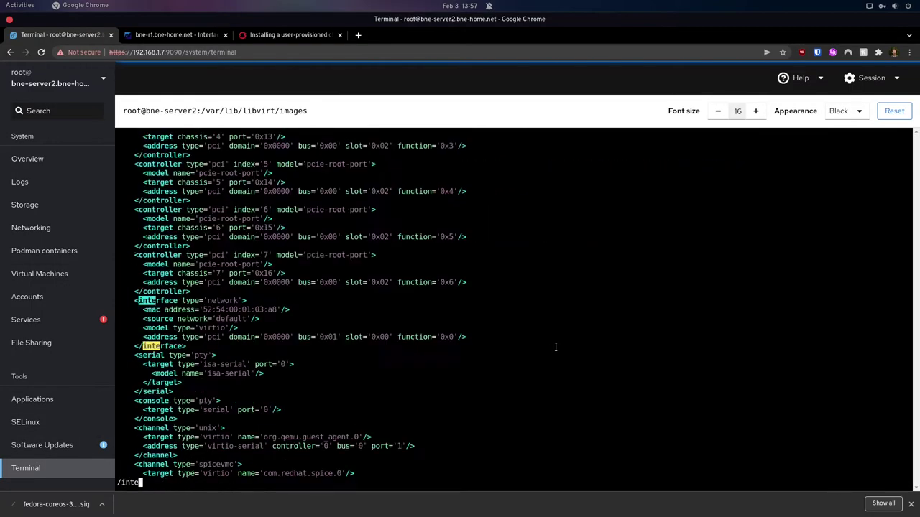
pyautogui.press('i')
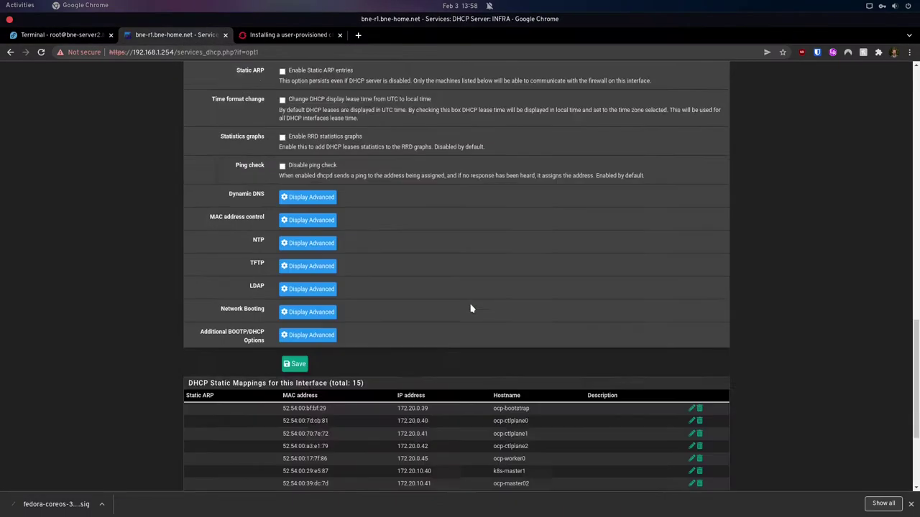
pyautogui.scroll(-3, 470, 309)
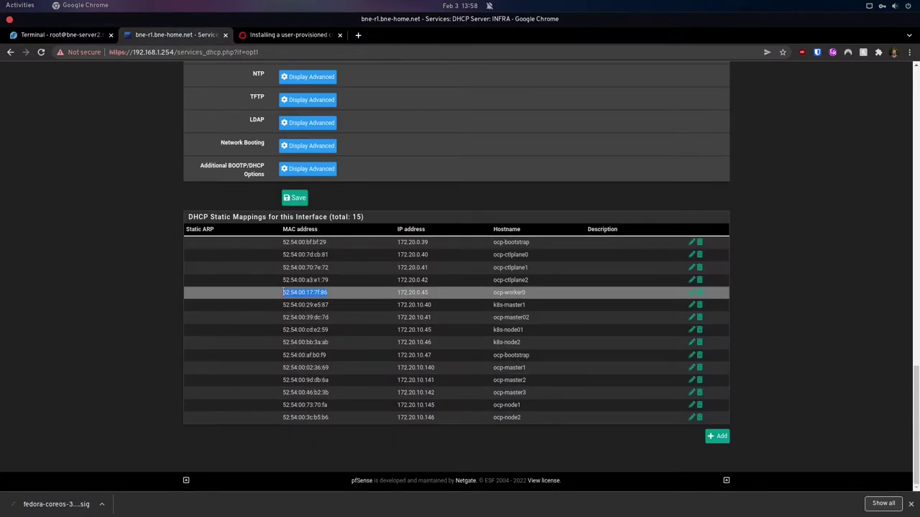
pyautogui.hotkey('ctrl', 'pageup')
# Step: Change the worker0 interface's source bridge to br-cloud
pyautogui.write('loud')
pyautogui.press('Down')
pyautogui.press('End')
pyautogui.press('Return')
# Step: Add a <vlan> block with <tag id='4'/> to the interface definition
pyautogui.write('<vlan>')
pyautogui.press('Return')
pyautogui.press('Tab')
pyautogui.write("<tag id='4'/>")
pyautogui.press('Return')
pyautogui.press('BackSpace')
pyautogui.write('</vlan>')
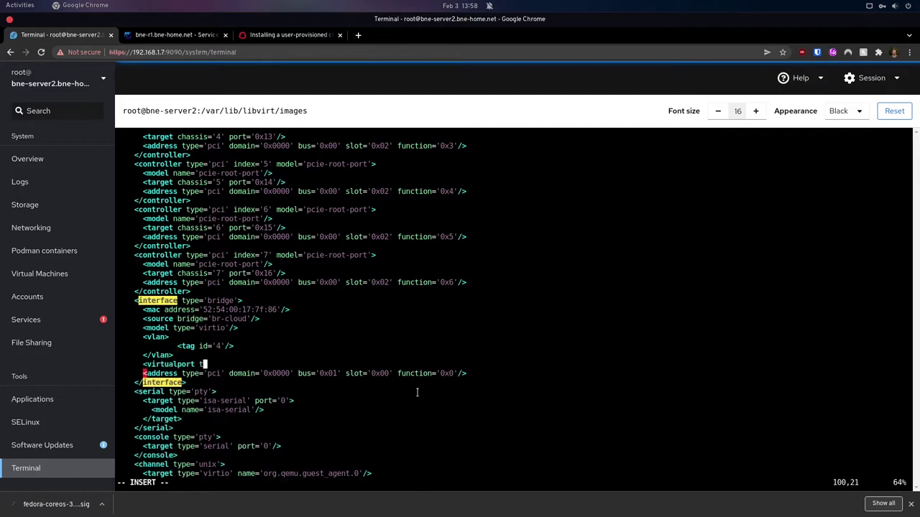
# Step: Save the definition with :wq and confirm the worker0 CPU configuration
pyautogui.press('Escape')
pyautogui.write(':wq')
pyautogui.press('Return')
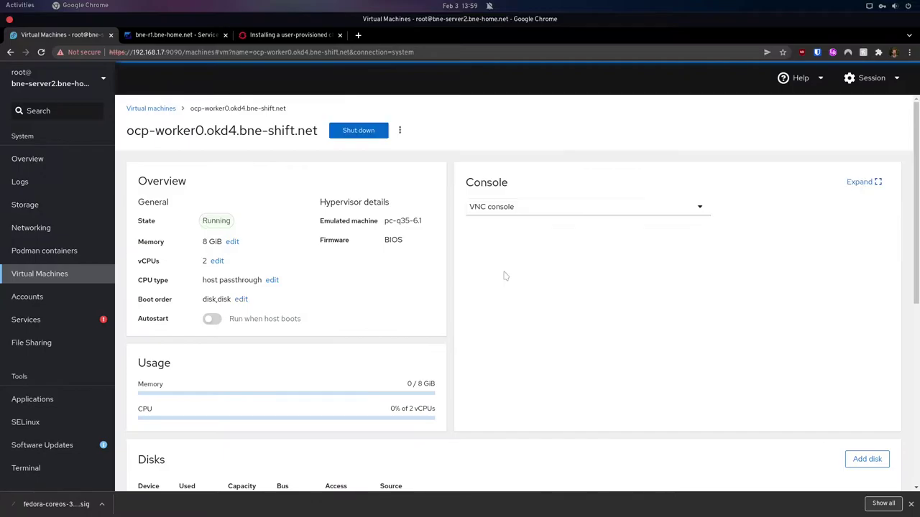
pyautogui.click(837, 181)
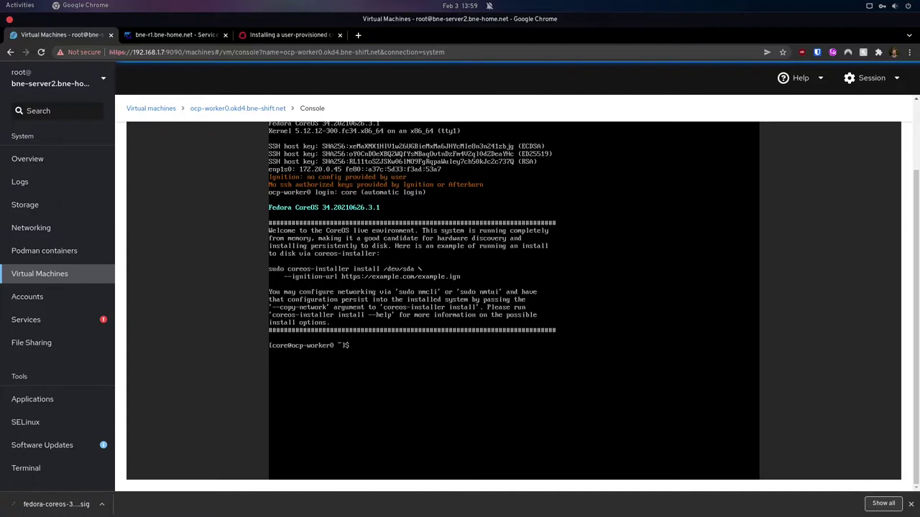
# Step: Enter sudo dd if=/dev/zero of=/dev/vda bs=4M count=1000 in the worker0 console
pyautogui.write('udo dd if=/dev/zero of=/dev/vda bs')
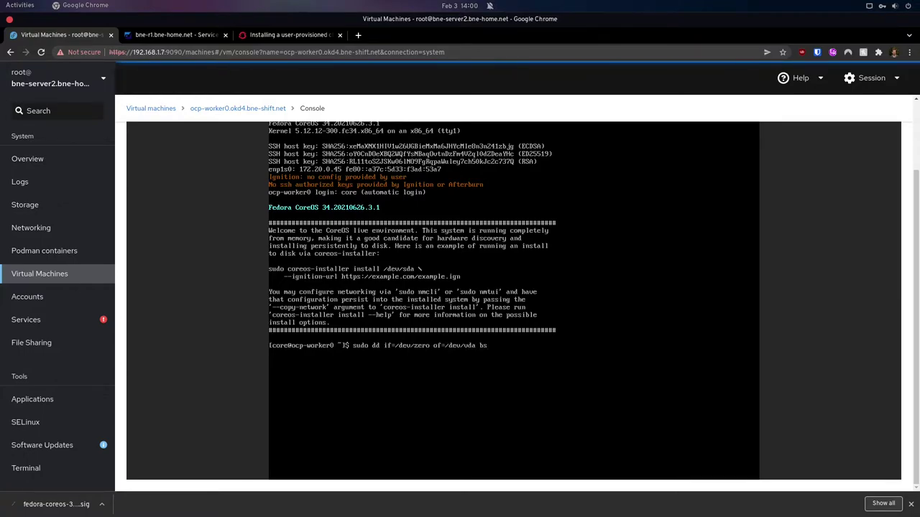
pyautogui.write('=4M count=1000')
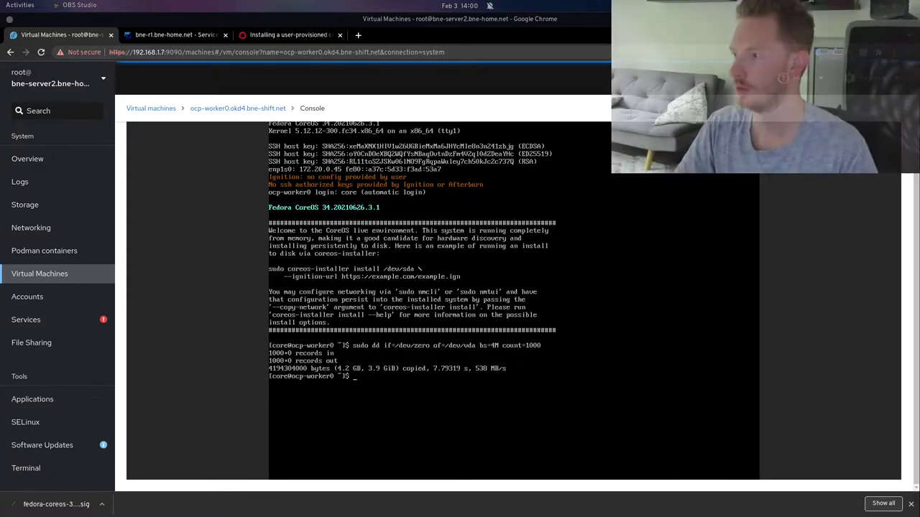
# Step: List worker0's /dev/vda partitions with sudo fdisk -l /dev/vda
pyautogui.hotkey('alt', 'Tab')
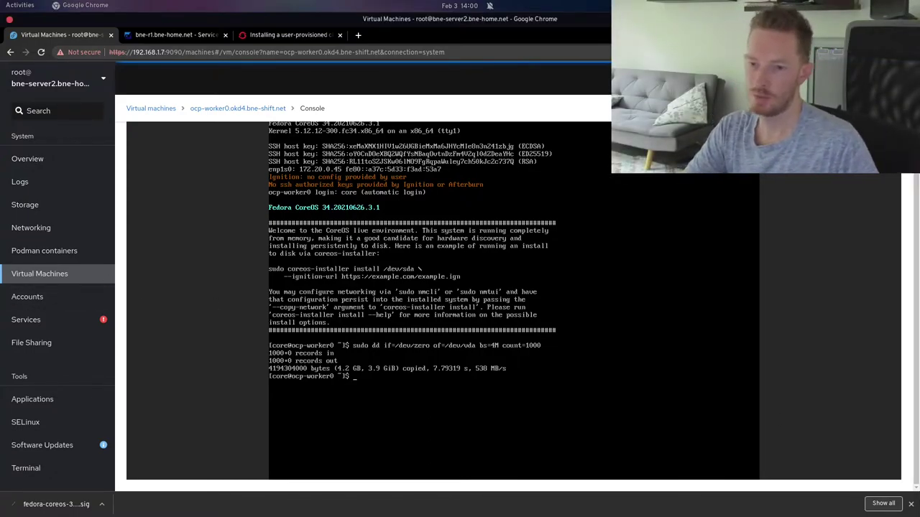
pyautogui.press('Return')
pyautogui.press('Return')
pyautogui.write('sudo ')
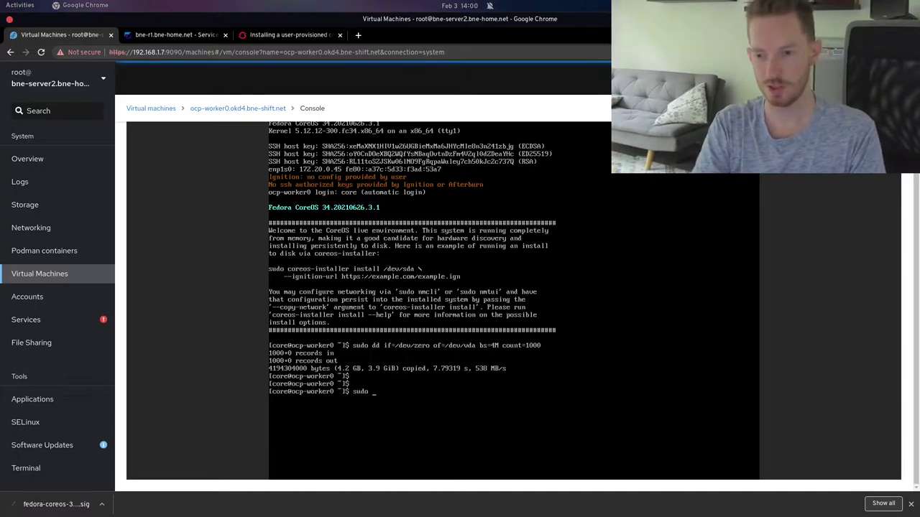
pyautogui.write('fdisk -l ')
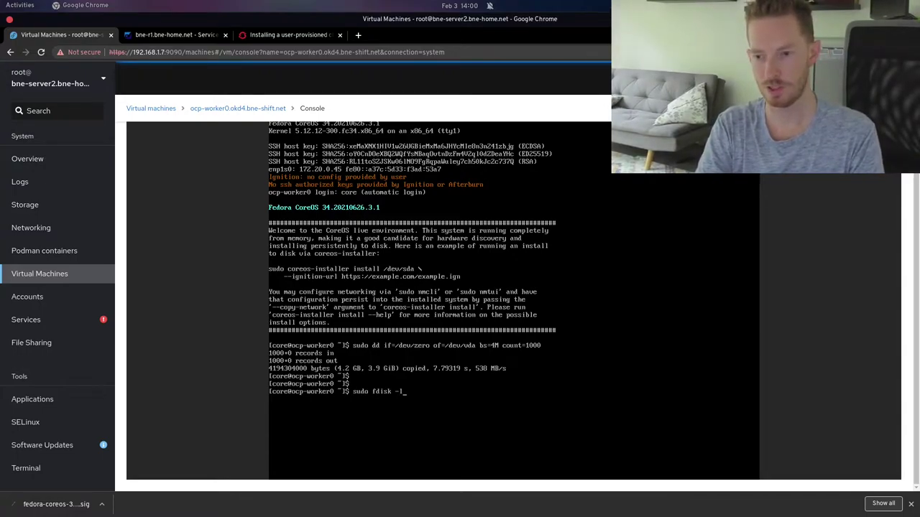
pyautogui.write('/dev/vda')
pyautogui.press('Return')
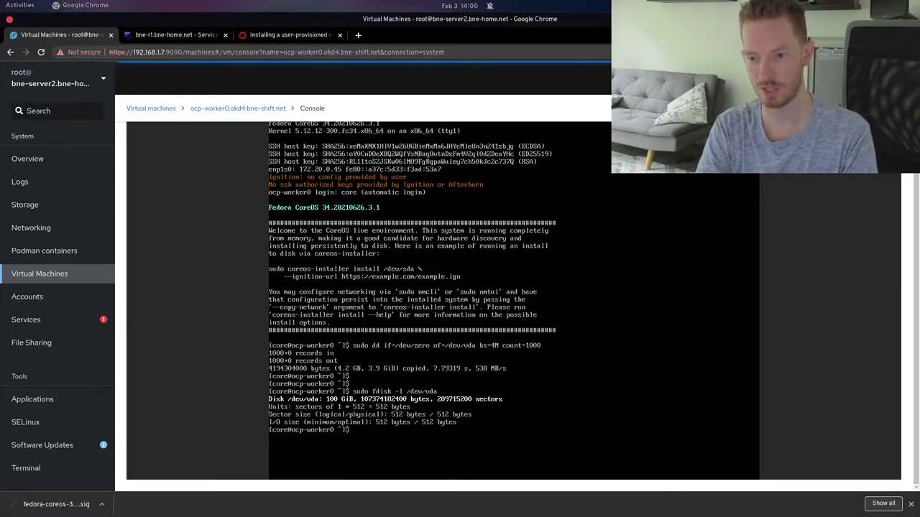
pyautogui.write('sudo core')
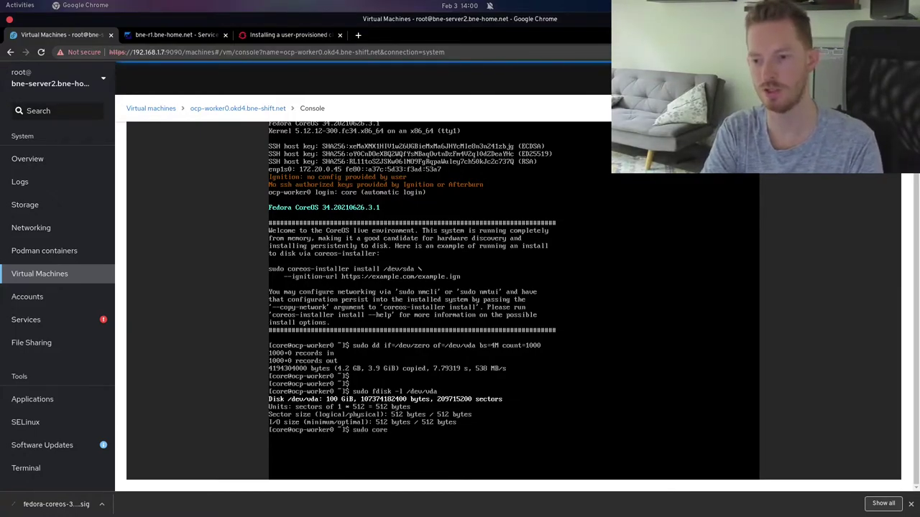
pyautogui.write('os-installer i')
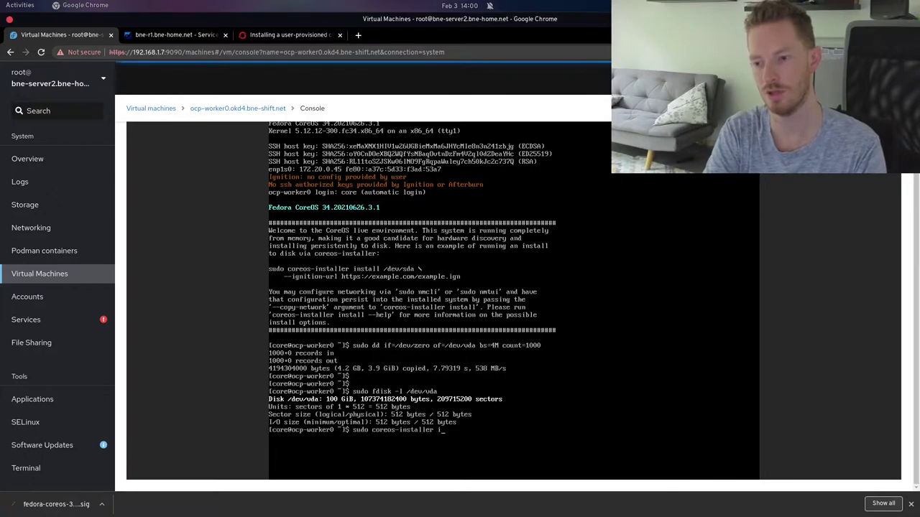
pyautogui.write('nstall /dev')
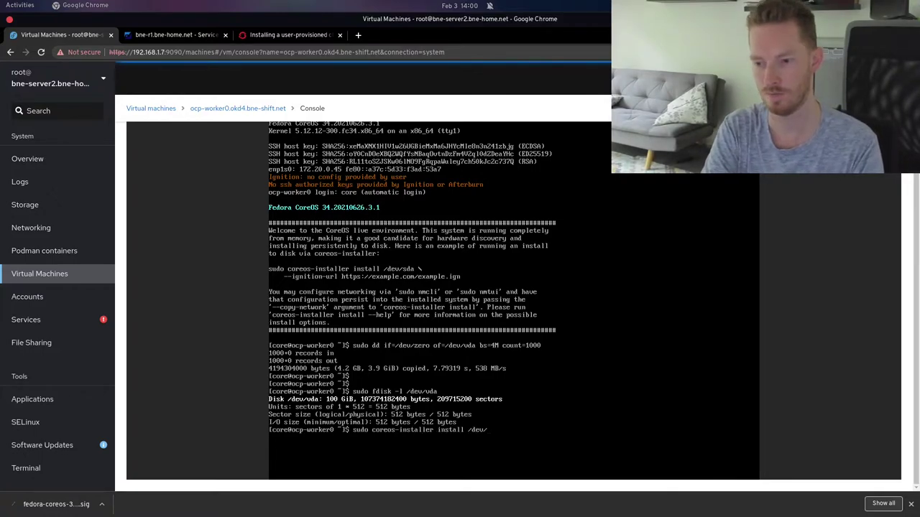
pyautogui.write('/vda ignition-url')
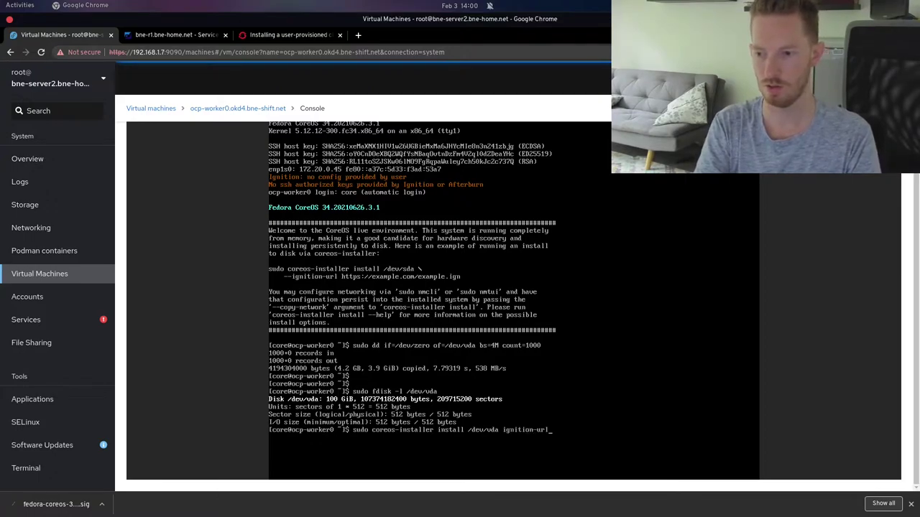
pyautogui.write(' http:/')
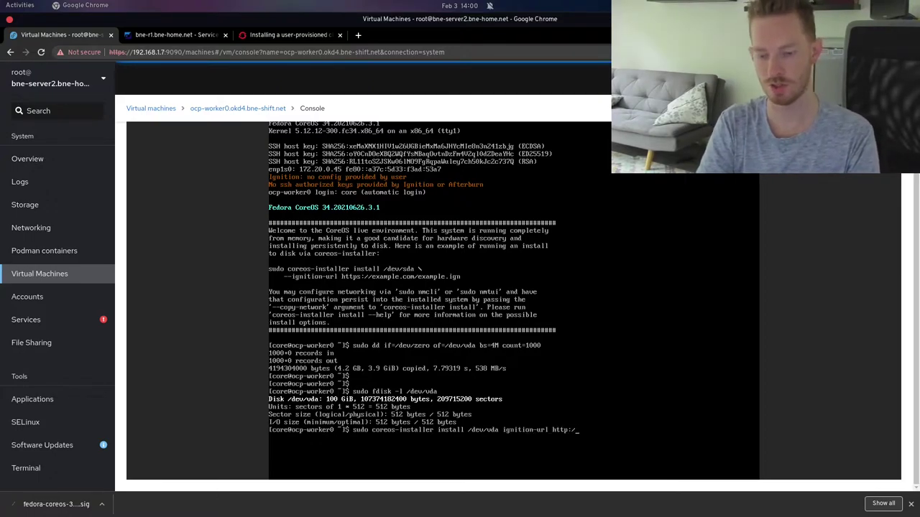
pyautogui.write('/ocp4-httpd/worker.ign')
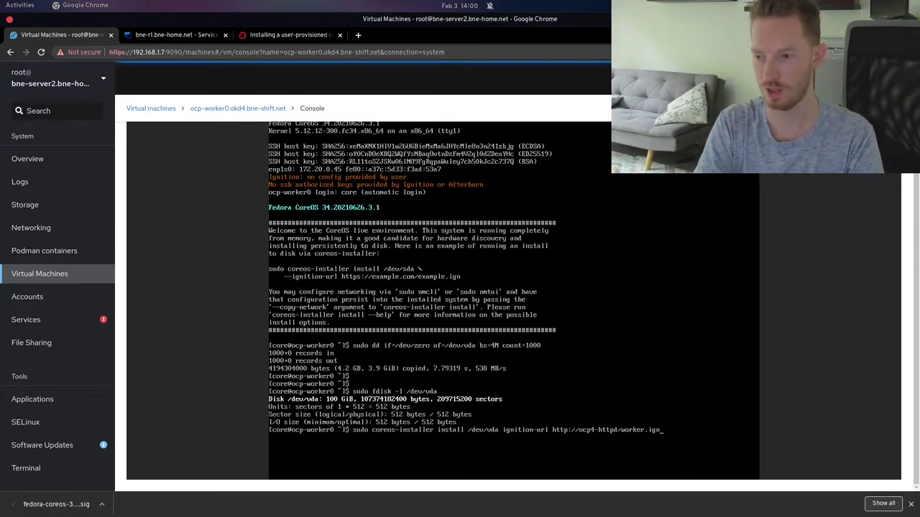
pyautogui.write(' --insecure-igni')
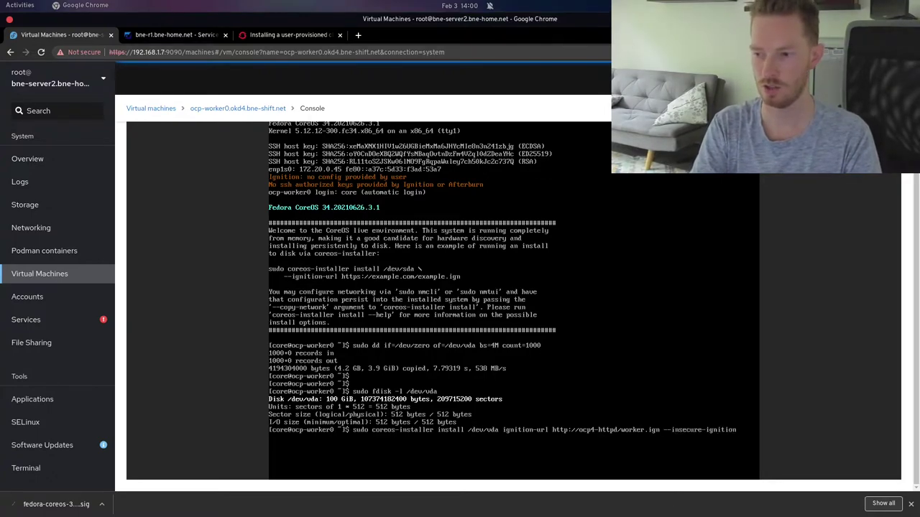
pyautogui.write('tion')
pyautogui.press('Return')
pyautogui.press('Up')
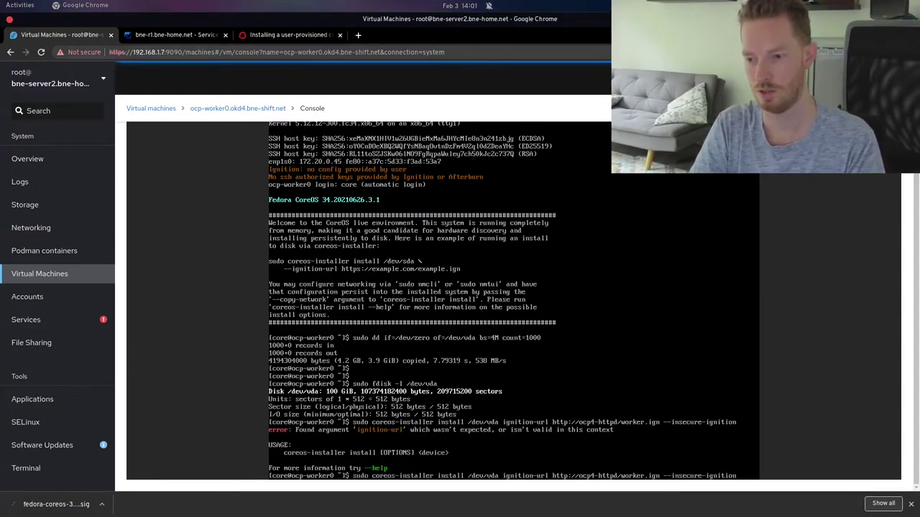
pyautogui.write('--')
pyautogui.press('Return')
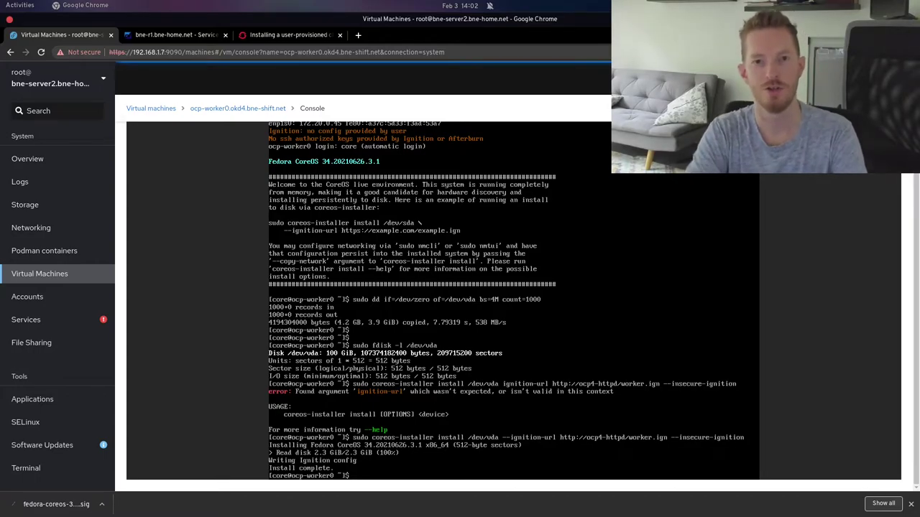
# Step: Power off worker0 with sudo poweroff and go to its VM overview
pyautogui.write('sudo powero')
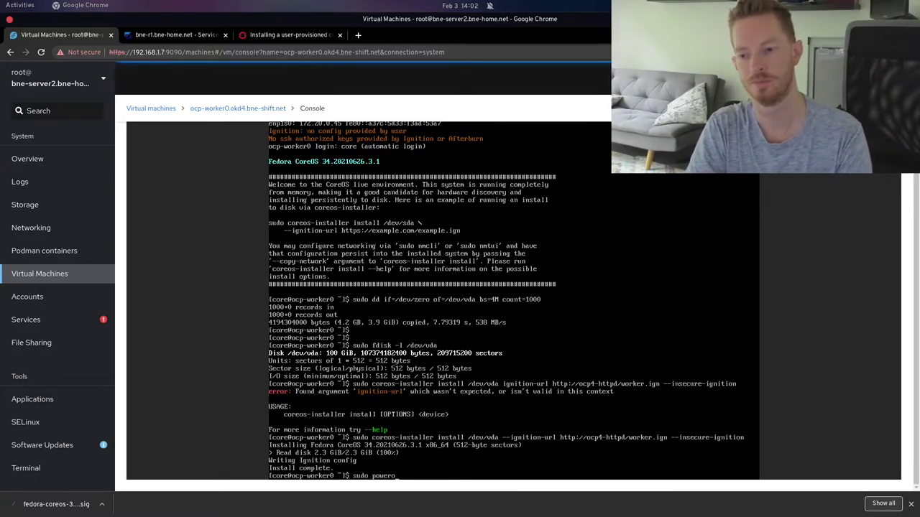
pyautogui.write('ff')
pyautogui.press('Return')
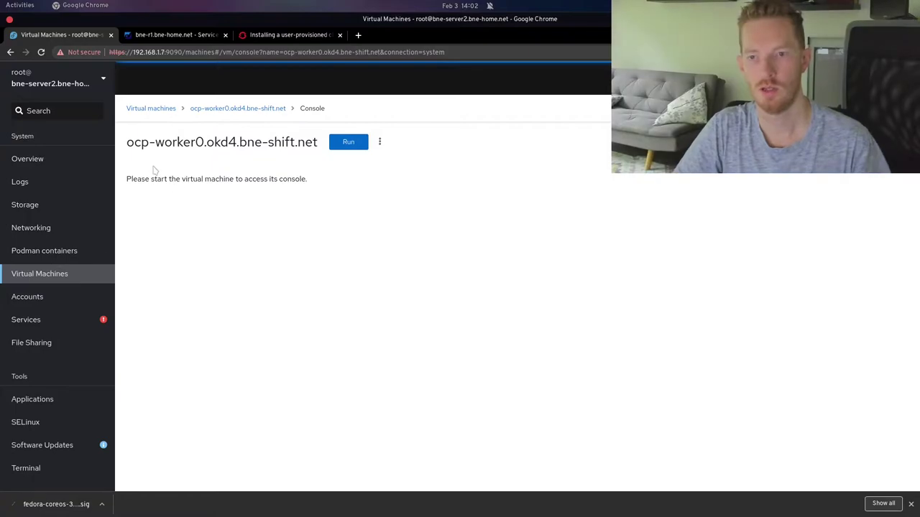
pyautogui.click(230, 109)
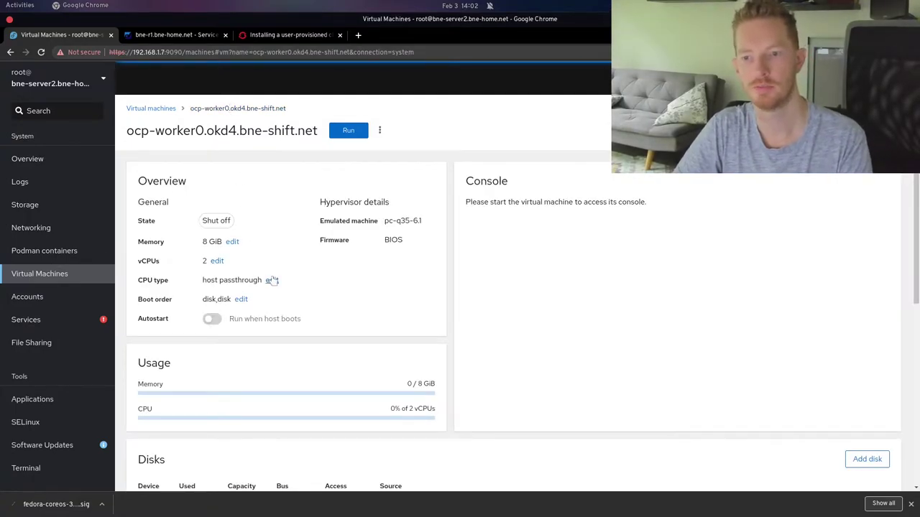
pyautogui.click(271, 280)
pyautogui.click(468, 180)
# Step: Drop the first disk from worker0's boot order, save, and start the VM
pyautogui.click(241, 299)
pyautogui.click(343, 162)
pyautogui.click(344, 383)
pyautogui.click(351, 131)
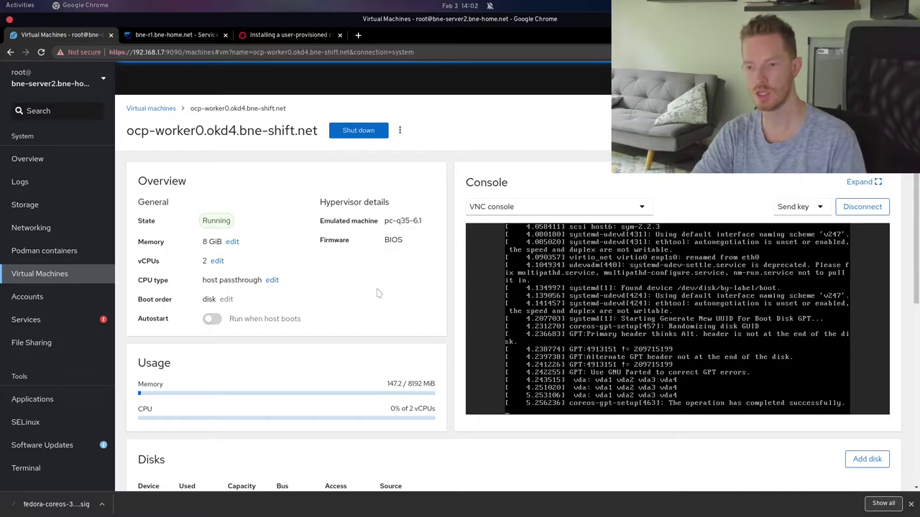
pyautogui.press('super')
# Step: Run oc get machineconfig in Alacritty, then return to the ocp-worker0 VM page
pyautogui.click(240, 179)
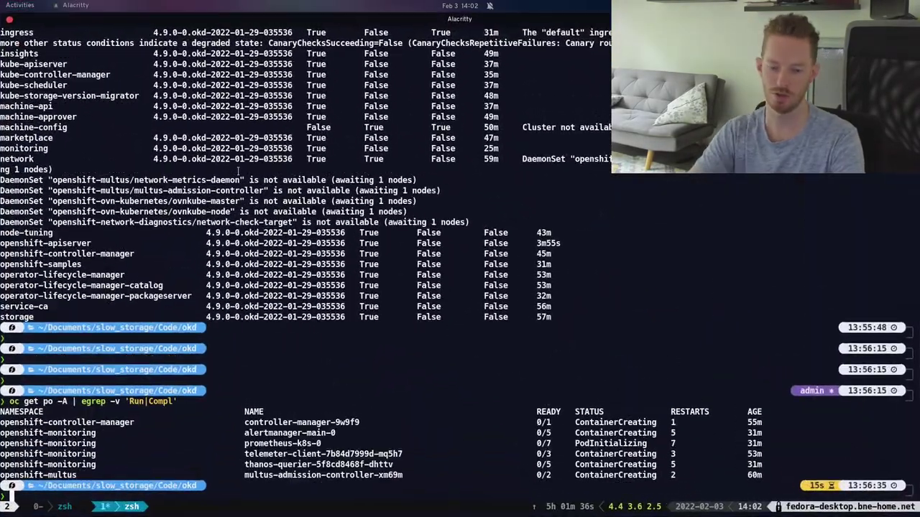
pyautogui.write('oc get machine')
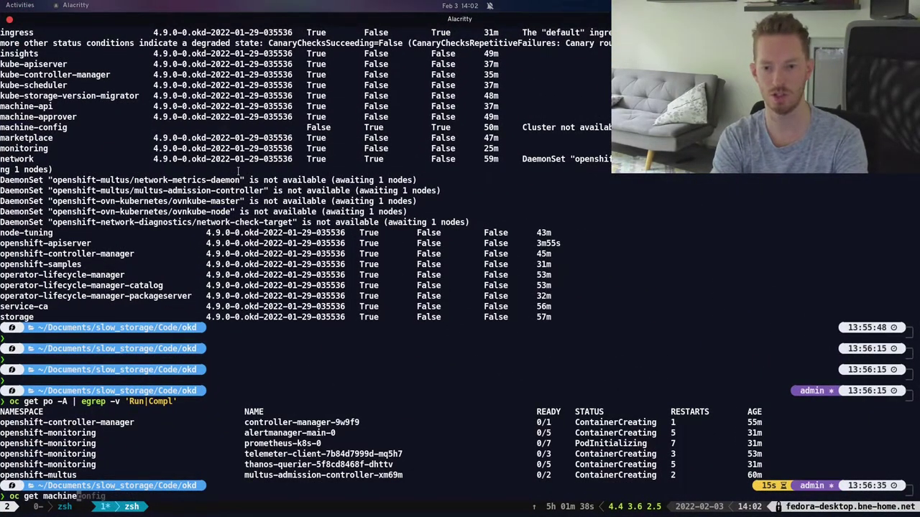
pyautogui.write('config')
pyautogui.press('Return')
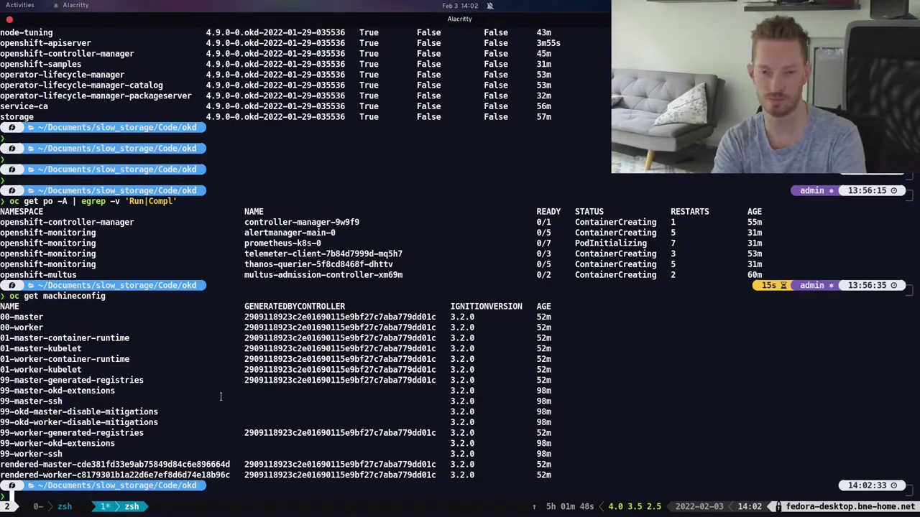
pyautogui.hotkey('alt', 'Tab')
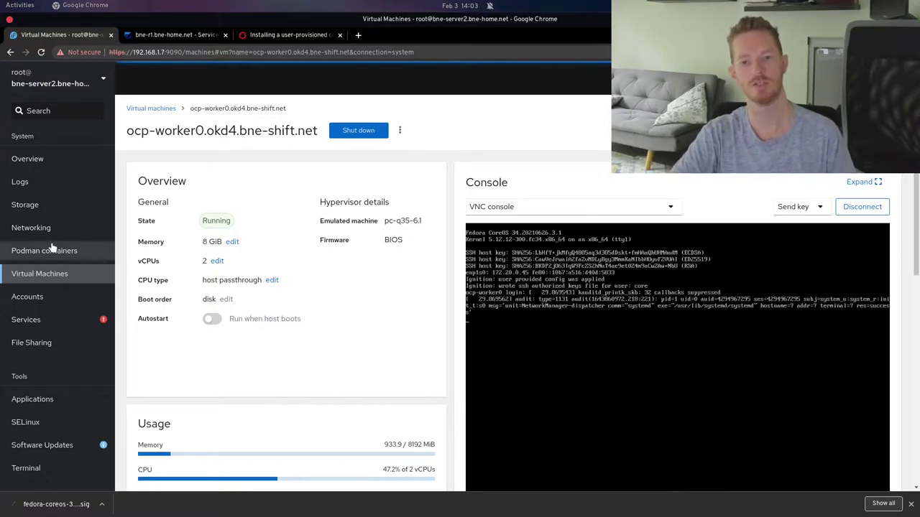
# Step: Enable the CoreOS ISO in ocp-bootstrap's boot order and move it first
pyautogui.click(51, 279)
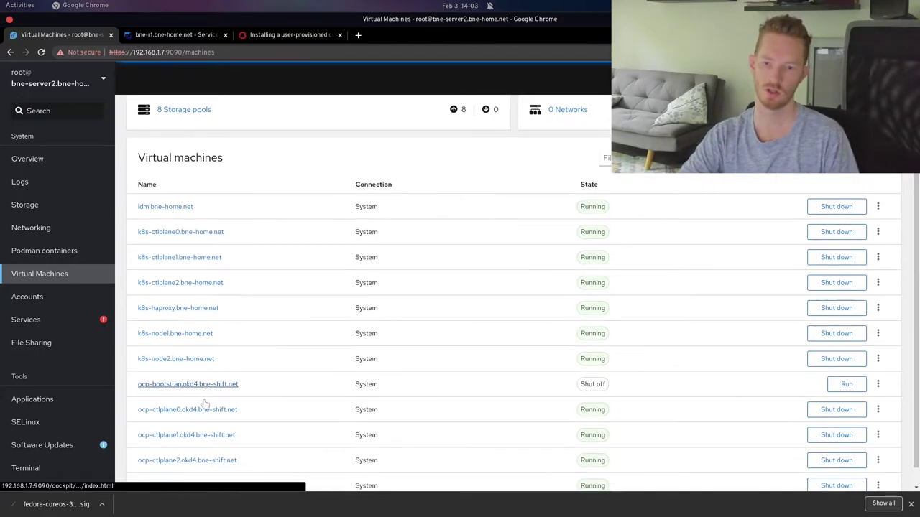
pyautogui.click(219, 366)
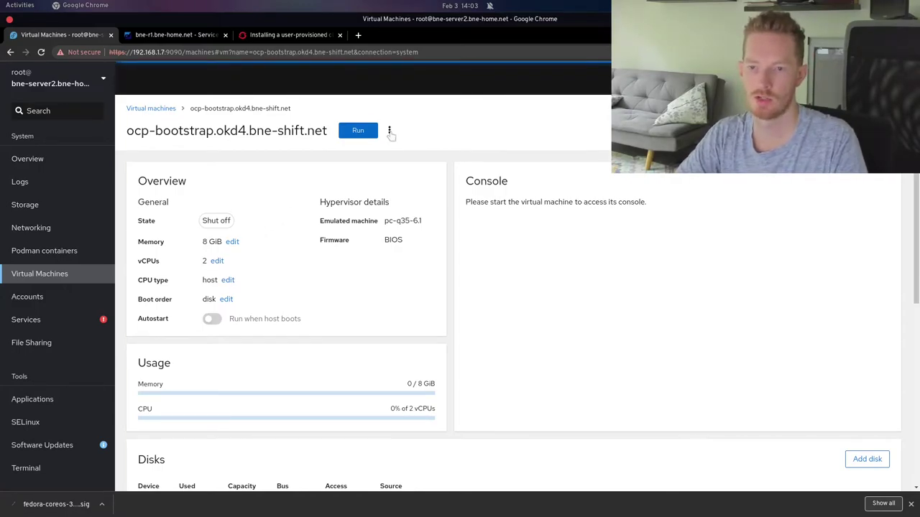
pyautogui.scroll(-4, 240, 297)
pyautogui.scroll(3, 228, 265)
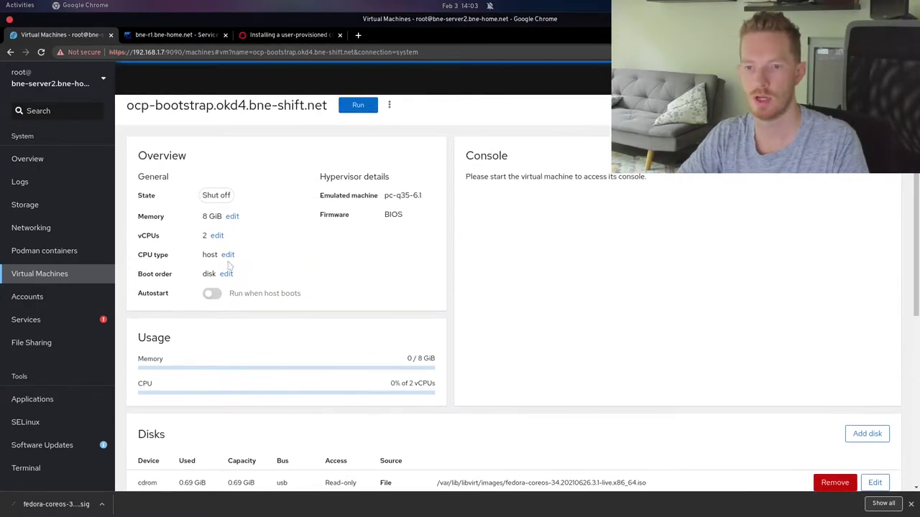
pyautogui.click(226, 273)
pyautogui.click(342, 212)
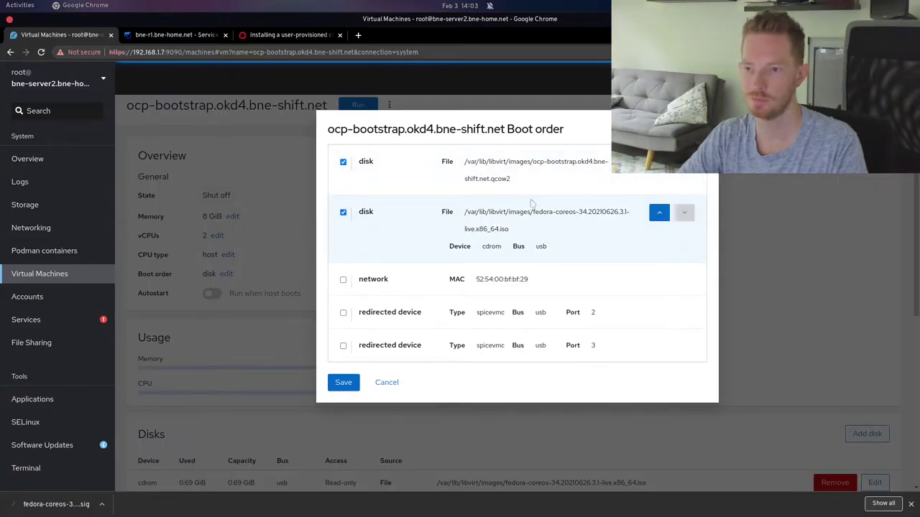
pyautogui.click(659, 212)
pyautogui.click(343, 382)
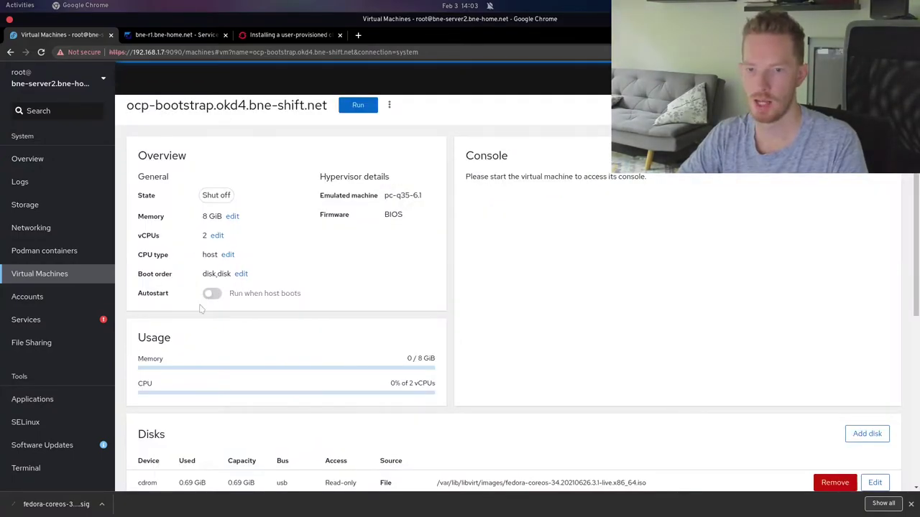
# Step: Rename the VM from ocp-bootstrap to ocp-worker1
pyautogui.scroll(1, 367, 107)
pyautogui.click(389, 130)
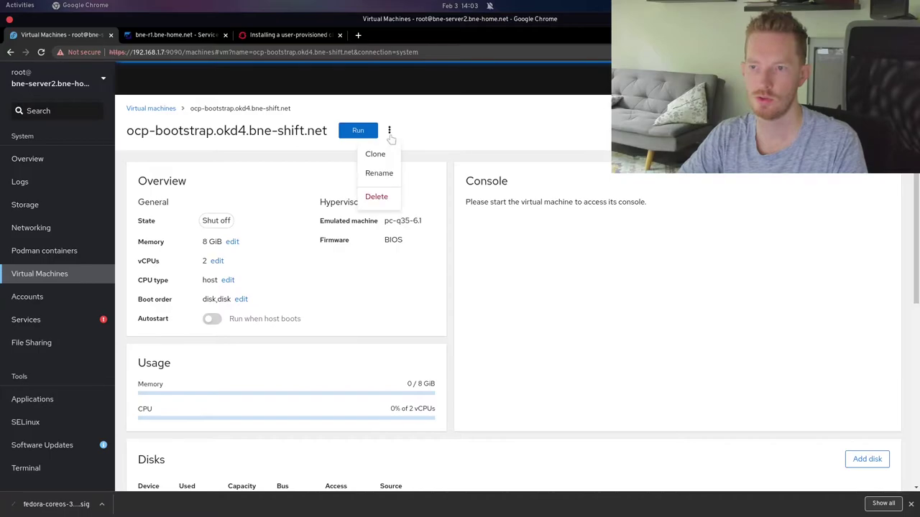
pyautogui.click(380, 173)
pyautogui.moveTo(529, 153); pyautogui.dragTo(494, 154)
pyautogui.write('worker')
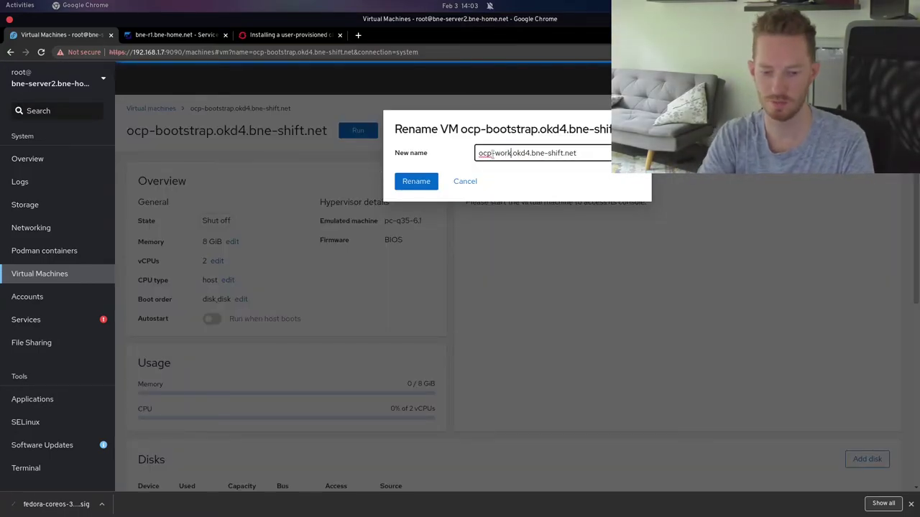
pyautogui.write('1.')
pyautogui.click(418, 183)
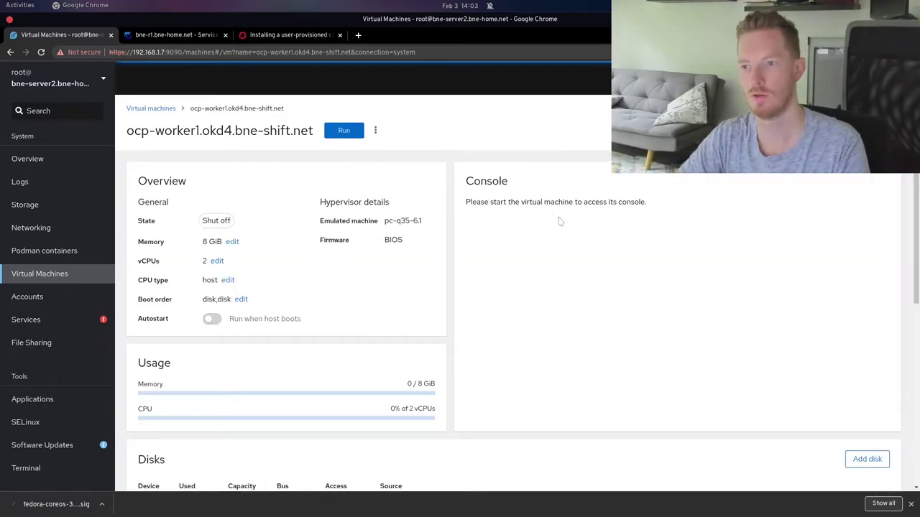
# Step: Set the VM's CPU mode to host-passthrough
pyautogui.click(227, 280)
pyautogui.click(514, 153)
pyautogui.click(496, 177)
pyautogui.click(433, 181)
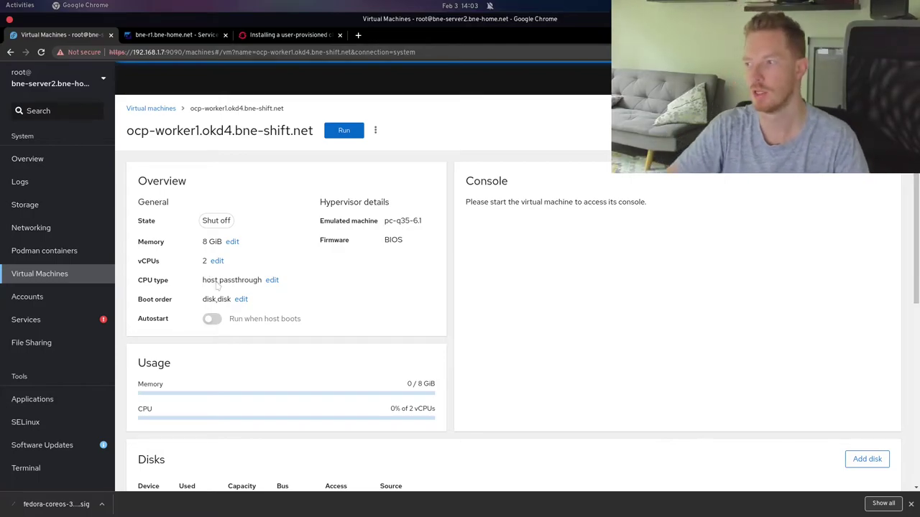
# Step: Start a new static mapping on pfSense's DHCP static mappings page
pyautogui.click(26, 468)
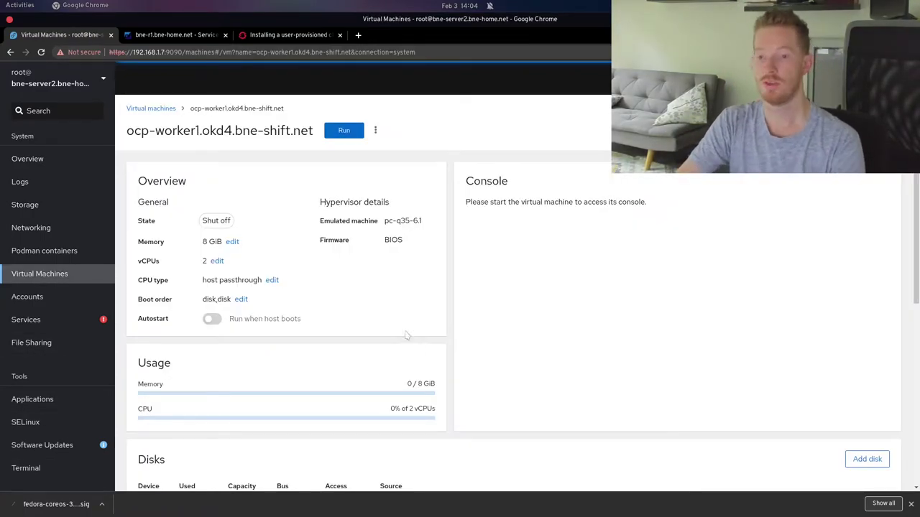
pyautogui.scroll(-3, 406, 336)
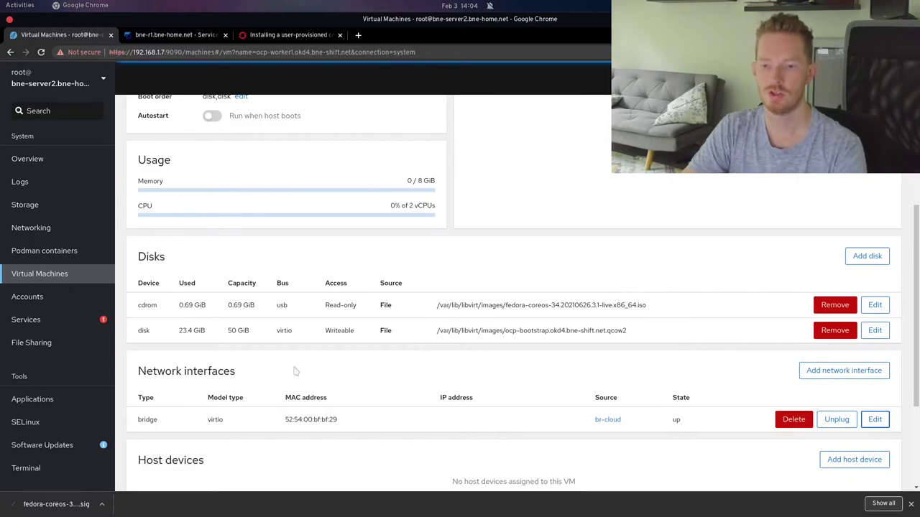
pyautogui.click(208, 35)
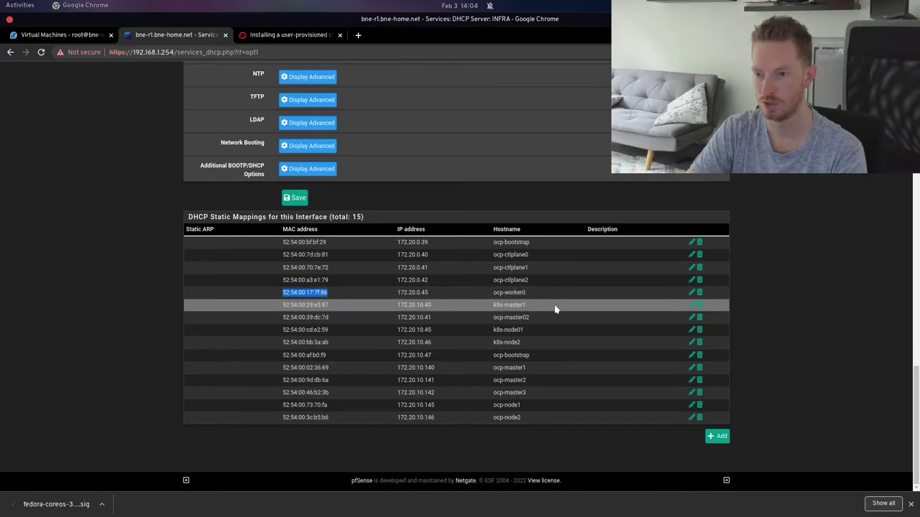
pyautogui.click(716, 437)
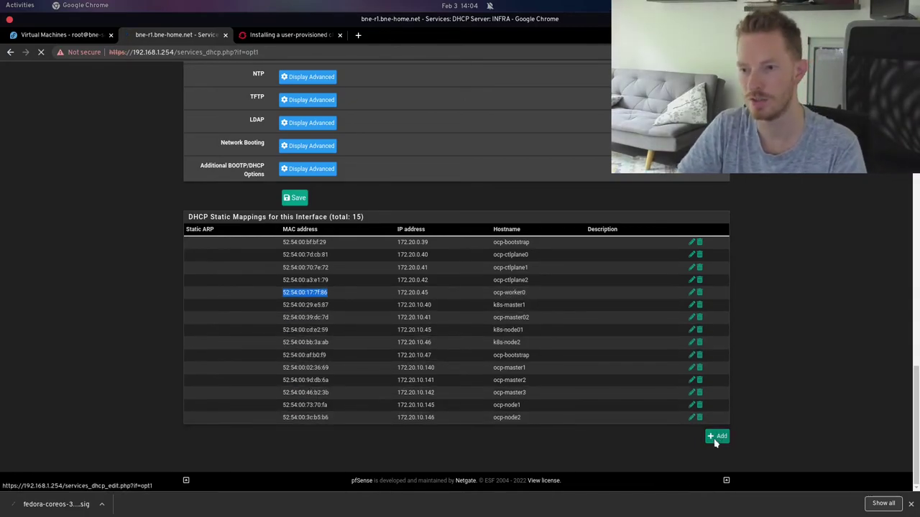
# Step: Change the ocp-worker1 NIC's MAC address to end in 30 (52:54:00:bf:bf:30)
pyautogui.click(61, 34)
pyautogui.click(883, 423)
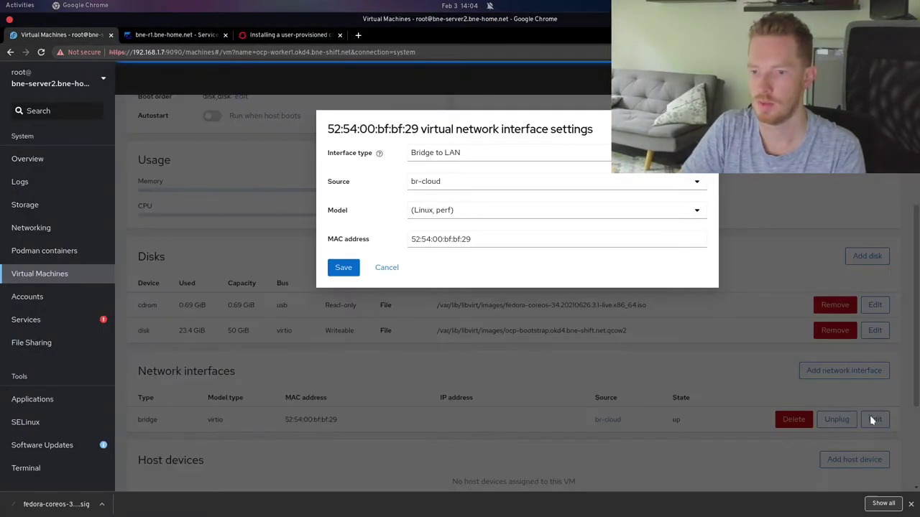
pyautogui.click(496, 240)
pyautogui.press('BackSpace')
pyautogui.press('BackSpace')
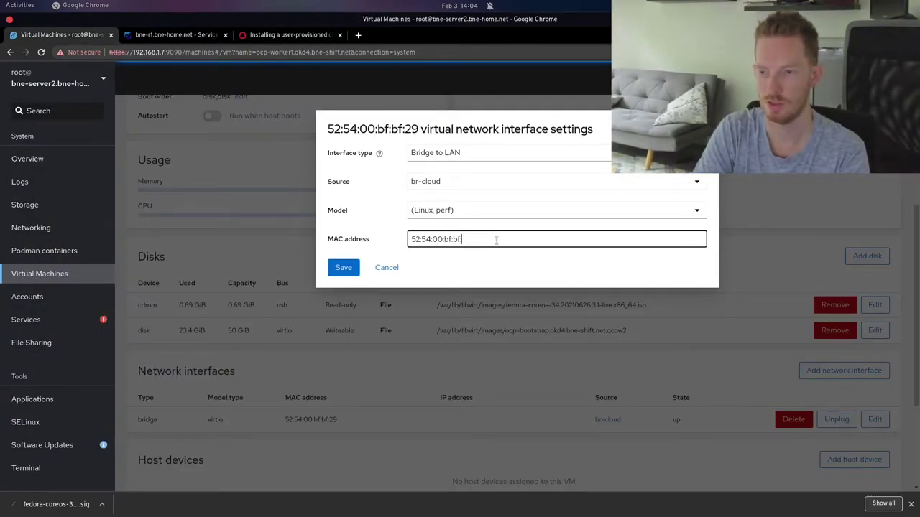
pyautogui.write('30')
# Step: Save the pfSense static mapping for 172.20.0.46, hostname ocp-worker1
pyautogui.hotkey('ctrl', 'Tab')
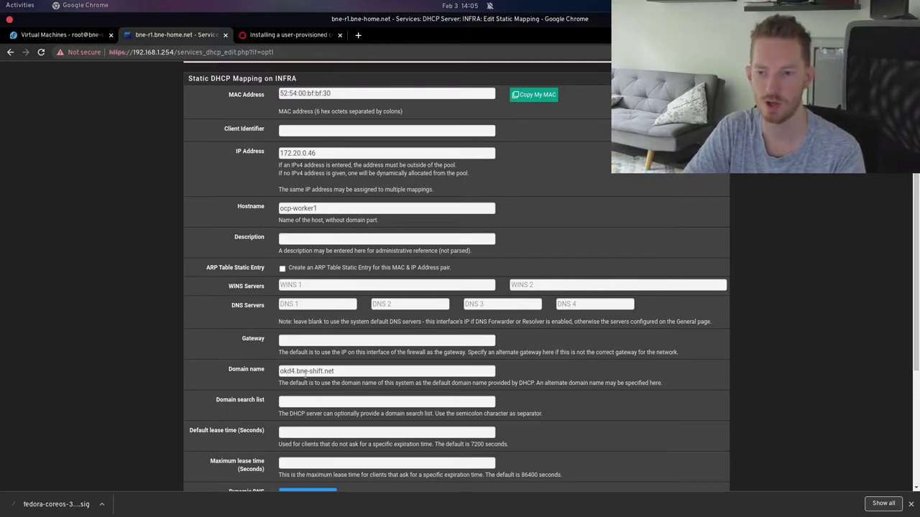
pyautogui.scroll(-5, 379, 384)
pyautogui.click(295, 443)
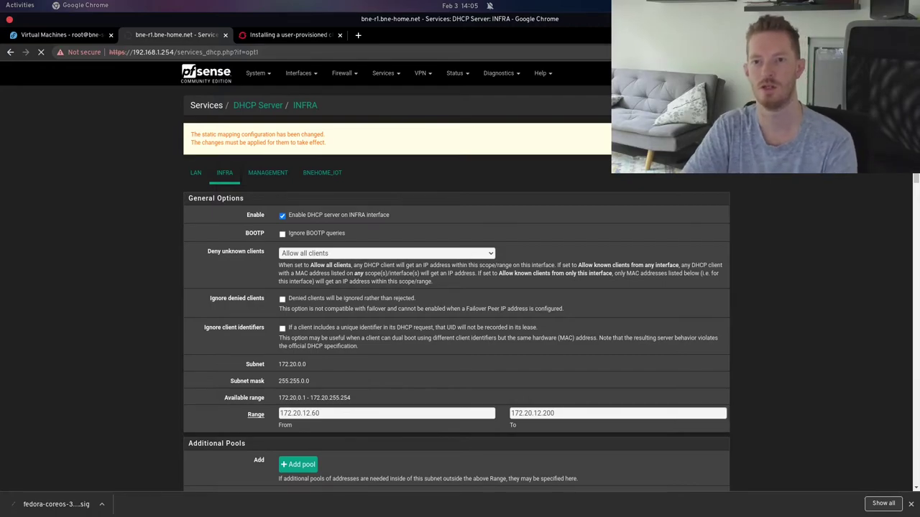
# Step: Save the ocp-worker1 interface's MAC change to 52:54:00:bf:bf:30
pyautogui.click(61, 35)
pyautogui.click(343, 268)
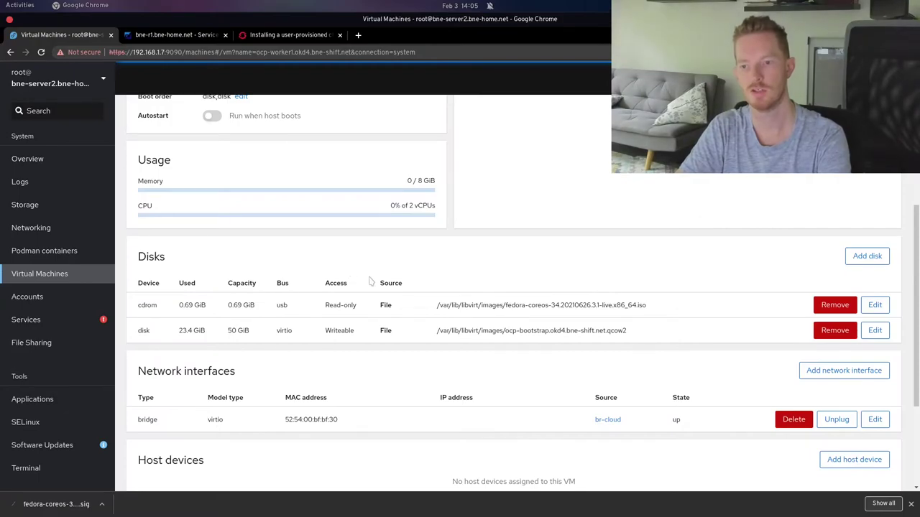
pyautogui.scroll(5, 371, 281)
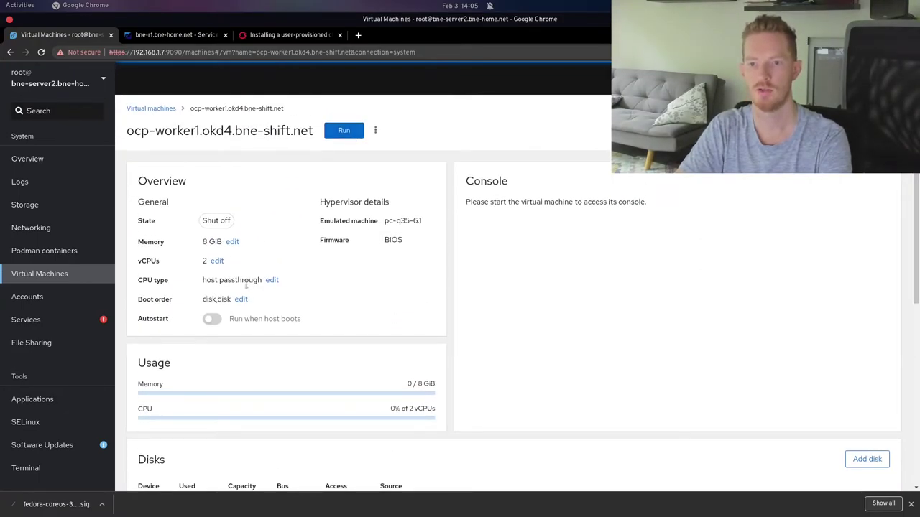
# Step: Start ocp-worker1 with its boot order unchanged and expand its console
pyautogui.click(240, 299)
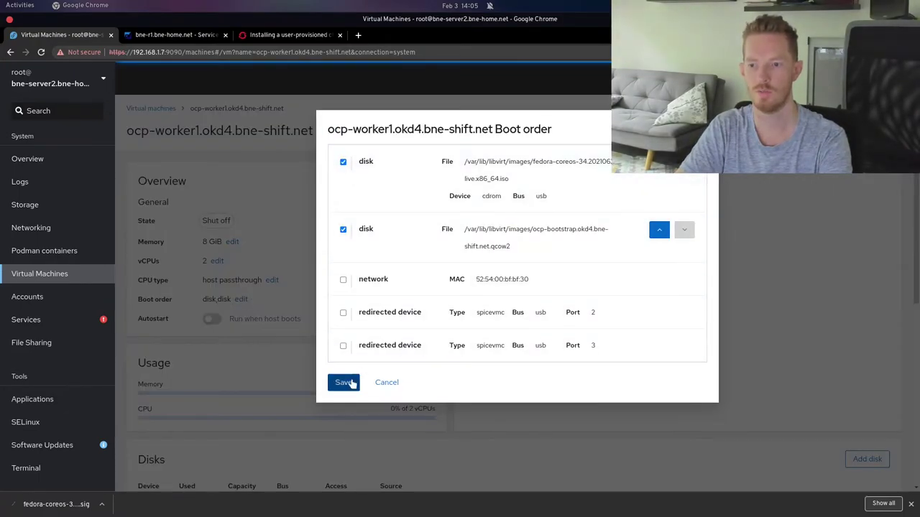
pyautogui.press('Escape')
pyautogui.click(345, 130)
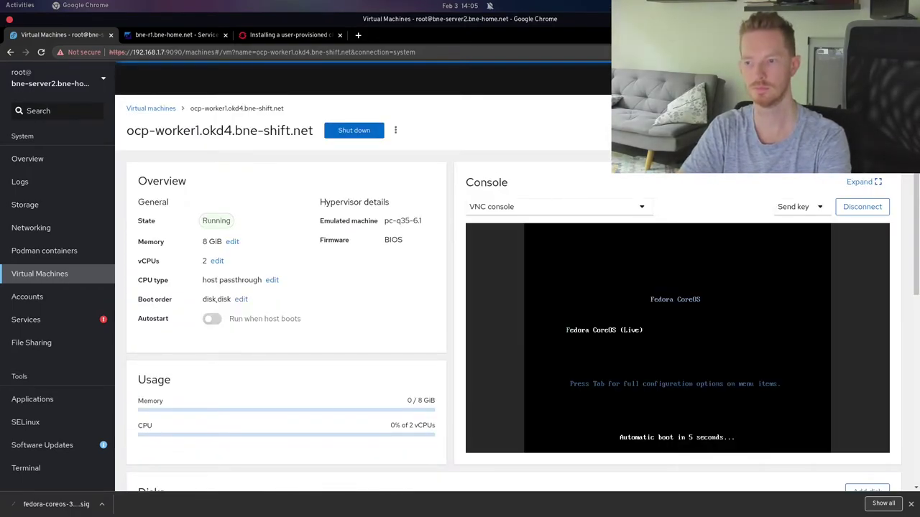
pyautogui.click(862, 182)
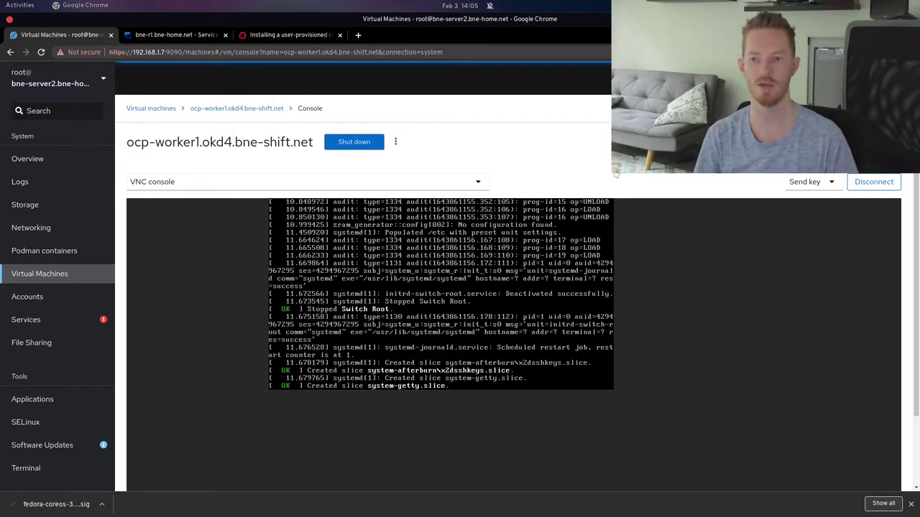
# Step: Zero /dev/vda with dd bs=4M count=1000, then run coreos-installer with worker.ign
pyautogui.write('sudo dd if=/dev/zero of=/dev/vda bs=4')
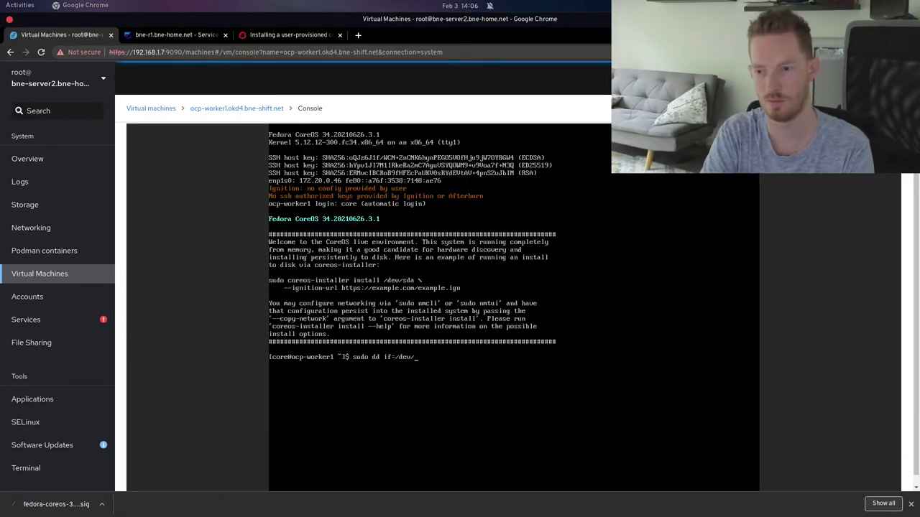
pyautogui.write('M count=1000')
pyautogui.press('Return')
pyautogui.write('sudo coreos-installer install /dev/vda --ignition-url http://ocp4-httpd/worker.ign --')
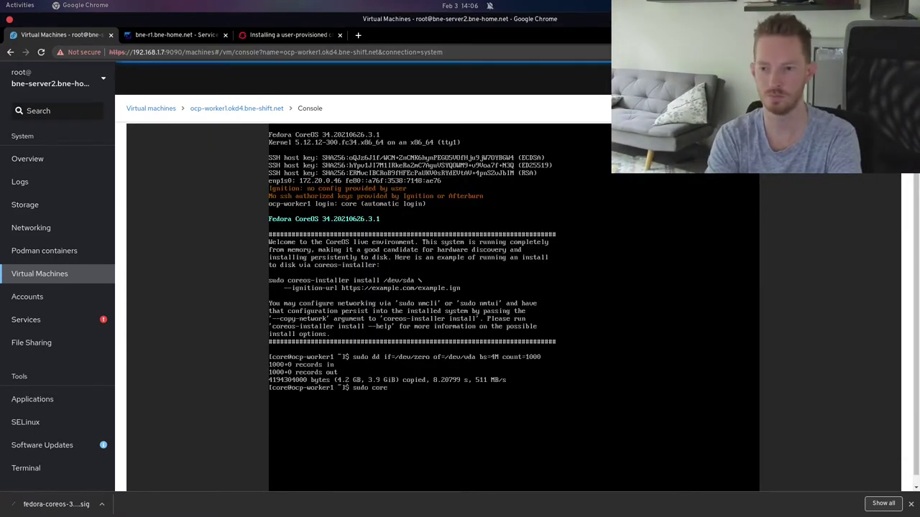
pyautogui.write('insecure-ignition')
pyautogui.press('Return')
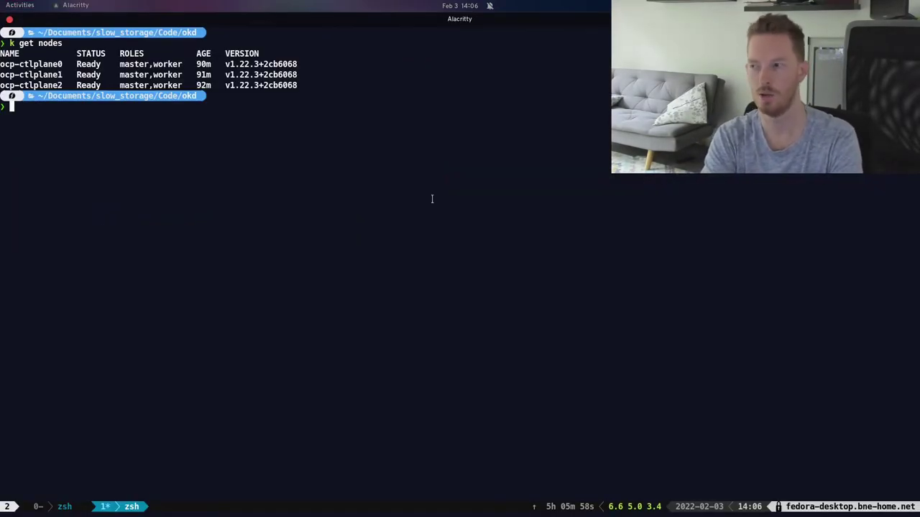
# Step: List cluster operator status with k get co and the nodes with oc get node
pyautogui.write('k get co')
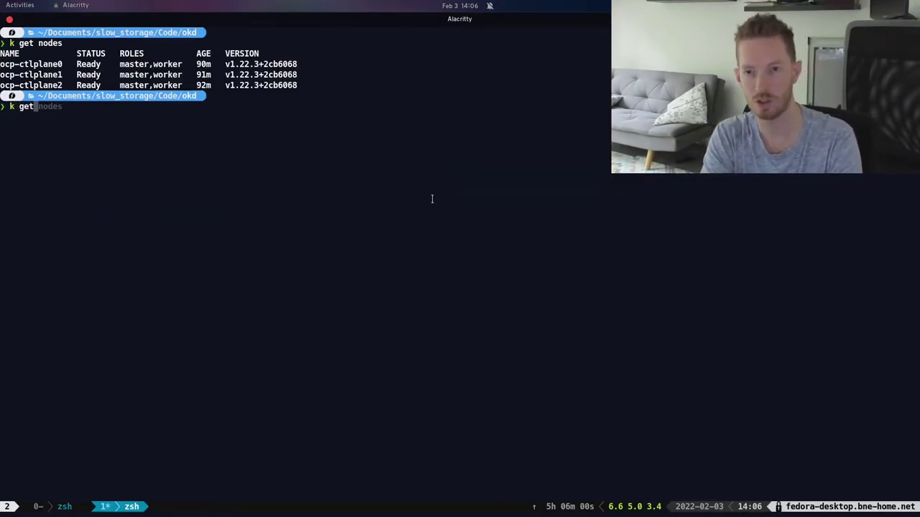
pyautogui.press('Return')
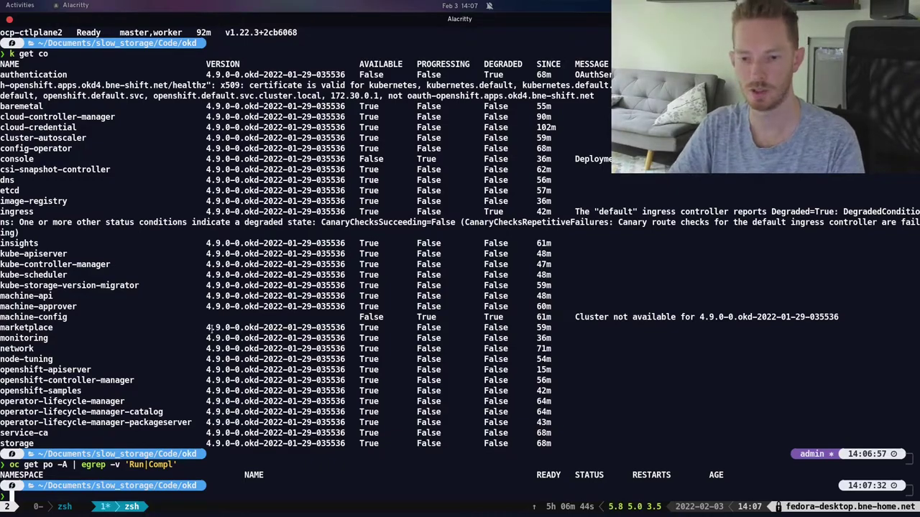
pyautogui.write('oc get node')
pyautogui.press('Return')
# Step: Check ocp-worker1's console for the applied ignition config, then show all windows
pyautogui.hotkey('alt', 'Tab')
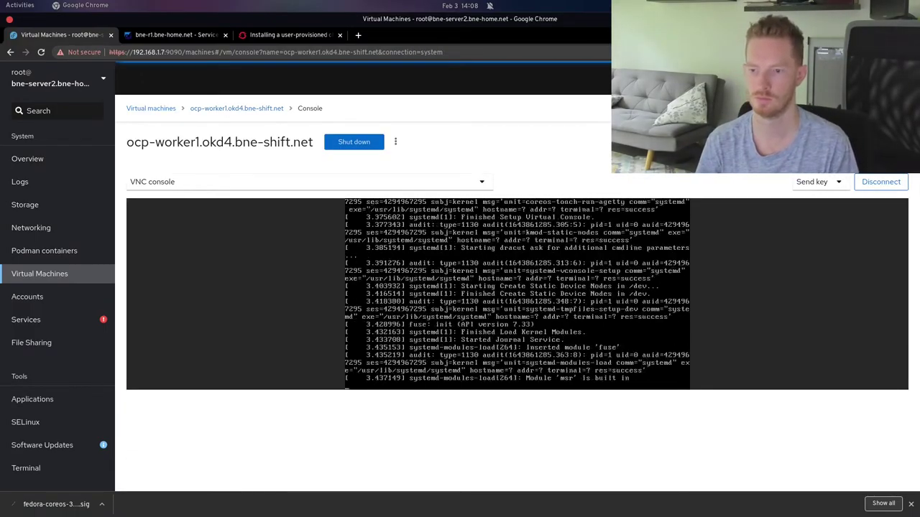
pyautogui.scroll(-2, 823, 232)
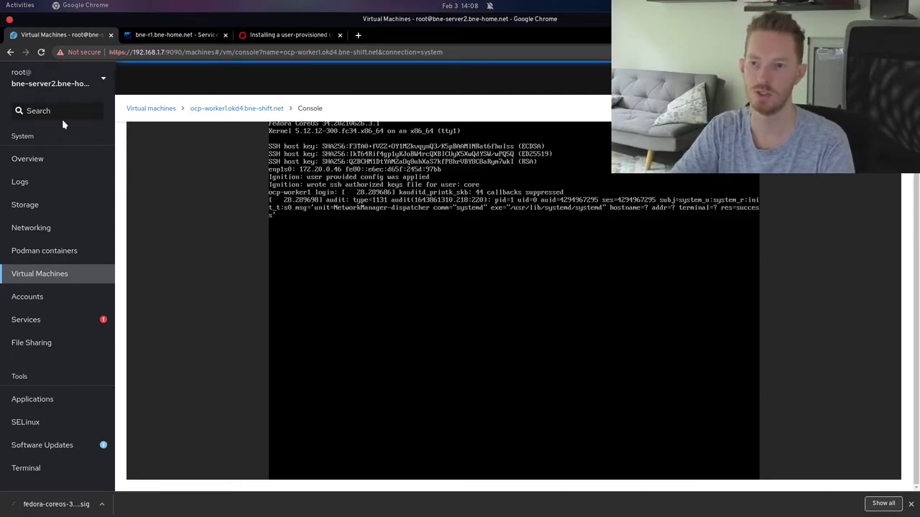
pyautogui.press('super')
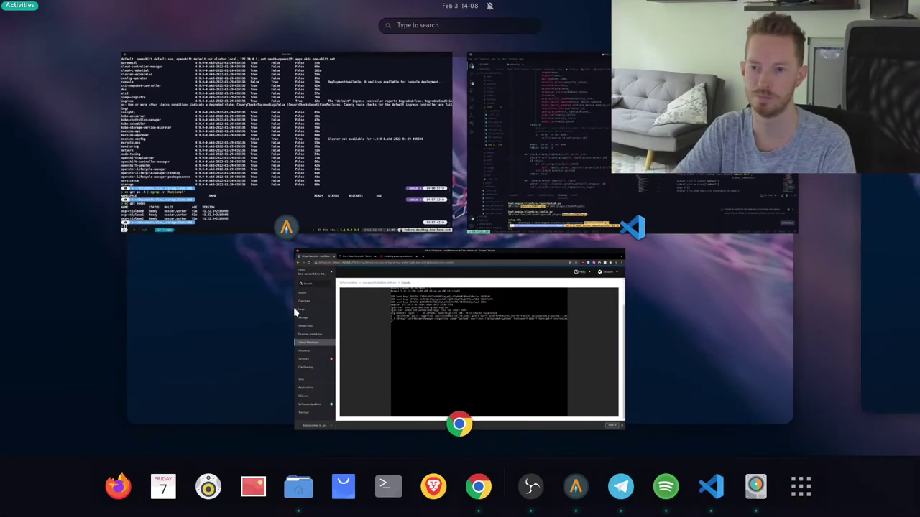
pyautogui.click(366, 192)
pyautogui.write('ssh')
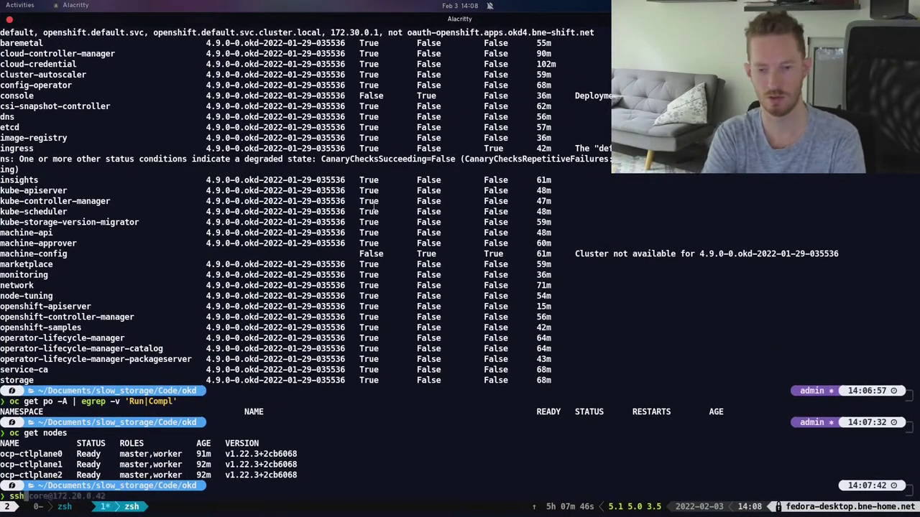
pyautogui.write(' core@17')
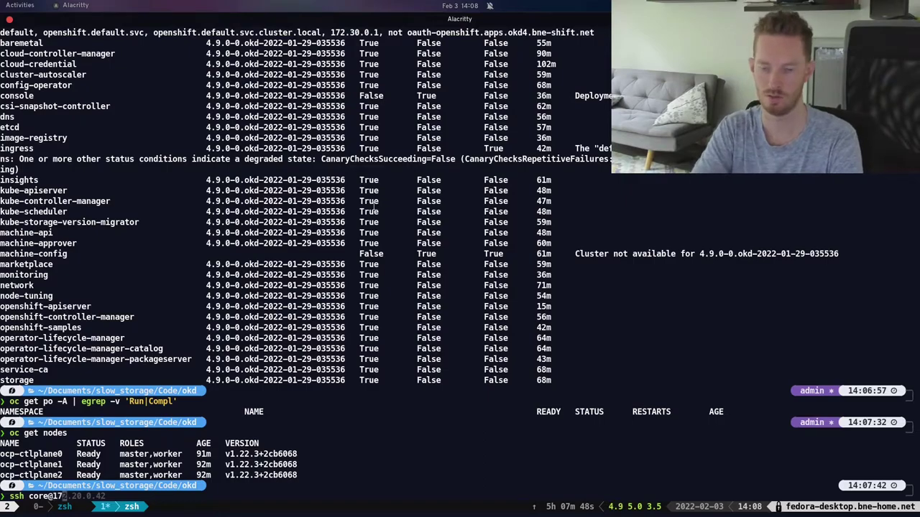
pyautogui.write('2.20.0.45')
pyautogui.press('Return')
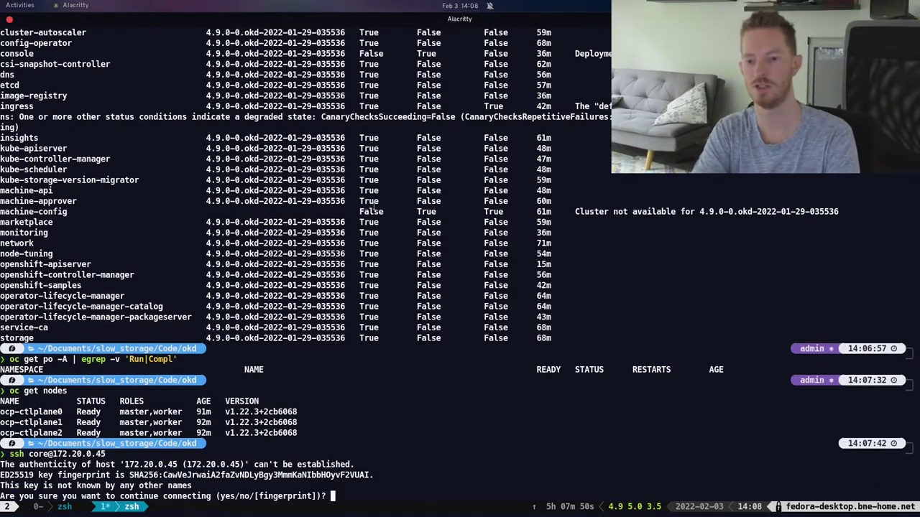
pyautogui.write('yes')
pyautogui.press('Return')
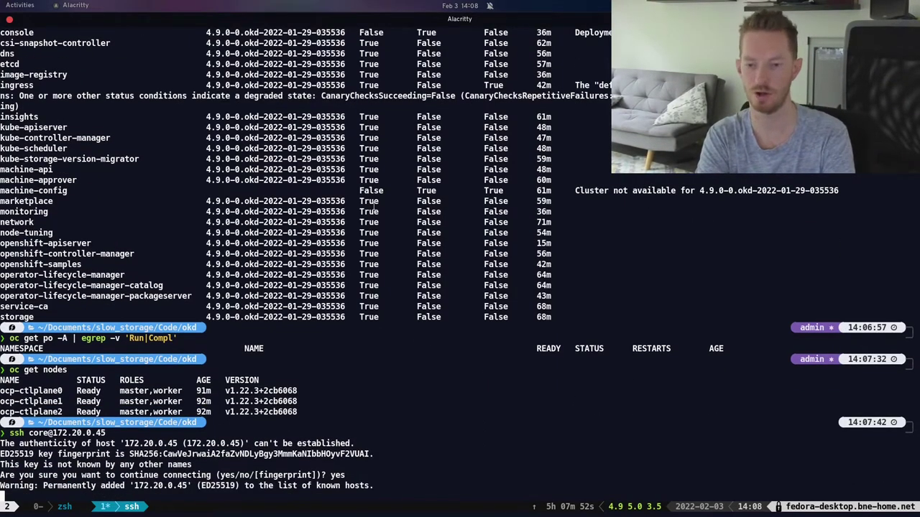
pyautogui.write('journactl -f kubelet')
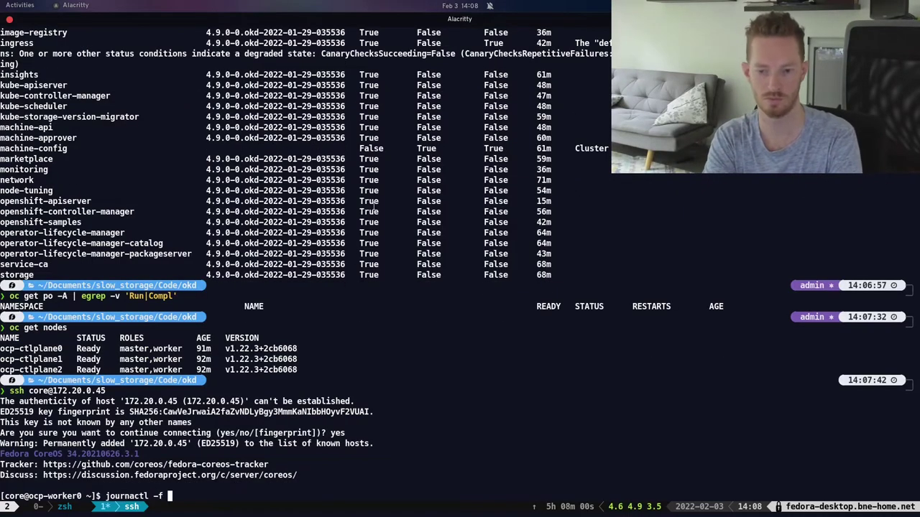
pyautogui.press('Return')
pyautogui.write('journalctl -f kubelet')
pyautogui.press('Return')
pyautogui.write('journalctl -f -u kubelet')
pyautogui.press('Return')
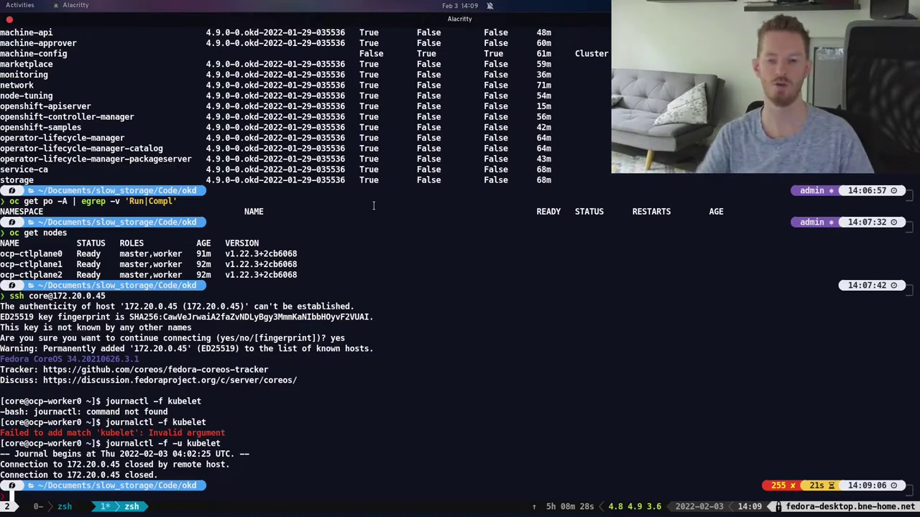
# Step: Reconnect to worker0, stop the kubelet log, and list its containers with sudo crictl ps
pyautogui.press('Up')
pyautogui.press('Return')
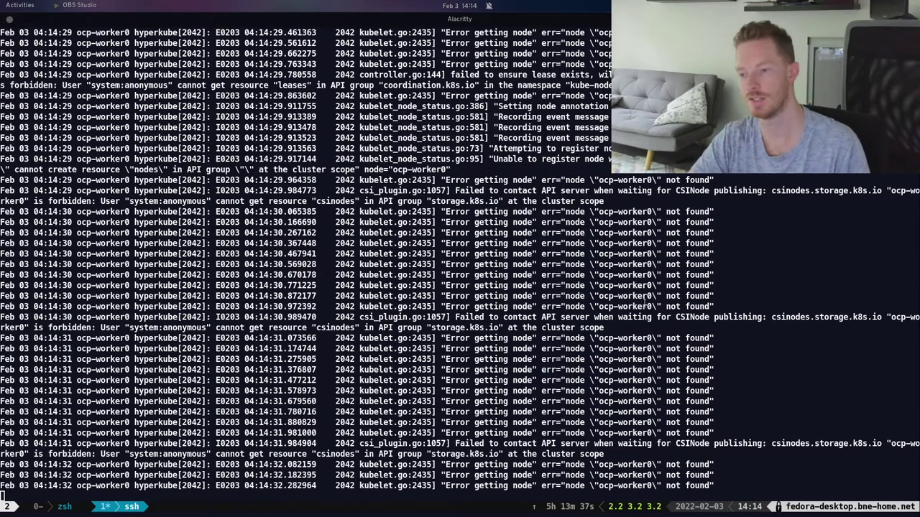
pyautogui.click(677, 371)
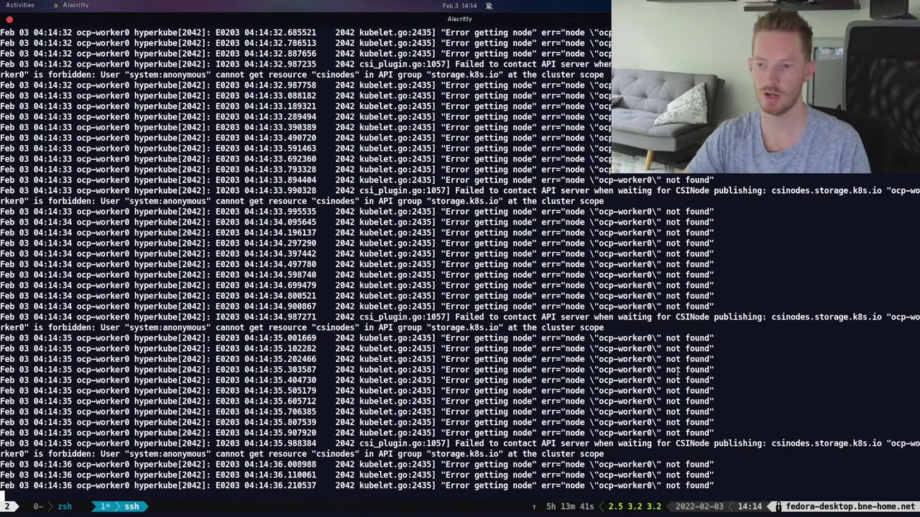
pyautogui.hotkey('ctrl', 'c')
pyautogui.write('sudo crictl ps')
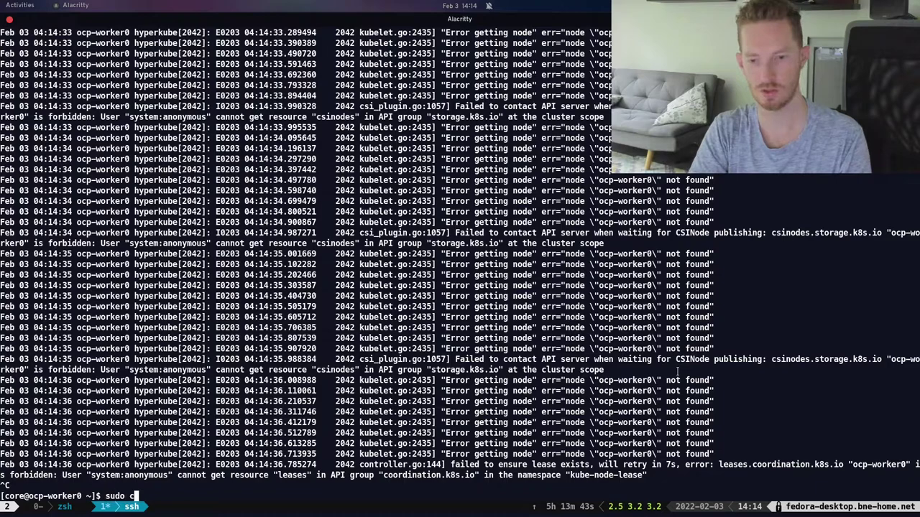
pyautogui.press('Return')
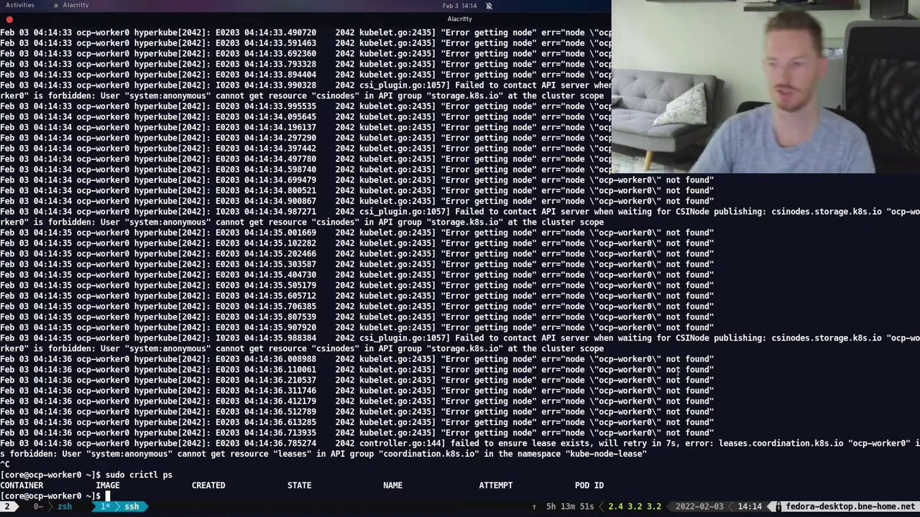
# Step: Log out of worker0, list the cluster nodes, and paste the bulk CSR approval command
pyautogui.write('exit')
pyautogui.press('Return')
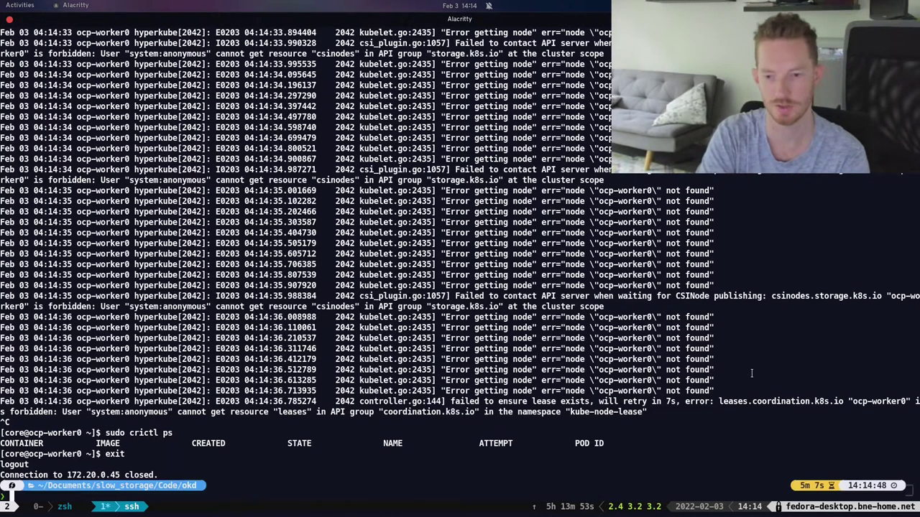
pyautogui.write('oc get nodes')
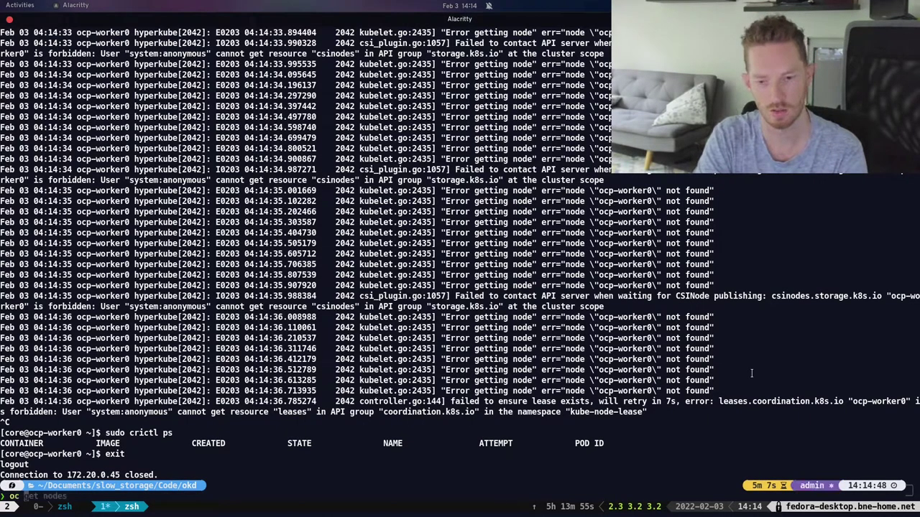
pyautogui.press('Return')
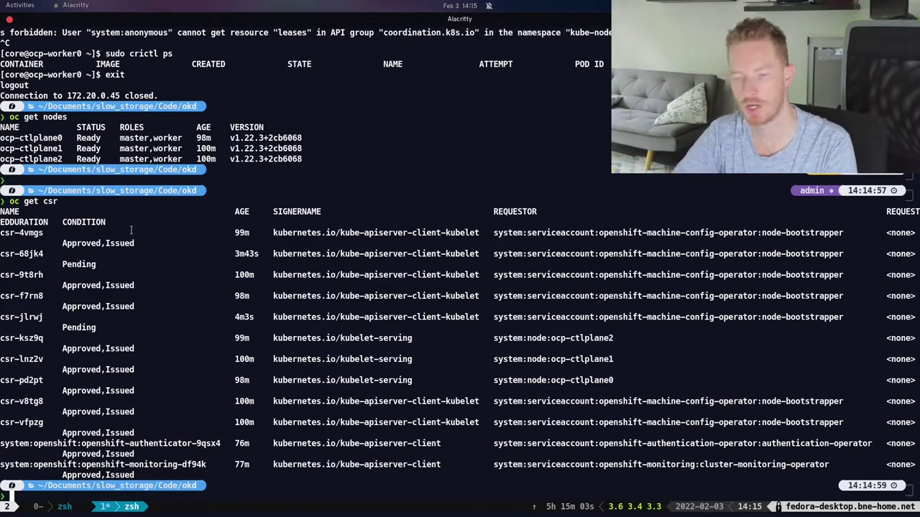
pyautogui.hotkey('ctrl', 'shift', 'v')
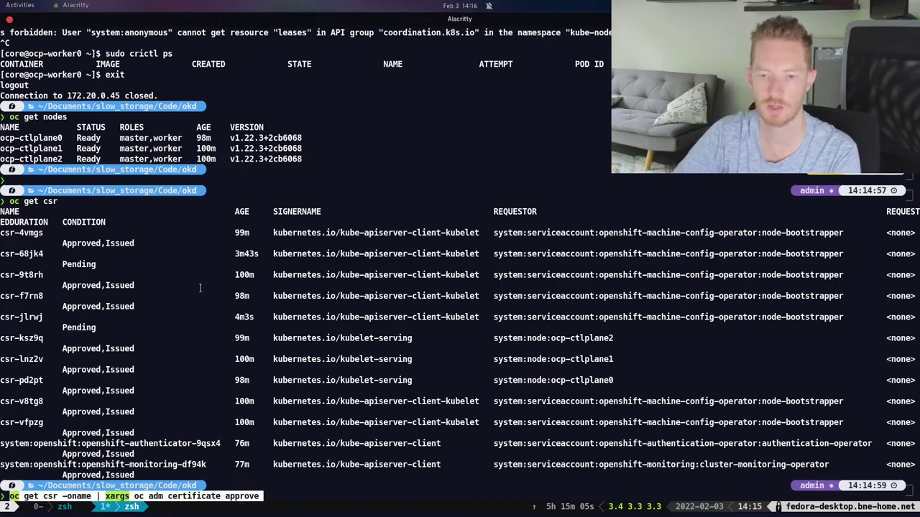
# Step: Approve all CSRs with oc adm certificate approve and check oc get nodes twice
pyautogui.press('Return')
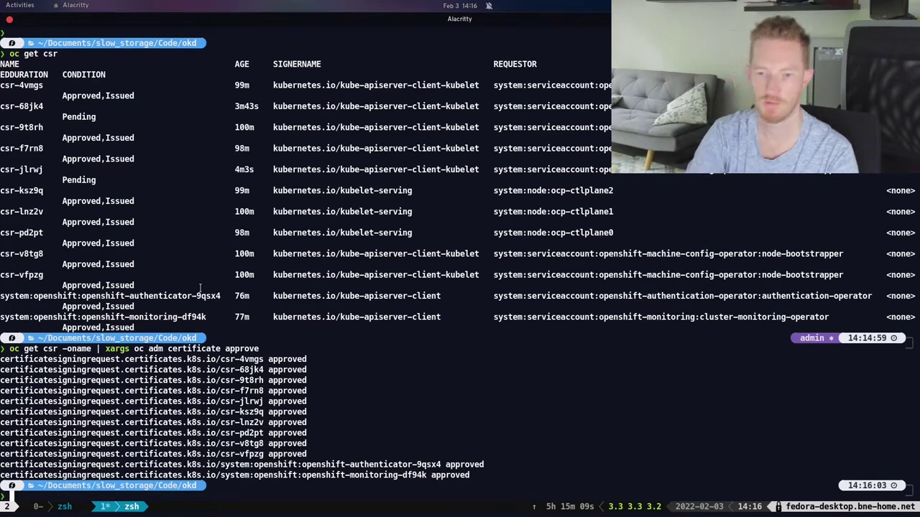
pyautogui.write('oc get nodes')
pyautogui.press('Return')
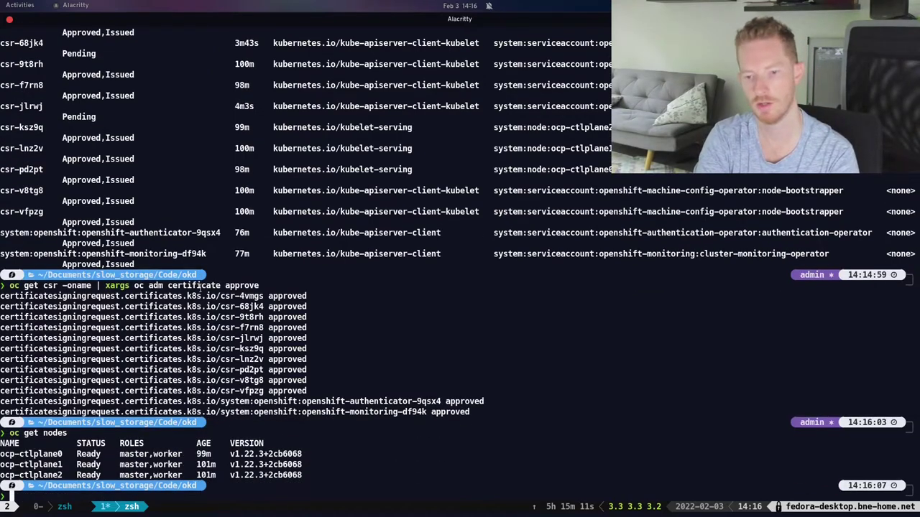
pyautogui.write('oc get nodes')
pyautogui.press('Return')
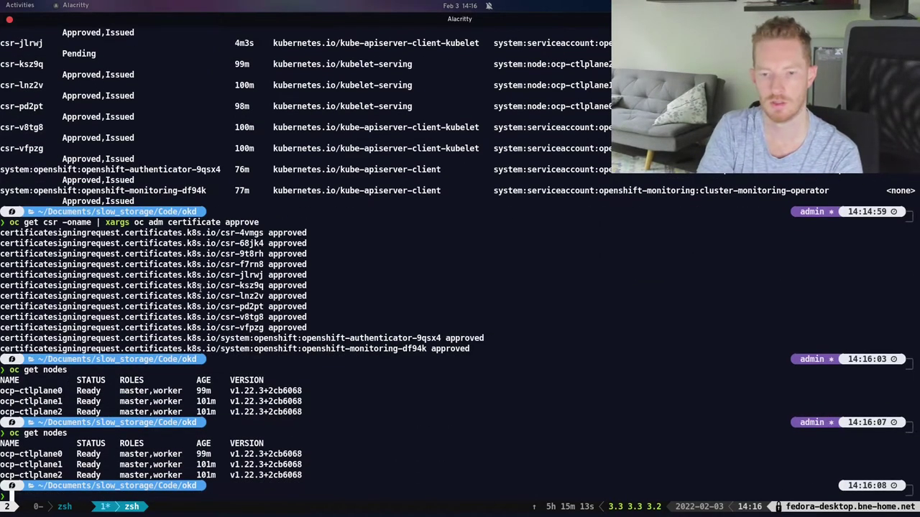
# Step: Log back into worker0 from shell history and follow its kubelet journal
pyautogui.hotkey('ctrl', 'r')
pyautogui.write('SshHost')
pyautogui.press('Return')
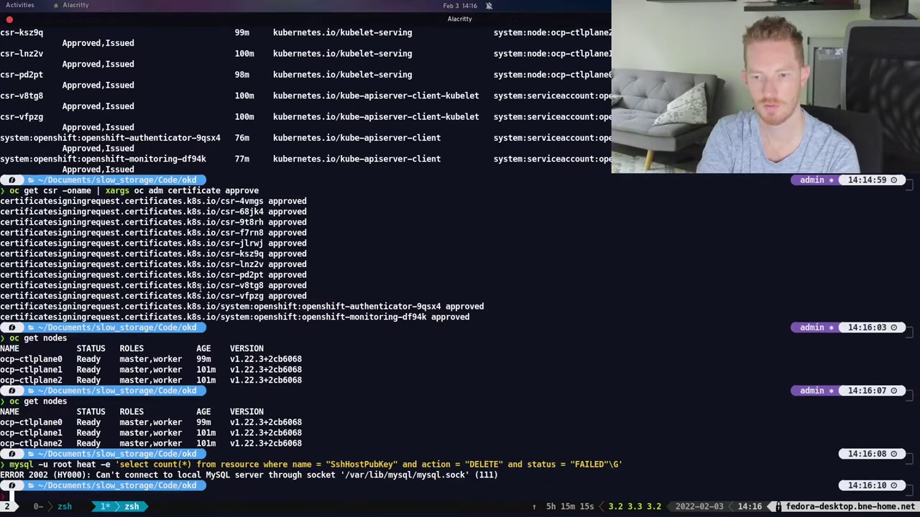
pyautogui.hotkey('ctrl', 'c')
pyautogui.hotkey('ctrl', 'r')
pyautogui.write('sh')
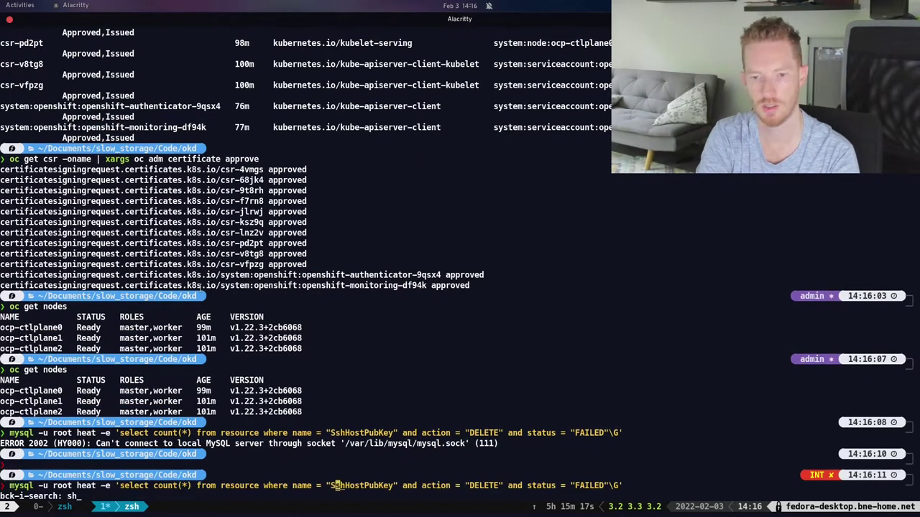
pyautogui.write(' core@172.20.0.45')
pyautogui.press('Return')
pyautogui.press('Up')
pyautogui.press('Return')
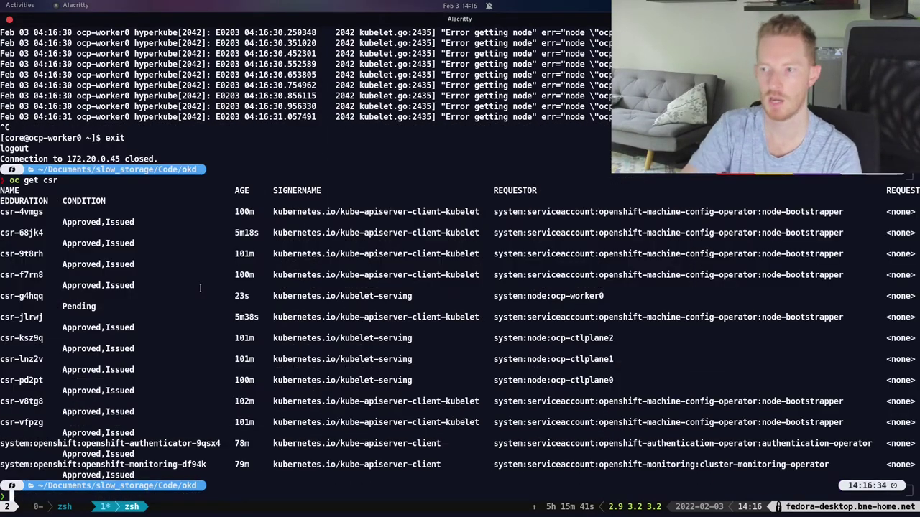
pyautogui.press('Up')
pyautogui.press('Up')
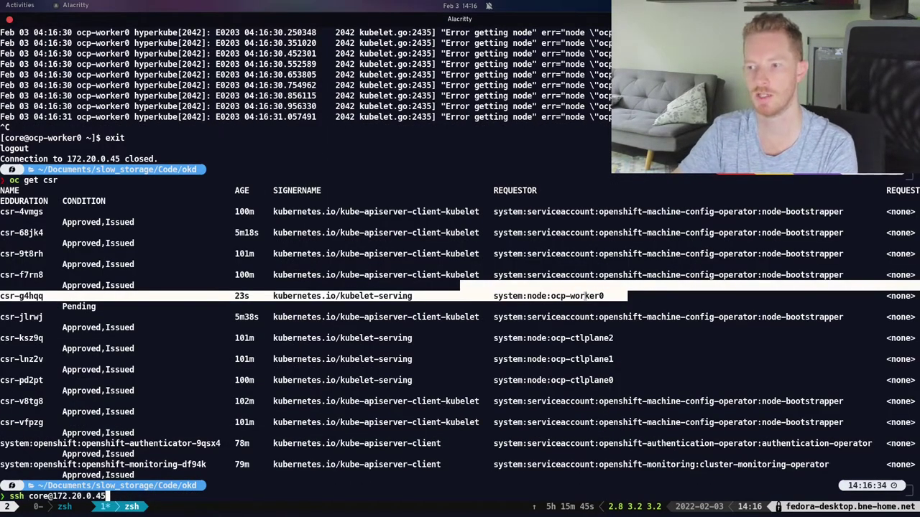
# Step: Rerun the bulk CSR approval pipeline recalled from history to approve csr-g4hqq
pyautogui.press('Up')
pyautogui.press('Down')
pyautogui.press('Down')
pyautogui.press('Up')
pyautogui.press('Up')
pyautogui.press('Up')
pyautogui.press('Up')
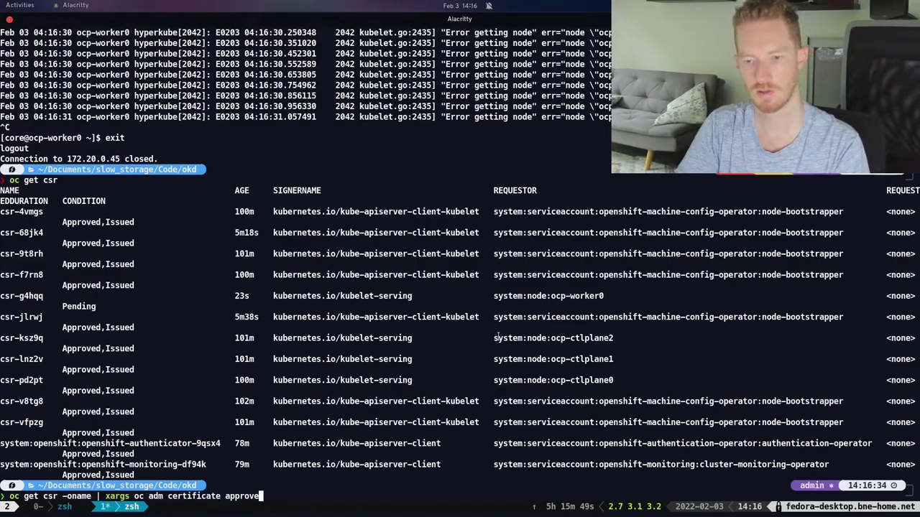
pyautogui.press('Return')
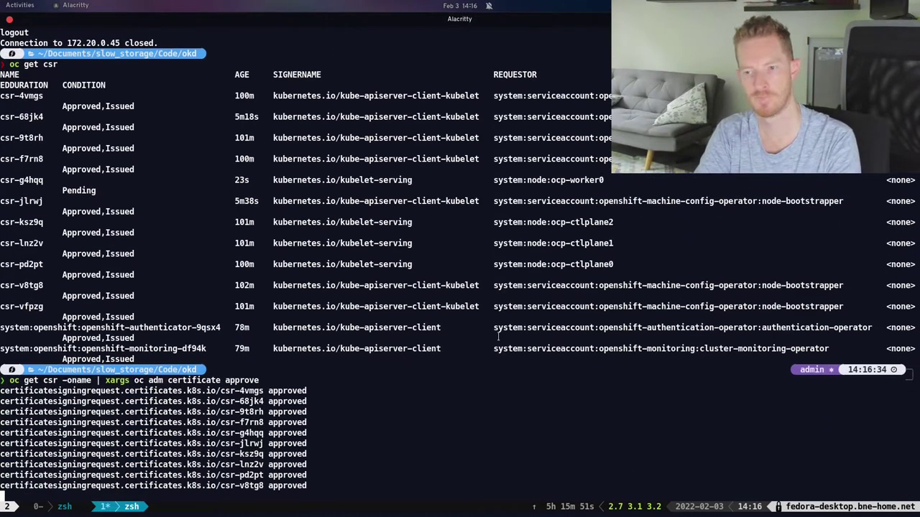
# Step: List the CSRs twice and confirm ocp-worker0 joined as a NotReady worker with oc get nodes
pyautogui.write('oc get csr')
pyautogui.press('Return')
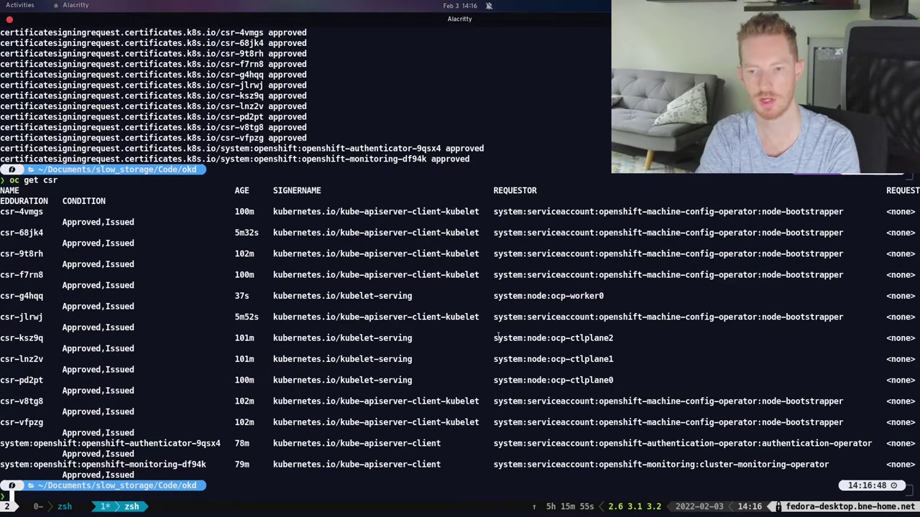
pyautogui.press('Up')
pyautogui.press('Return')
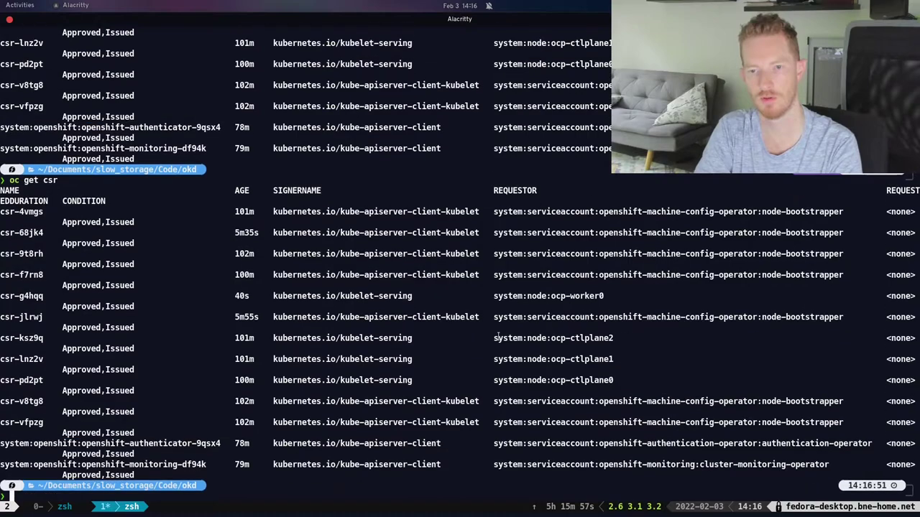
pyautogui.write('oc get nodes')
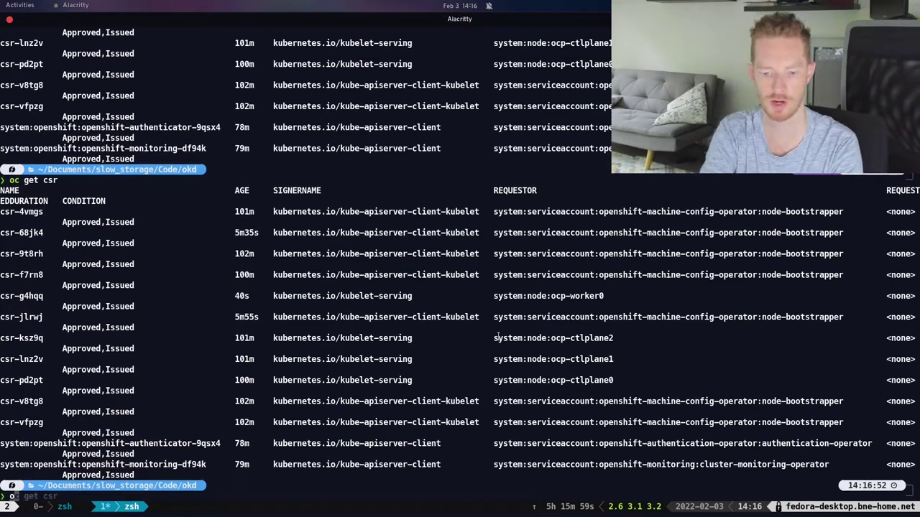
pyautogui.press('Return')
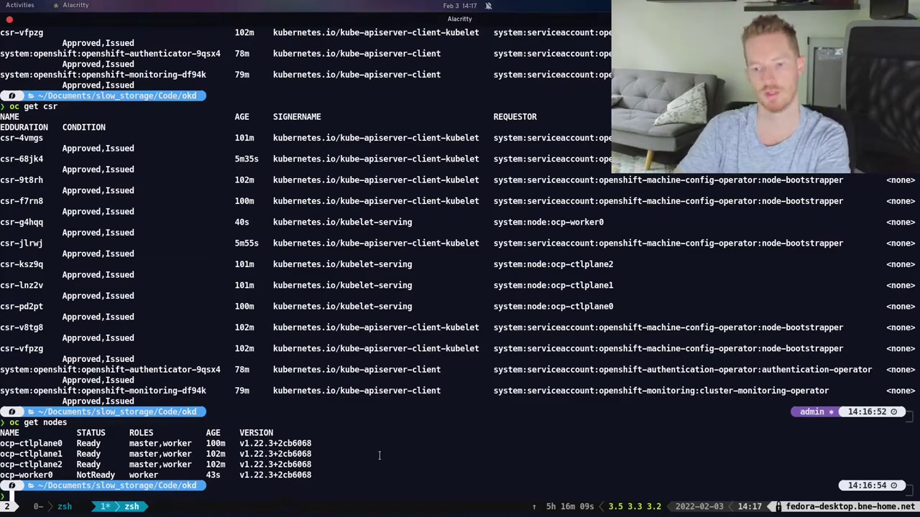
# Step: Reconnect to worker0, watch journalctl -u kubelet -f, then stop the log and exit
pyautogui.hotkey('ctrl', 'r')
pyautogui.write('ssh')
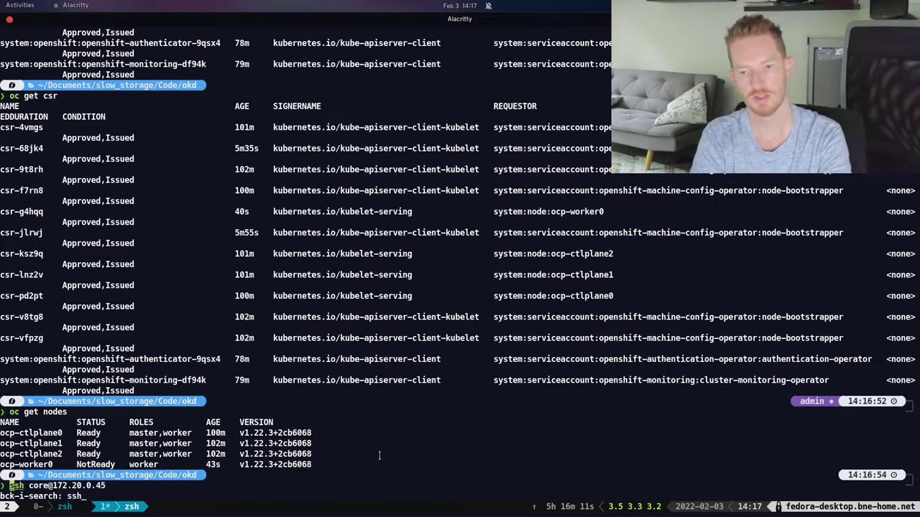
pyautogui.press('Return')
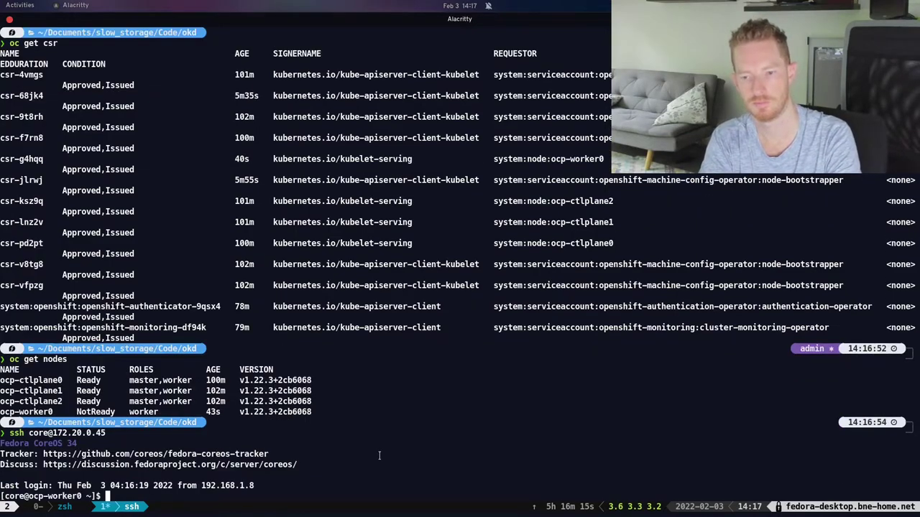
pyautogui.write('journalctl -')
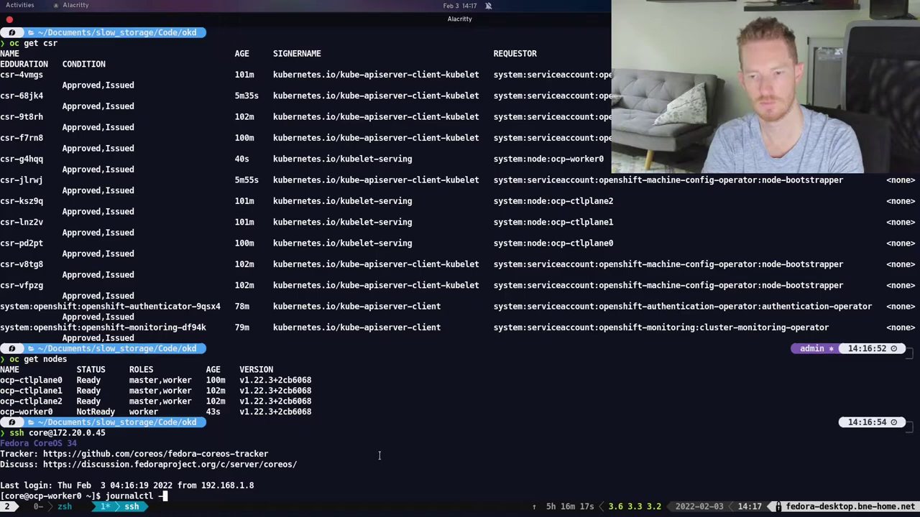
pyautogui.write('u kubelet -f')
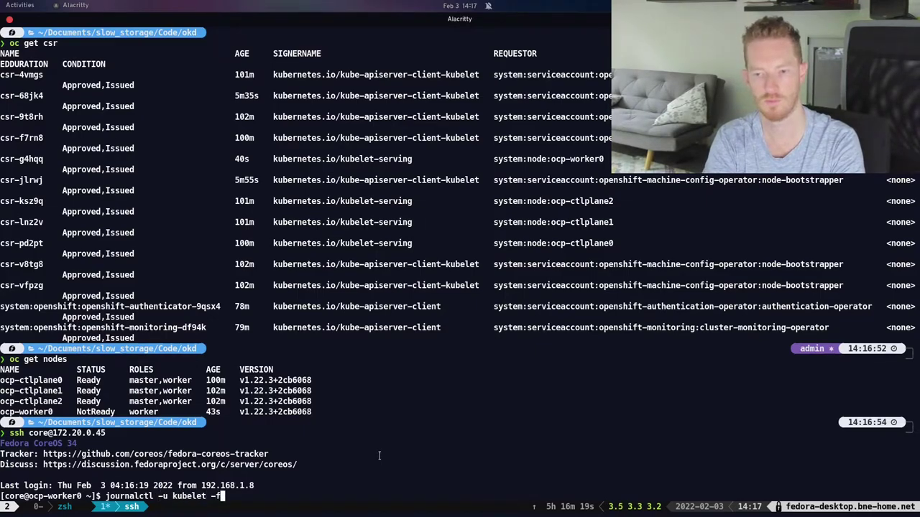
pyautogui.press('Return')
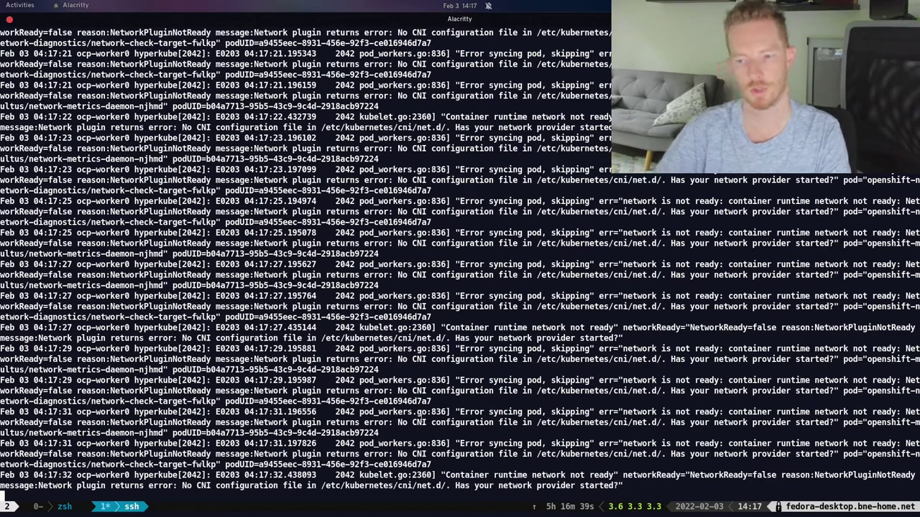
pyautogui.hotkey('ctrl', 'c')
pyautogui.write('exit')
pyautogui.press('Return')
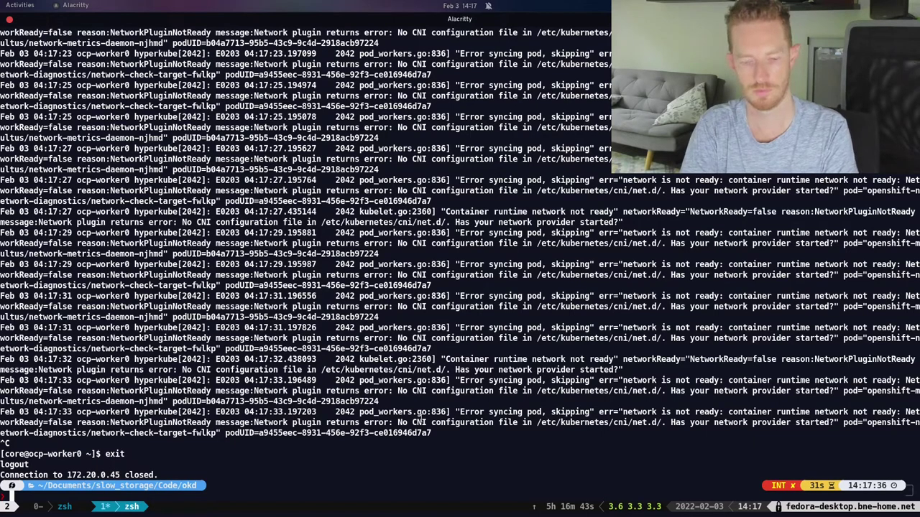
# Step: List the CSRs, mark pending csr-sdddm and csr-2xzk7, and approve them all
pyautogui.write('oc get csr')
pyautogui.press('Return')
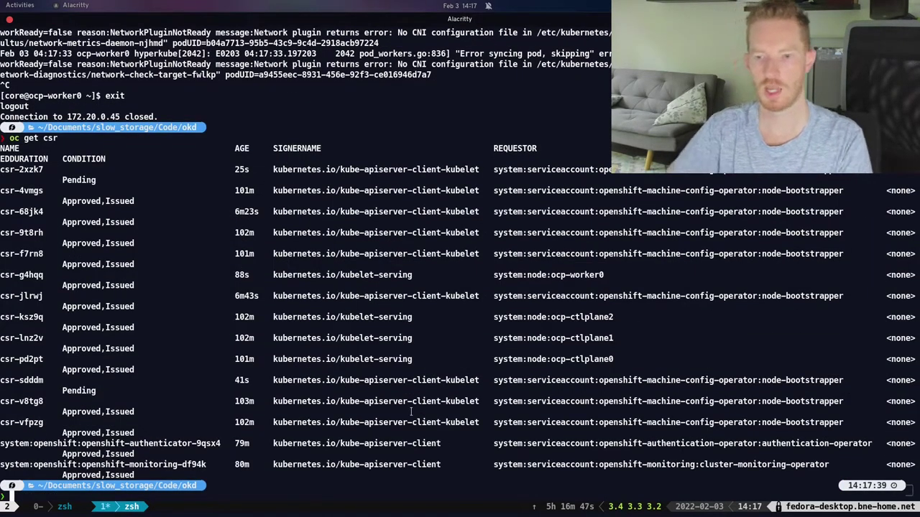
pyautogui.moveTo(393, 392); pyautogui.dragTo(213, 378)
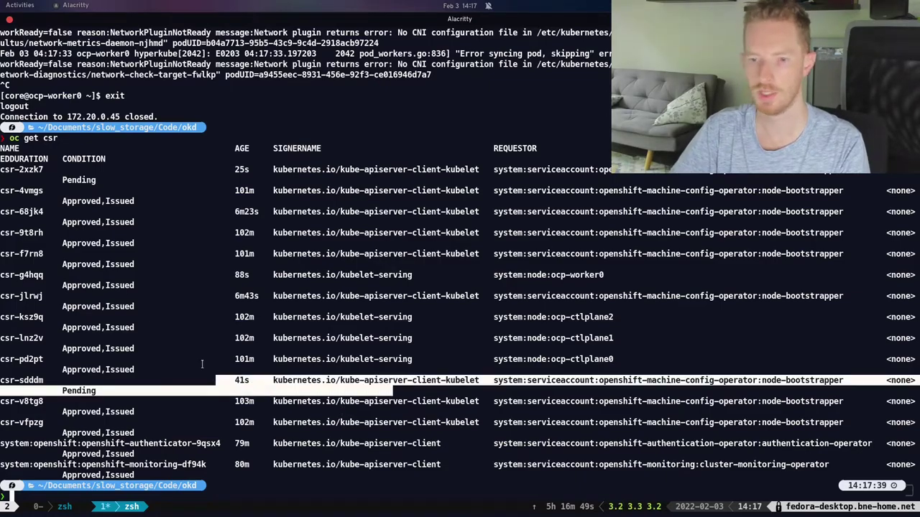
pyautogui.click(202, 364)
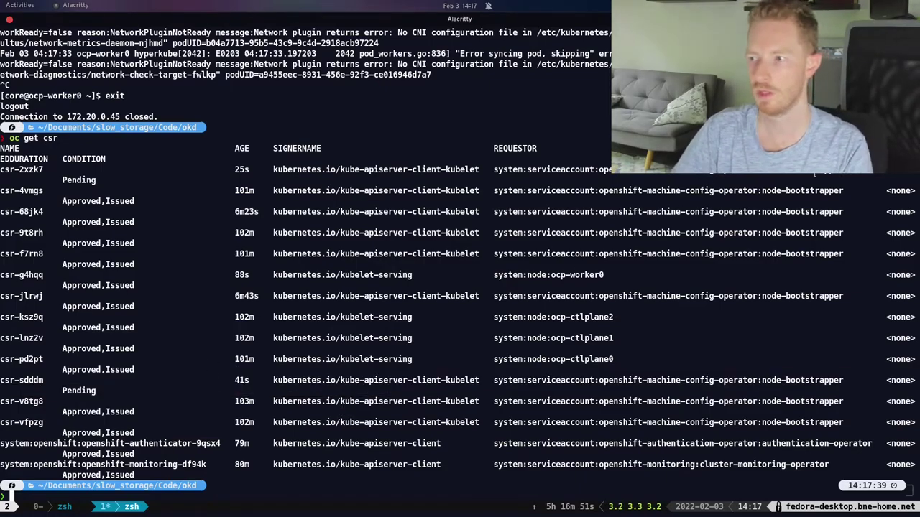
pyautogui.moveTo(739, 173); pyautogui.dragTo(24, 171)
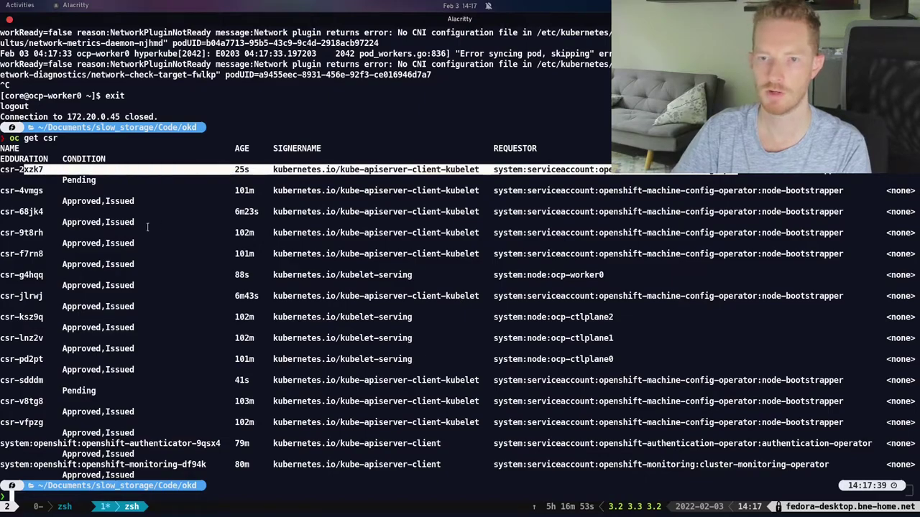
pyautogui.click(376, 390)
pyautogui.hotkey('ctrl', 'shift', 'v')
pyautogui.press('Return')
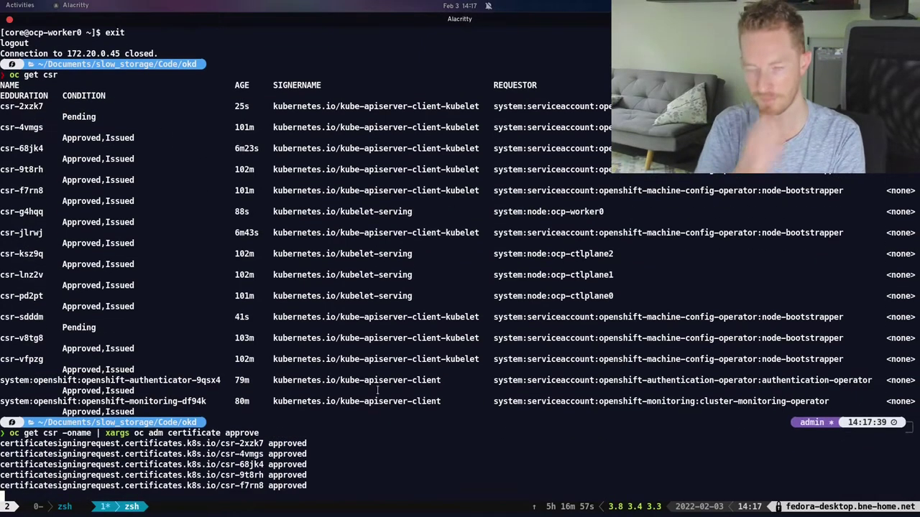
# Step: Refresh oc get csr until the new pending csr-splwm for ocp-worker1 appears
pyautogui.write('oc get csr')
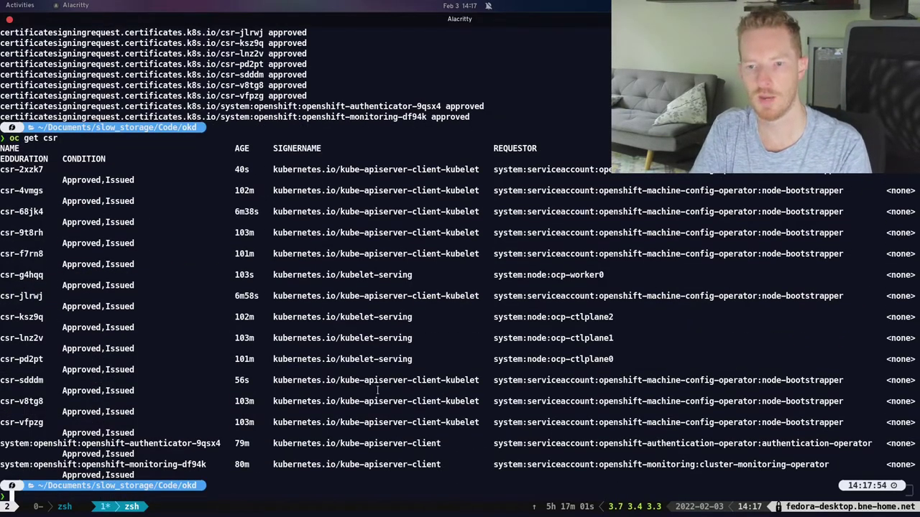
pyautogui.press('Up')
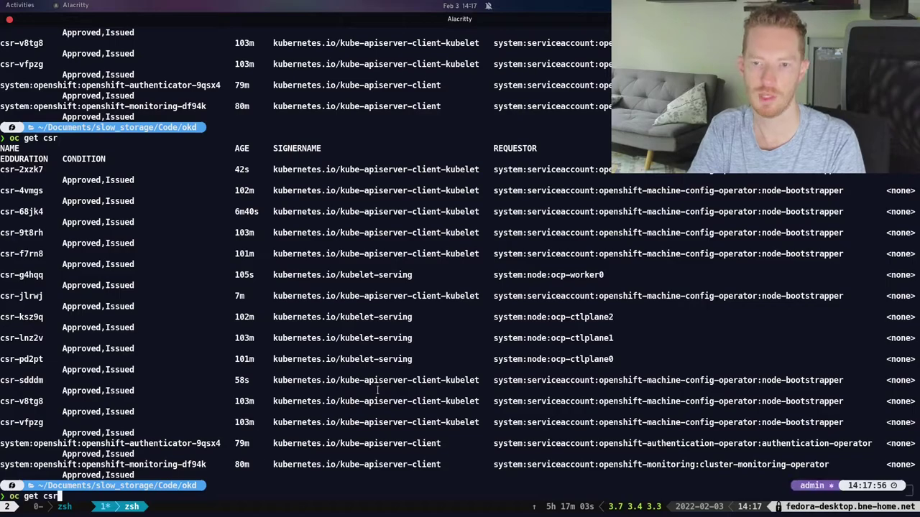
pyautogui.press('Return')
pyautogui.press('Up')
pyautogui.press('Return')
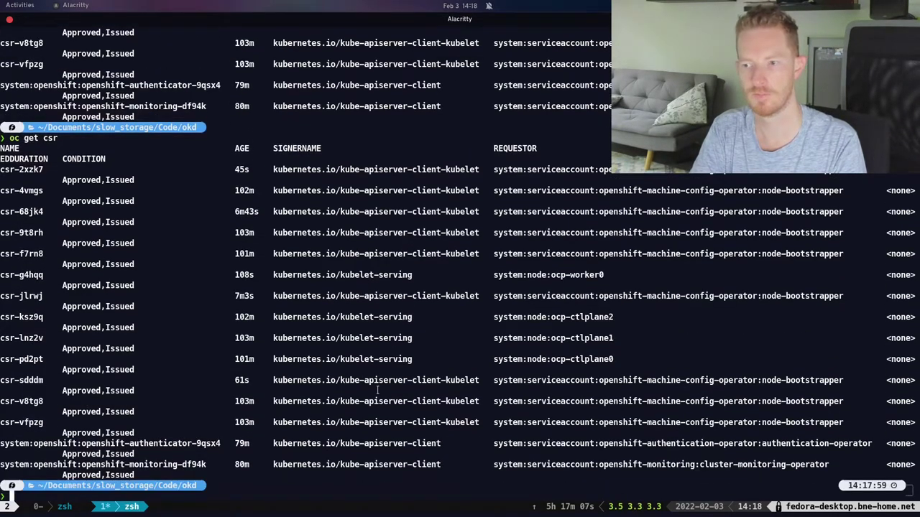
pyautogui.press('Up')
pyautogui.press('Return')
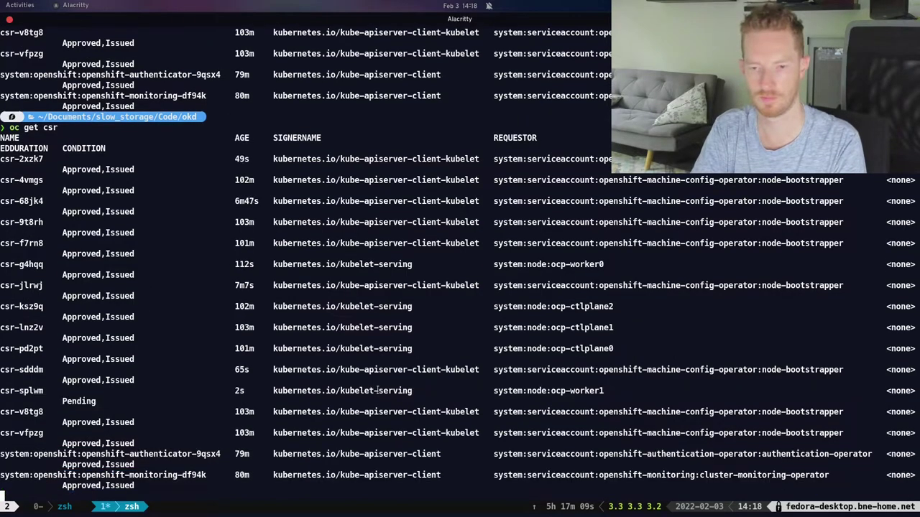
pyautogui.tripleClick(615, 386)
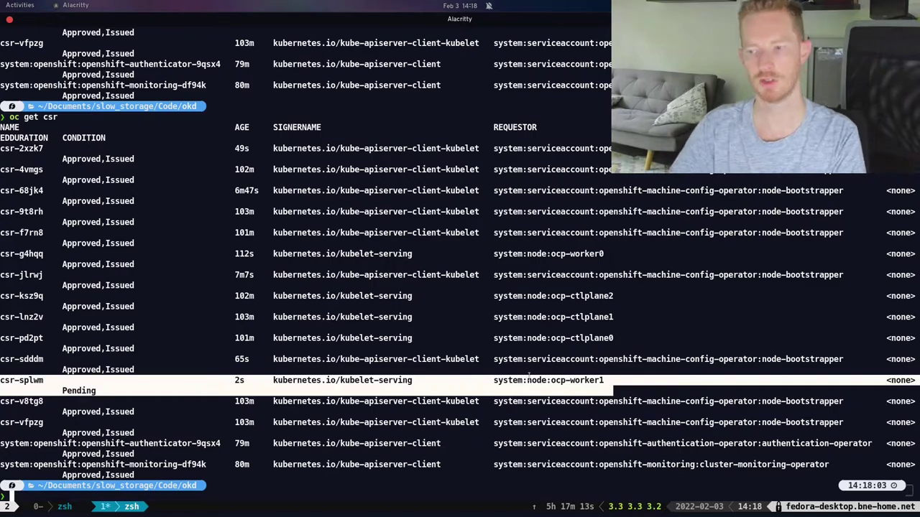
pyautogui.click(597, 389)
# Step: Approve the new CSRs with the recalled approve command and list the nodes
pyautogui.hotkey('ctrl', 'r')
pyautogui.write('approve')
pyautogui.press('Right')
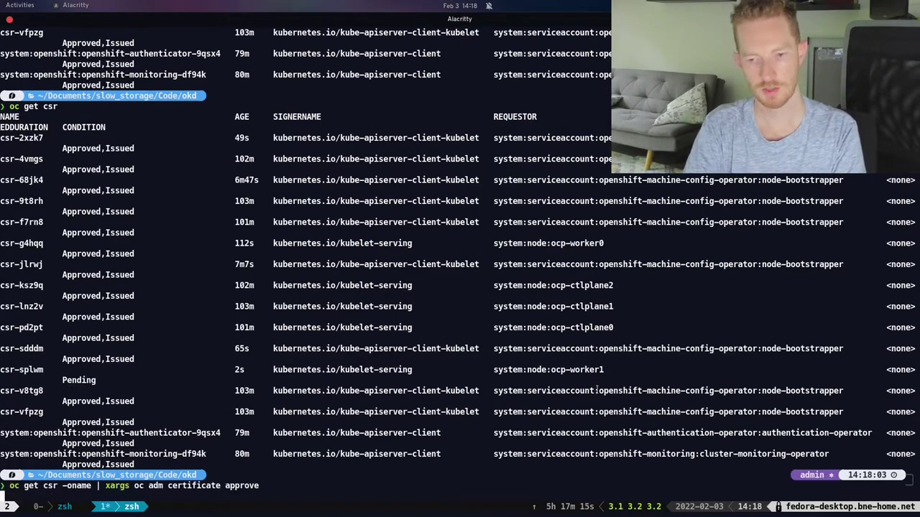
pyautogui.press('Return')
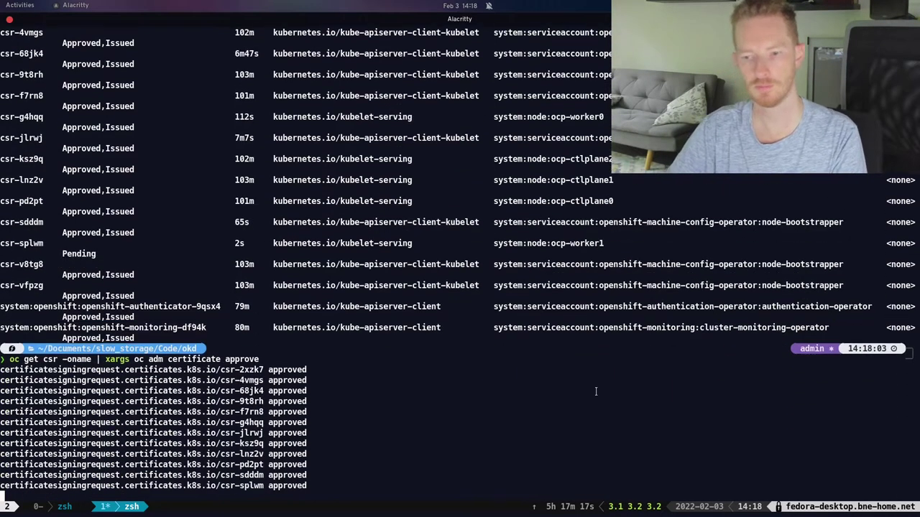
pyautogui.write('oc get nodes')
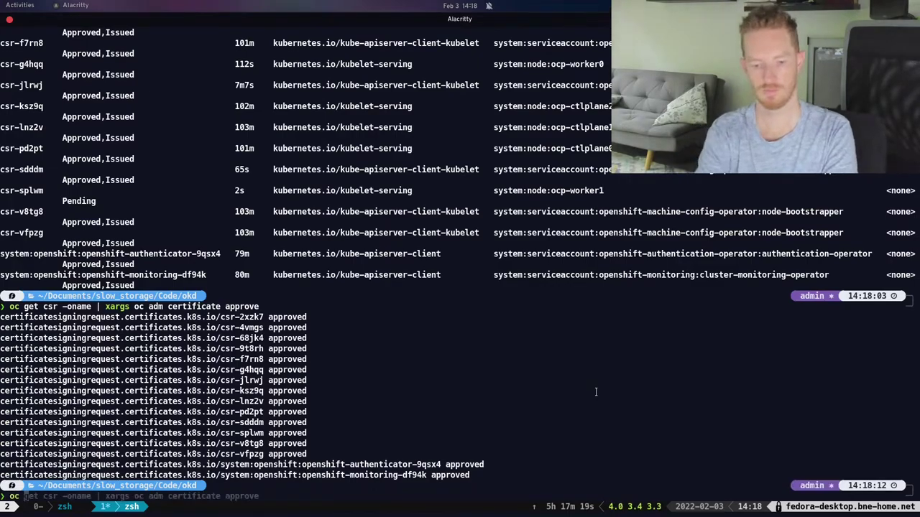
pyautogui.press('Return')
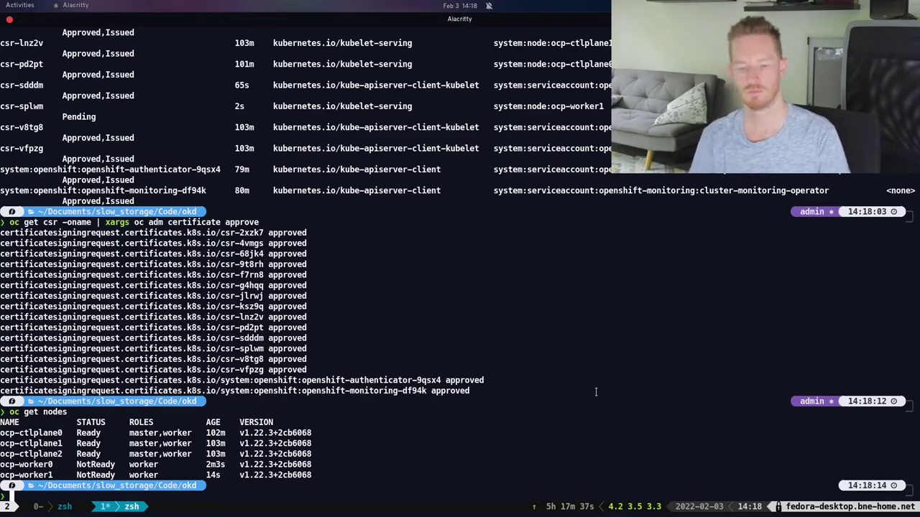
# Step: Check the cluster operator statuses with oc get co
pyautogui.write('oc get co')
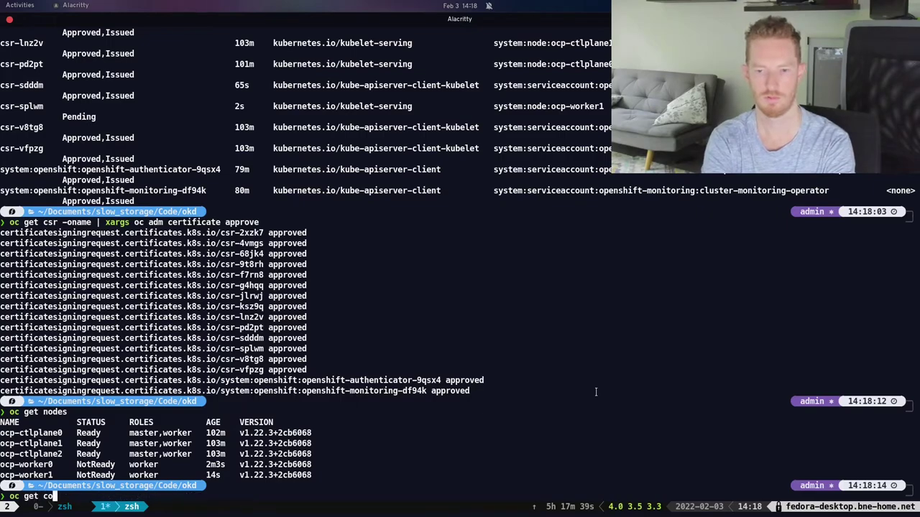
pyautogui.press('Return')
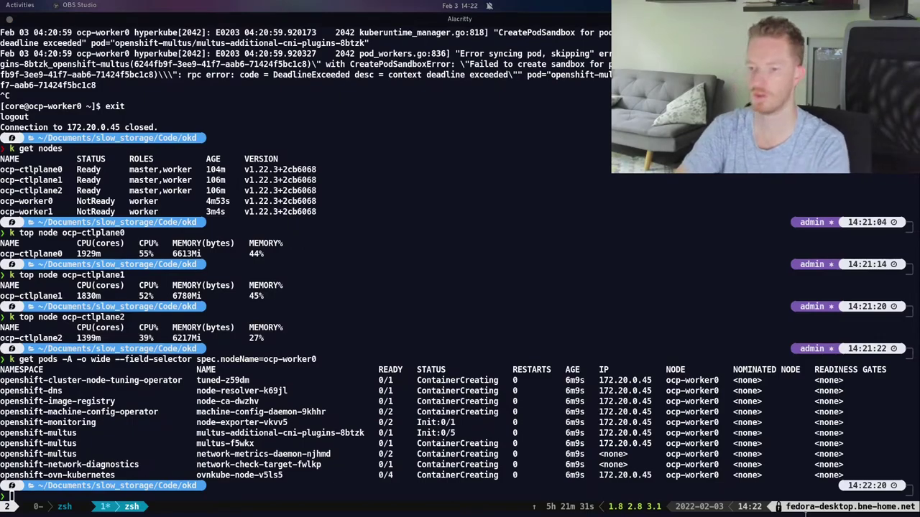
# Step: List the pods scheduled on ocp-worker0, ocp-worker1 and ocp-worker2
pyautogui.click(445, 301)
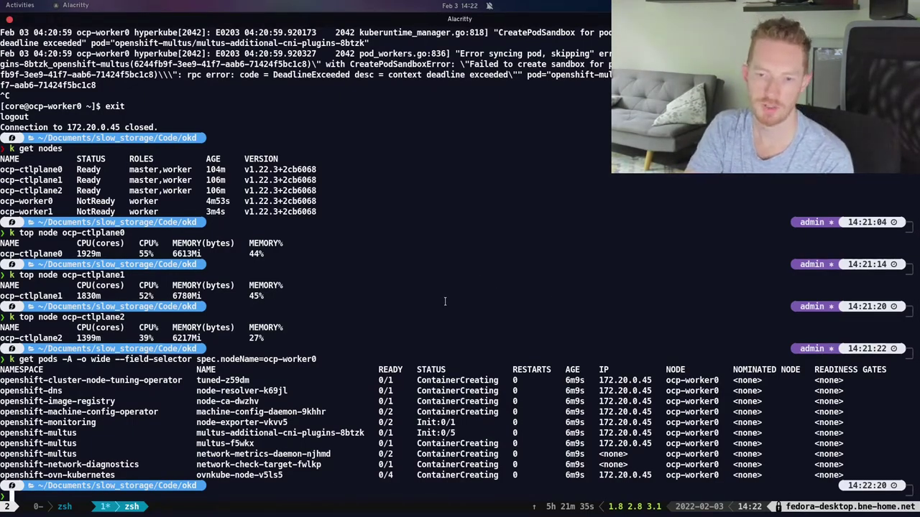
pyautogui.press('Up')
pyautogui.press('Return')
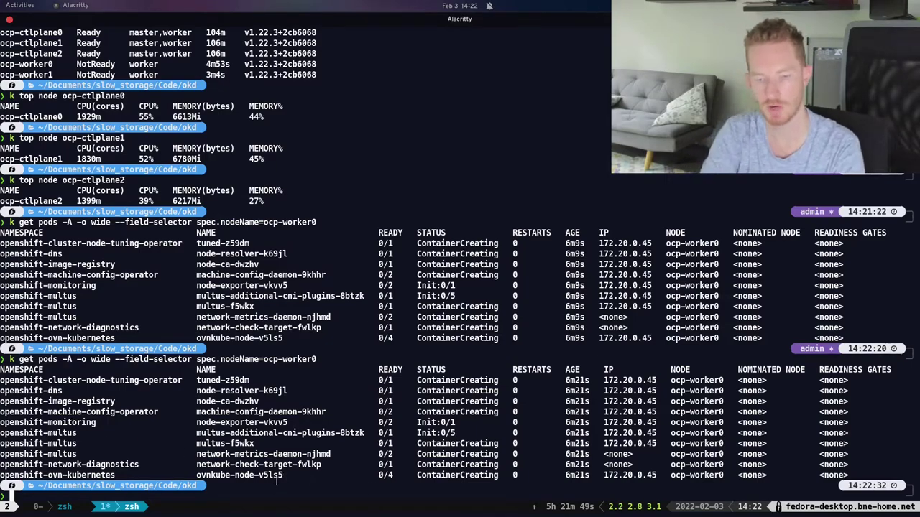
pyautogui.press('Up')
pyautogui.press('BackSpace')
pyautogui.write('1')
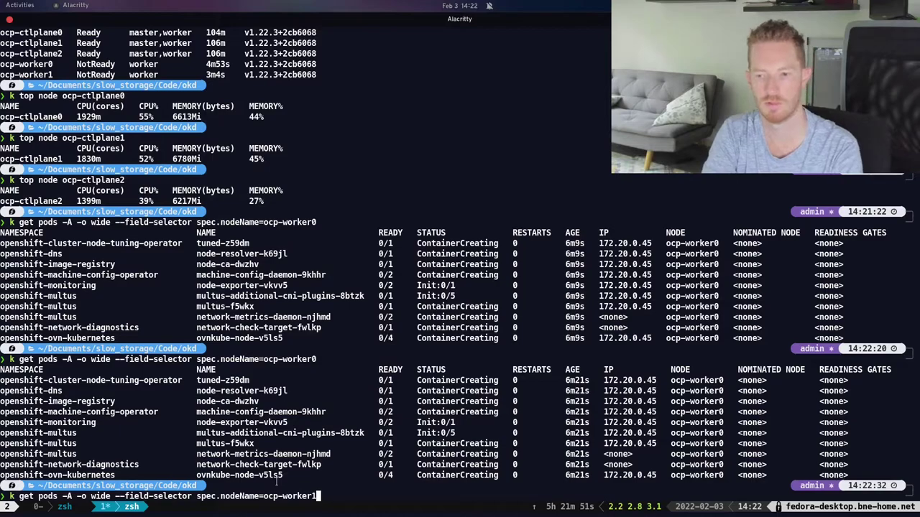
pyautogui.press('Return')
pyautogui.press('Up')
pyautogui.press('BackSpace')
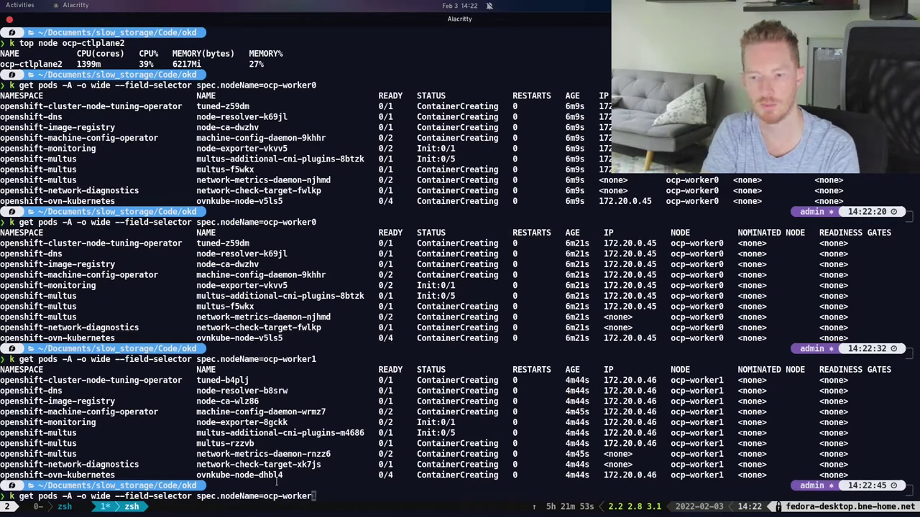
pyautogui.write('2')
pyautogui.press('Return')
# Step: List the cluster nodes with k get nodes and k get nodes -o wide
pyautogui.write('k get nodes')
pyautogui.press('Return')
pyautogui.write('k get nodes -o wide')
pyautogui.press('Return')
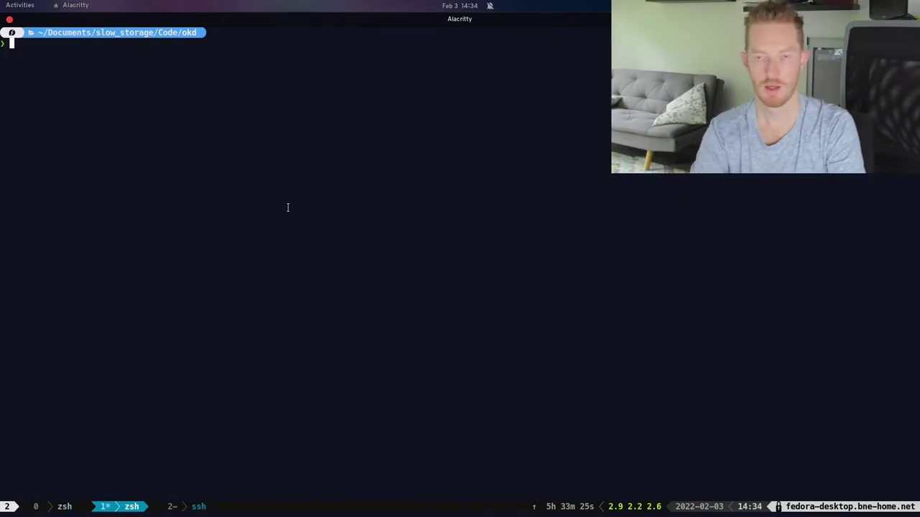
# Step: Confirm all five nodes are Ready, then list the pods on ocp-worker0 and ocp-worker1
pyautogui.write('oc get nodes')
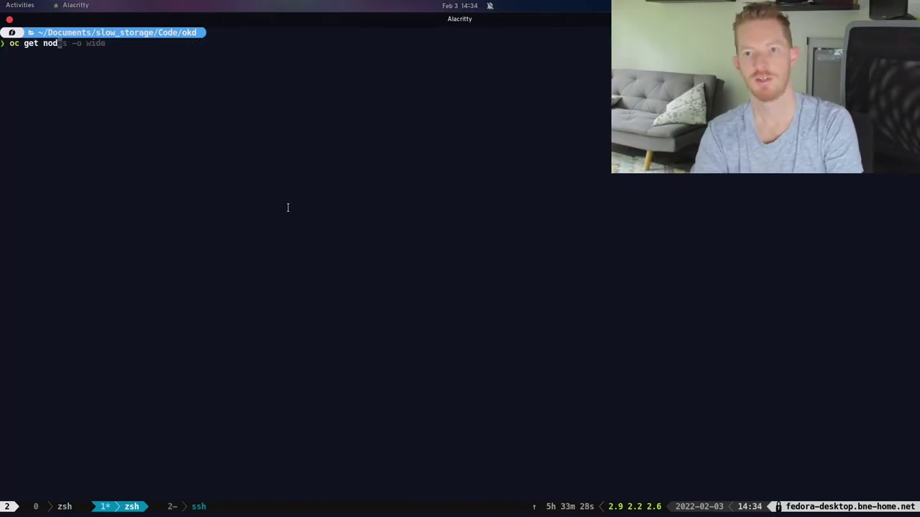
pyautogui.press('Return')
pyautogui.write('k get nodes')
pyautogui.press('Up')
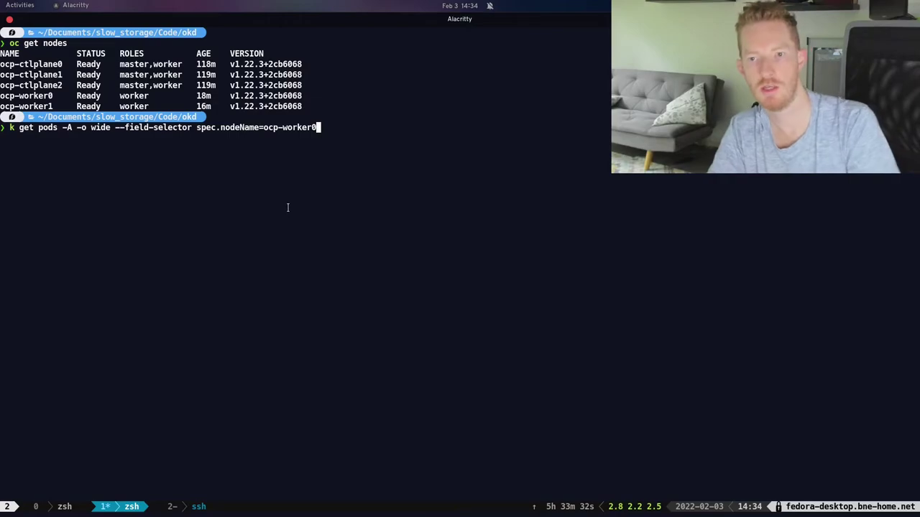
pyautogui.press('Return')
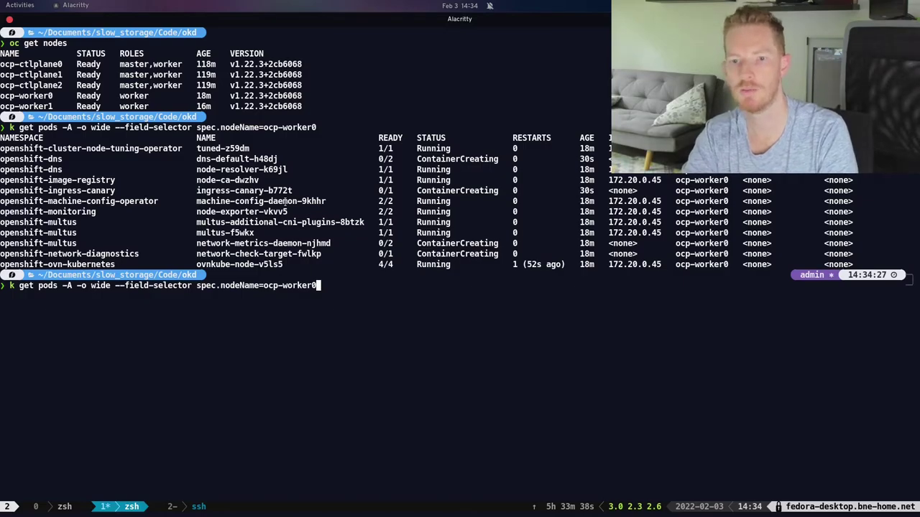
pyautogui.press('BackSpace')
pyautogui.write('1')
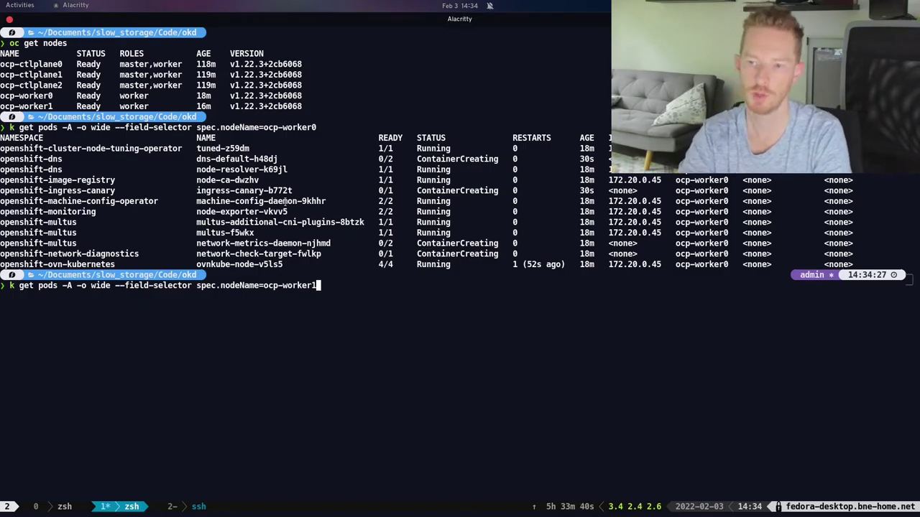
pyautogui.press('Return')
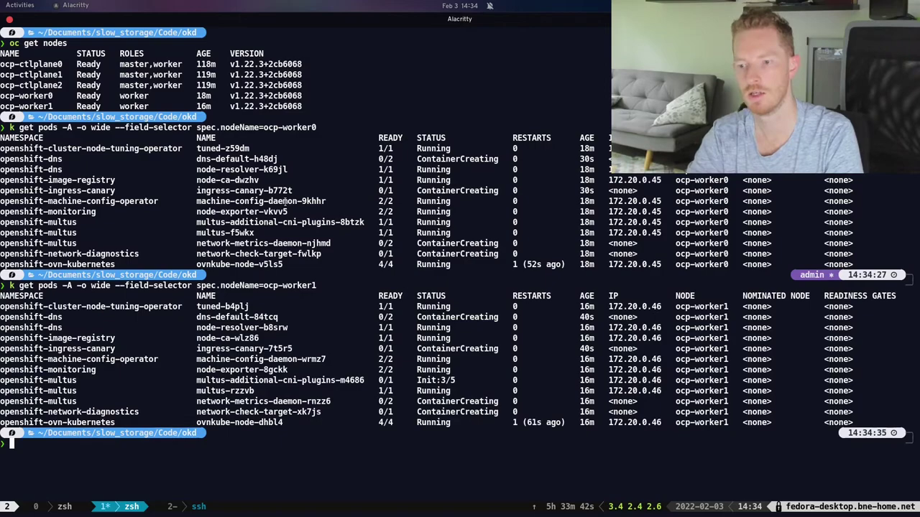
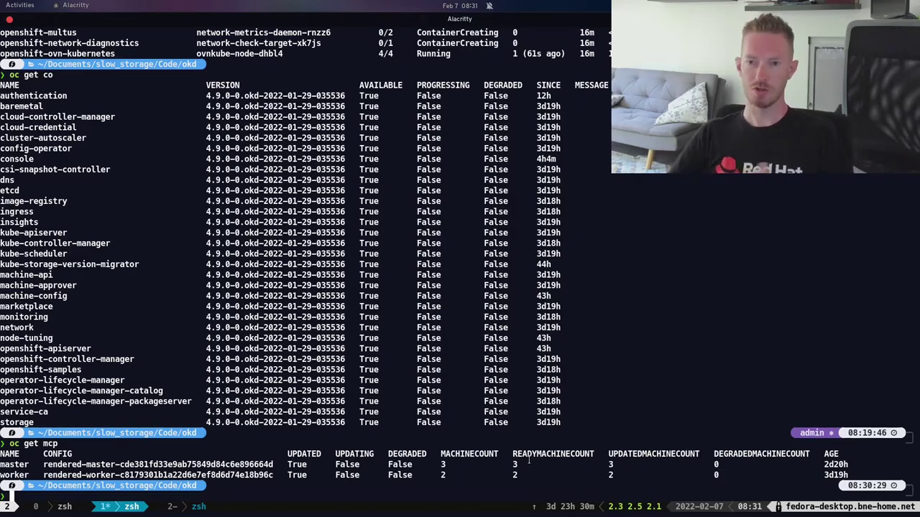
# Step: Open the Activities overview to switch away from the terminal
pyautogui.press('super')
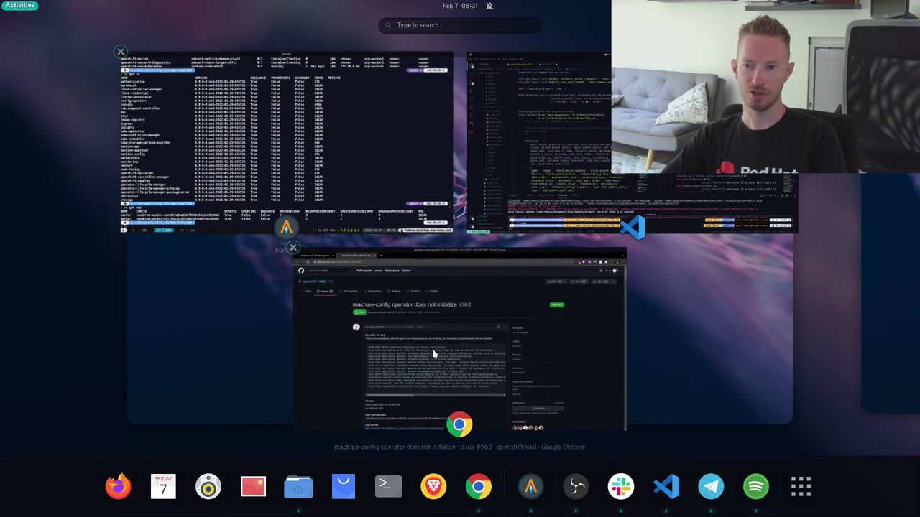
# Step: In the browser, compare kernel-args pull request #257 with machine-config operator issue #963
pyautogui.click(460, 349)
pyautogui.click(67, 35)
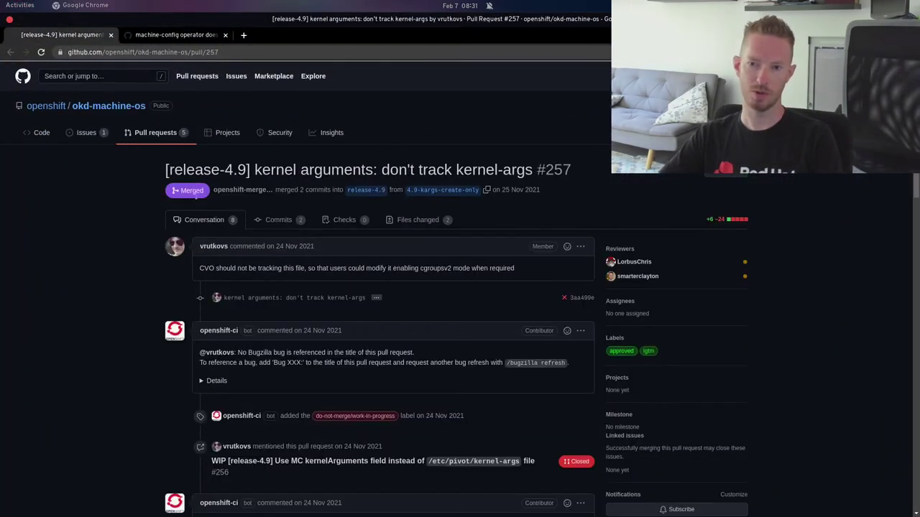
pyautogui.click(193, 36)
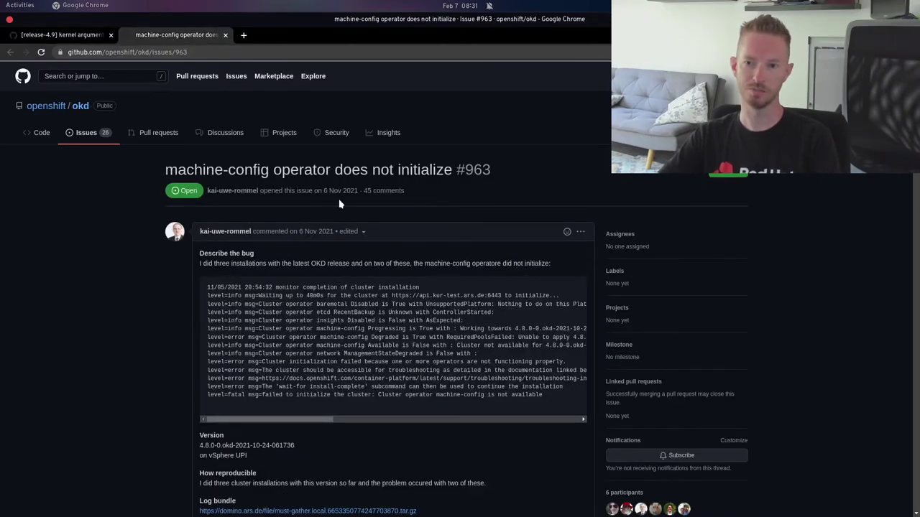
pyautogui.scroll(-3, 345, 192)
pyautogui.scroll(-15, 345, 192)
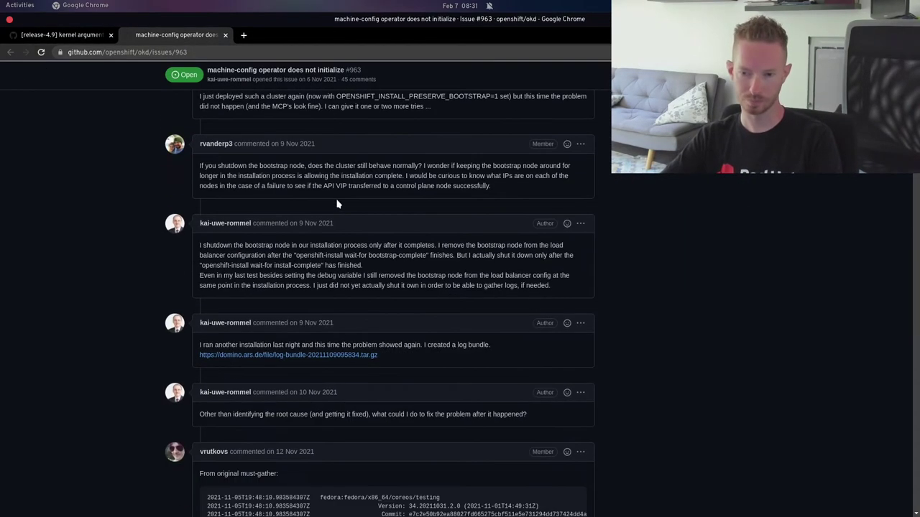
pyautogui.scroll(-5, 337, 201)
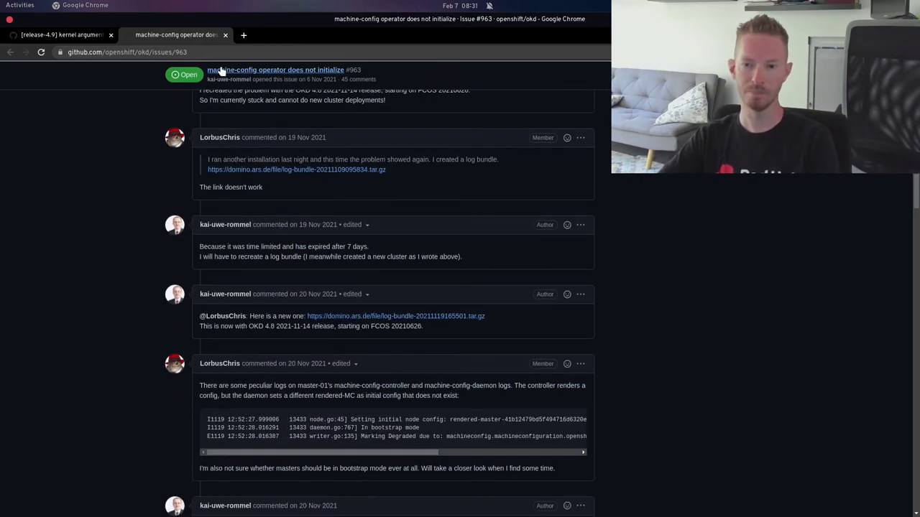
# Step: Open commit 669f78f from PR #257's commits and scroll through its kernelArguments diff
pyautogui.click(75, 36)
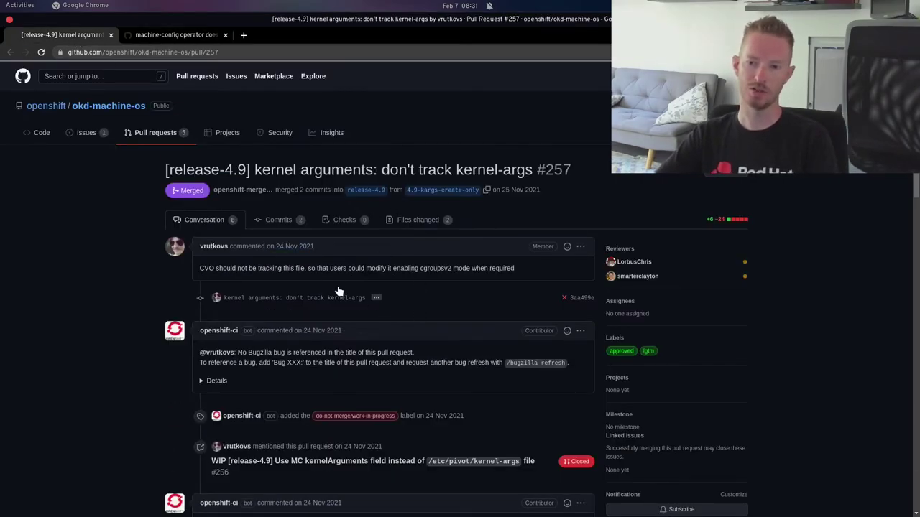
pyautogui.click(267, 221)
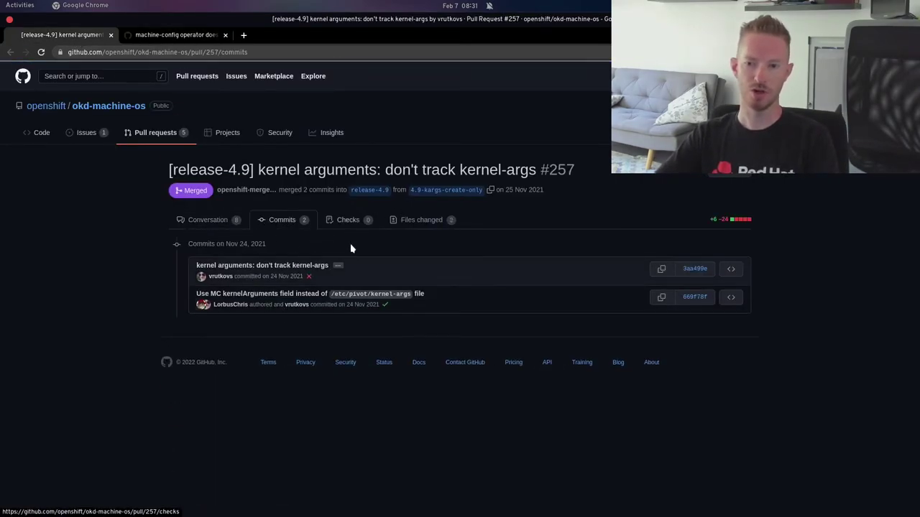
pyautogui.click(697, 299)
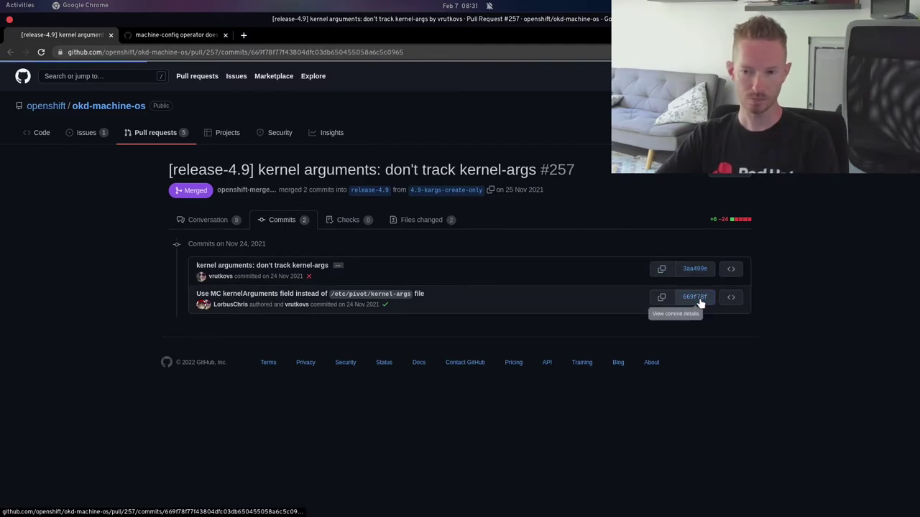
pyautogui.scroll(-3, 732, 384)
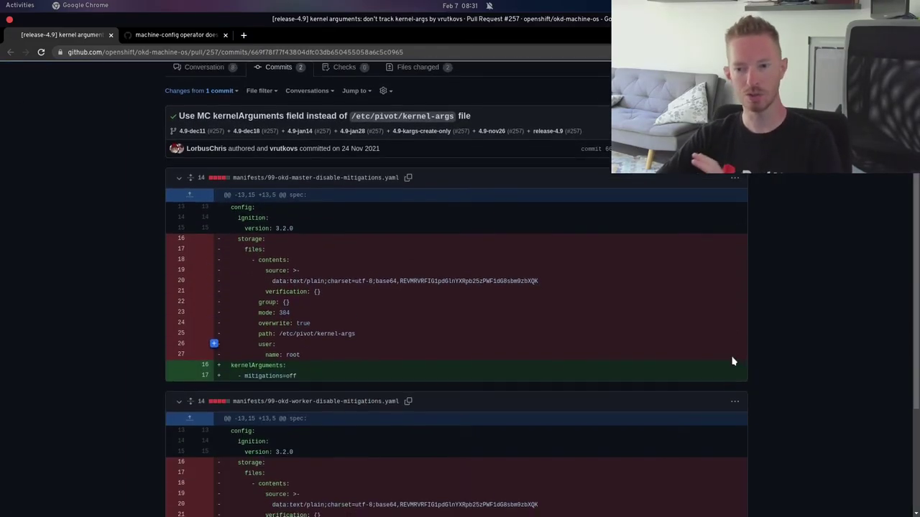
pyautogui.scroll(-3, 732, 385)
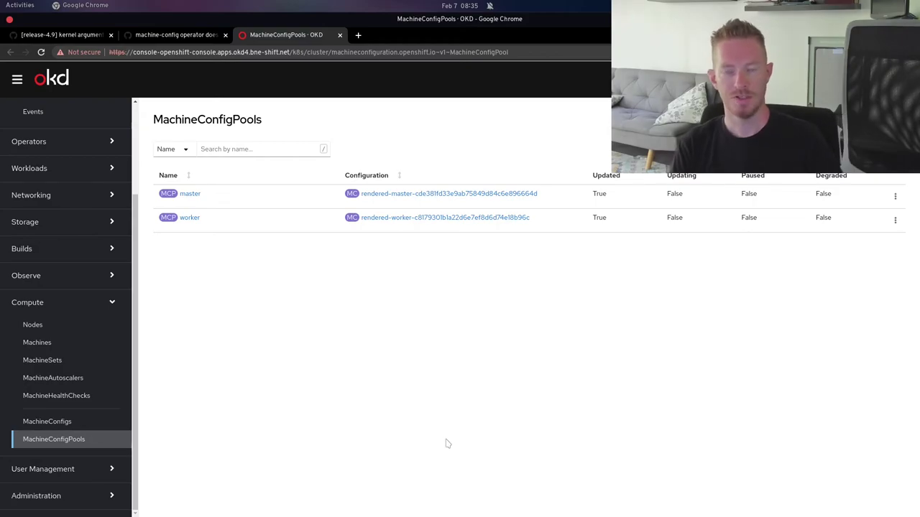
# Step: Open node ocp-ctlplane0's details and its annotations editor
pyautogui.click(45, 324)
pyautogui.click(193, 193)
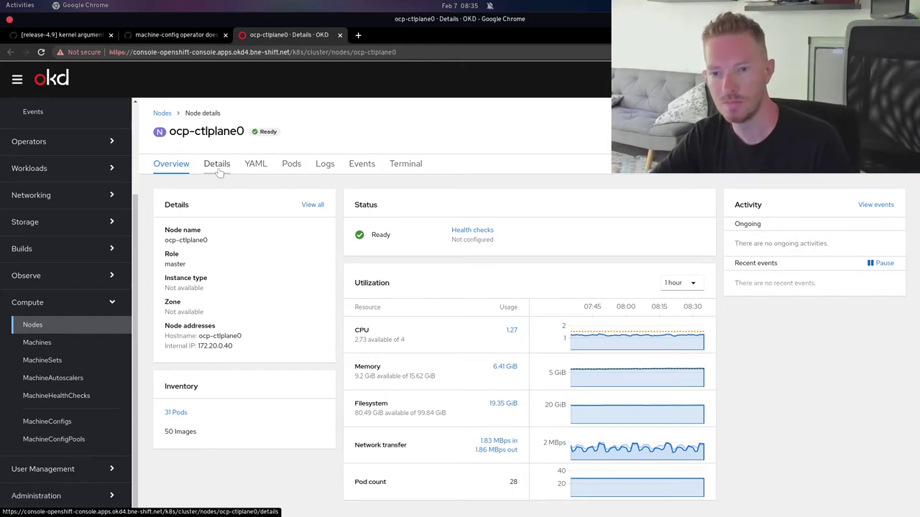
pyautogui.click(219, 171)
pyautogui.scroll(-3, 284, 277)
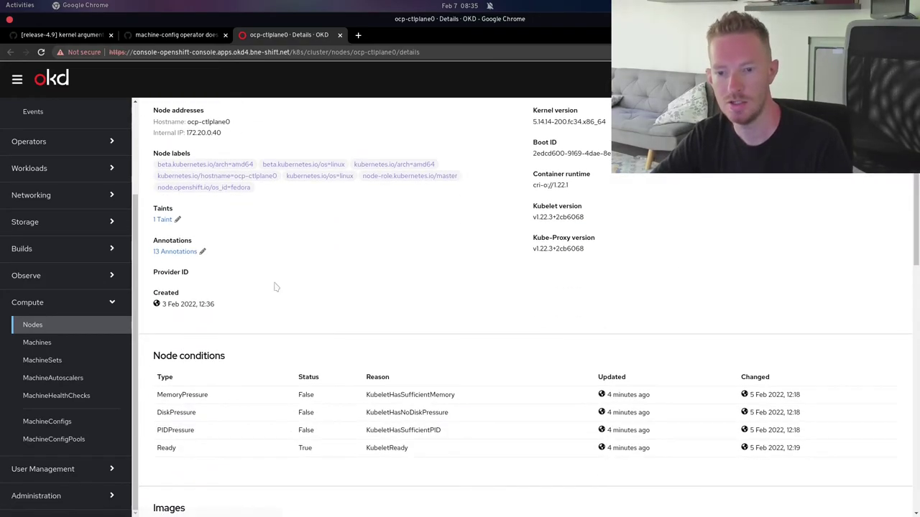
pyautogui.click(177, 251)
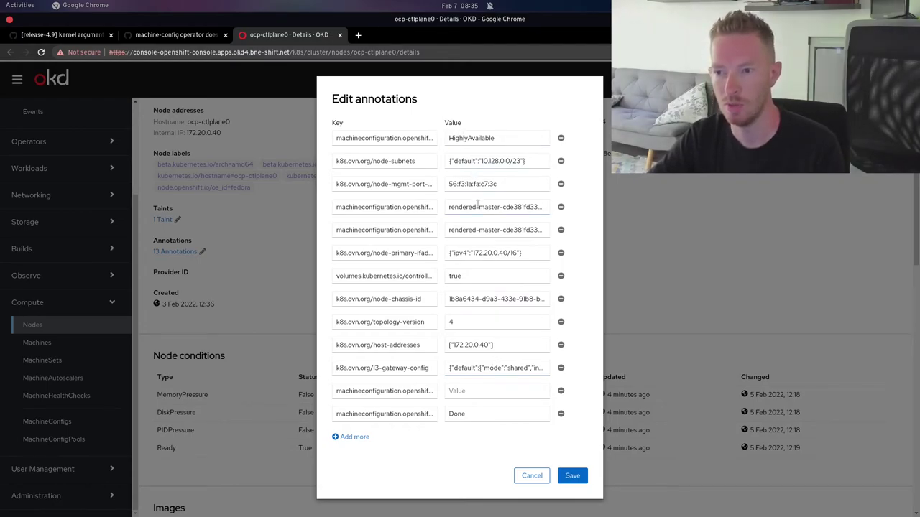
# Step: Read the full rendered-master config value and its annotation key, then return to the terminal
pyautogui.moveTo(450, 207); pyautogui.dragTo(580, 213)
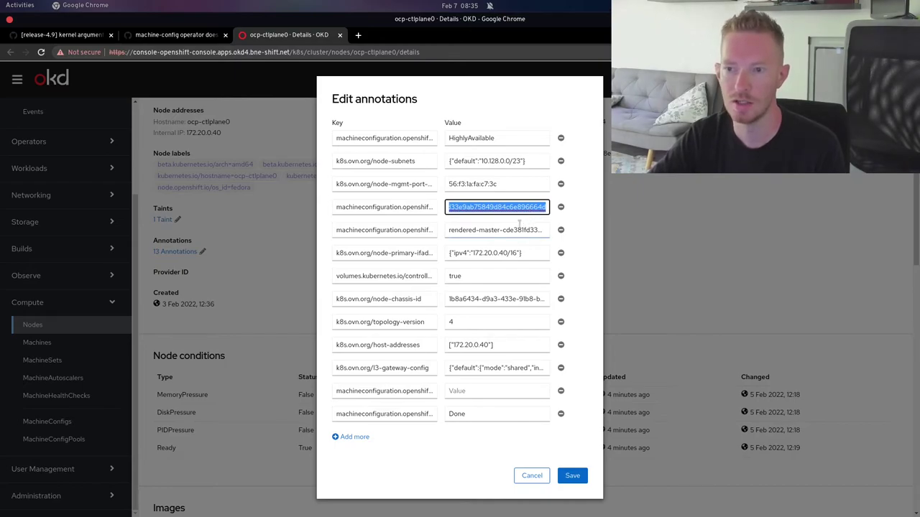
pyautogui.click(403, 206)
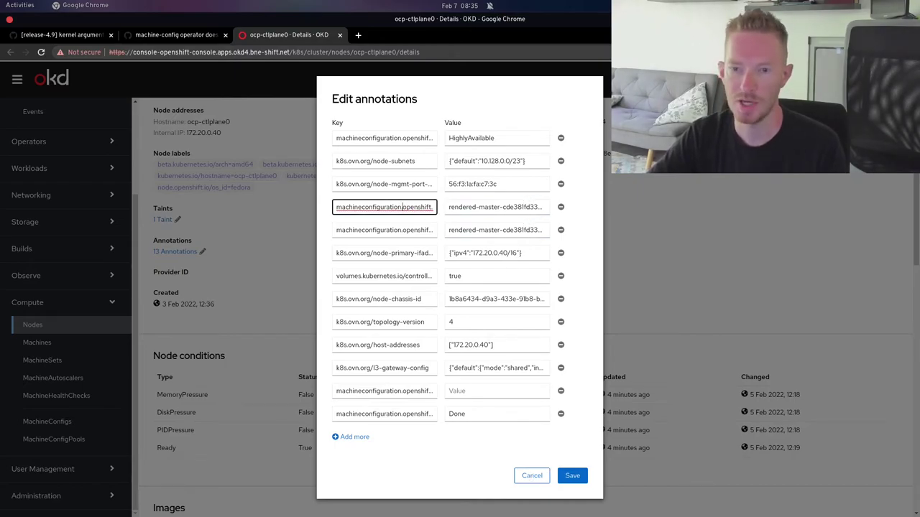
pyautogui.press('super')
pyautogui.click(251, 199)
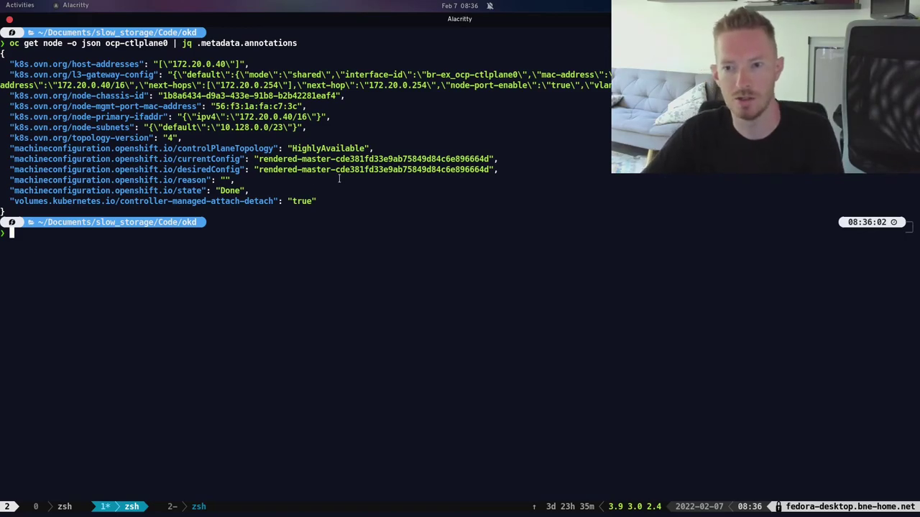
# Step: Highlight the desiredConfig value in the jq output, then switch back to Chrome
pyautogui.moveTo(493, 169); pyautogui.dragTo(259, 170)
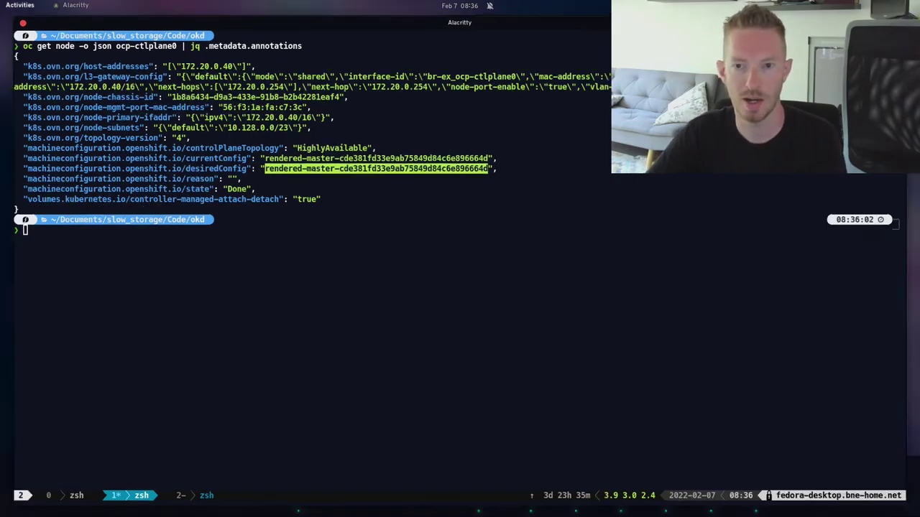
pyautogui.press('super')
pyautogui.click(383, 340)
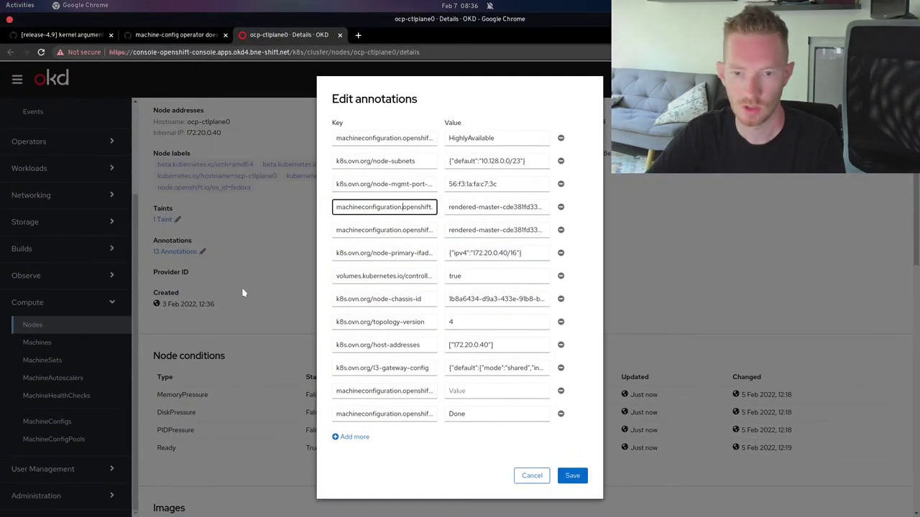
# Step: Cancel the annotations editor and review the MachineConfigPools and MachineConfigs lists
pyautogui.click(531, 475)
pyautogui.click(71, 440)
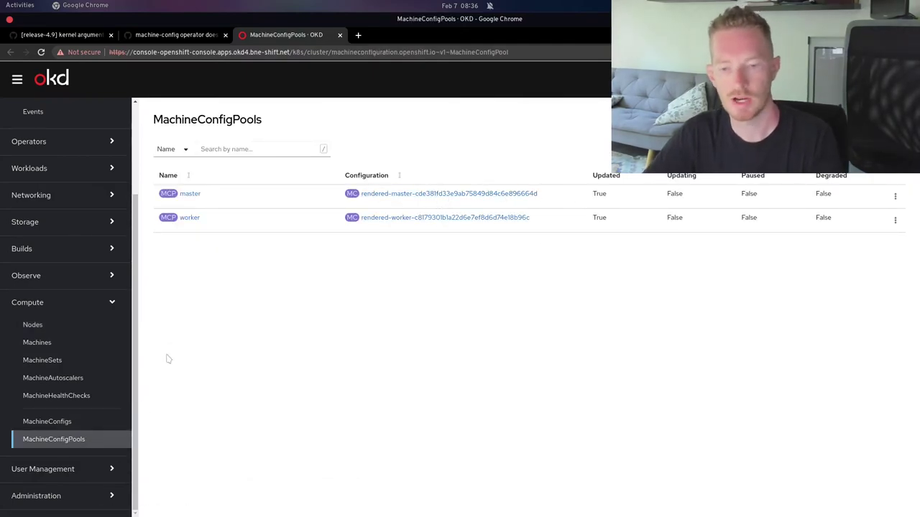
pyautogui.click(47, 422)
pyautogui.scroll(-5, 390, 377)
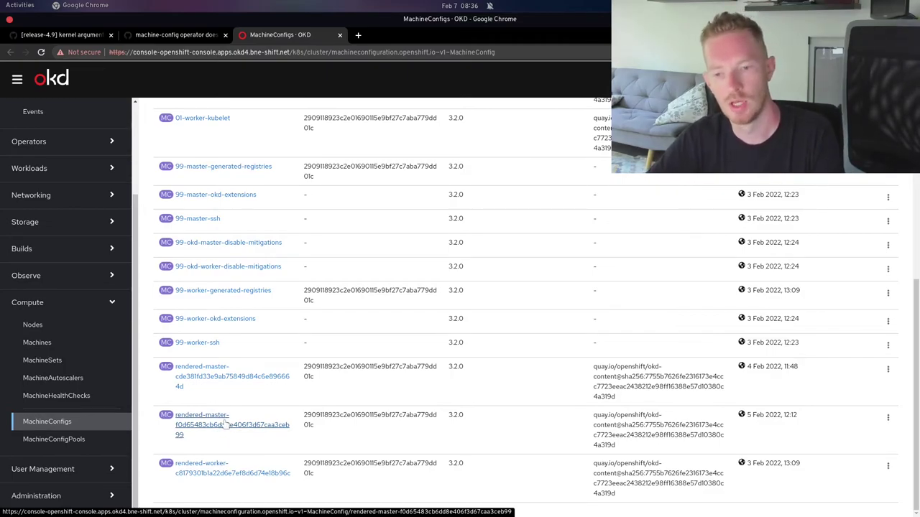
# Step: Open a terminal session on node ocp-ctlplane0
pyautogui.click(50, 329)
pyautogui.click(199, 194)
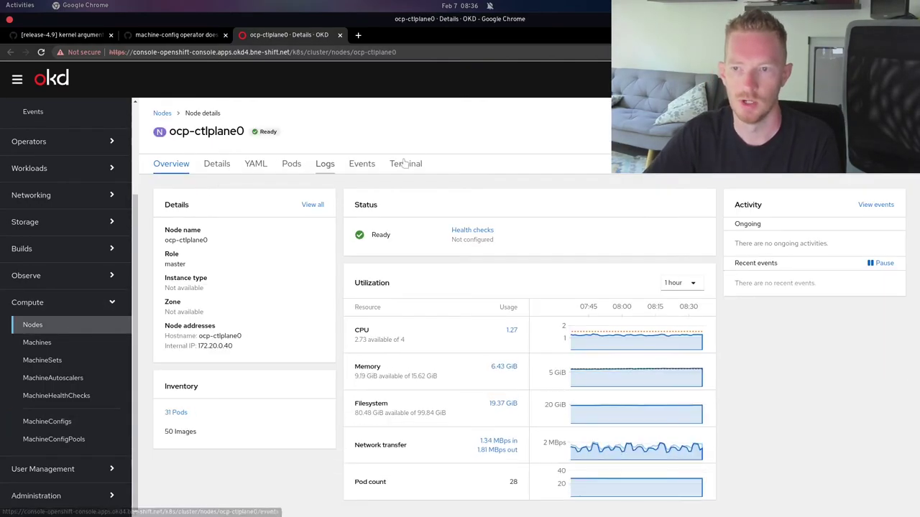
pyautogui.click(406, 164)
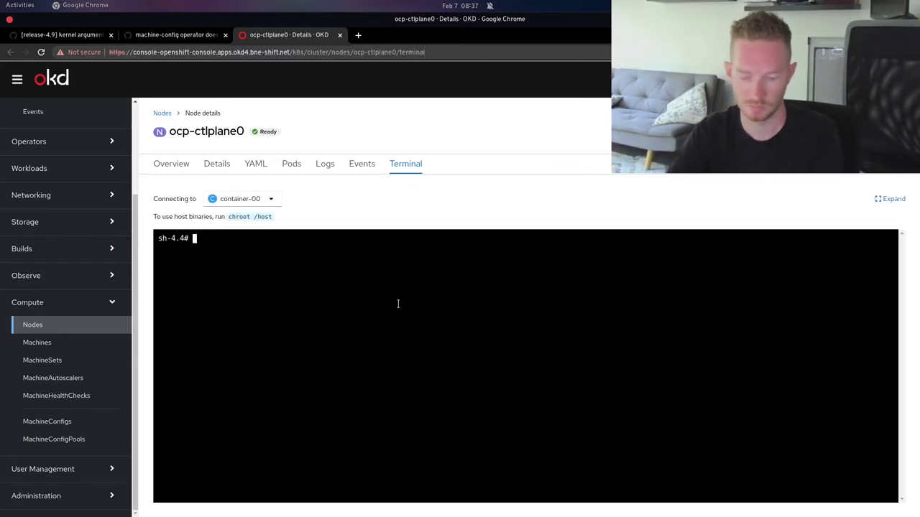
# Step: Print /etc/mcs-machine-config-content.json from the node and scroll through its contents
pyautogui.write('hroot /host')
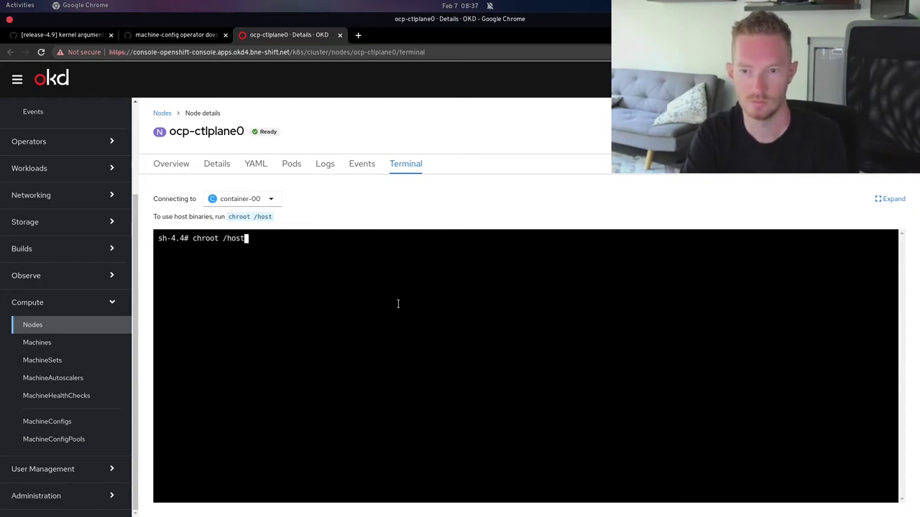
pyautogui.press('Return')
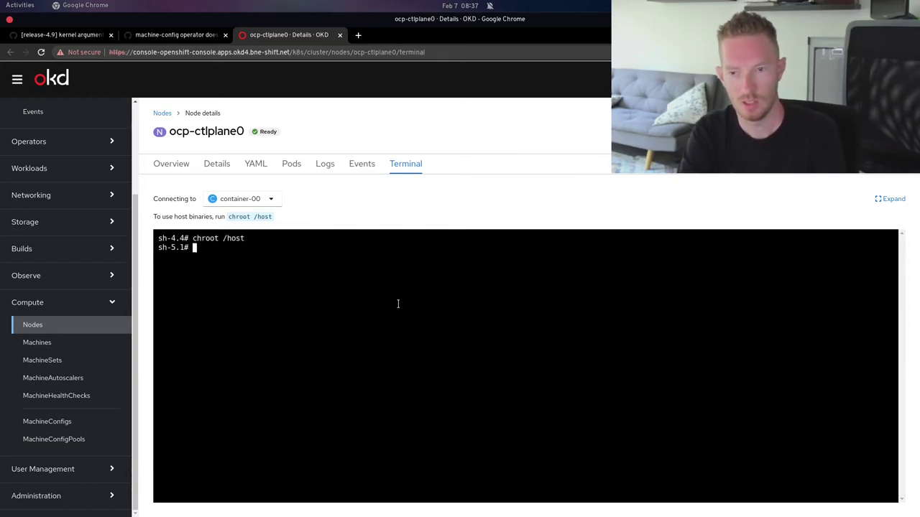
pyautogui.write('cat /etc/mc')
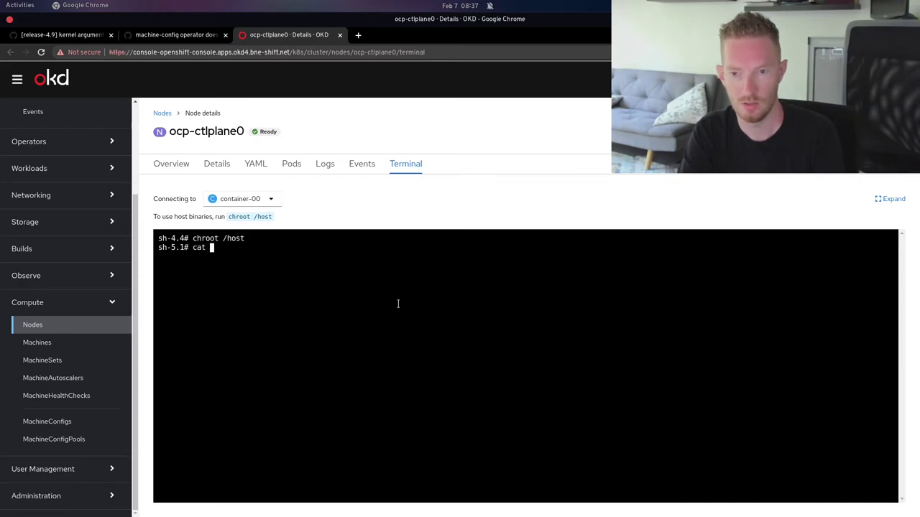
pyautogui.press('Tab')
pyautogui.press('Tab')
pyautogui.press('Tab')
pyautogui.press('Tab')
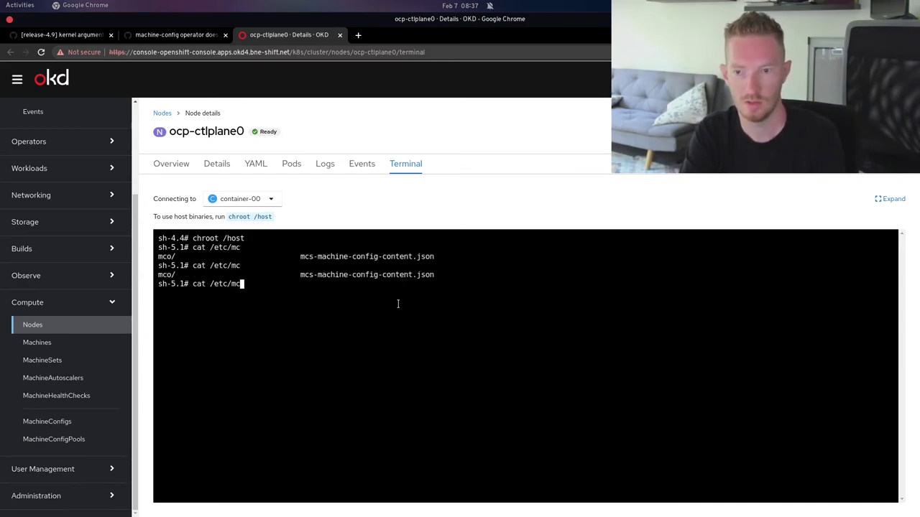
pyautogui.write('s')
pyautogui.press('Tab')
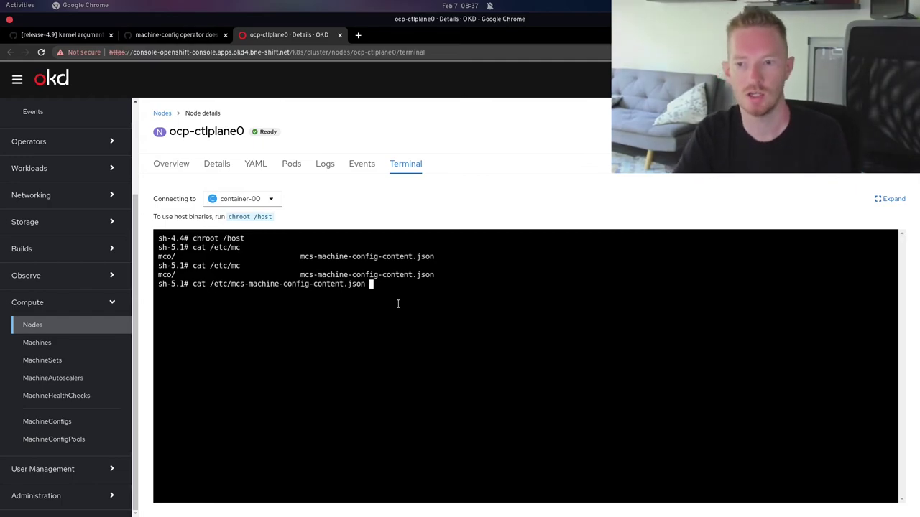
pyautogui.press('Return')
pyautogui.scroll(10, 398, 303)
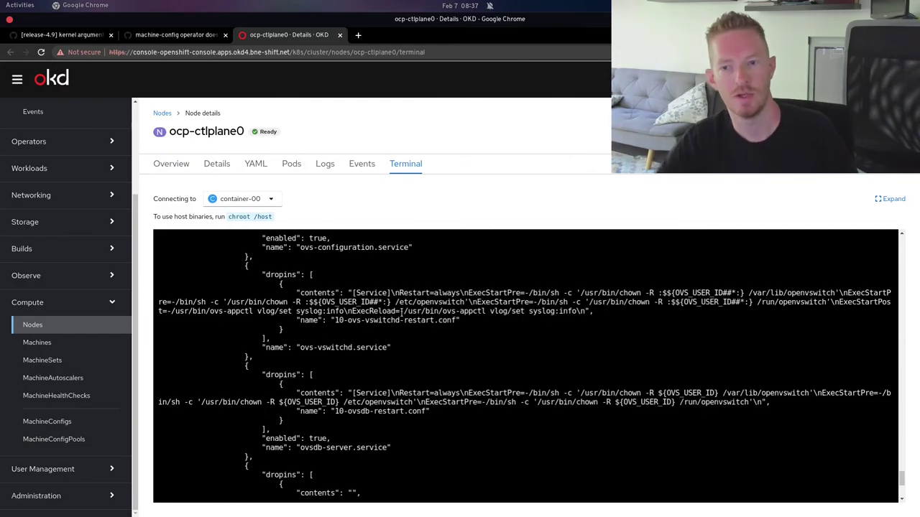
pyautogui.scroll(-10, 401, 311)
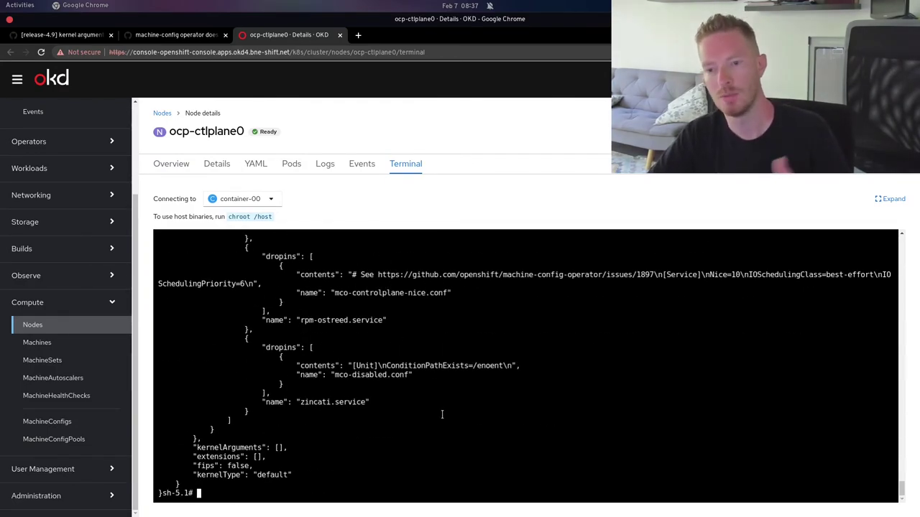
# Step: Browse the MachineConfigs list, then chroot /host and clear the node terminal
pyautogui.click(65, 421)
pyautogui.scroll(-5, 264, 438)
pyautogui.scroll(-1, 263, 443)
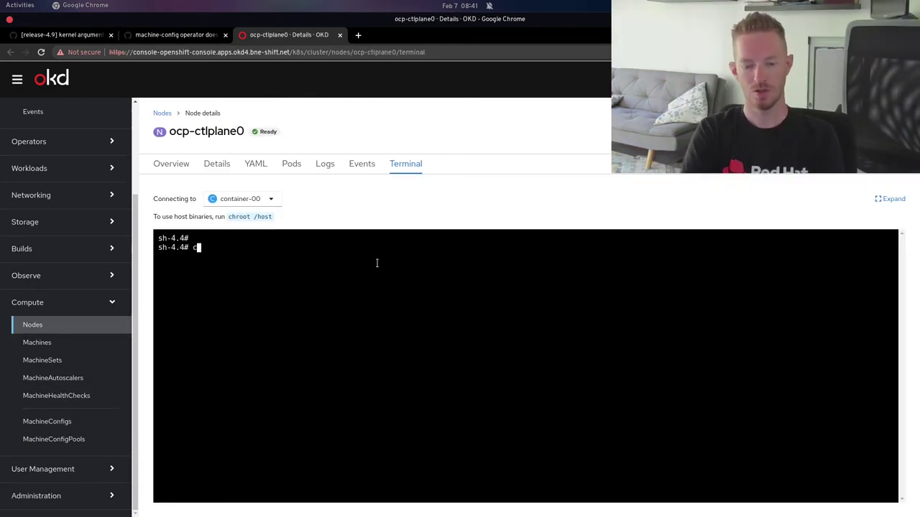
pyautogui.write('chroot /host')
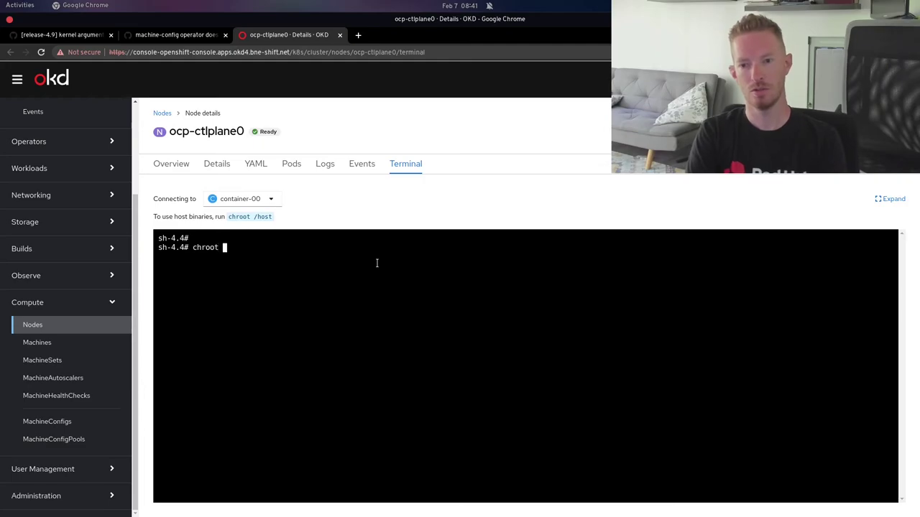
pyautogui.press('Return')
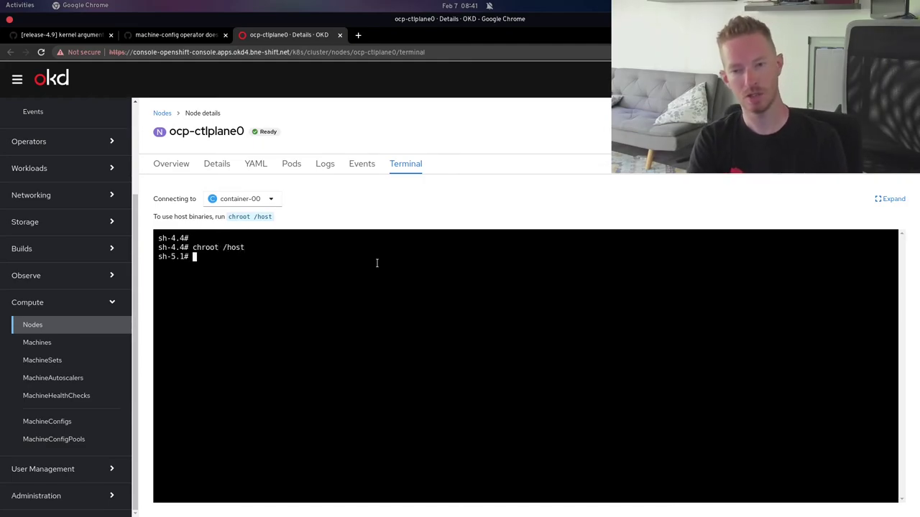
pyautogui.write('clear')
pyautogui.press('Return')
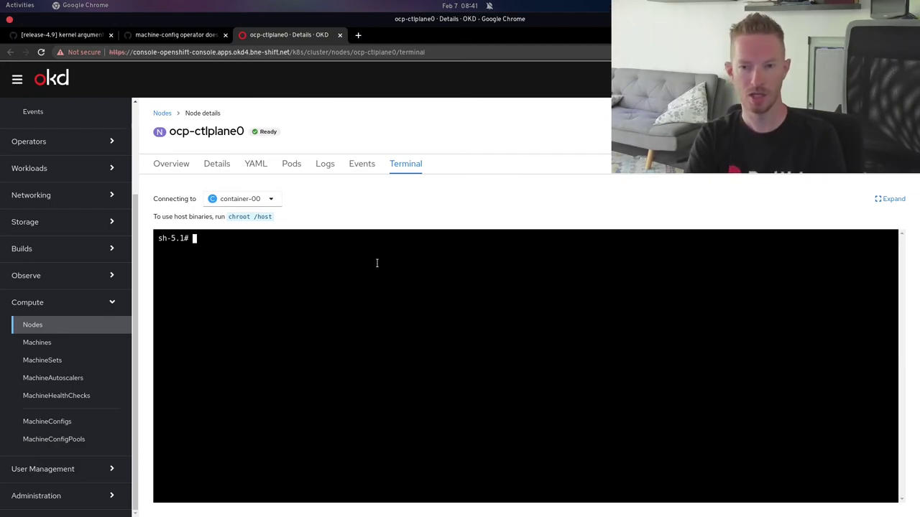
# Step: scp the file to the workstation's home folder, accepting the host key and entering the password
pyautogui.write('scp /etc/mcs')
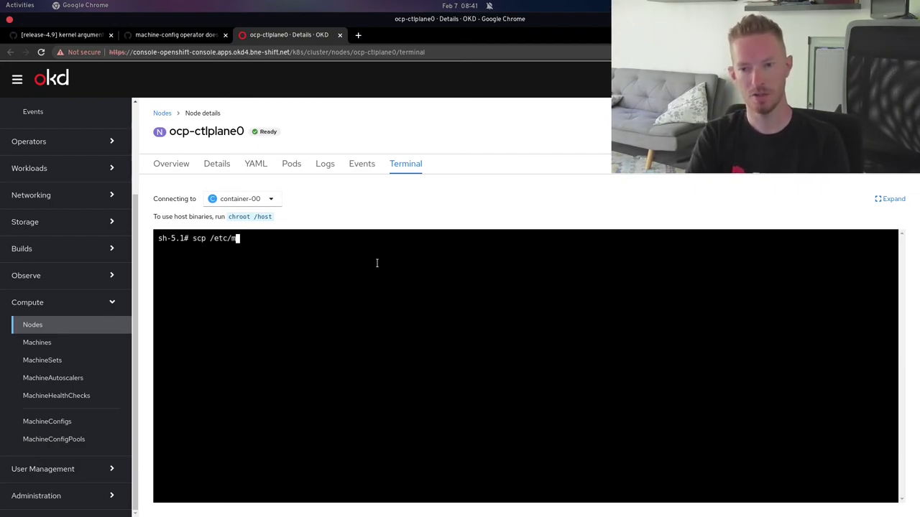
pyautogui.press('Tab')
pyautogui.write('s')
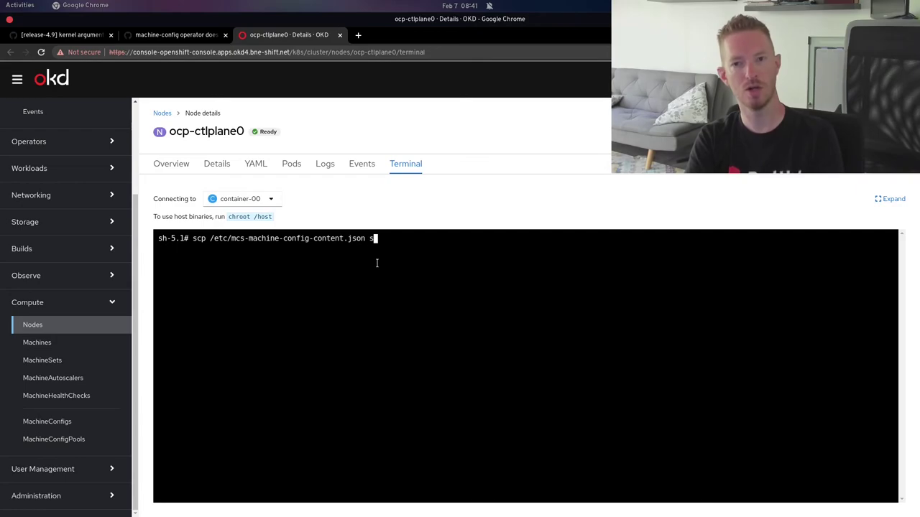
pyautogui.write('hep@192.168.1.8')
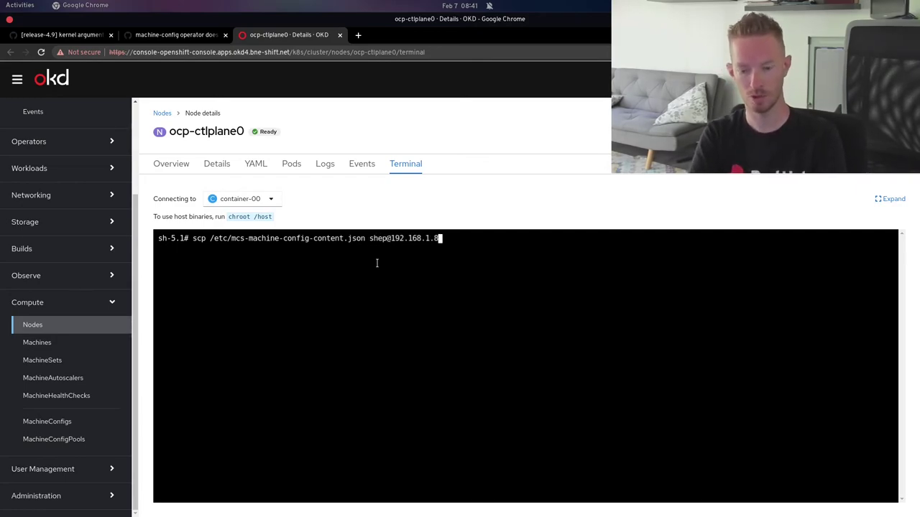
pyautogui.write(':')
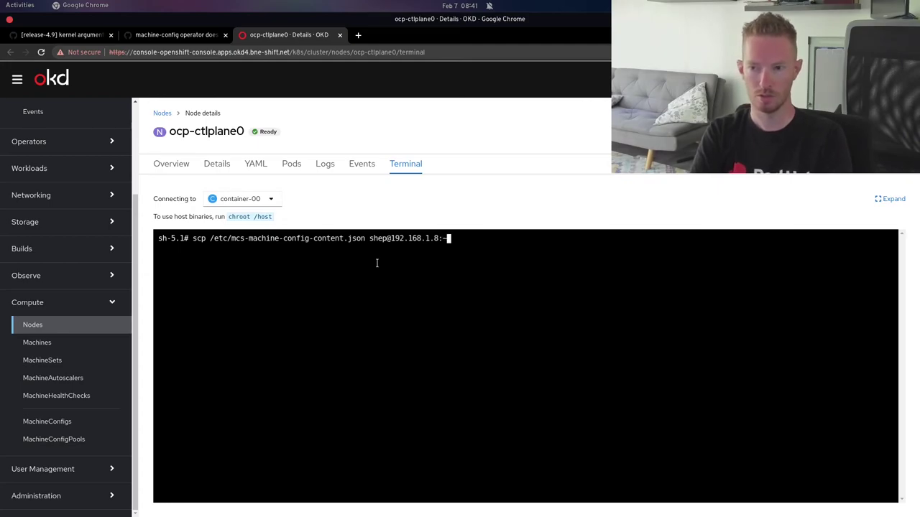
pyautogui.write('~')
pyautogui.press('Return')
pyautogui.write('yes')
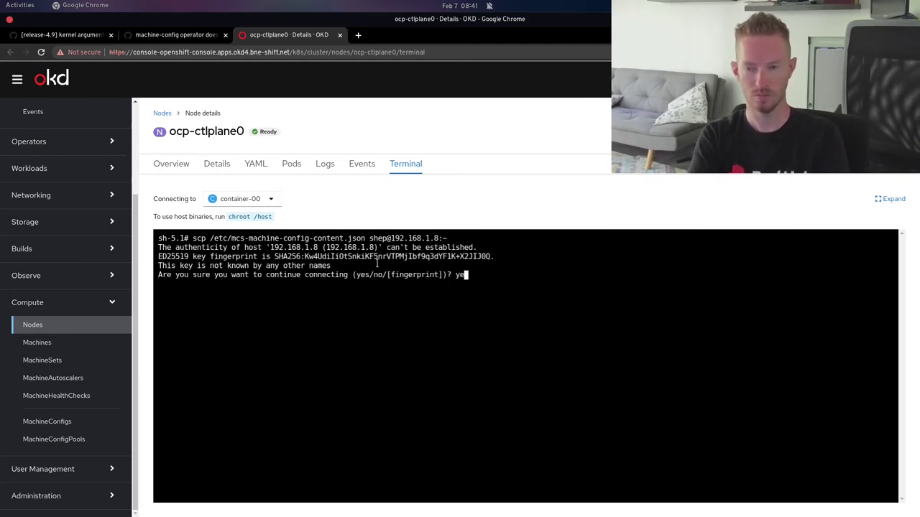
pyautogui.press('Return')
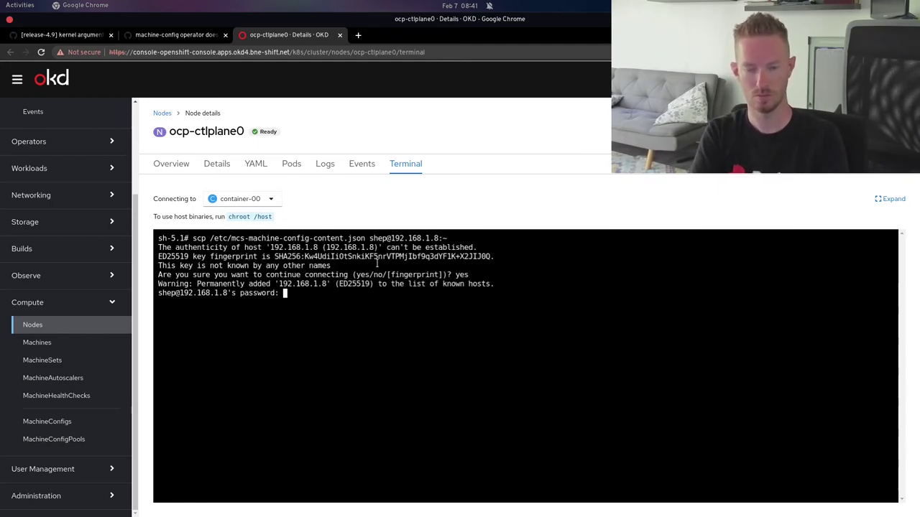
pyautogui.press('Return')
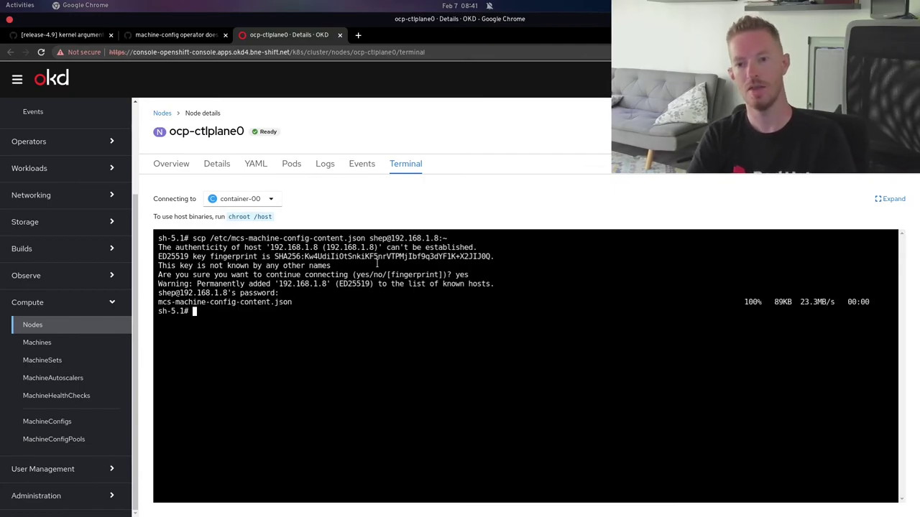
pyautogui.press('super')
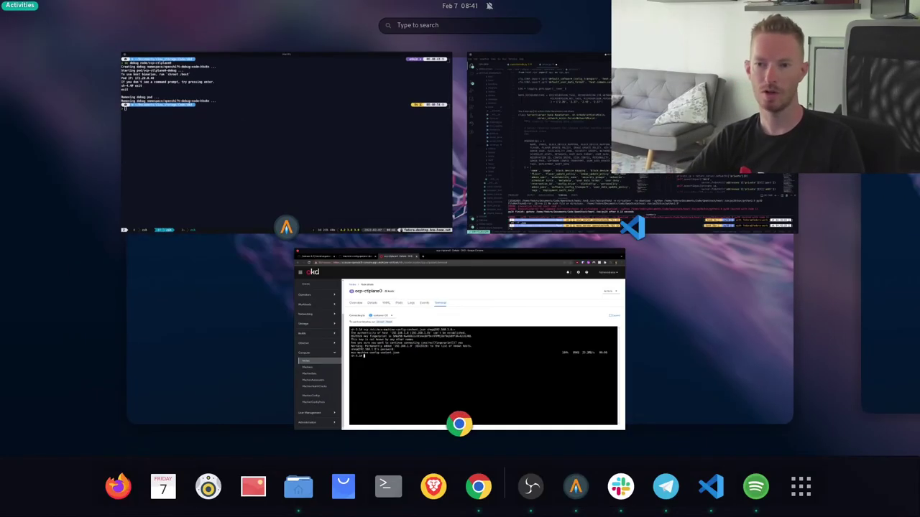
# Step: In the local terminal, confirm ~/mcs-machine-config-content.json exists and open it in vi
pyautogui.click(212, 175)
pyautogui.write('clear')
pyautogui.press('Return')
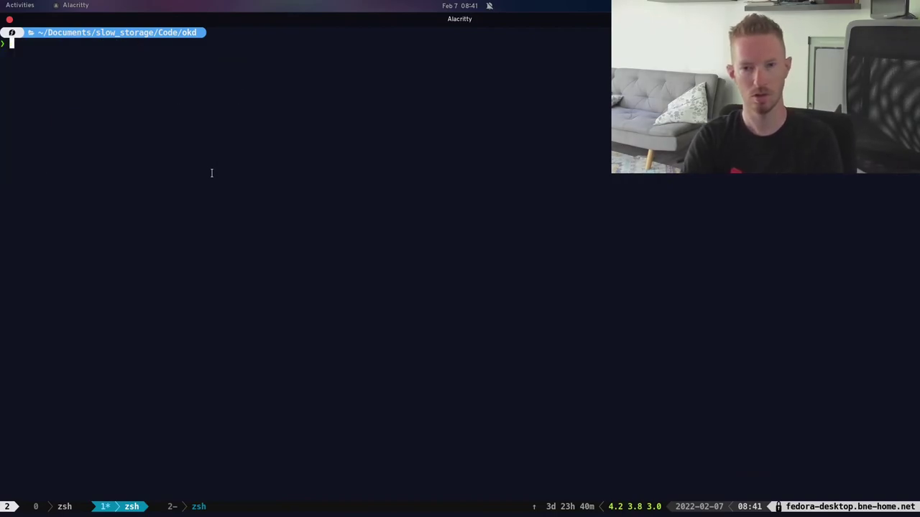
pyautogui.write('~/m')
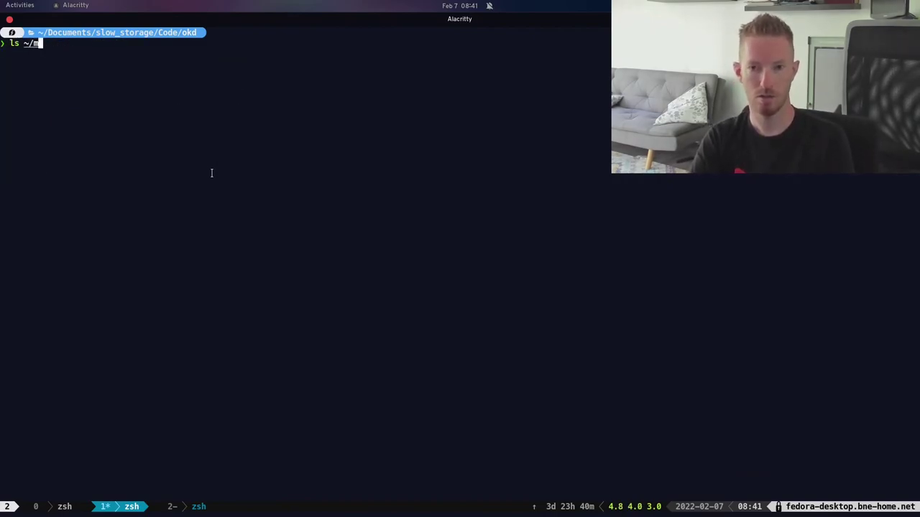
pyautogui.press('Tab')
pyautogui.press('Return')
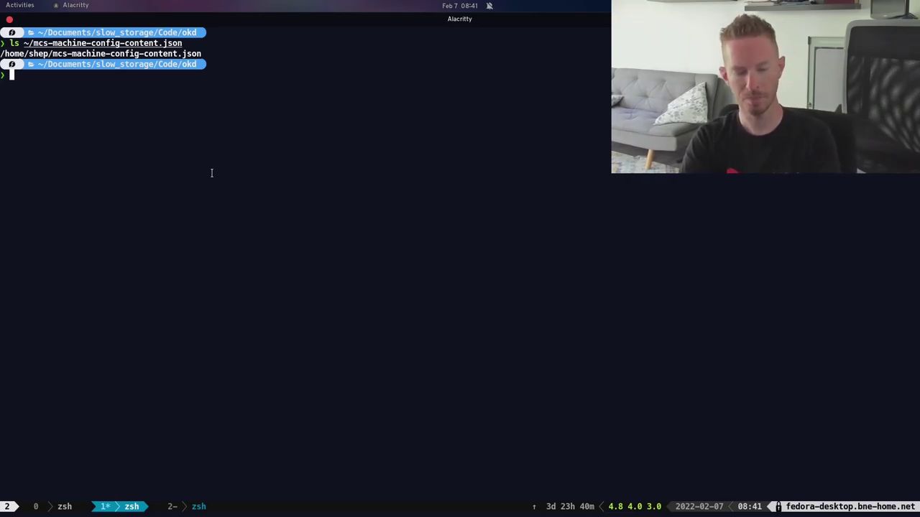
pyautogui.write('vi ')
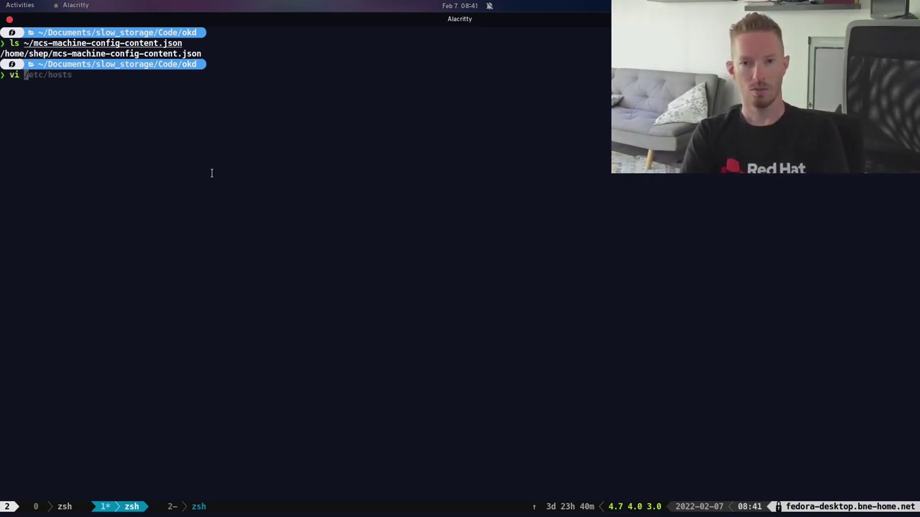
pyautogui.write('~/mc')
pyautogui.press('Right')
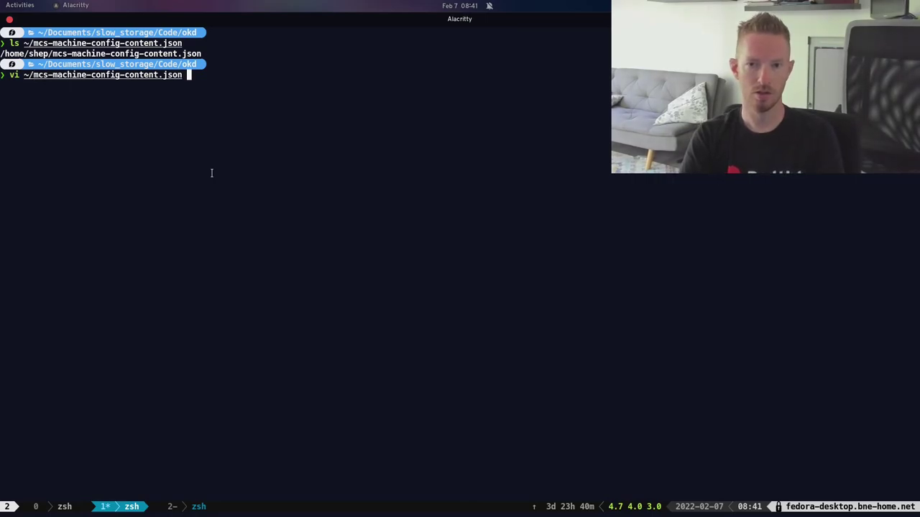
pyautogui.press('Return')
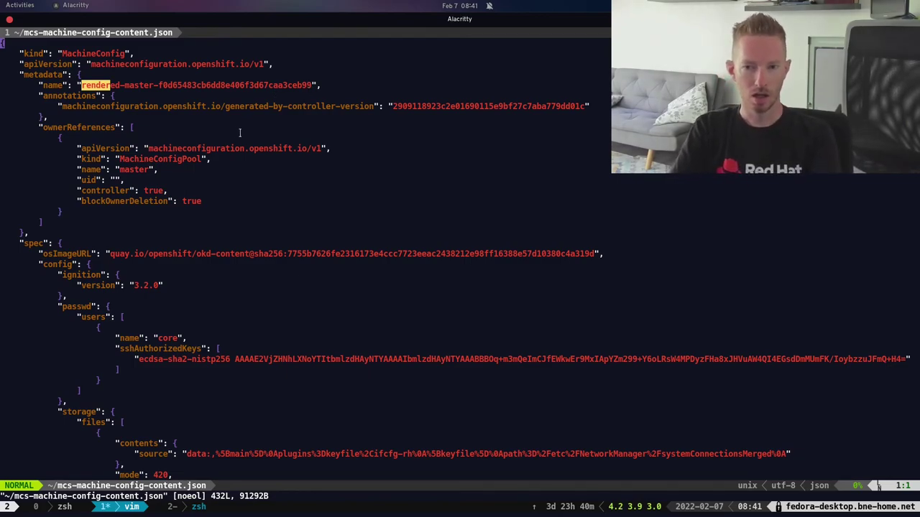
# Step: Quit vim, then start and abandon an oc create -f command for the file
pyautogui.write(':q')
pyautogui.press('Return')
pyautogui.write('oc ')
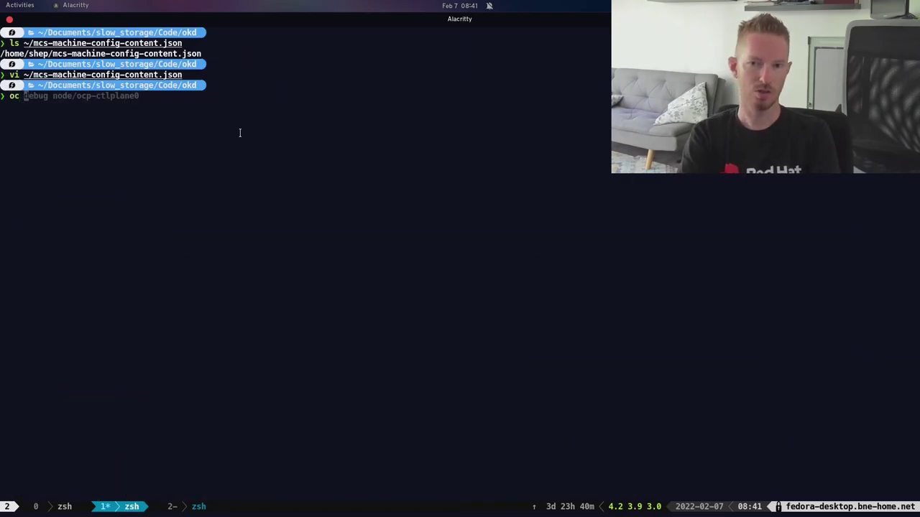
pyautogui.write('create -f !')
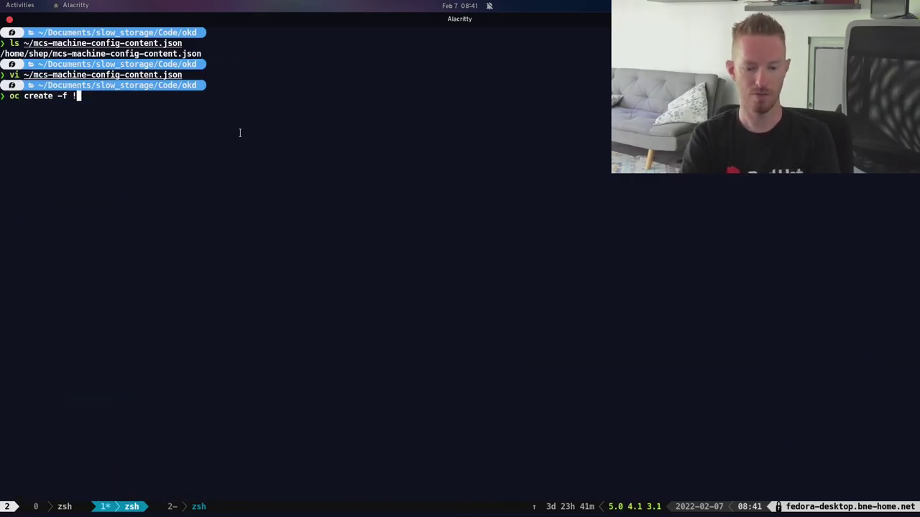
pyautogui.press('BackSpace')
pyautogui.write('~/')
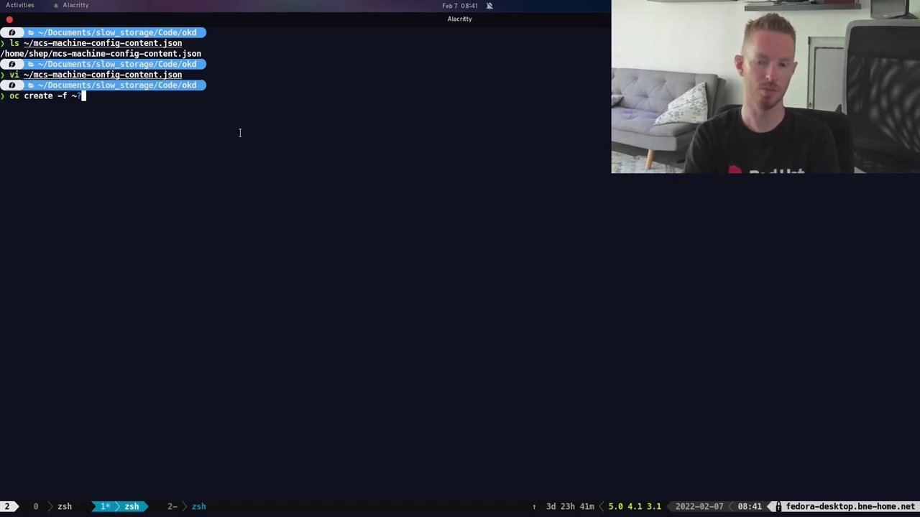
pyautogui.press('BackSpace')
pyautogui.write('/')
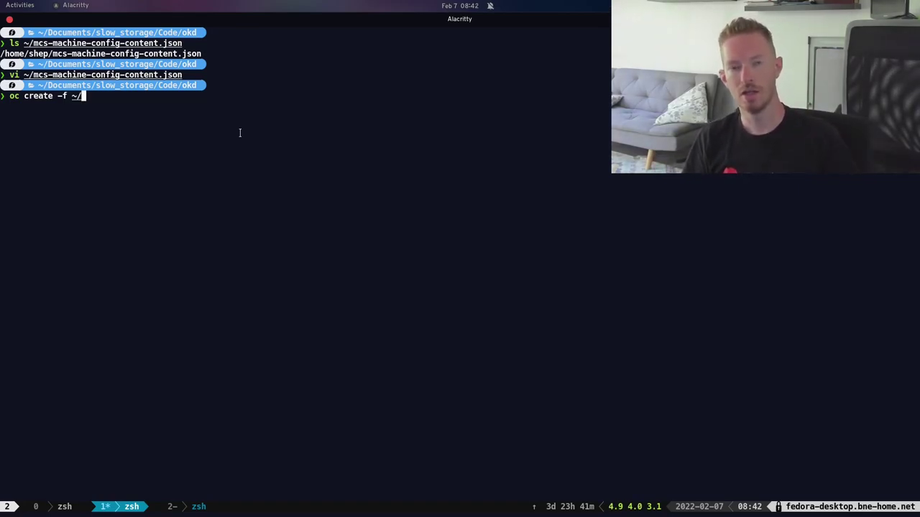
pyautogui.hotkey('ctrl', 'c')
# Step: Run oc get mc and mark the rendered-master-f0d65483cb6dd8e406f3d67caa3ceb99 entry
pyautogui.write('oc get m')
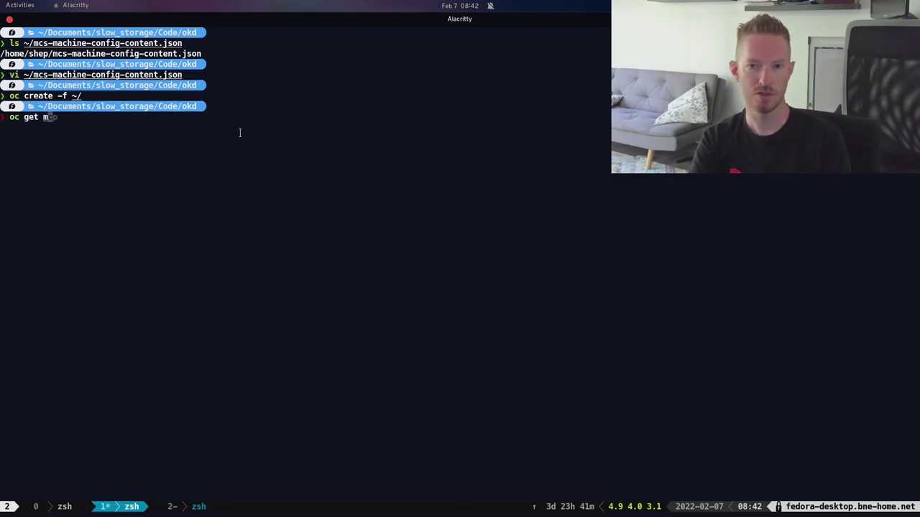
pyautogui.write('c')
pyautogui.press('Return')
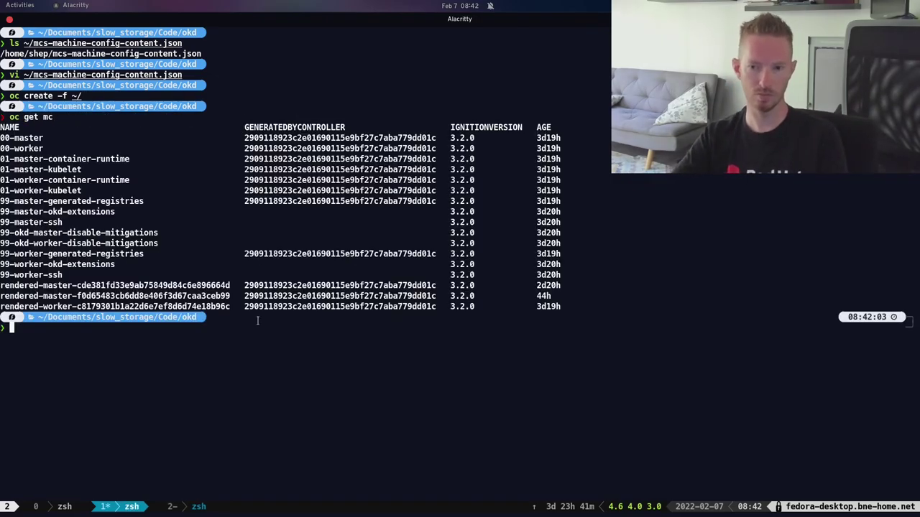
pyautogui.doubleClick(220, 296)
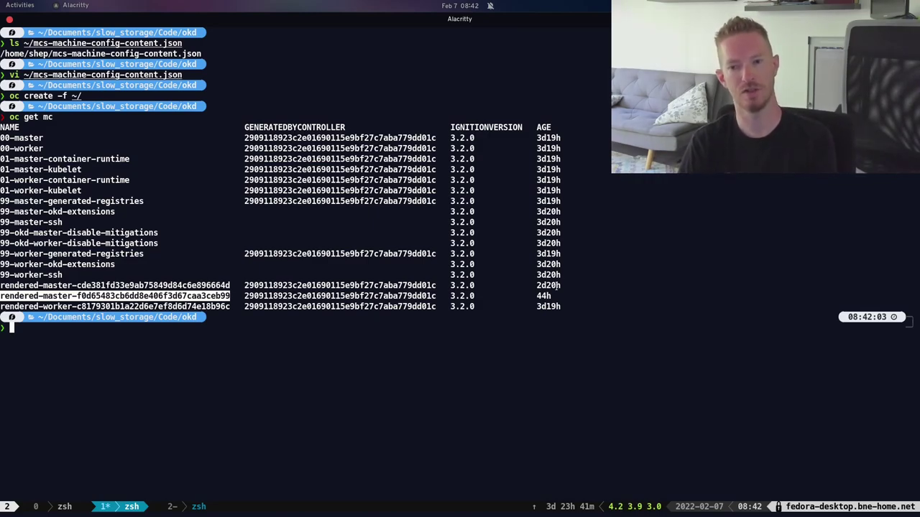
pyautogui.click(610, 348)
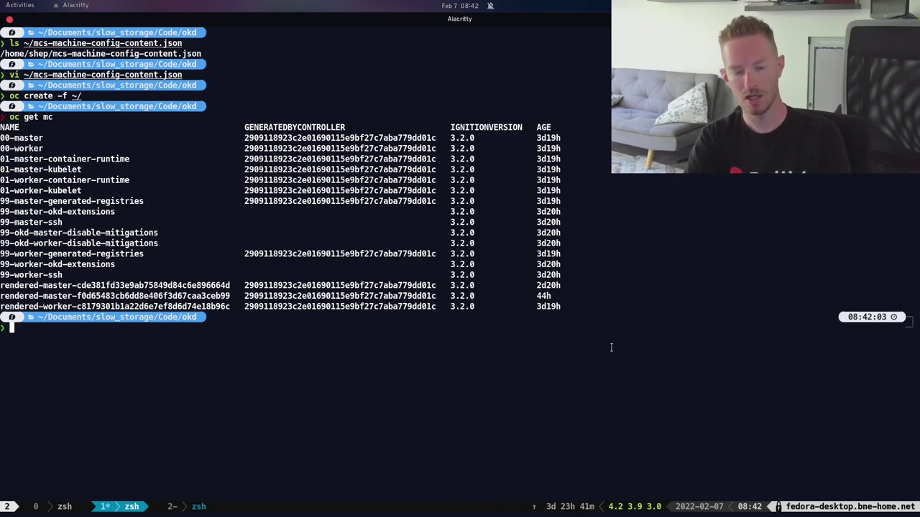
pyautogui.write('oc ge')
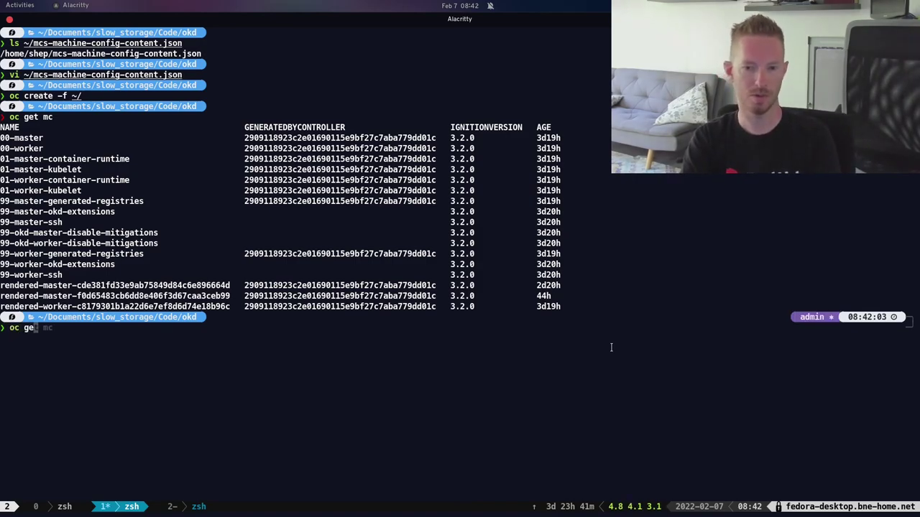
pyautogui.write('t co')
pyautogui.press('Return')
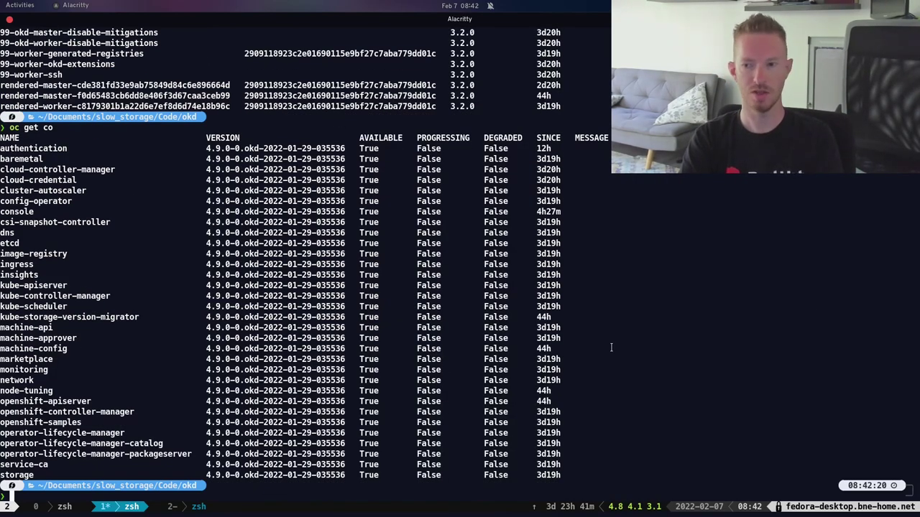
pyautogui.write('oc get cluster')
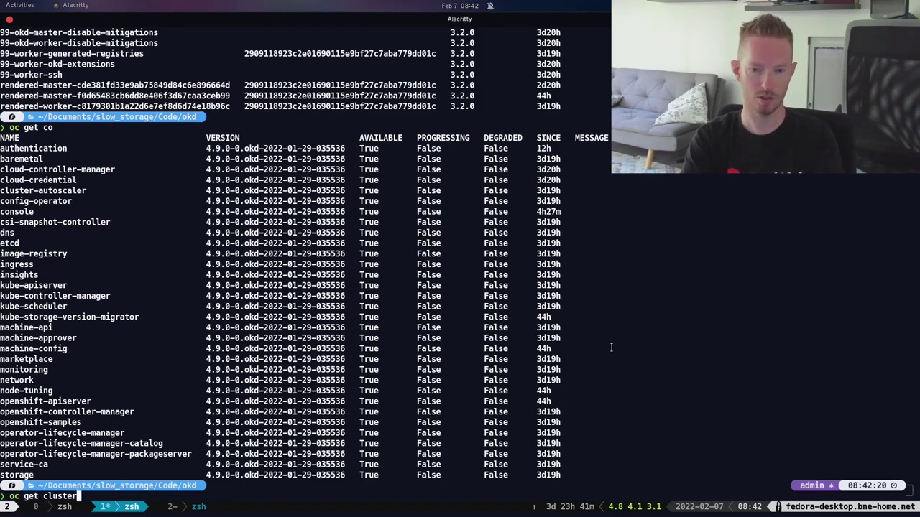
pyautogui.write('version')
pyautogui.press('Return')
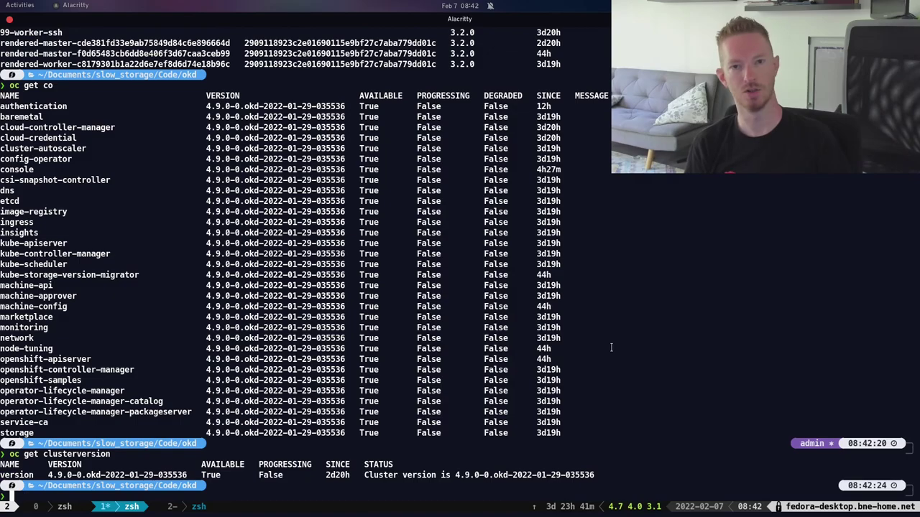
pyautogui.press('super')
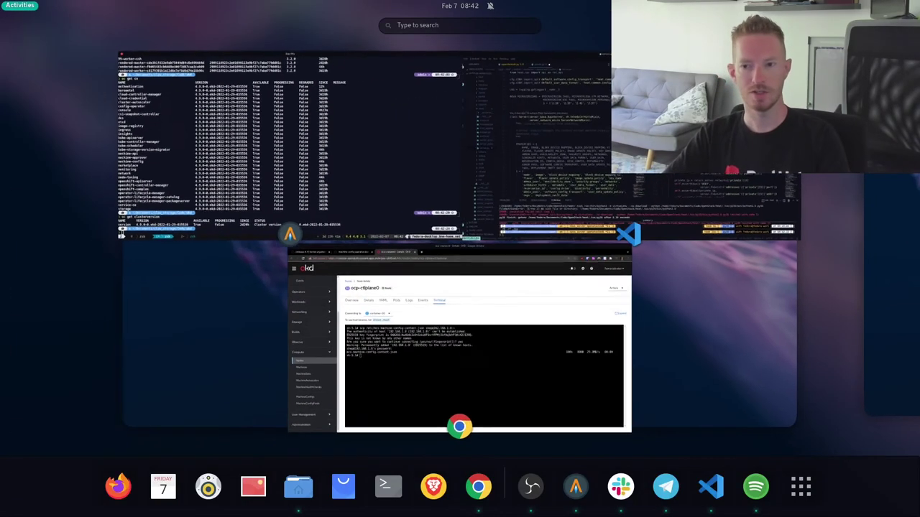
# Step: In Chrome, open Workloads > Pods and switch the project to unifi
pyautogui.click(422, 383)
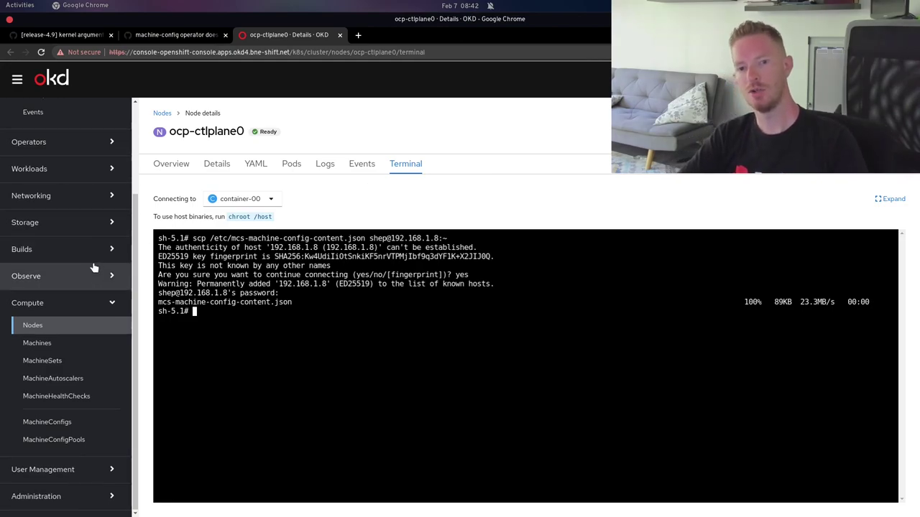
pyautogui.scroll(3, 92, 266)
pyautogui.click(81, 288)
pyautogui.click(69, 310)
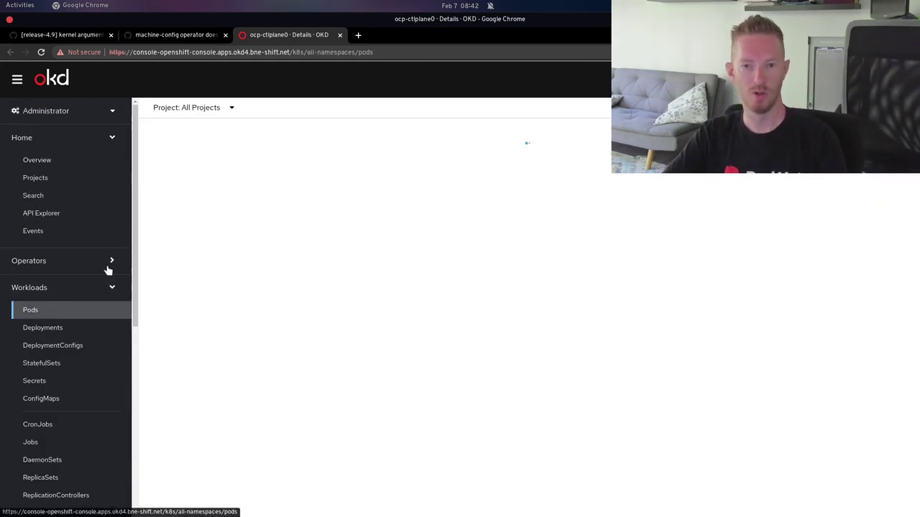
pyautogui.click(232, 107)
pyautogui.click(178, 325)
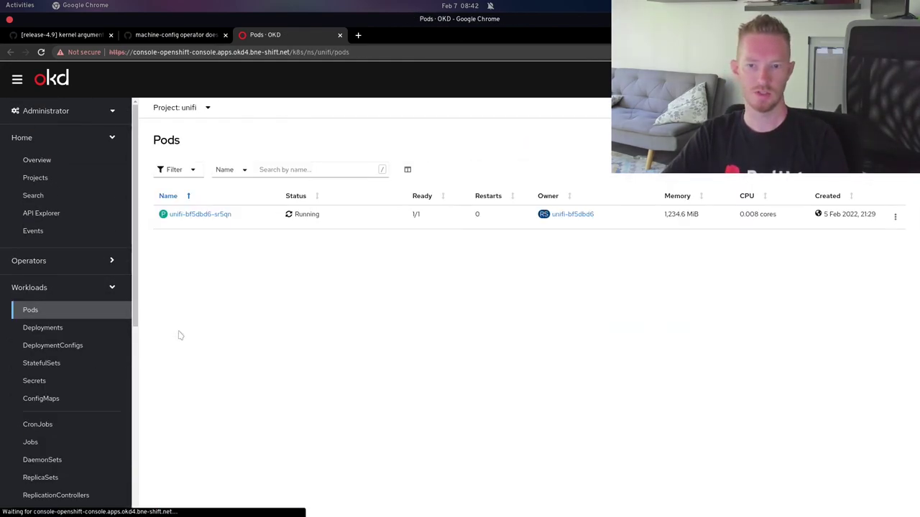